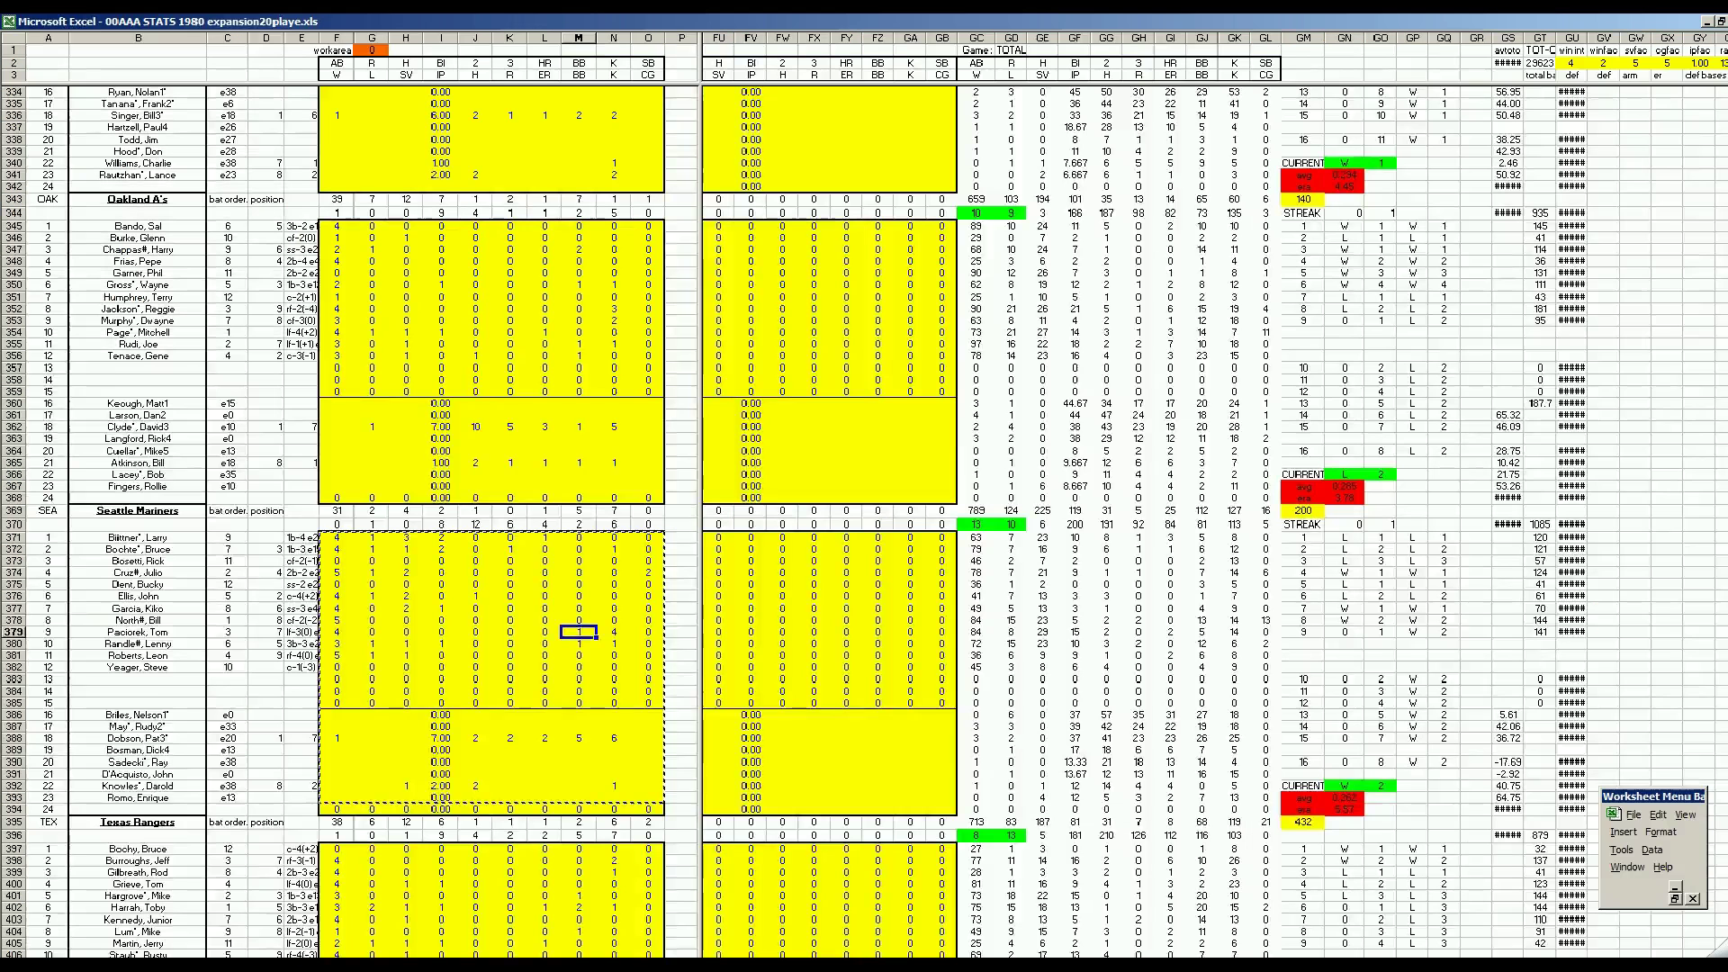
- Check the league standings sheet in the 1980 season stats workbook, then return to the game workbook
click(228, 894)
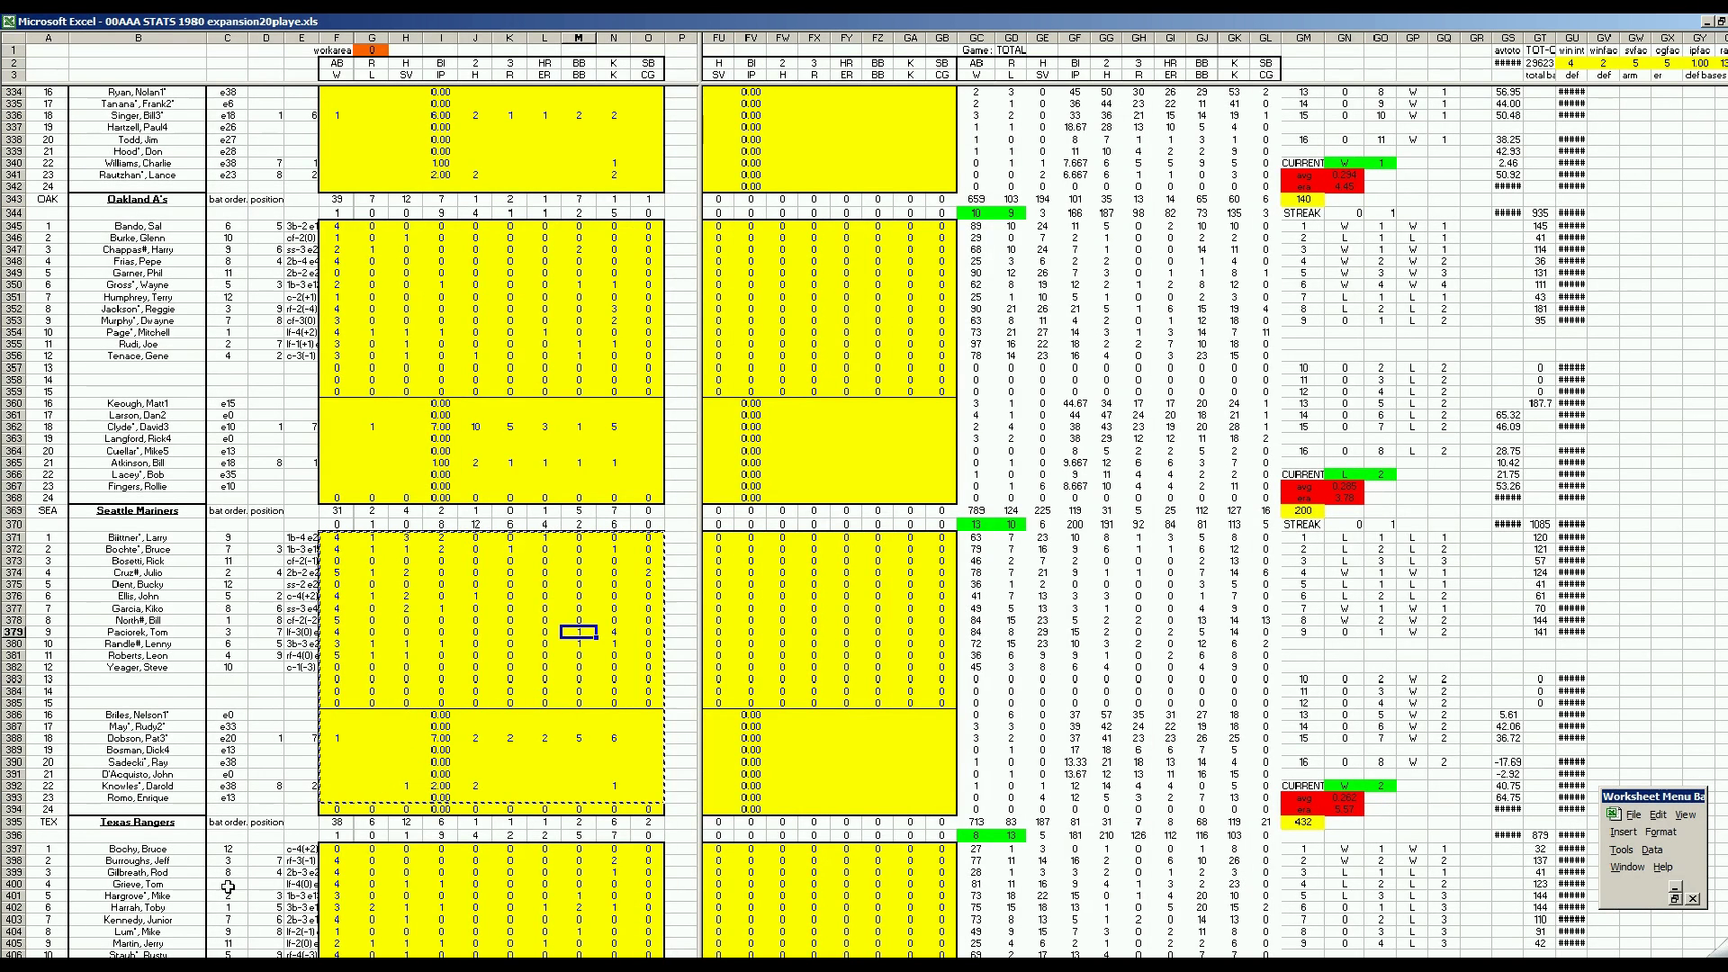
key(ctrl+Page_Down)
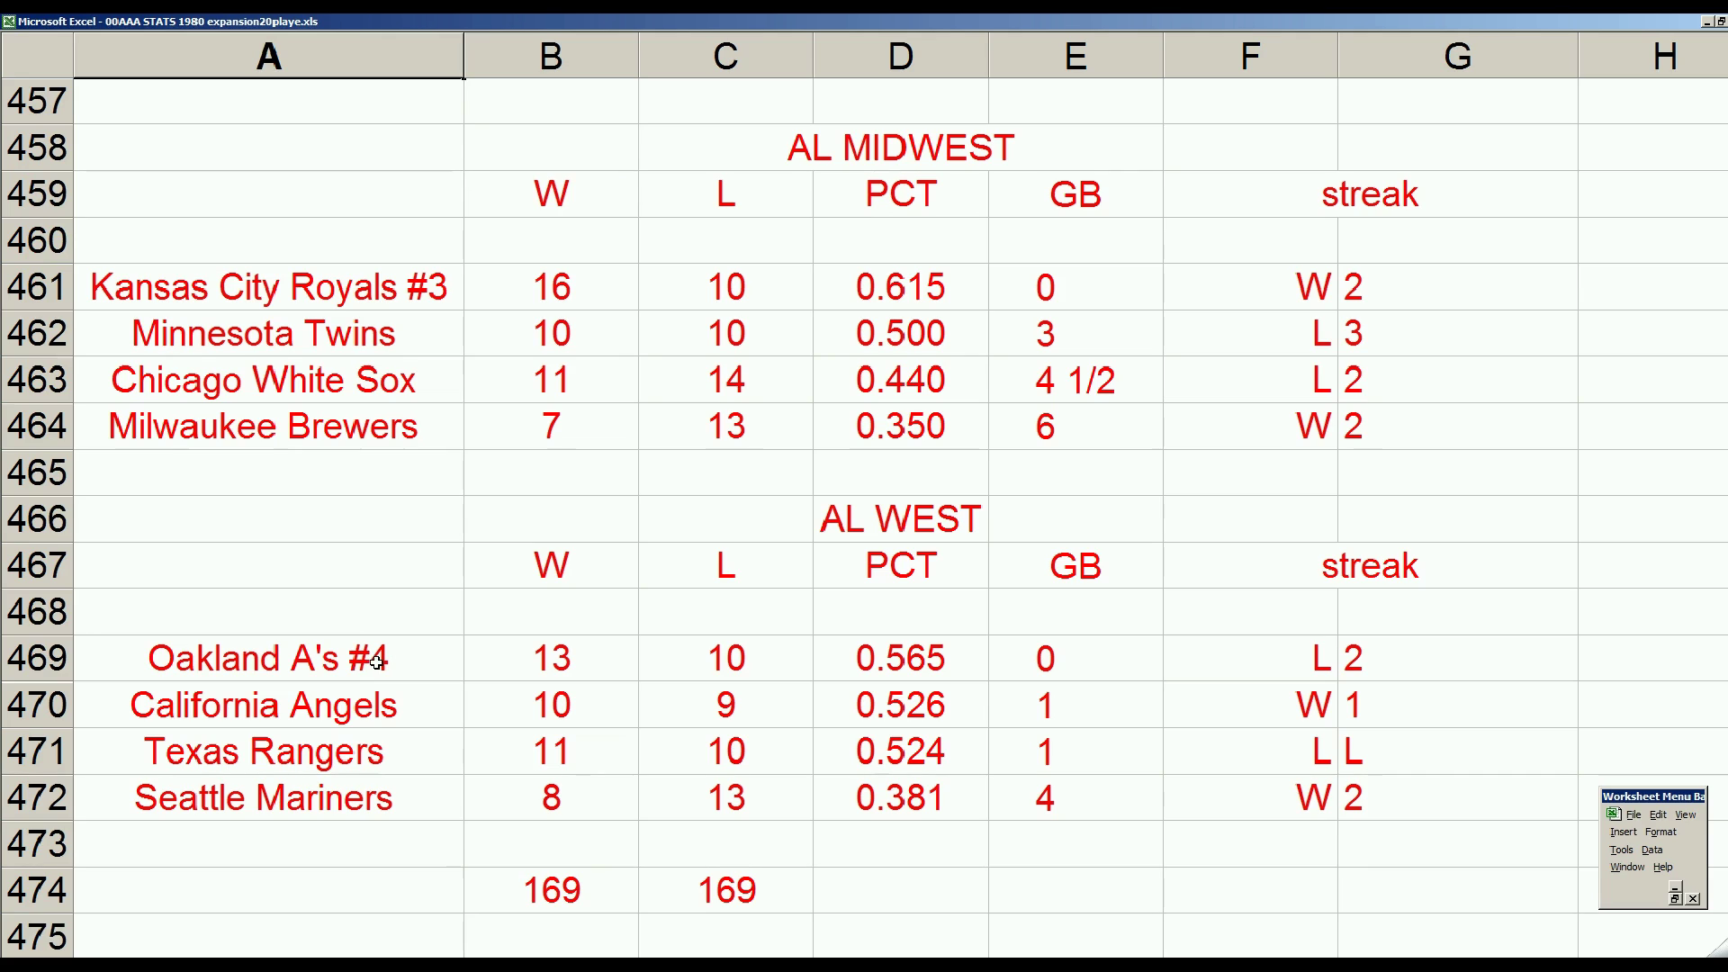
key(alt+Tab)
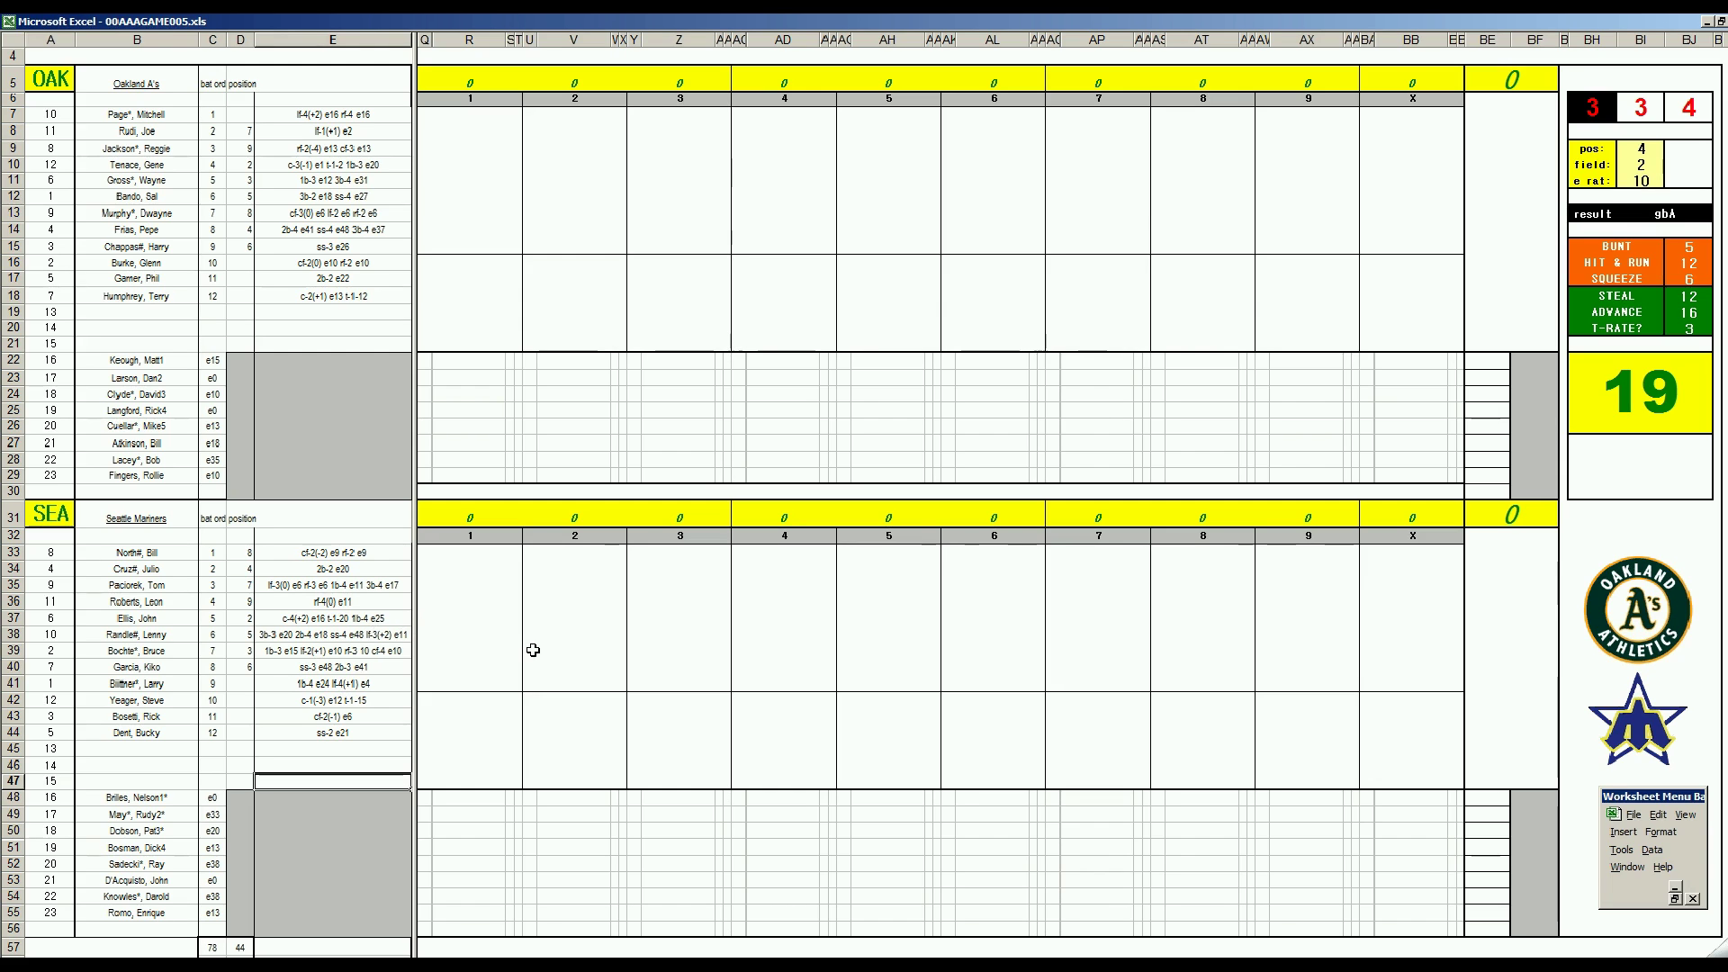
- Reroll the dice and mark the starting pitcher with a 1 in the pitcher column
click(382, 667)
click(382, 618)
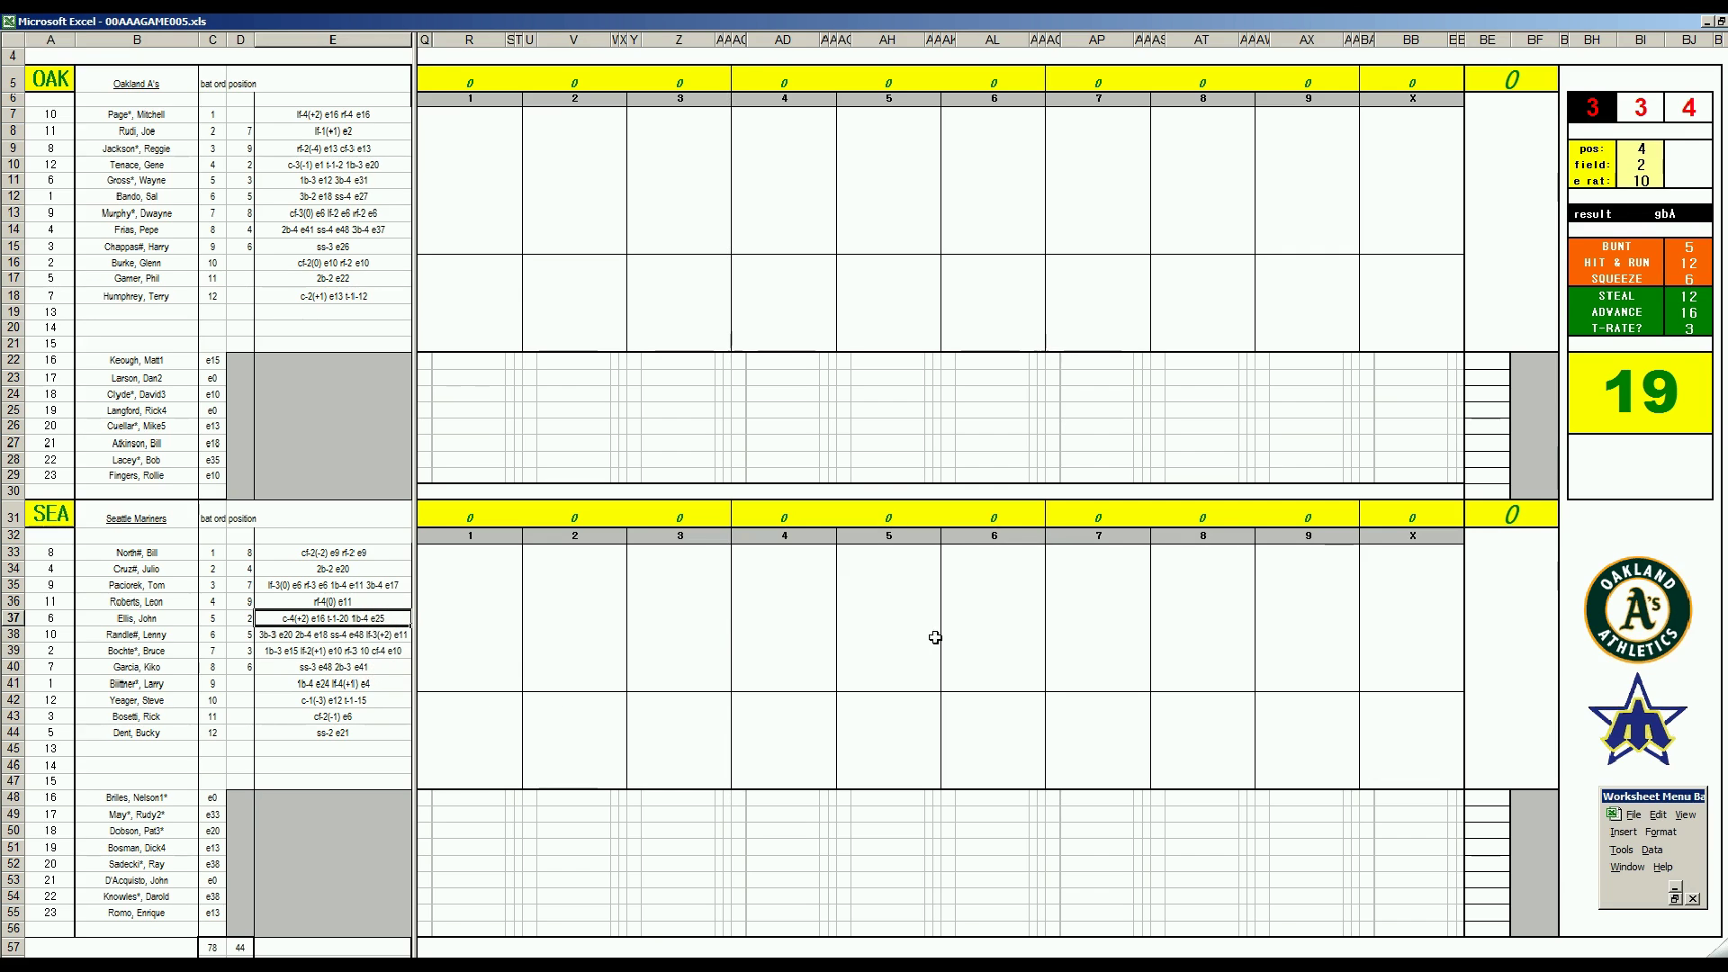
key(ctrl+r)
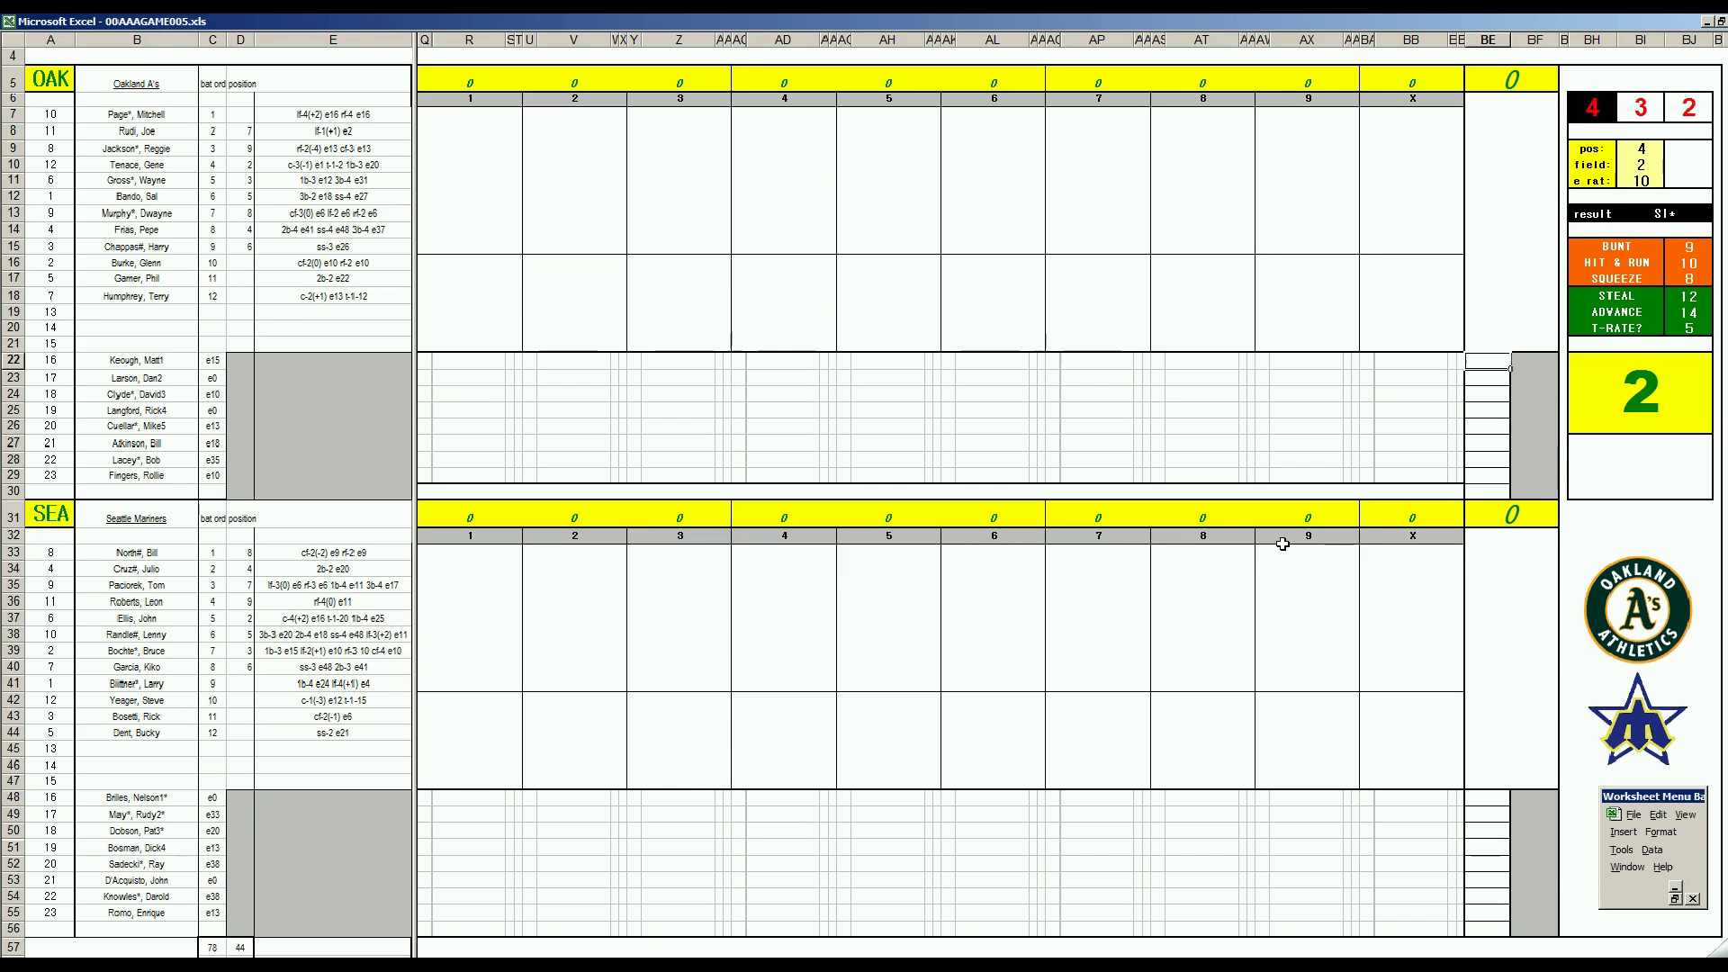
key(Down)
key(Down)
key(Down)
text(1)
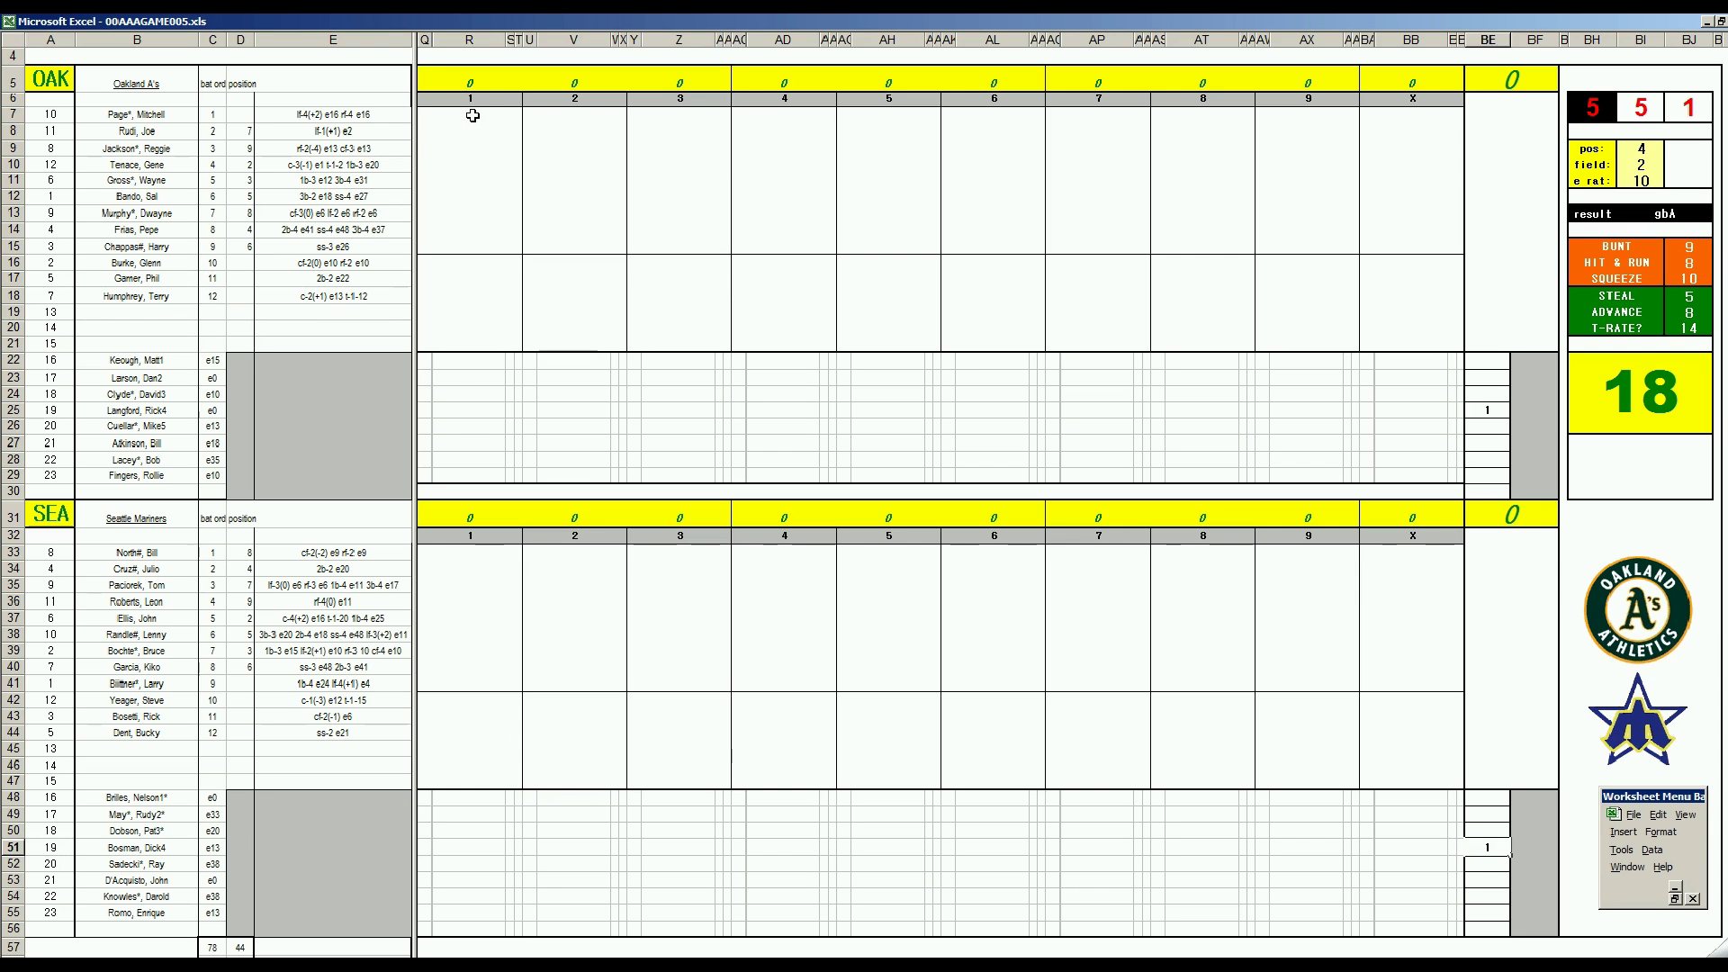
- Record the A's first-inning results k, 8, k, 1, k down column R from R7
click(469, 116)
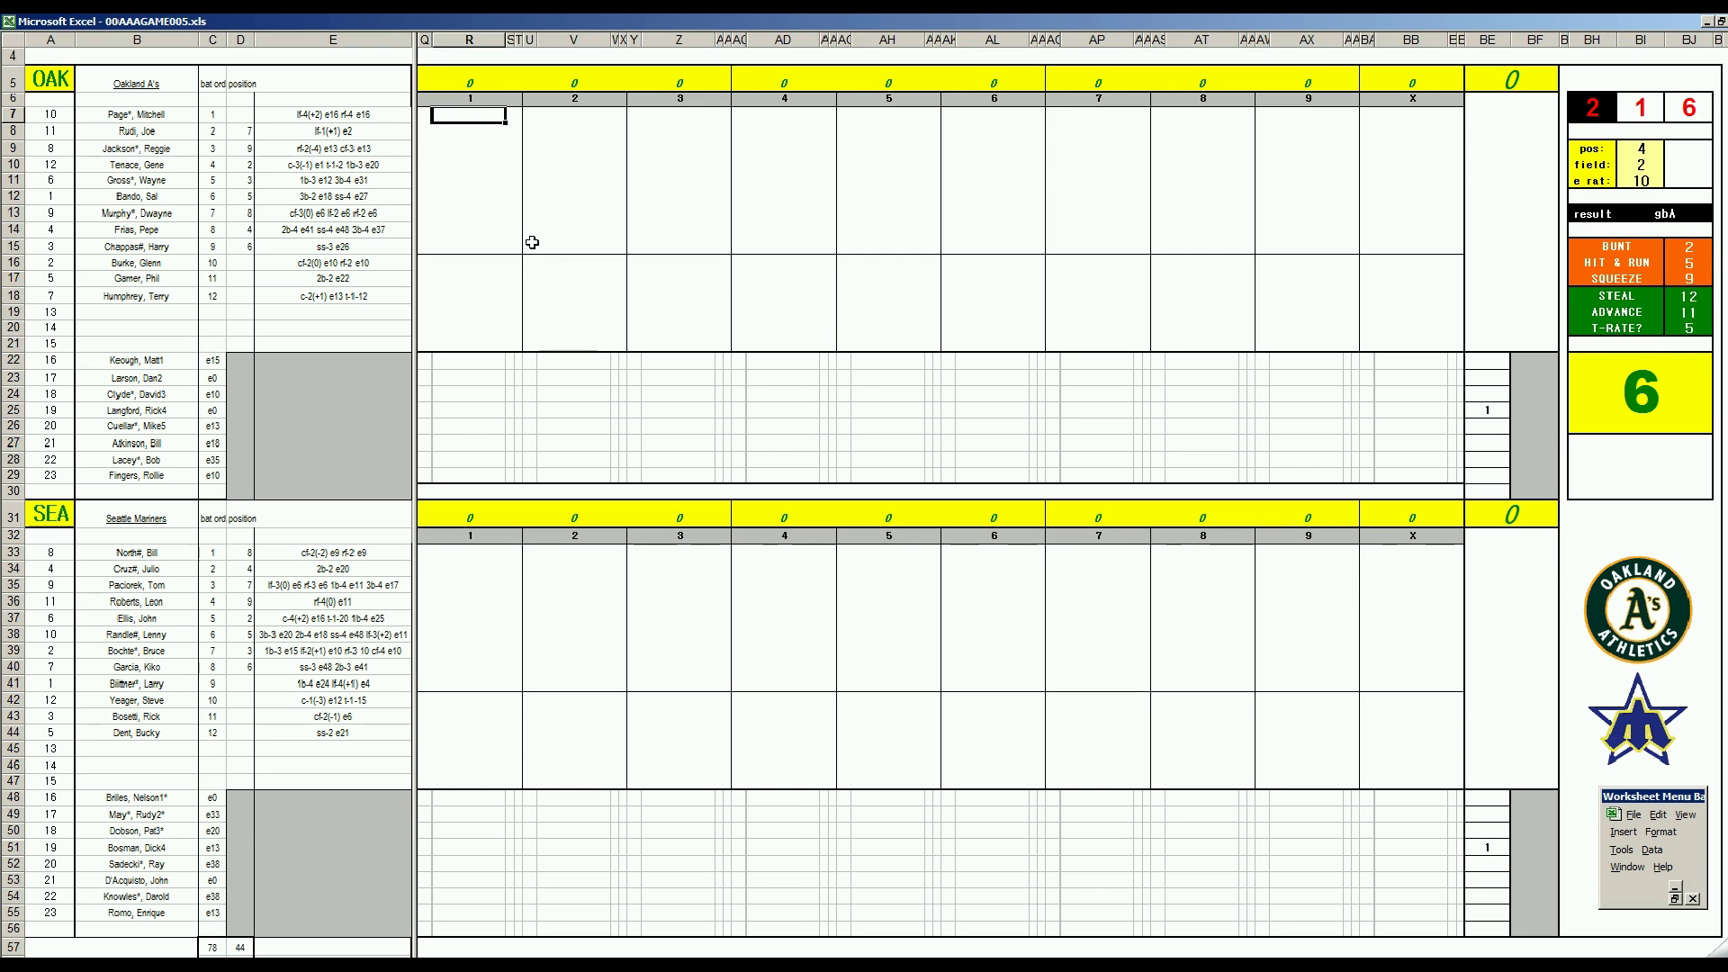
text(k)
key(Return)
text(8)
key(Return)
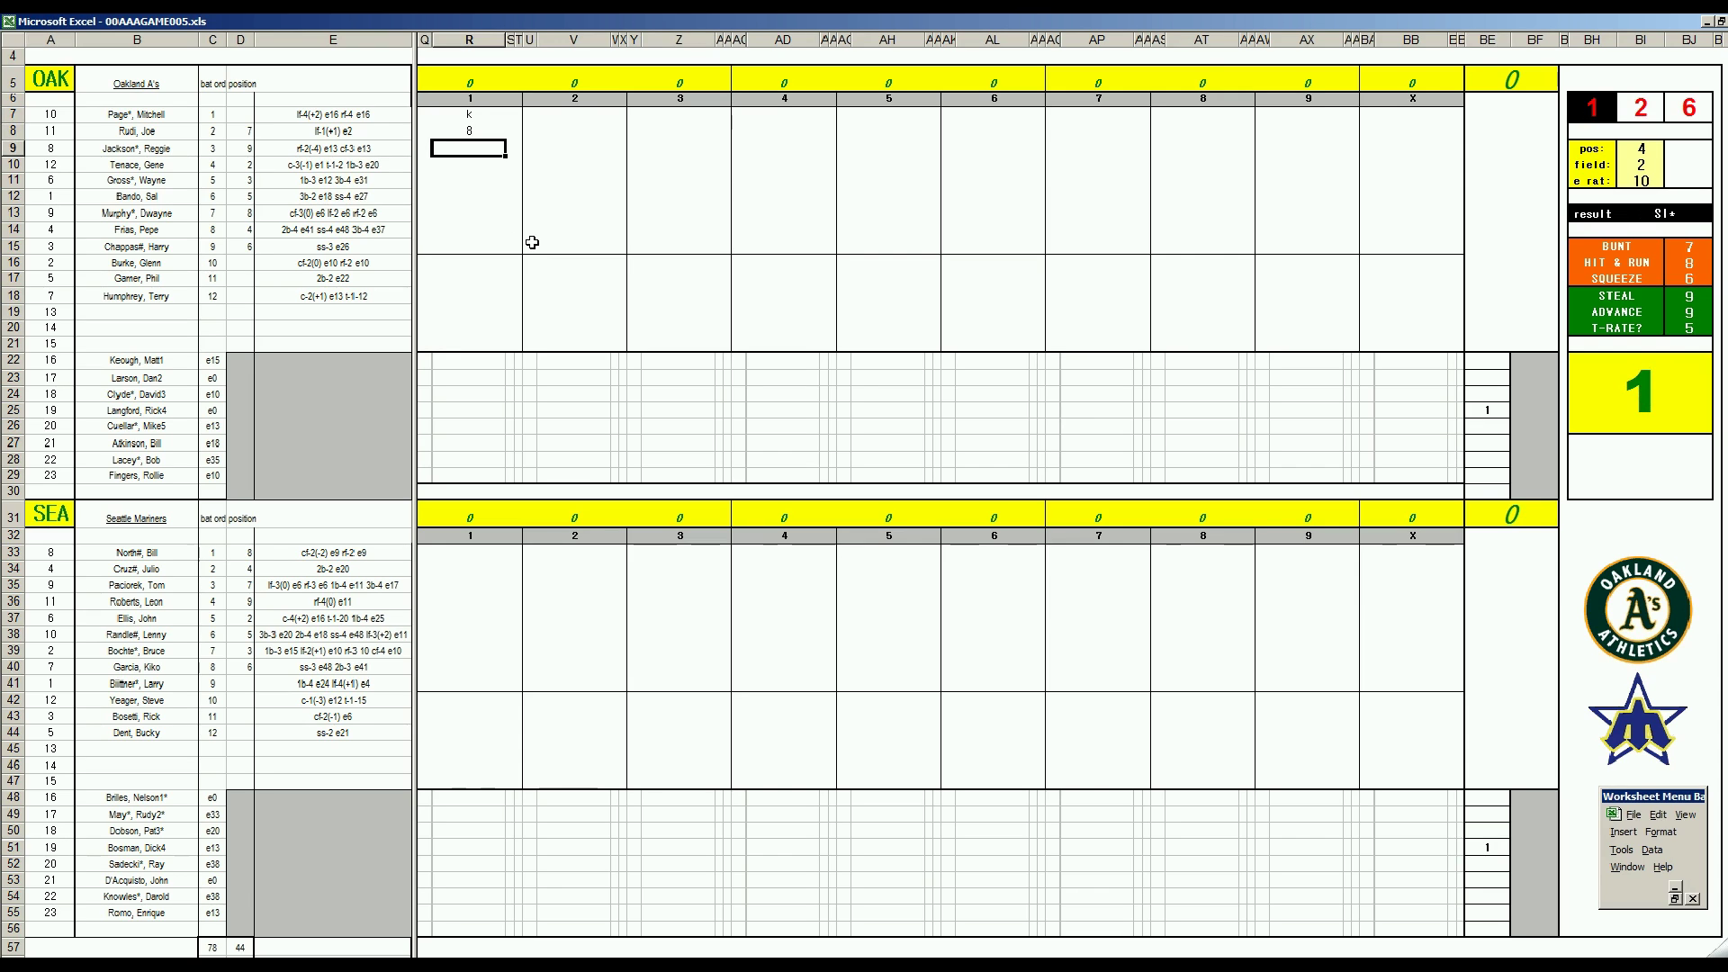
text(k)
key(Return)
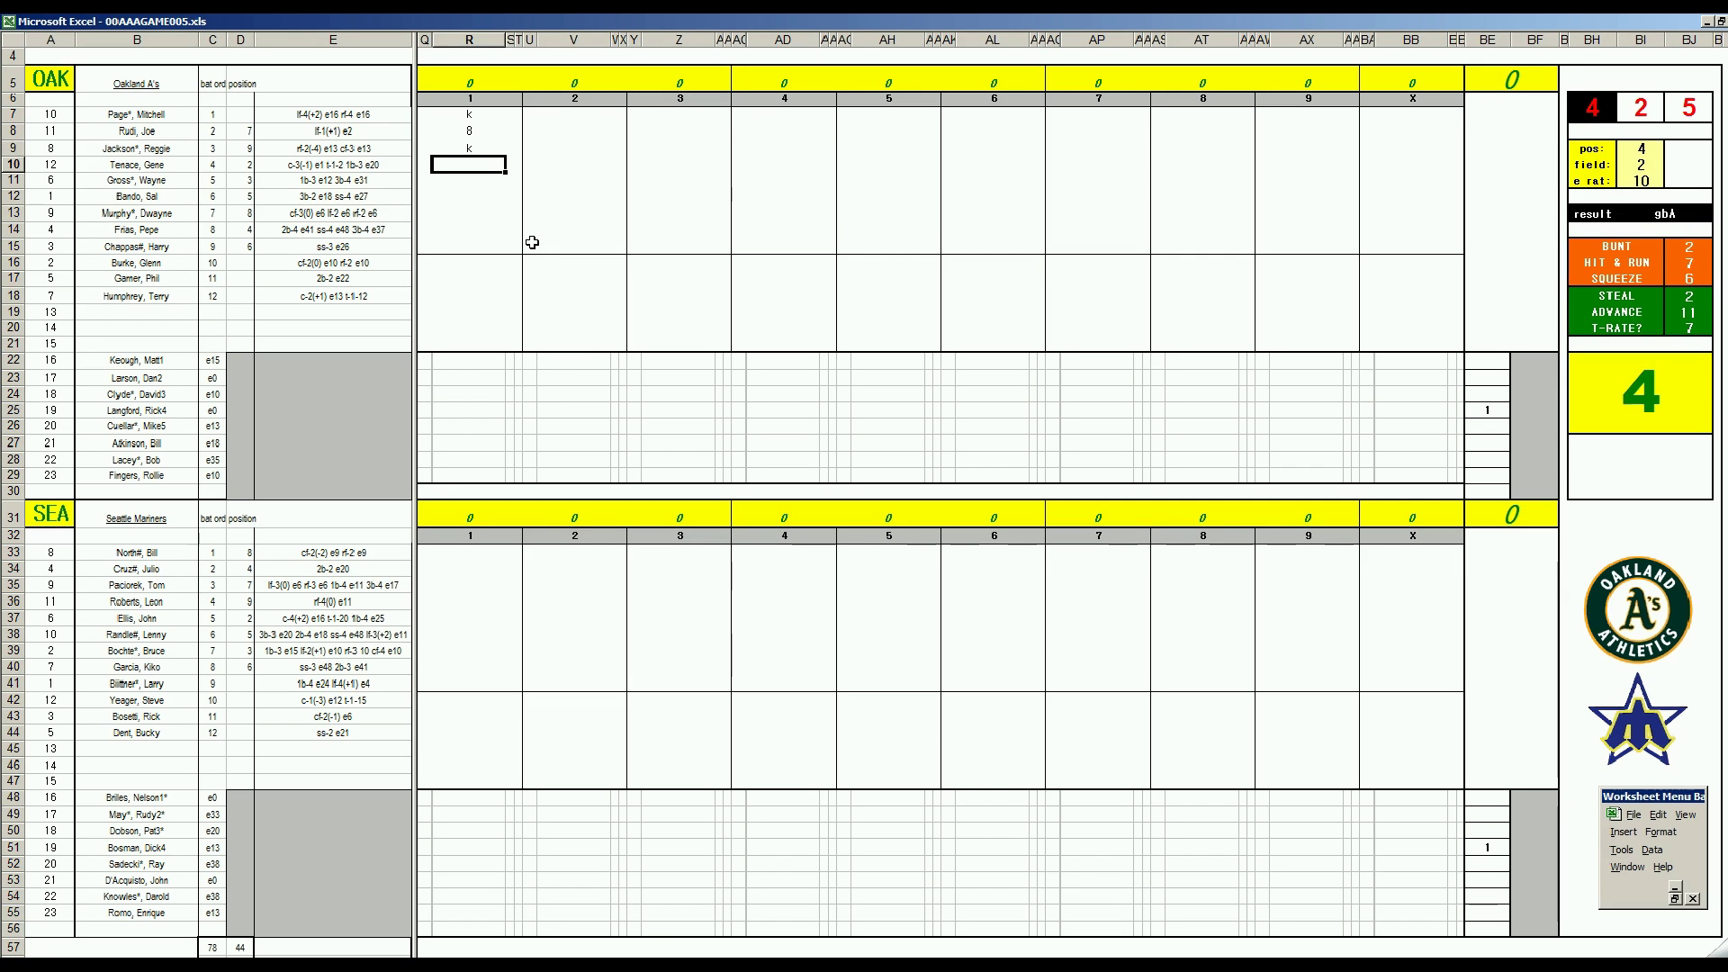
text(1)
key(Return)
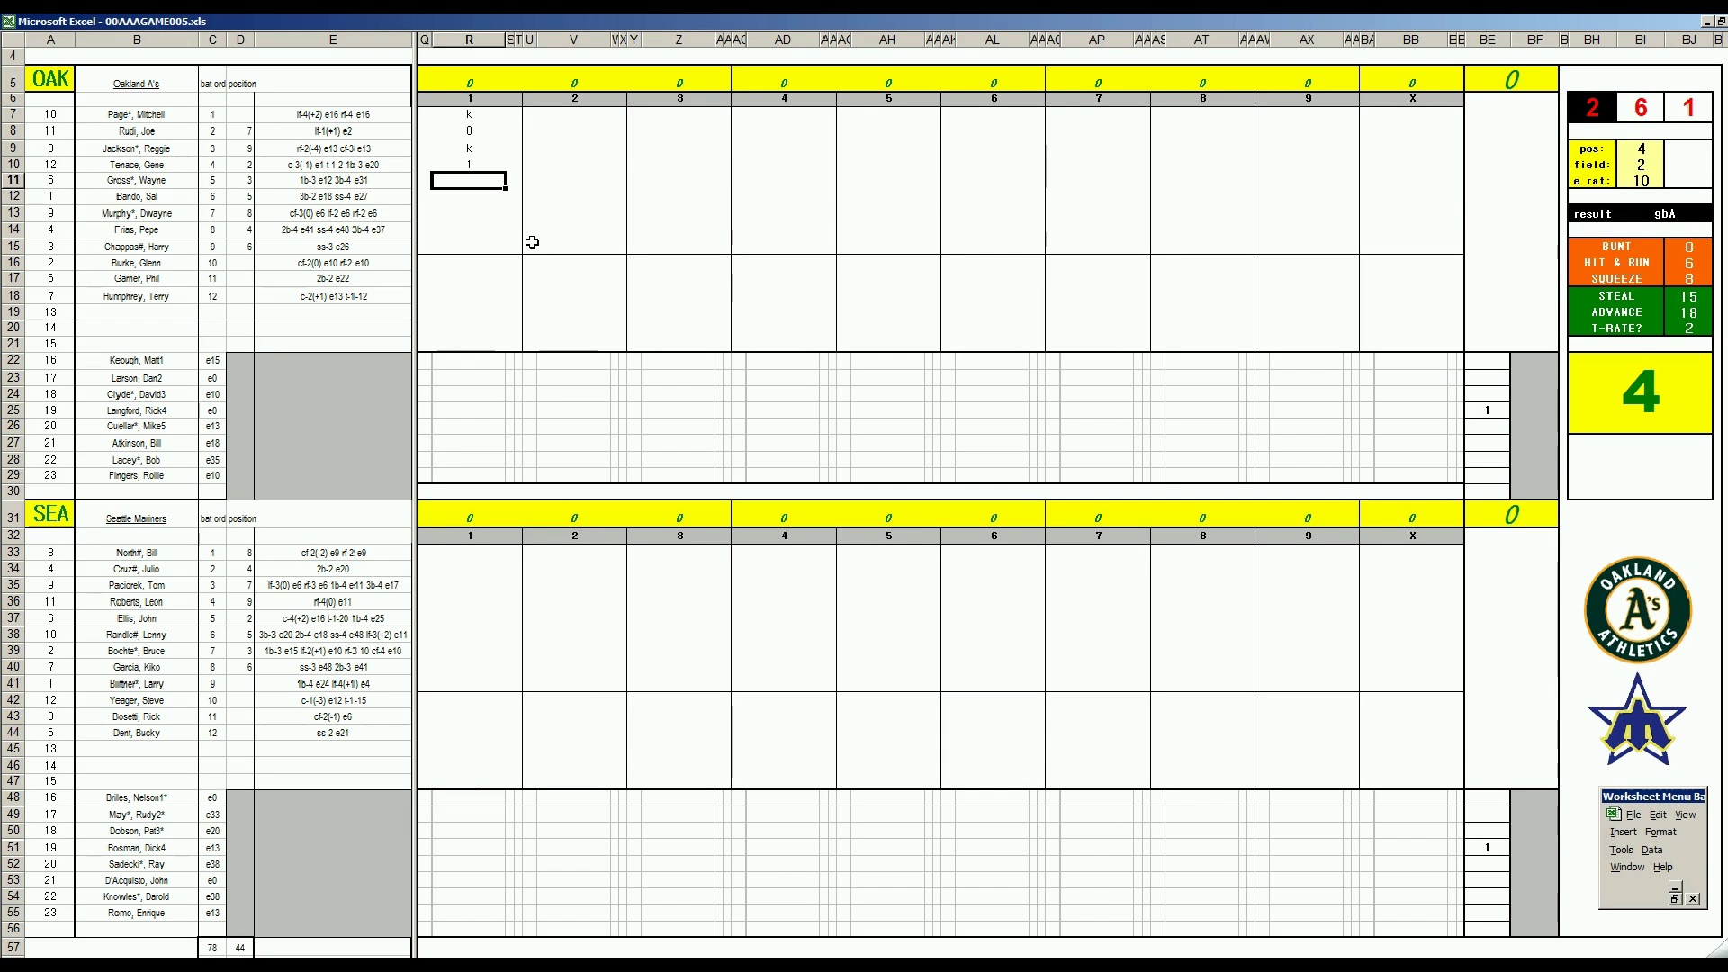
text(k)
click(466, 548)
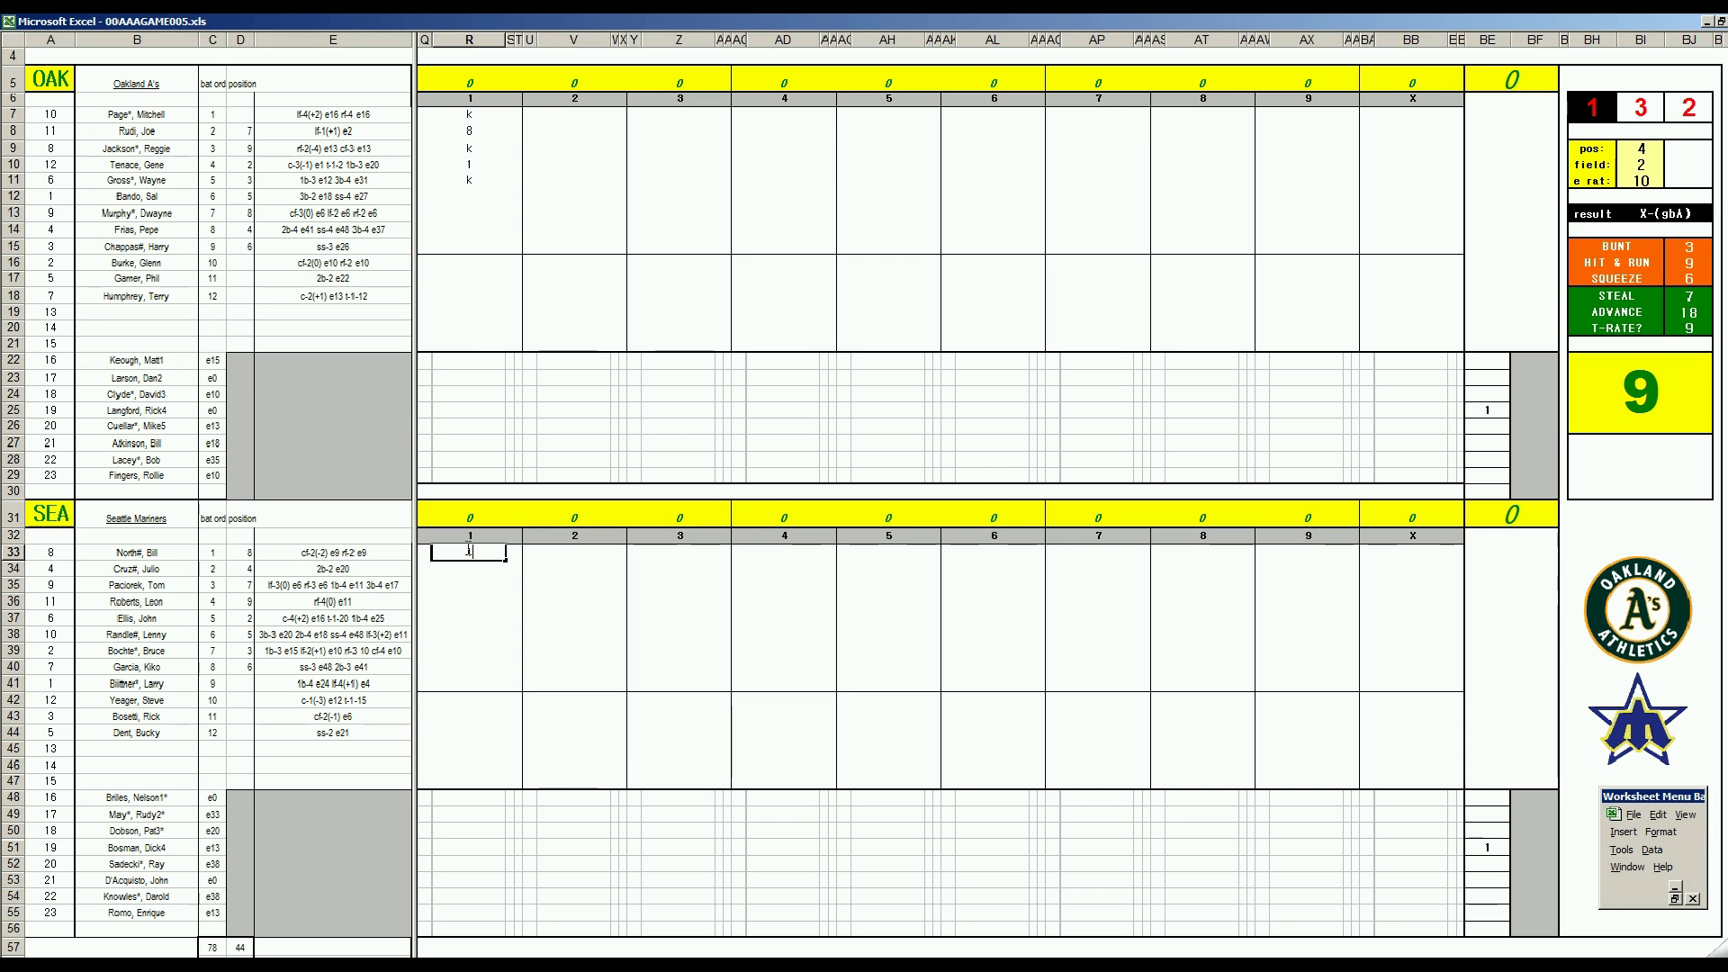
- Set the fielding panel's pos value to 3
key(Return)
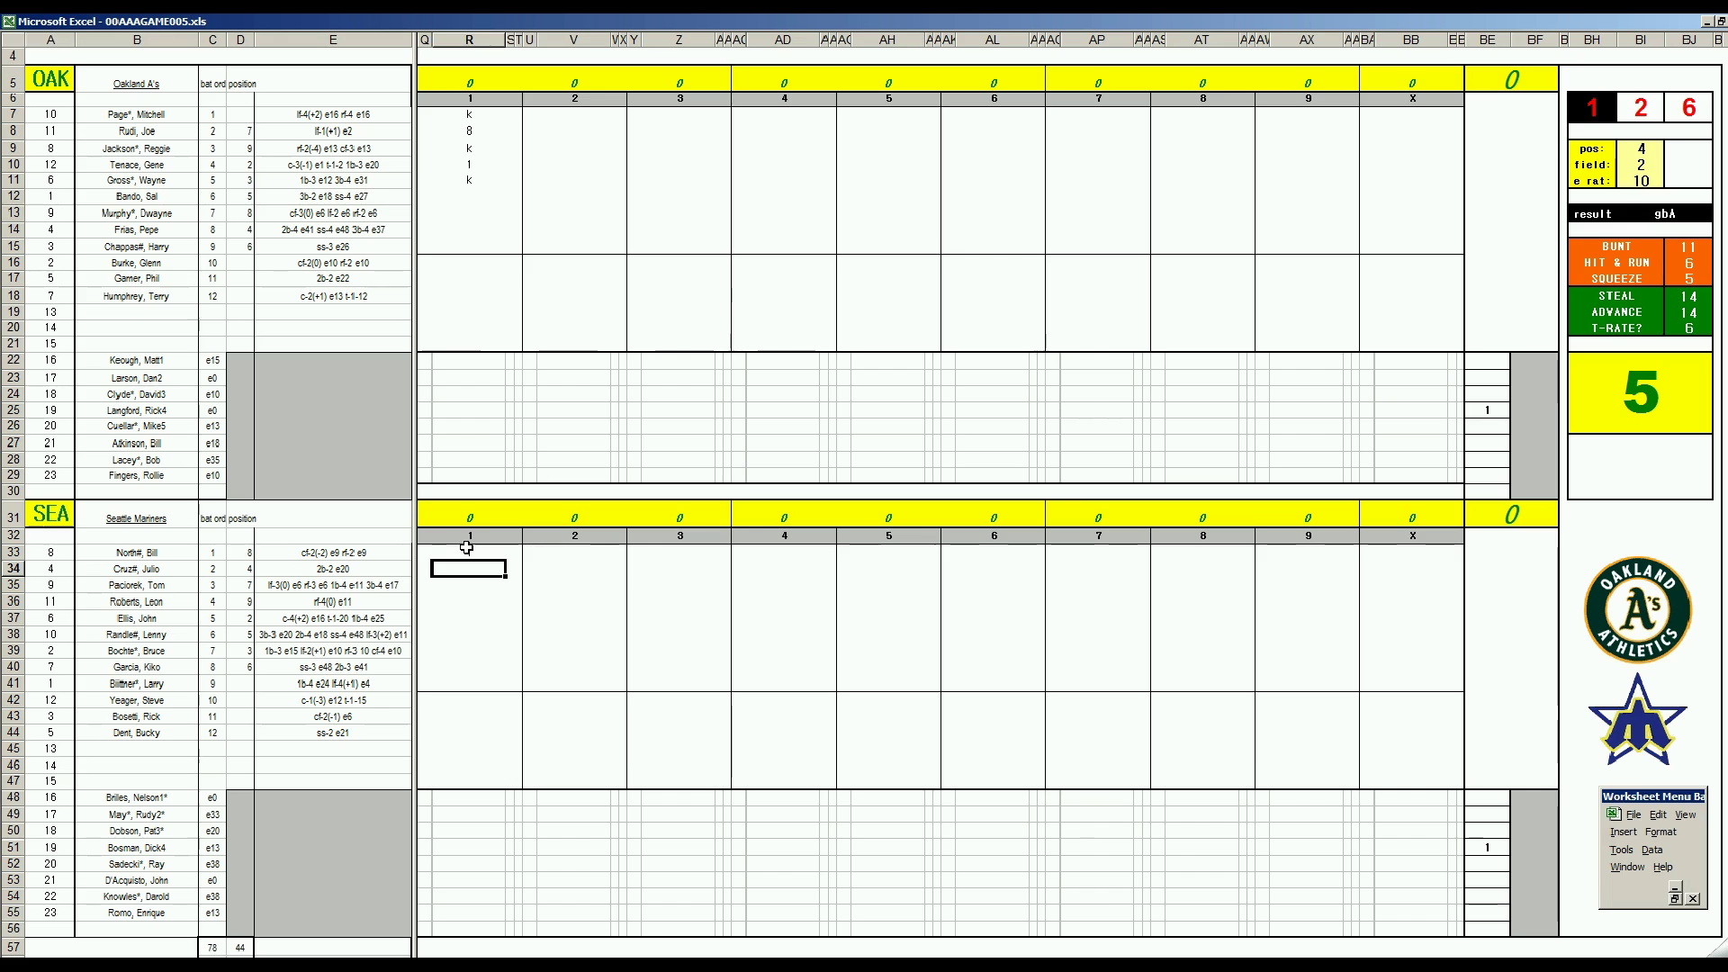
key(Up)
key(Right)
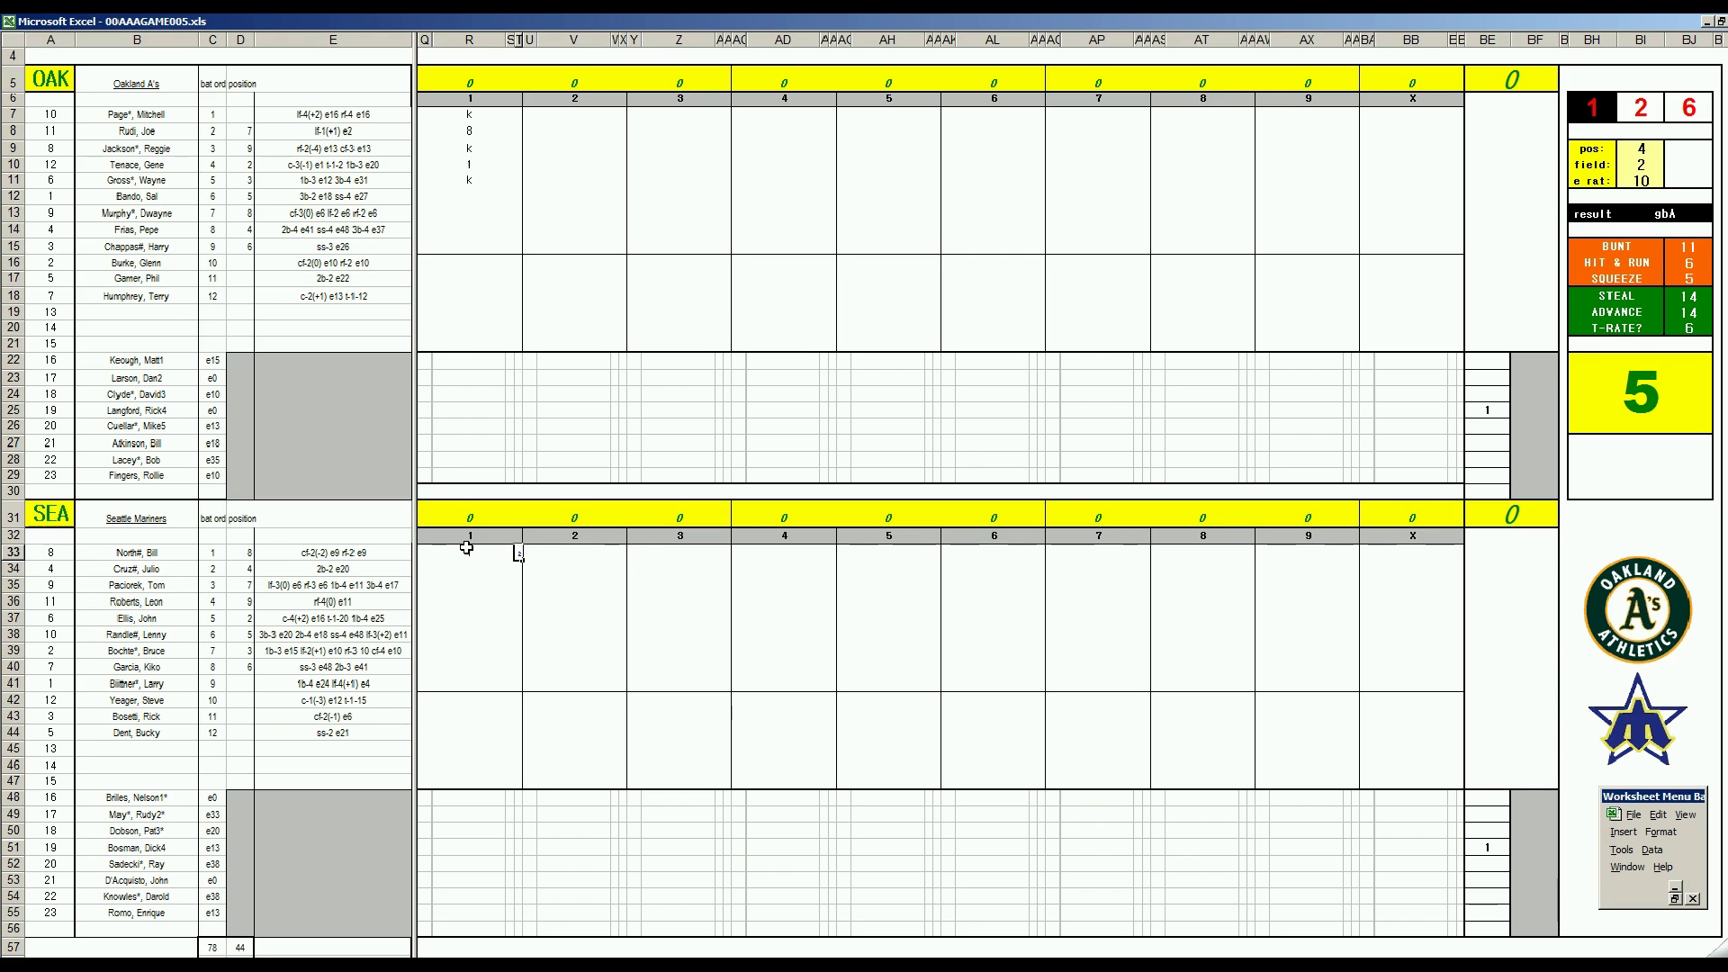
key(Left)
key(Down)
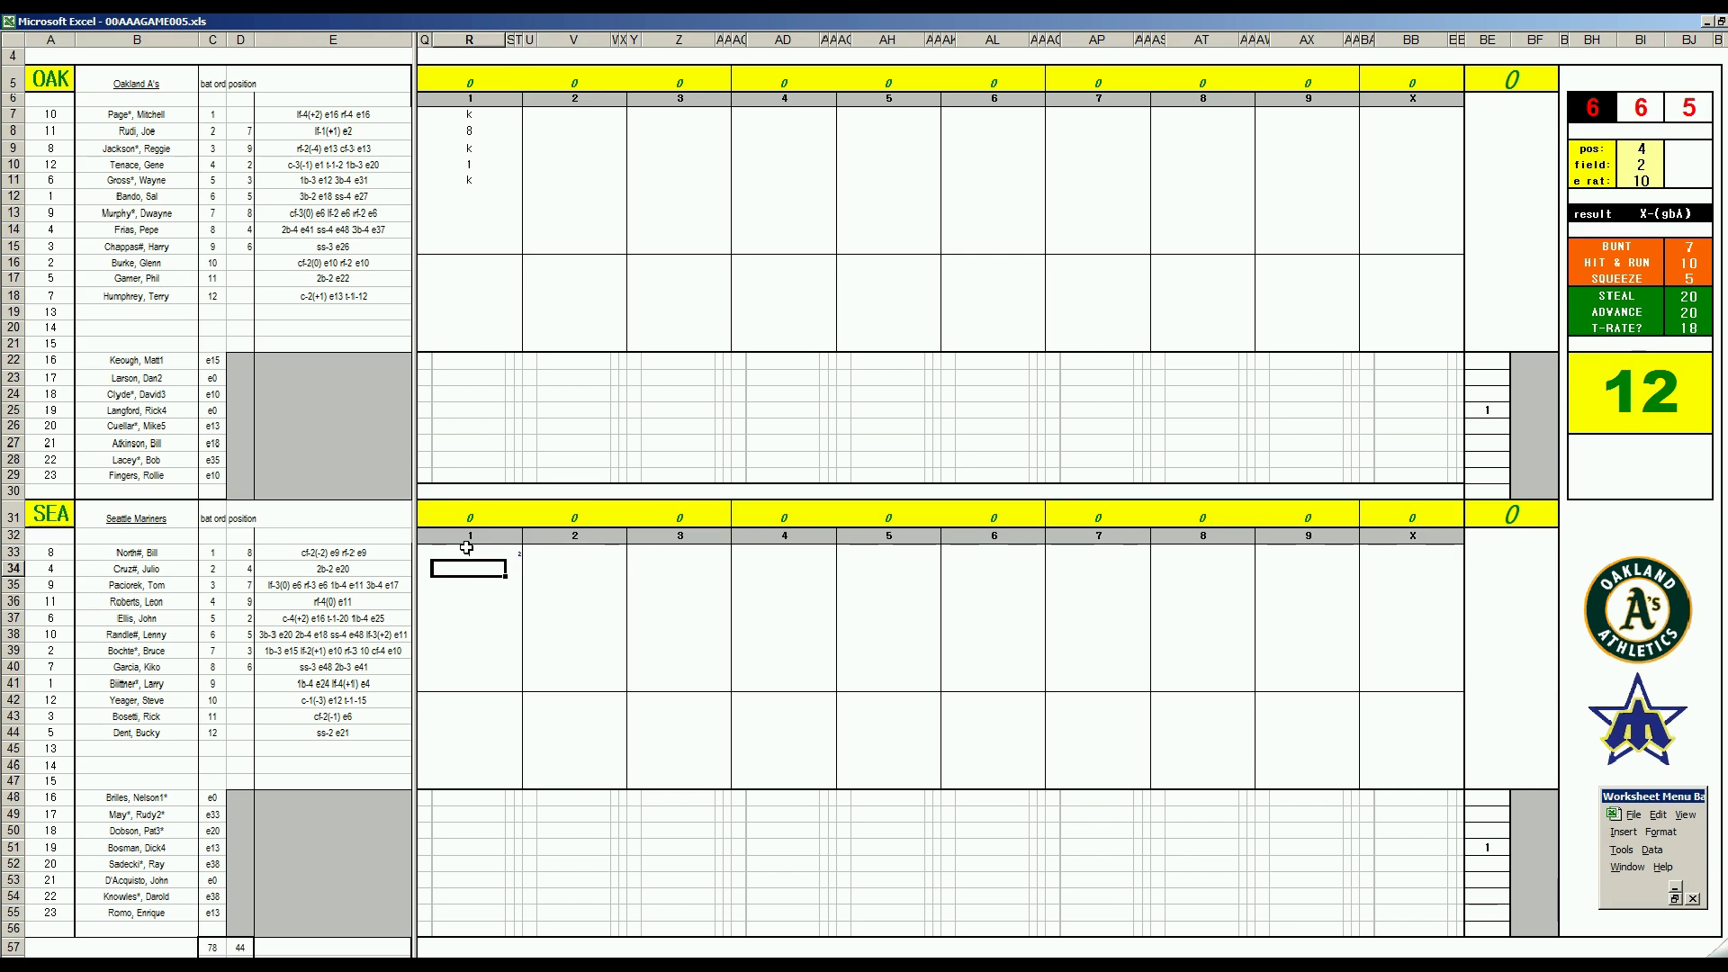
key(Tab)
text(3)
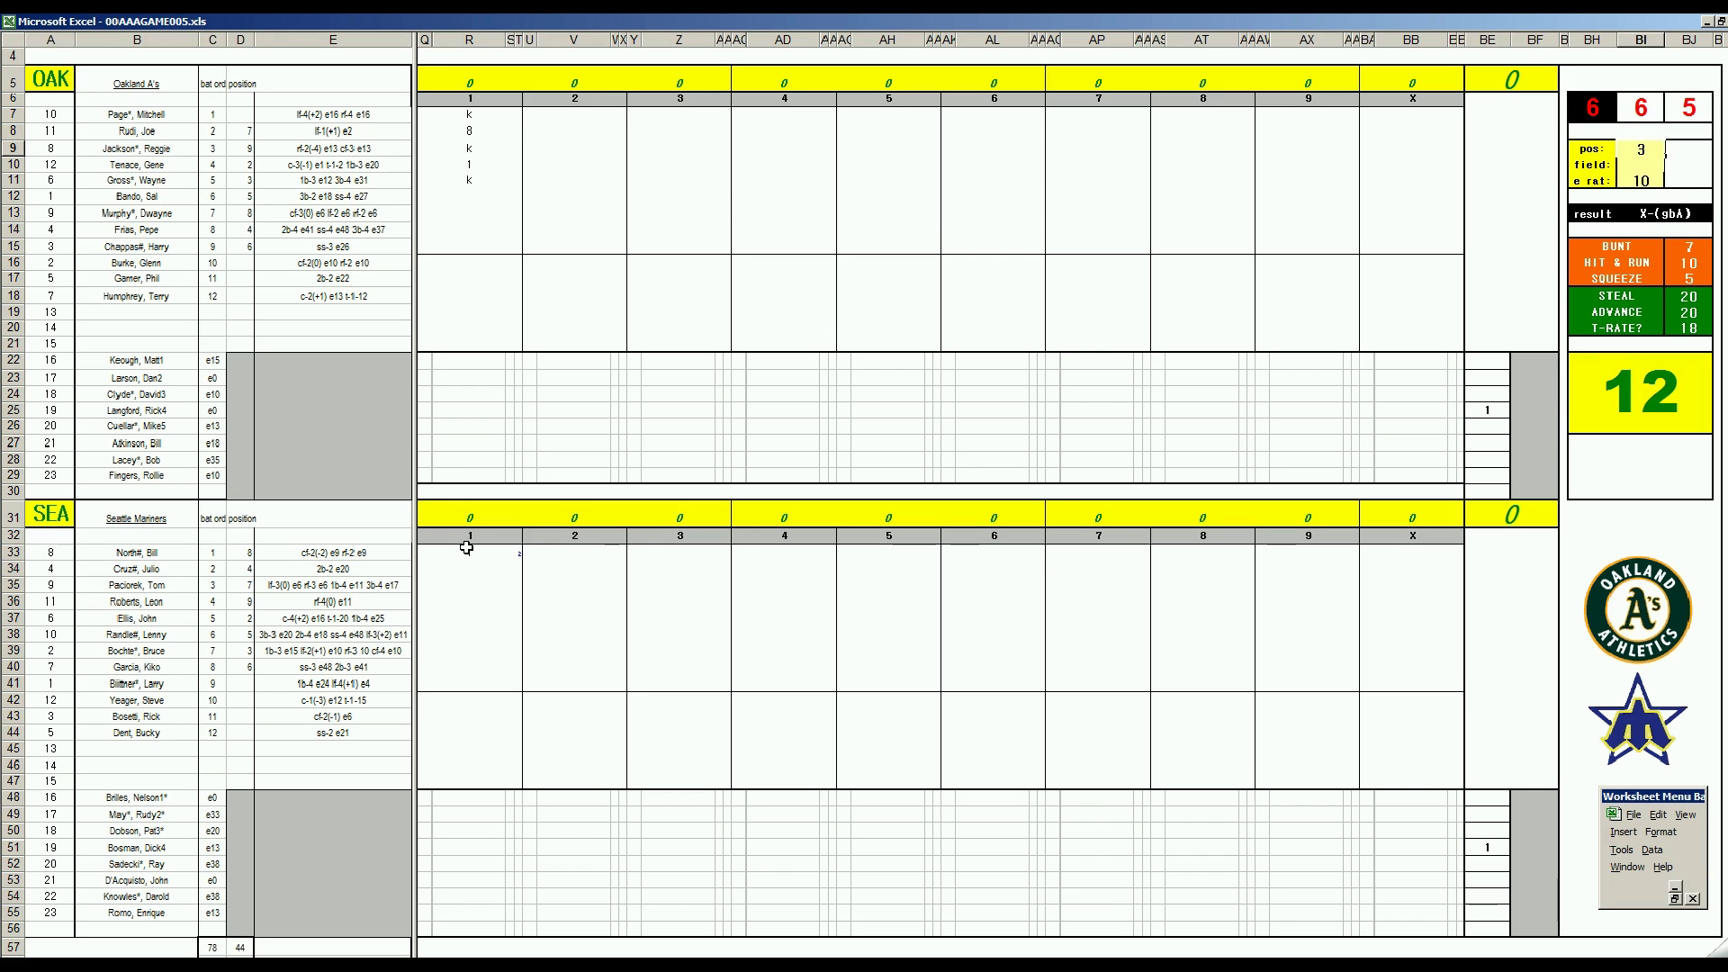
key(Return)
- Record 1, #543 and #13 for the Mariners' batters and credit Seattle with one run
click(466, 568)
text(1)
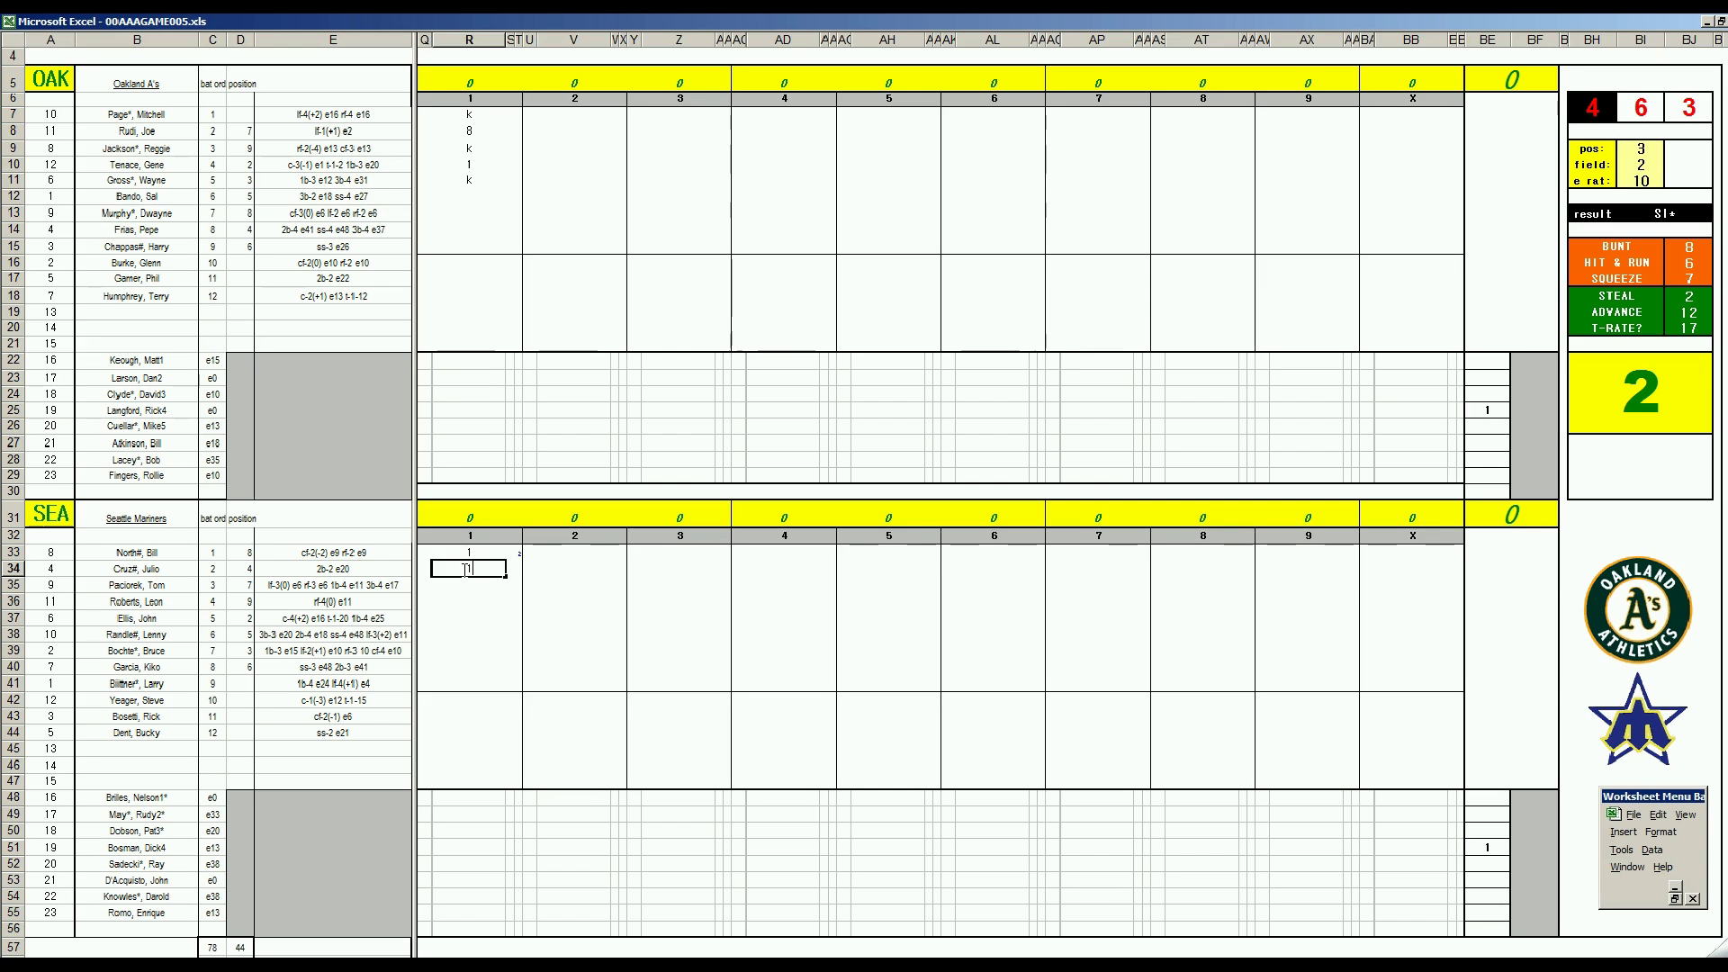
key(Return)
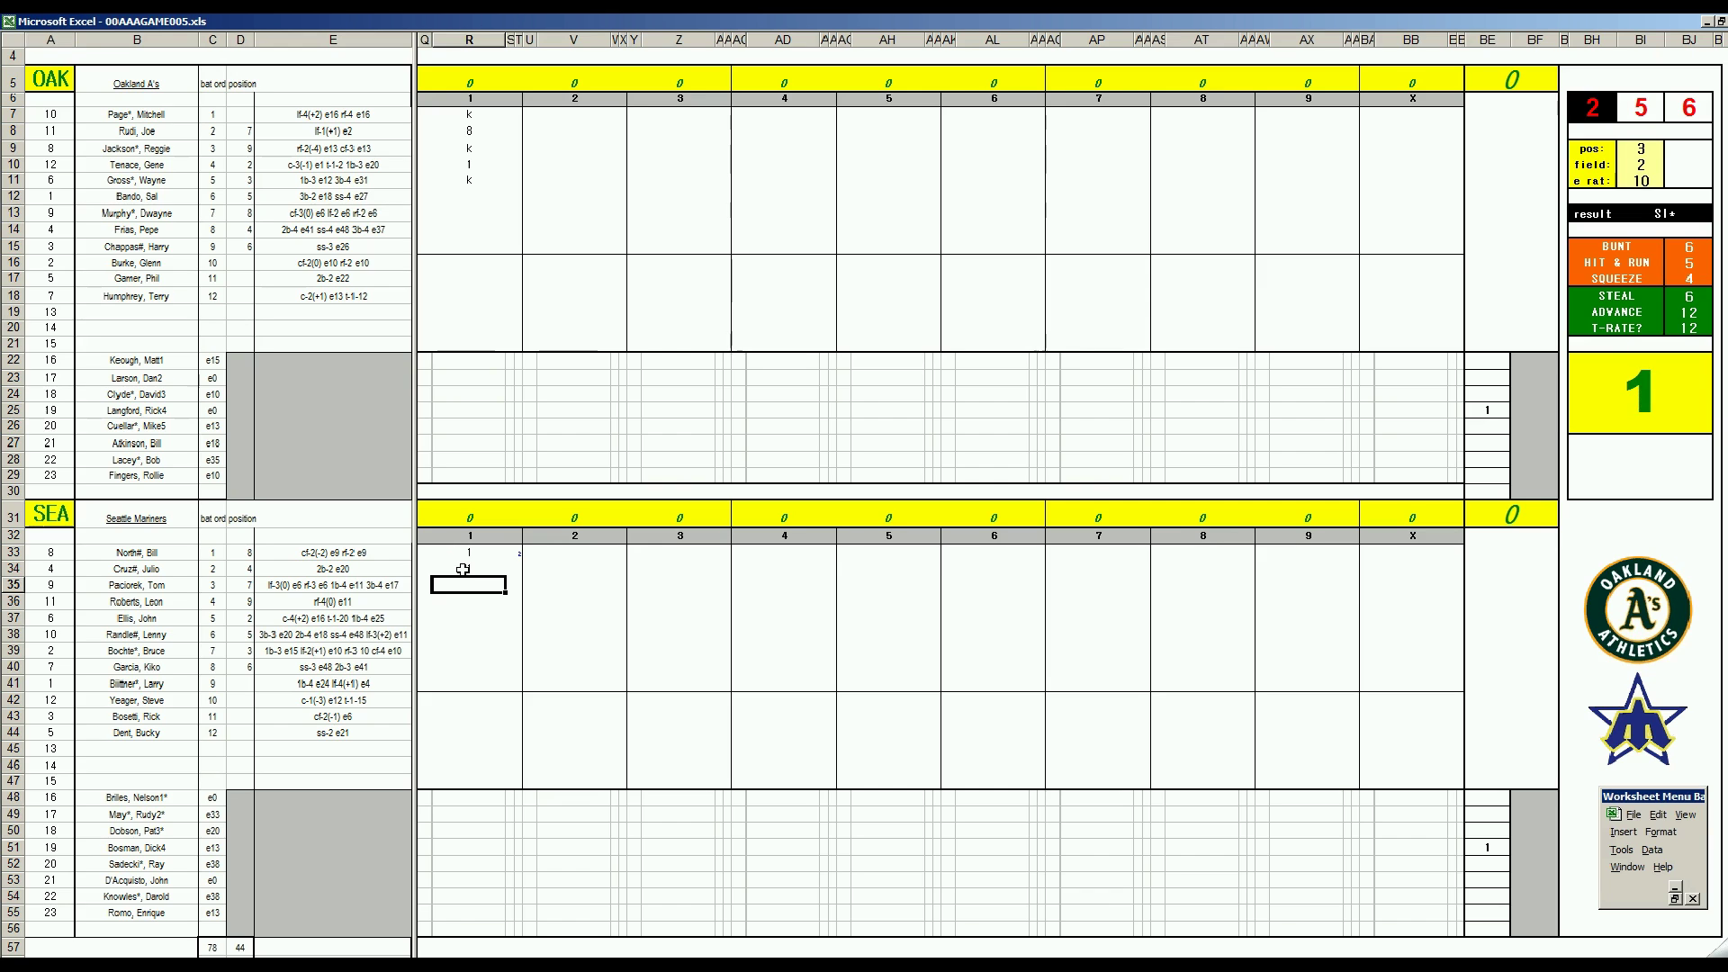
text(#543)
key(Return)
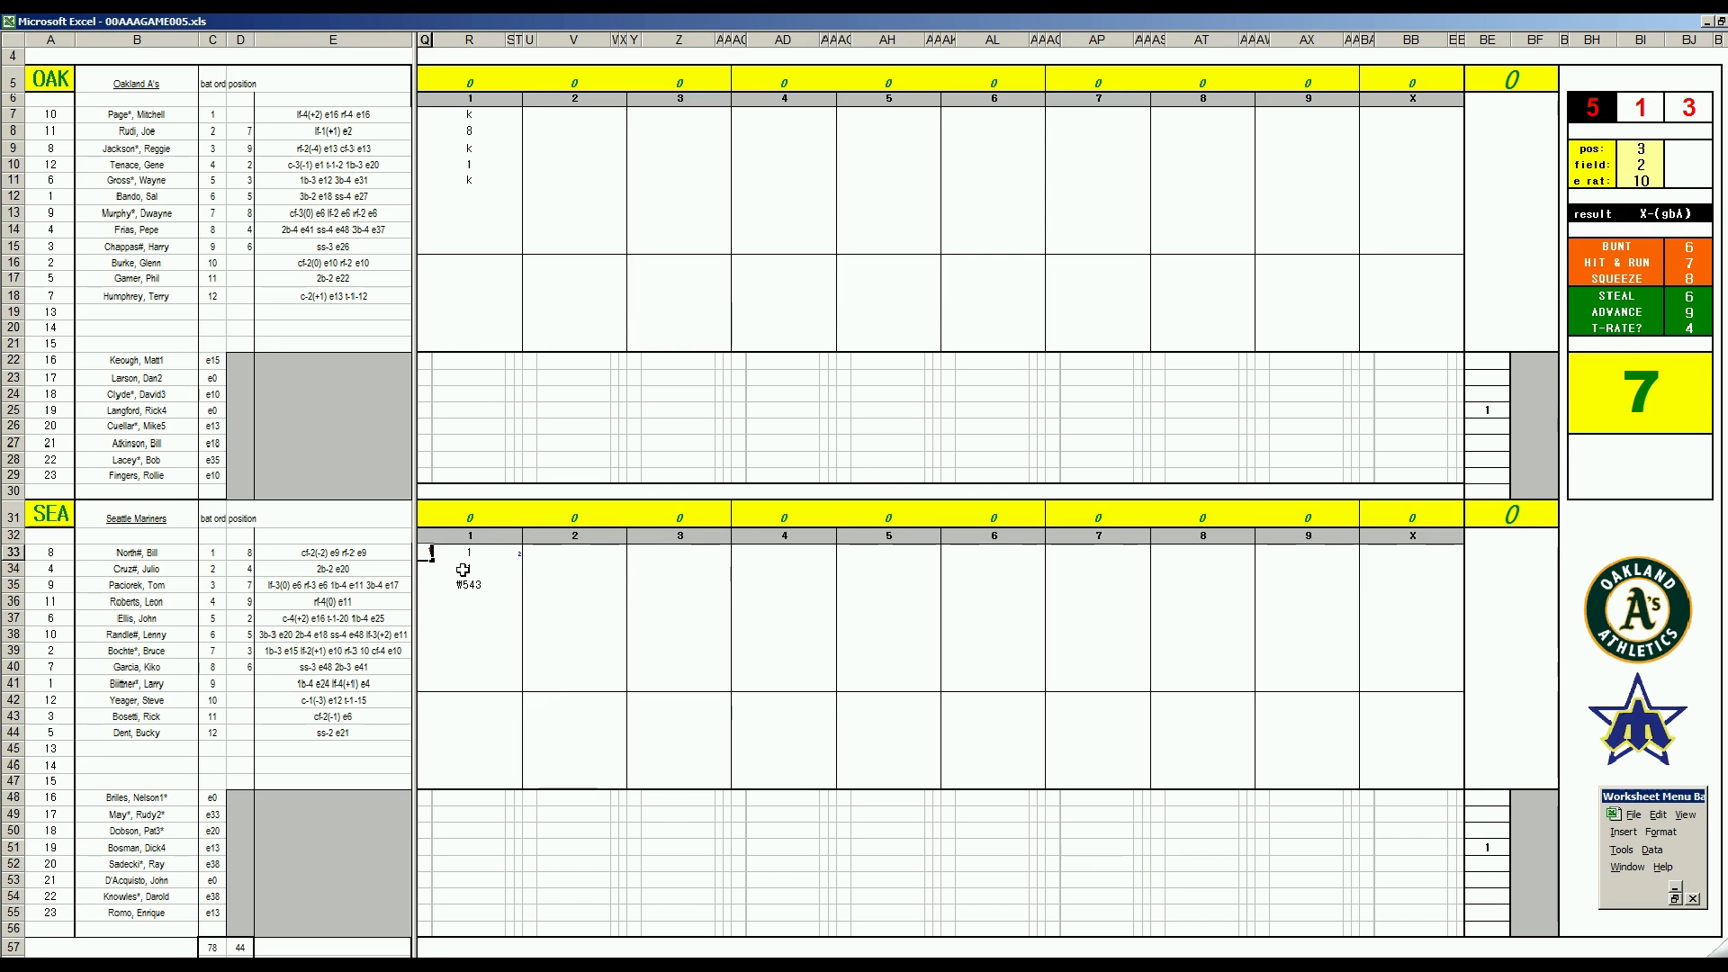
key(Return)
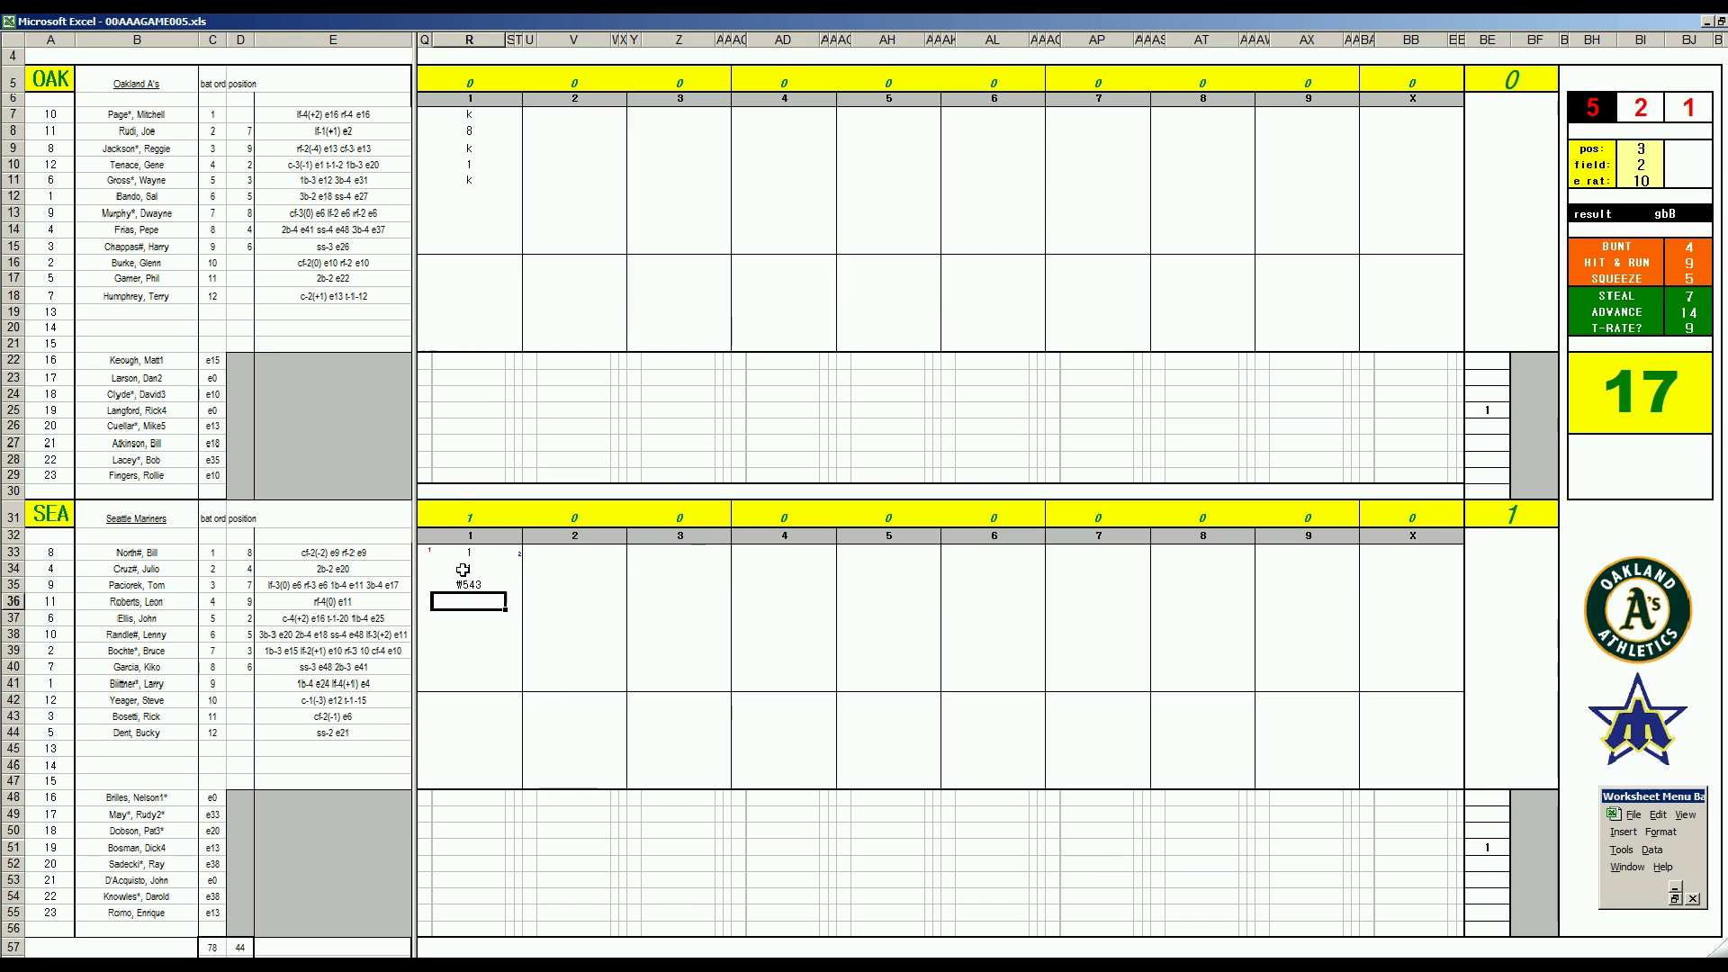
text(#13)
click(562, 196)
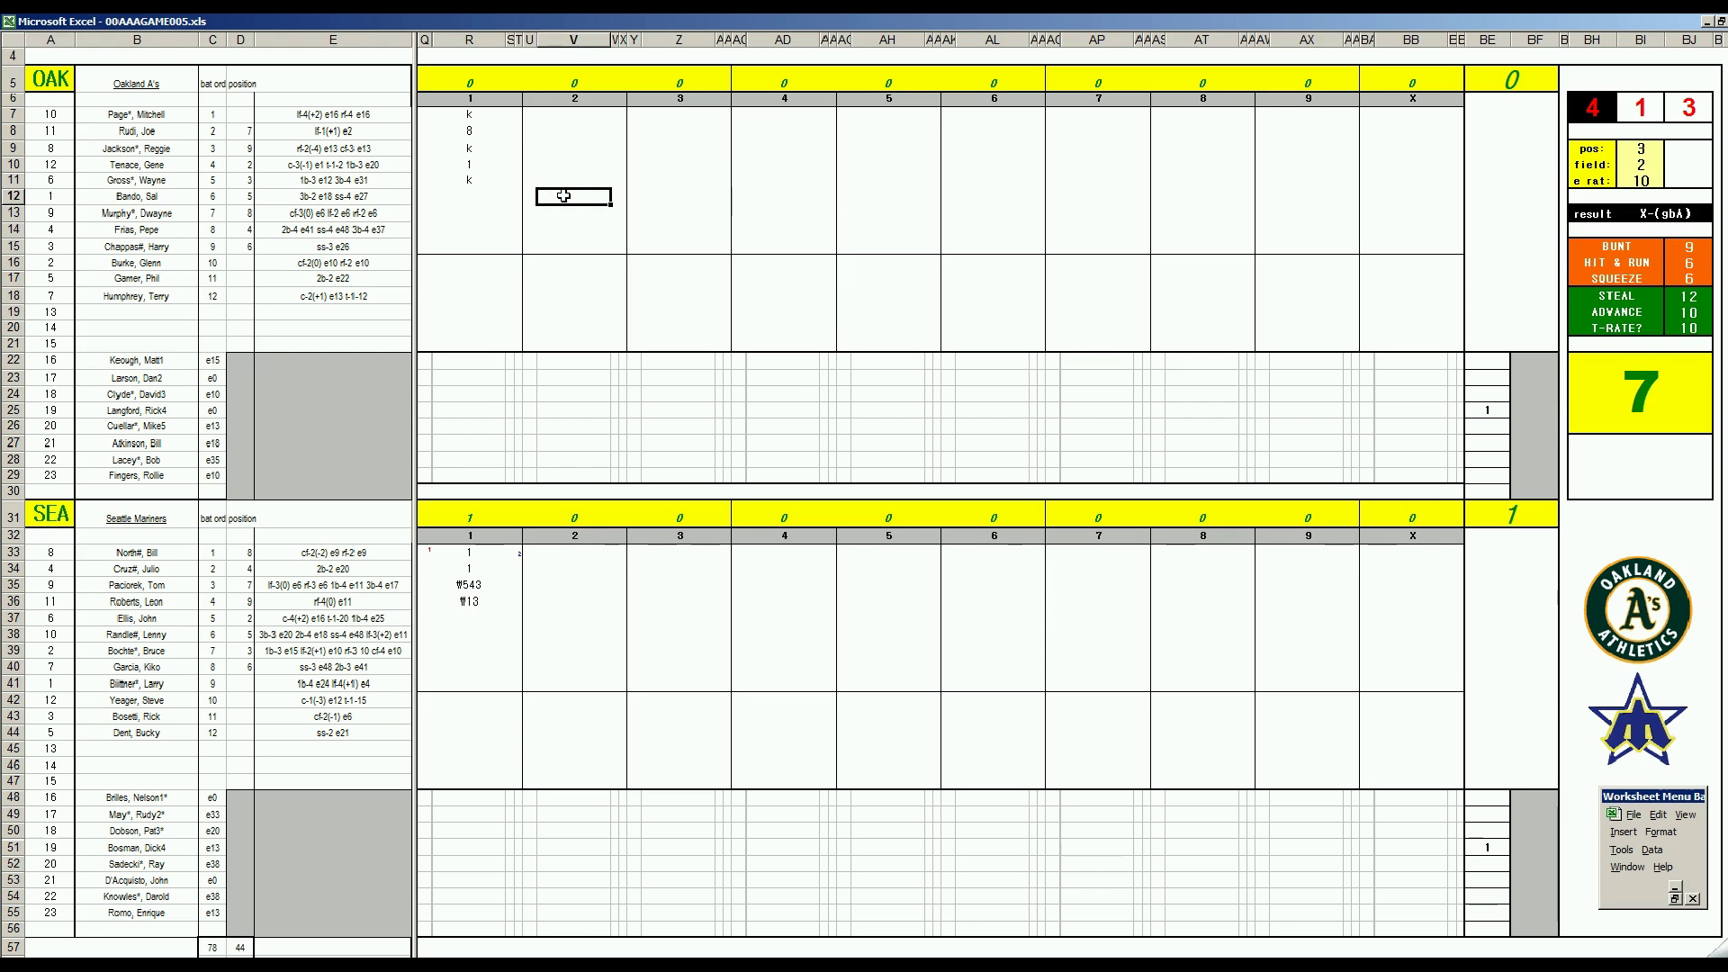
- Record 8, 1 and #16 for the first three A's batters in the second inning
text(8)
key(Return)
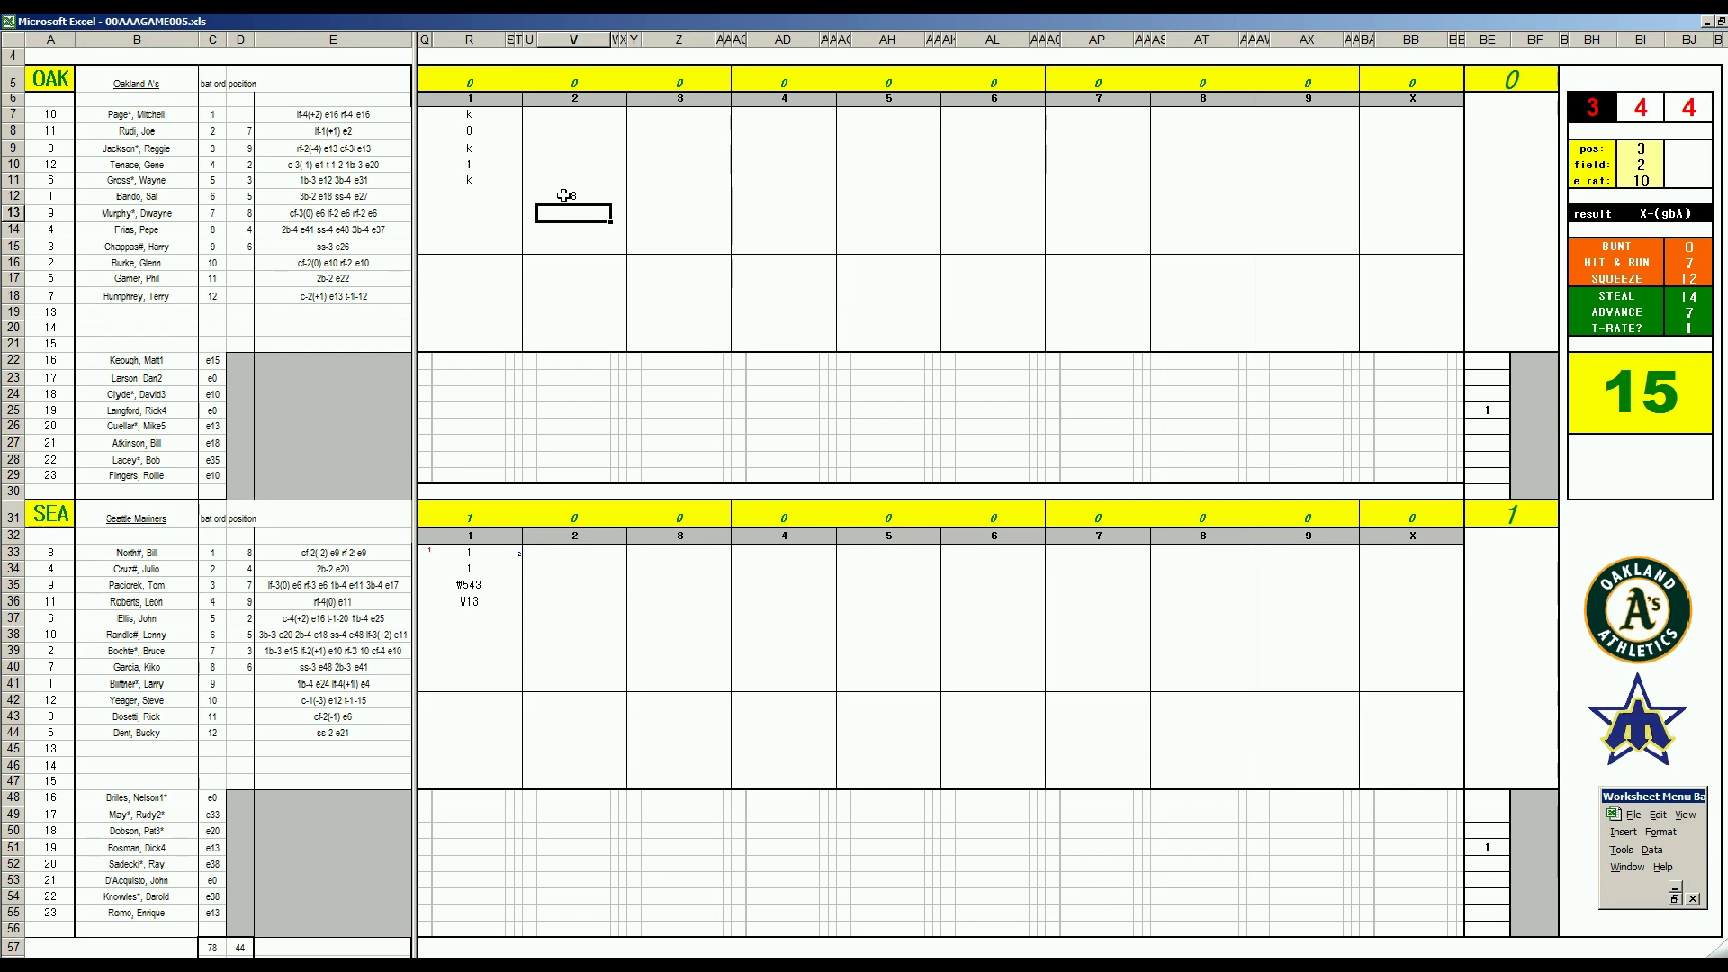
text(1)
key(Return)
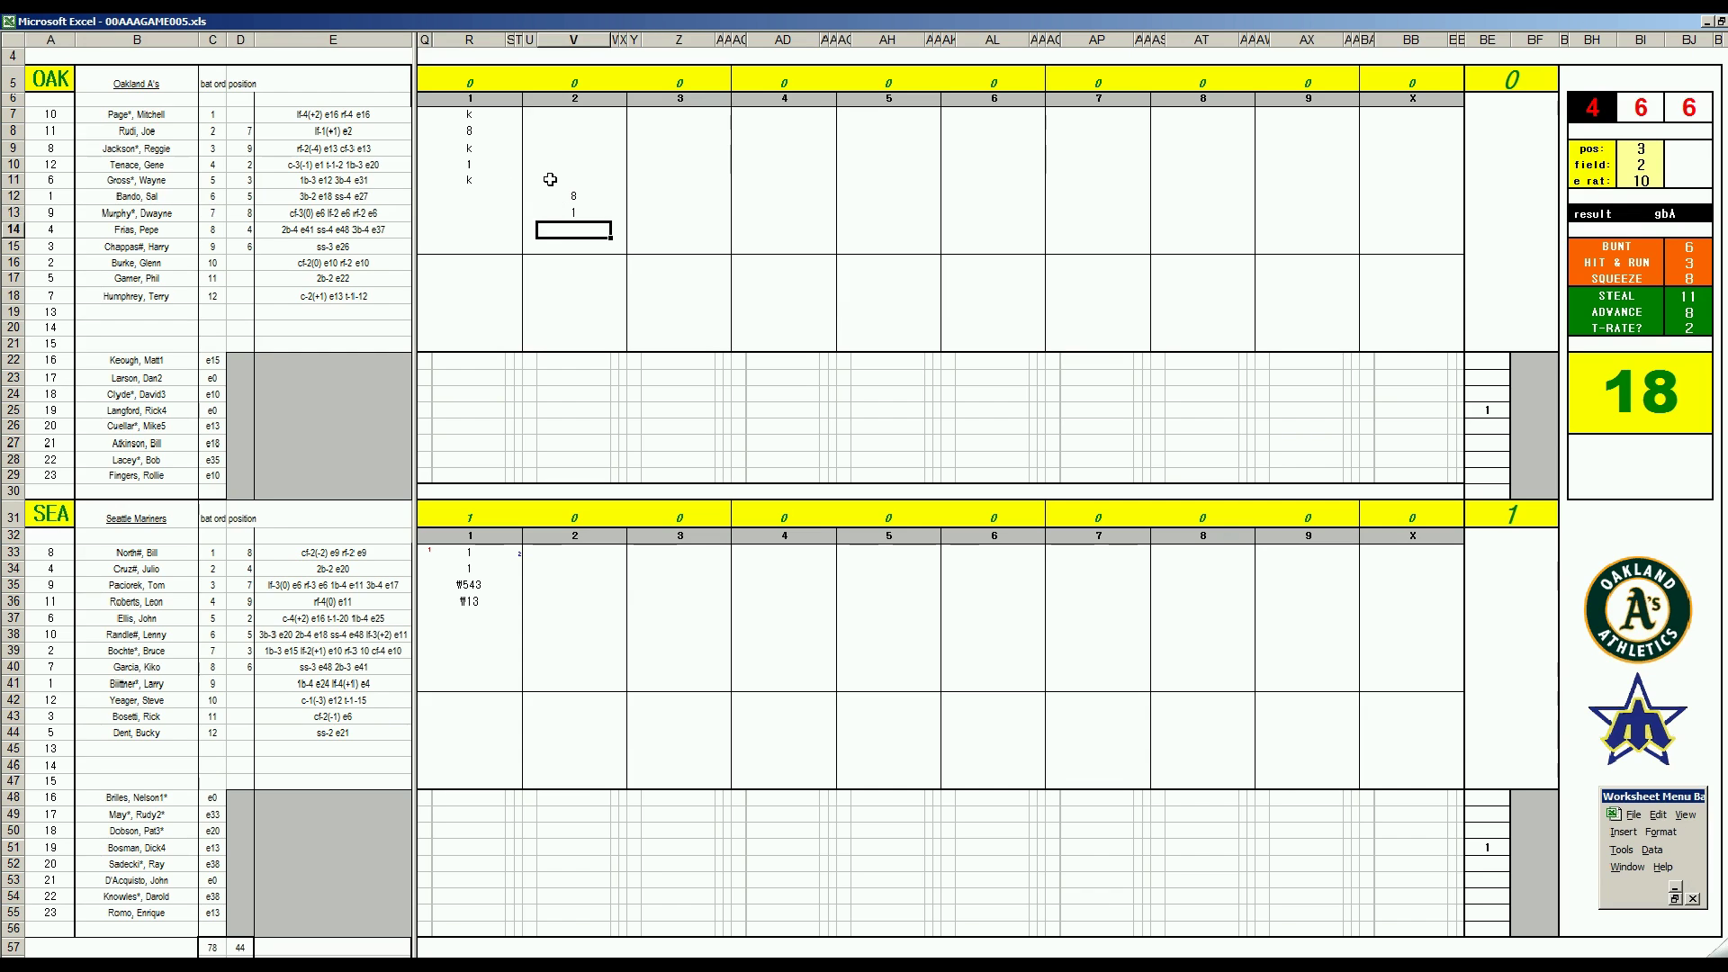
text(#16)
key(Return)
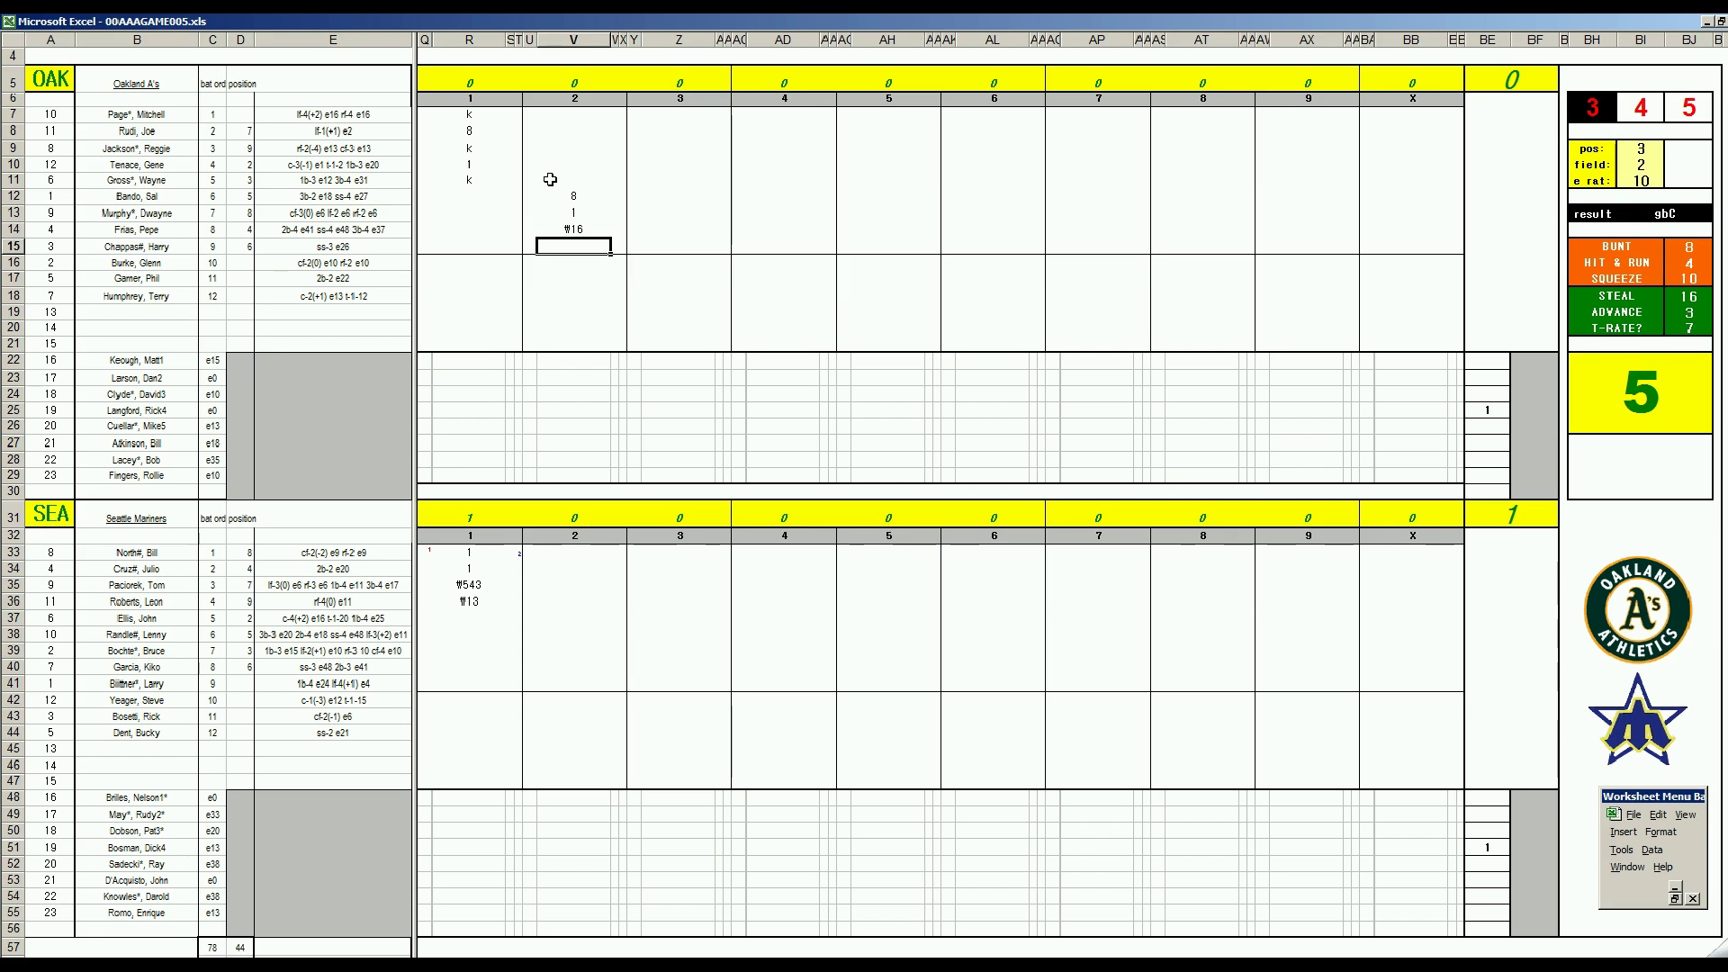
- Correct the fourth batter's result to #992 and mark r on the first pitcher row
text(9)
key(Return)
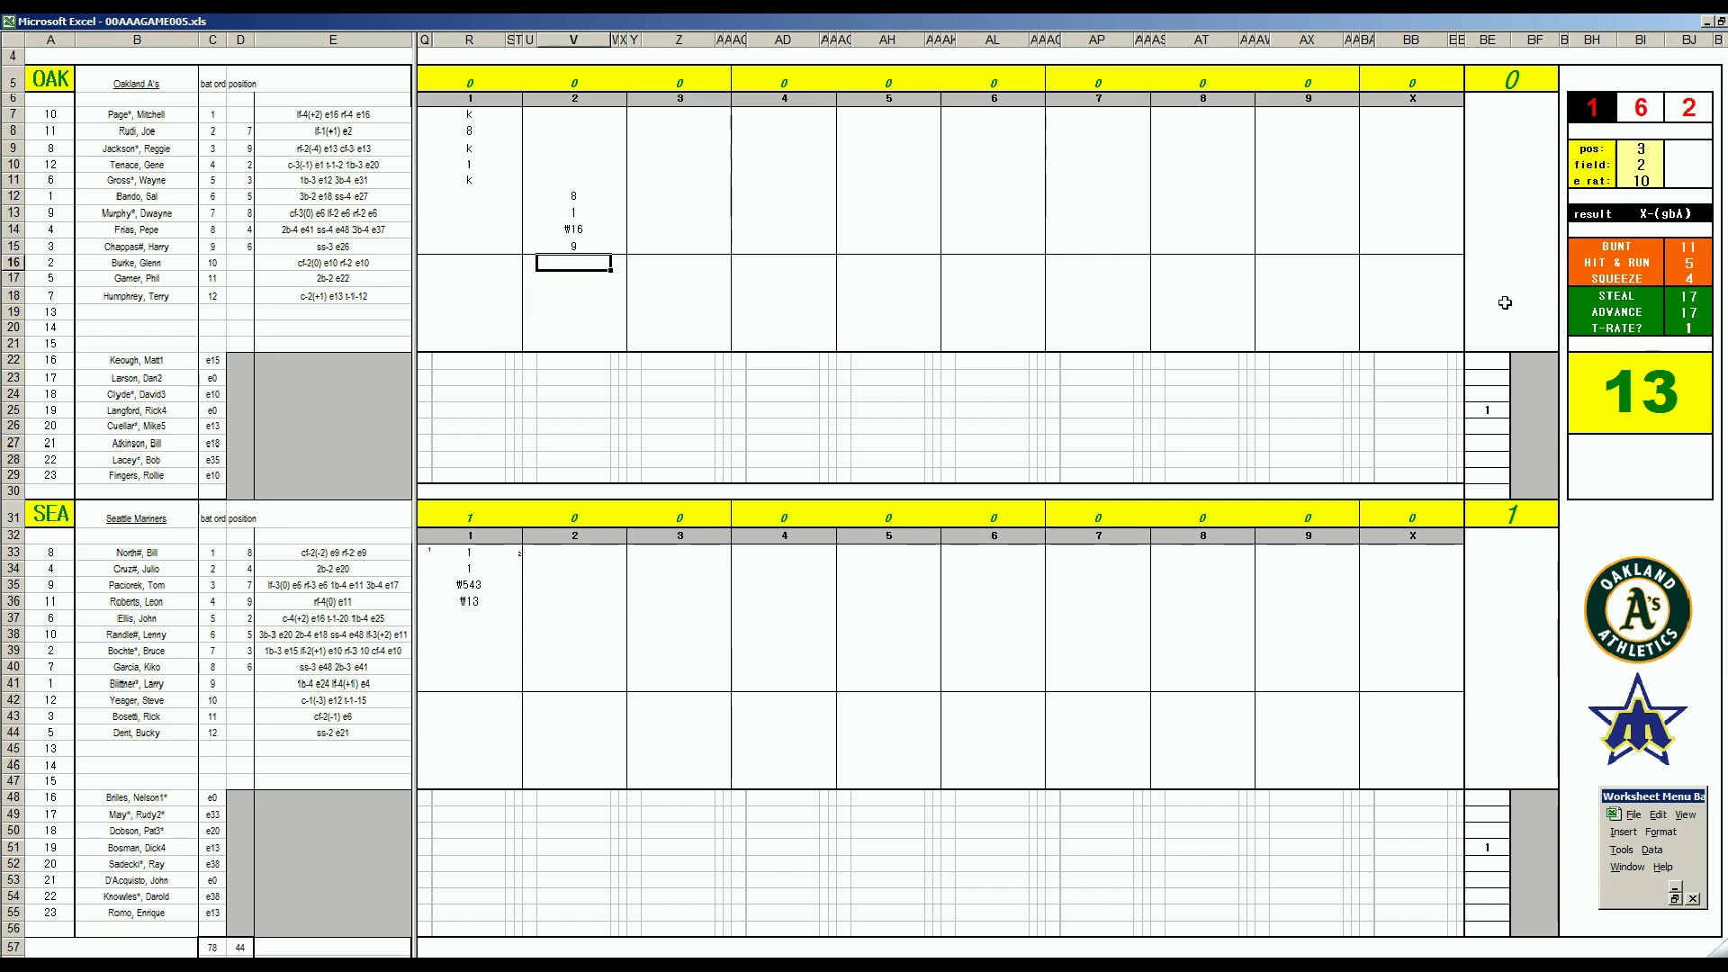
key(Up)
text(\)
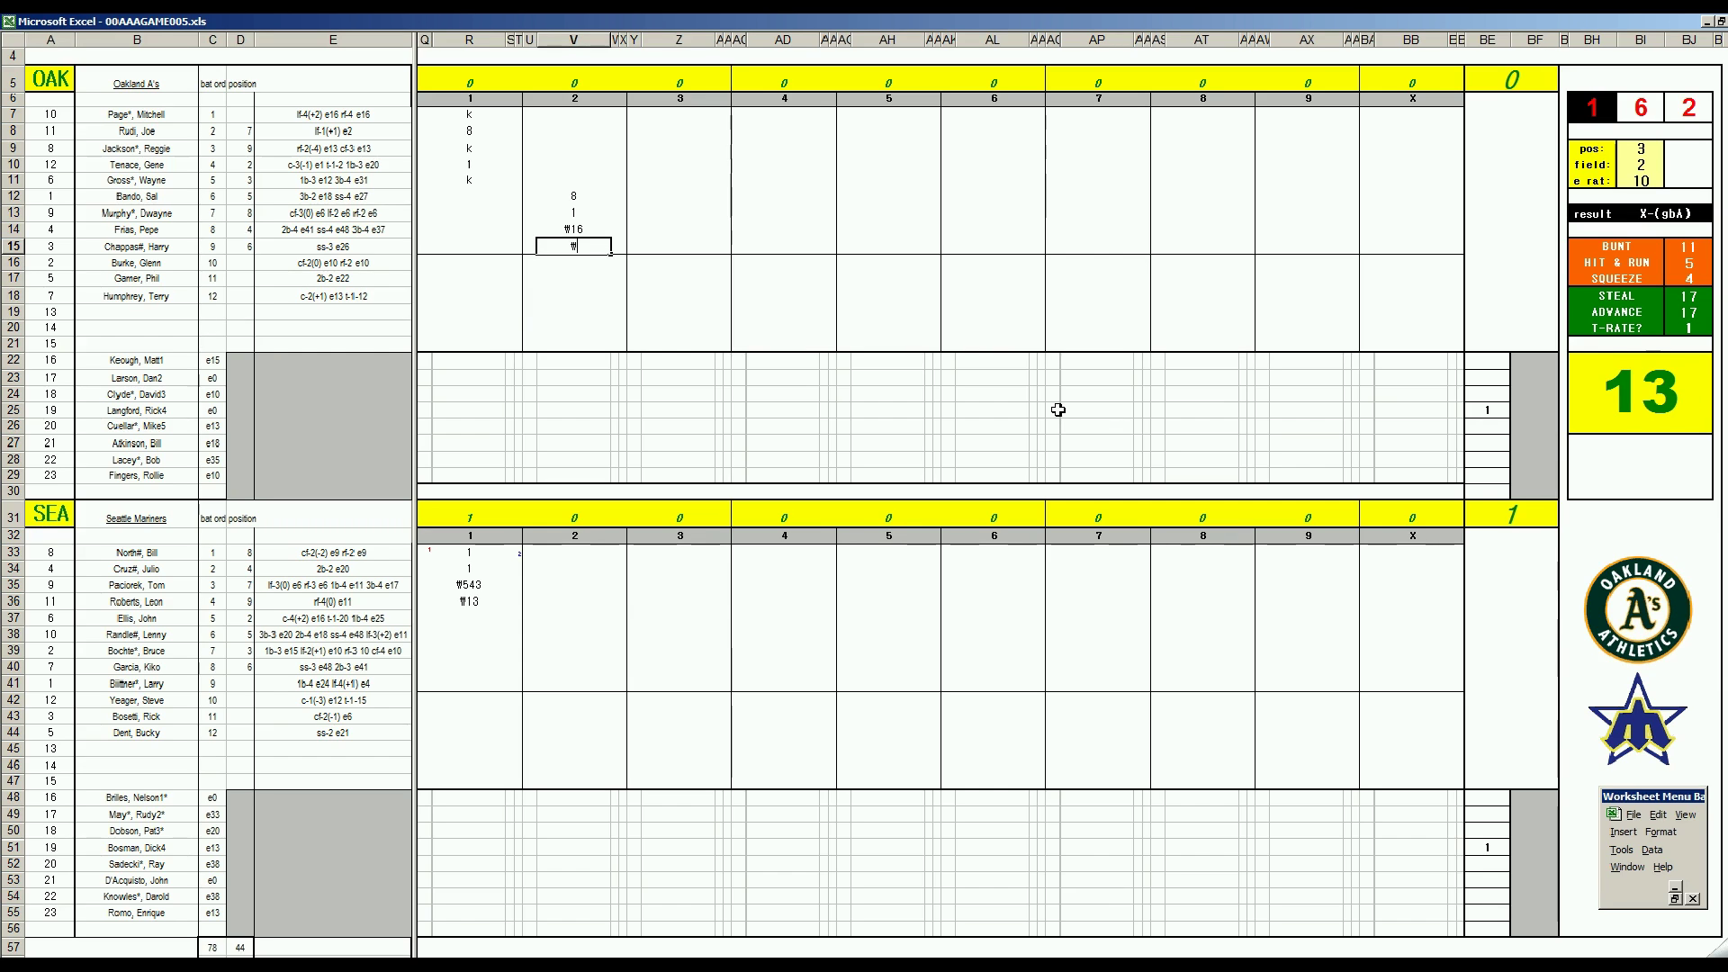
text(999)
key(BackSpace)
text(2)
key(Return)
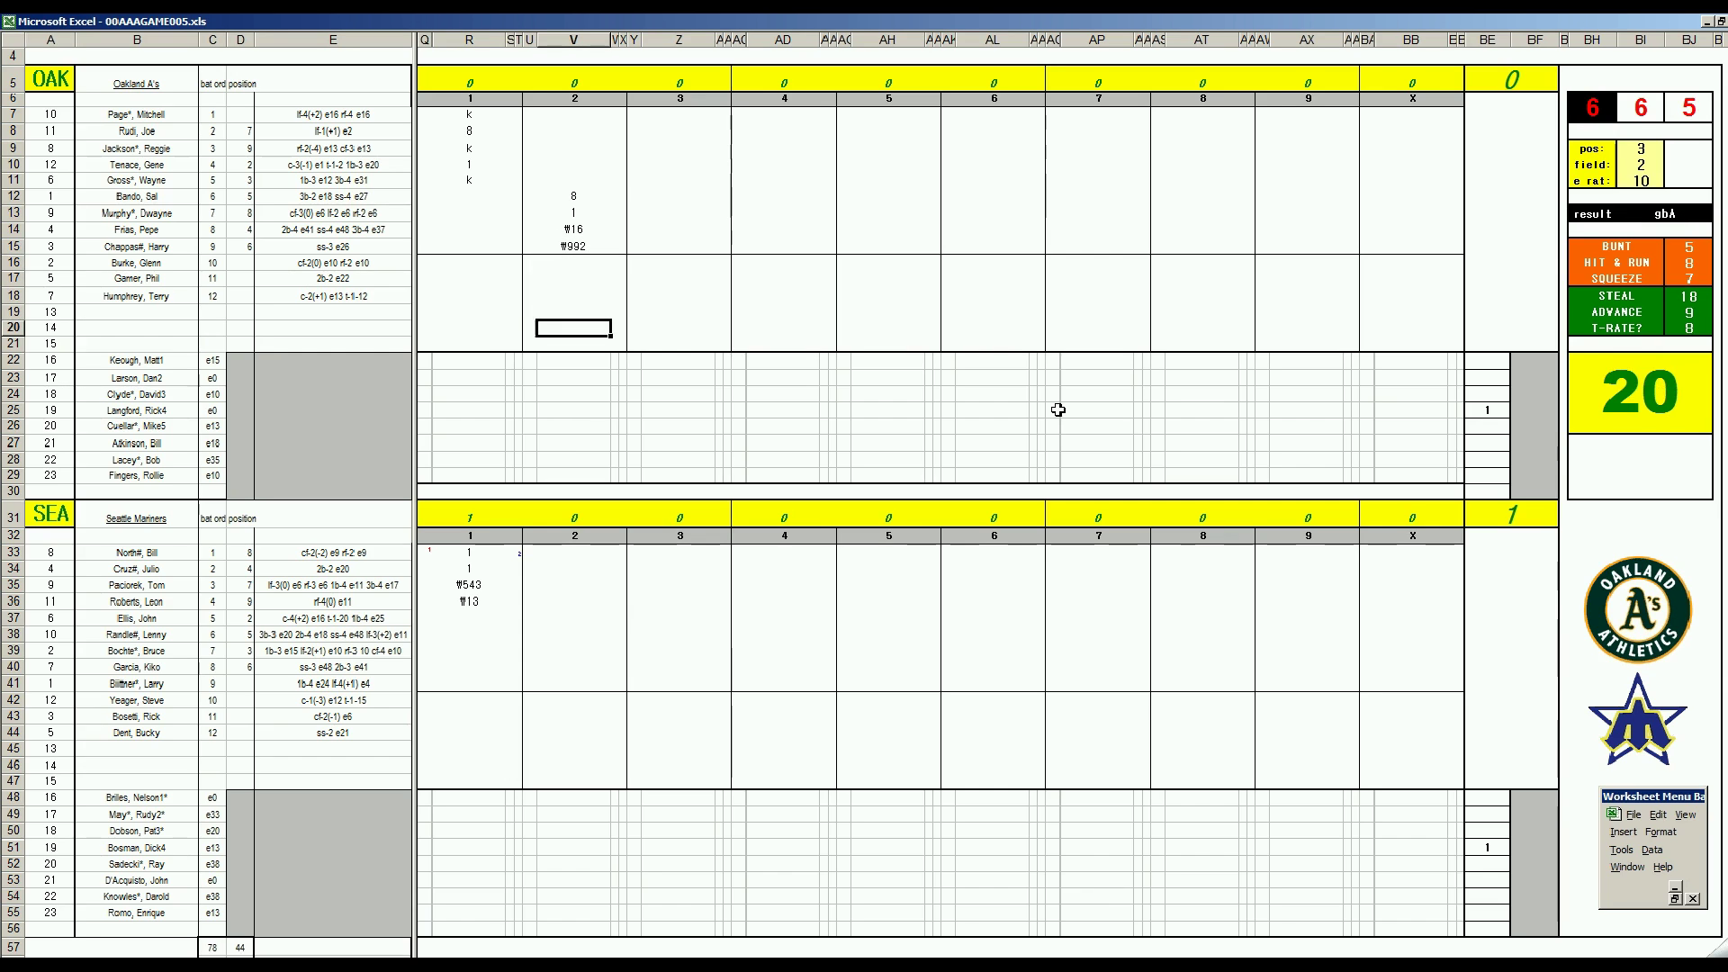
text(r)
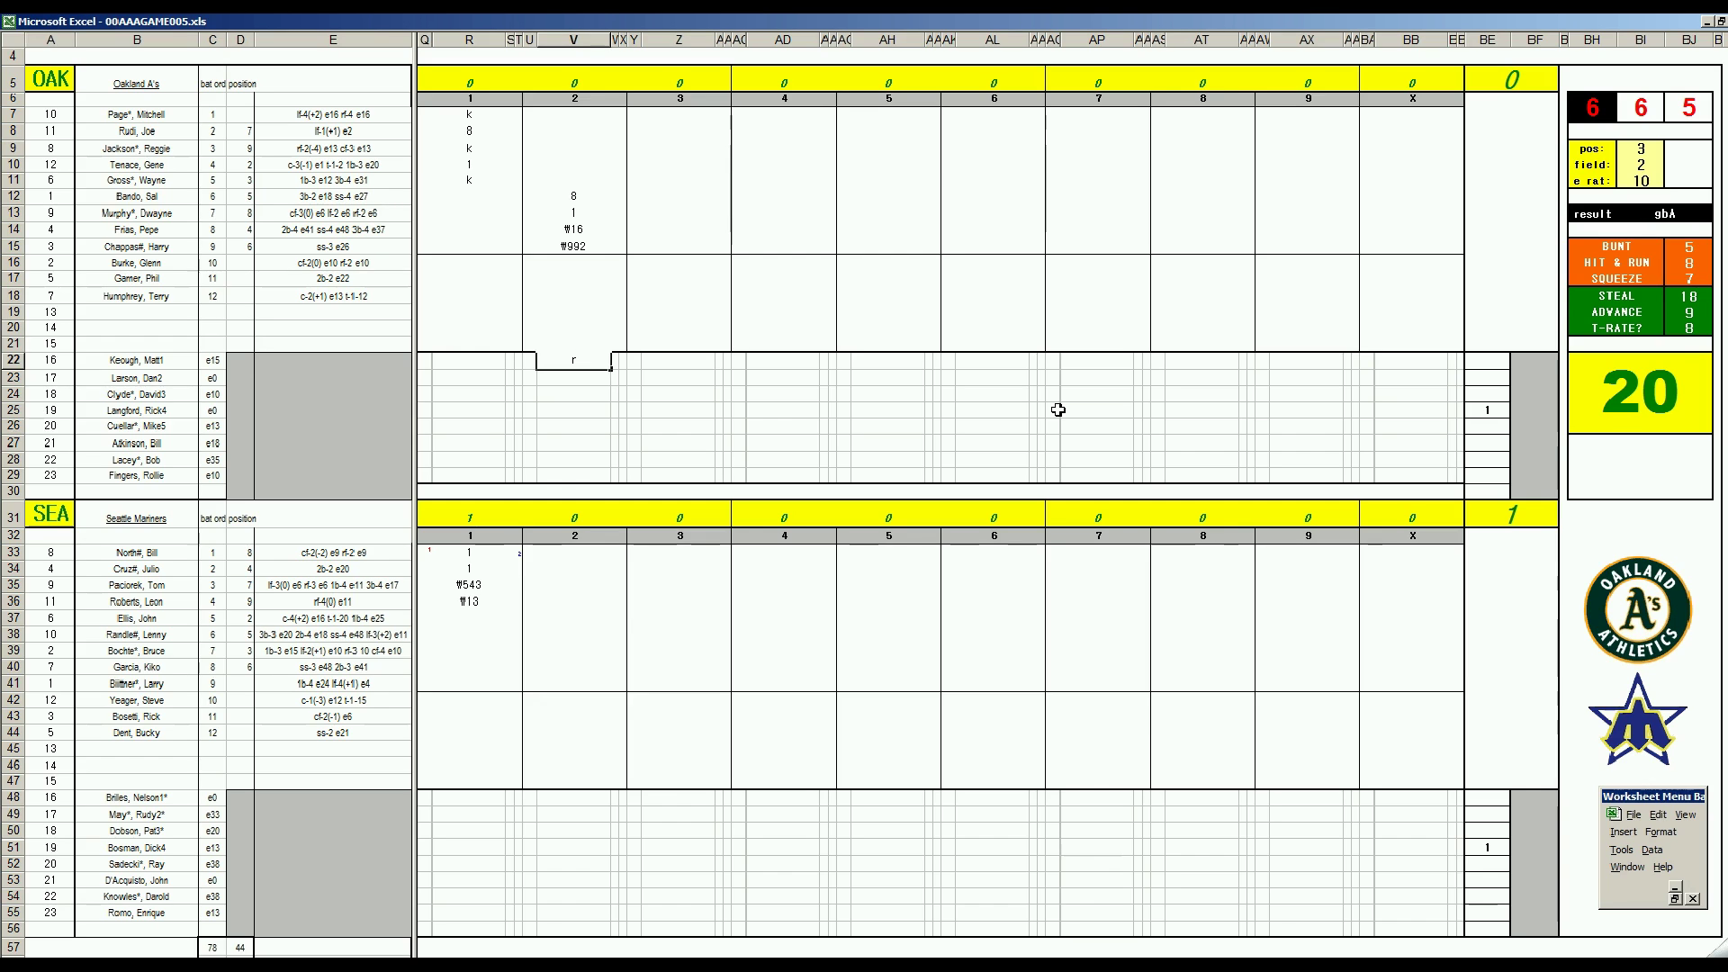
- Enter 1, ₩5, k and ₩7 in V38:V41 for Seattle's second inning
click(577, 621)
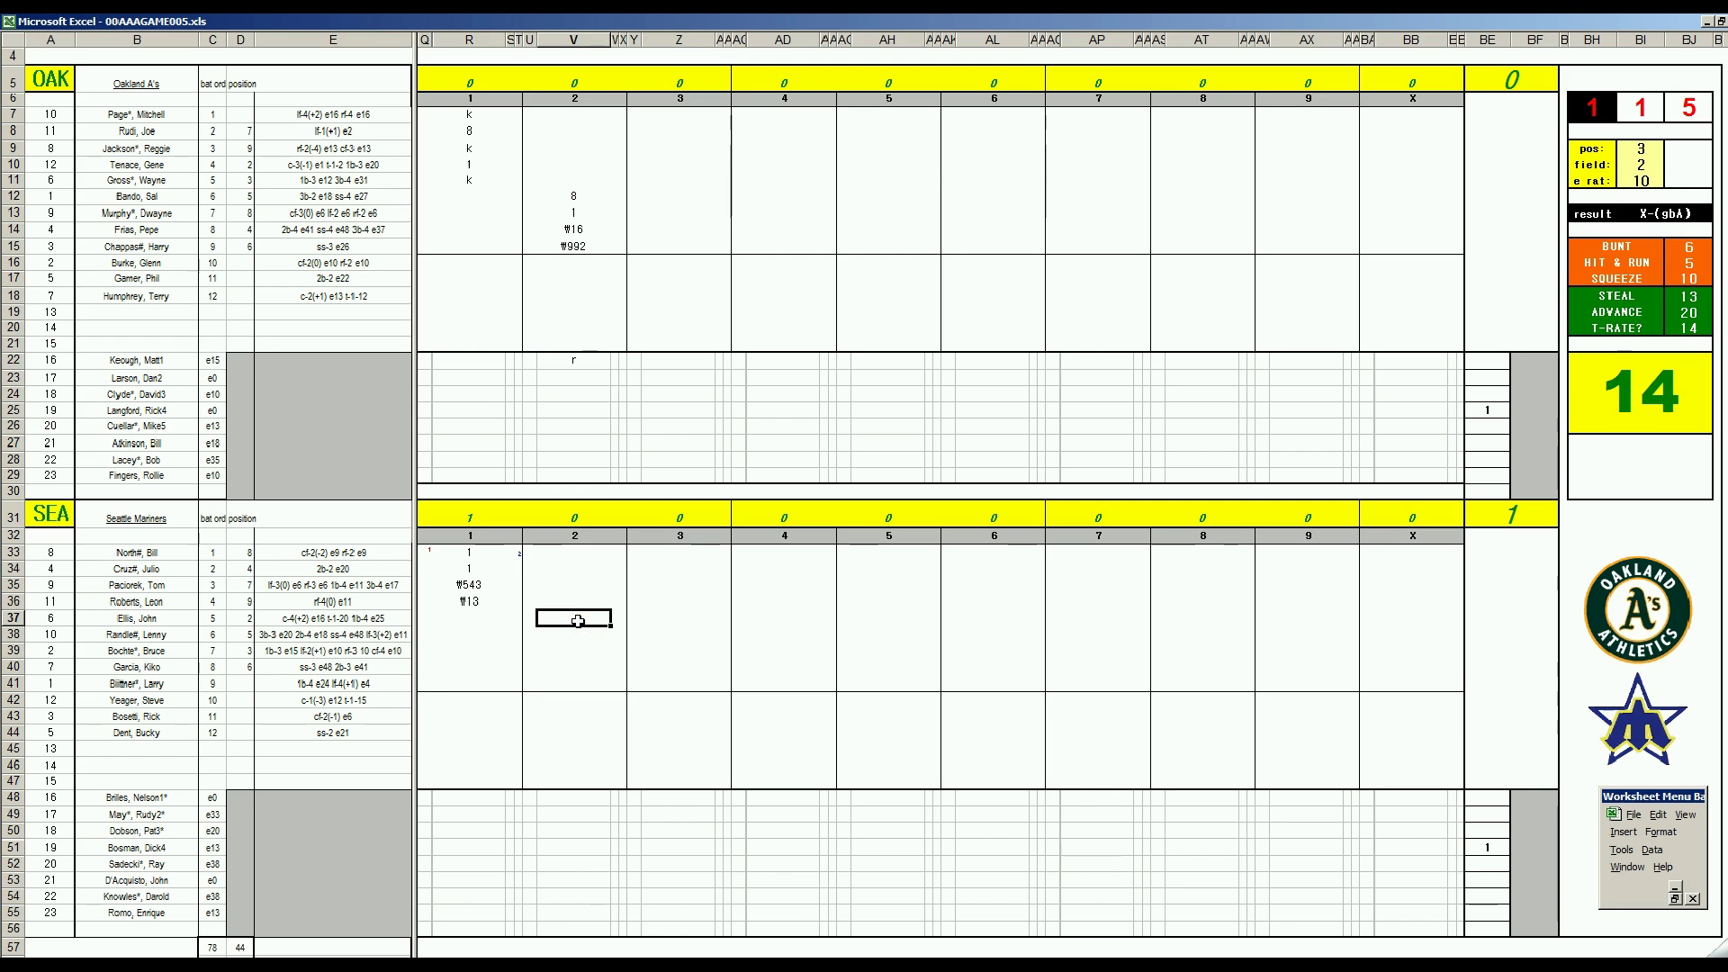
key(Return)
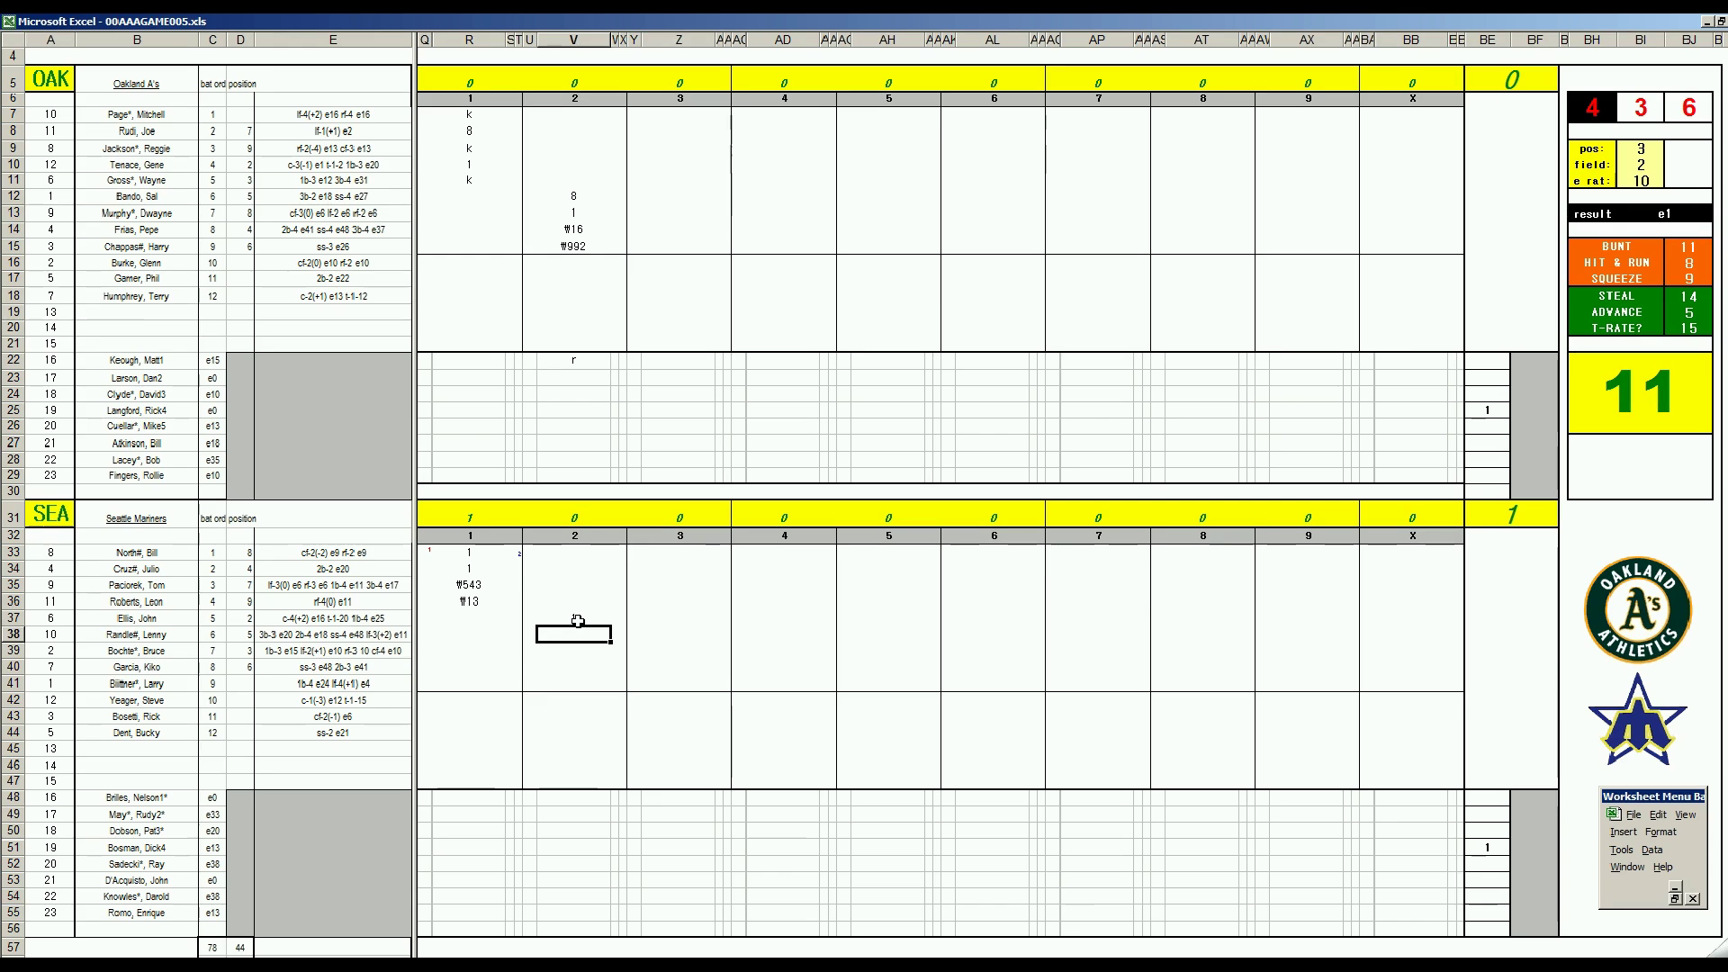
text(1)
key(Return)
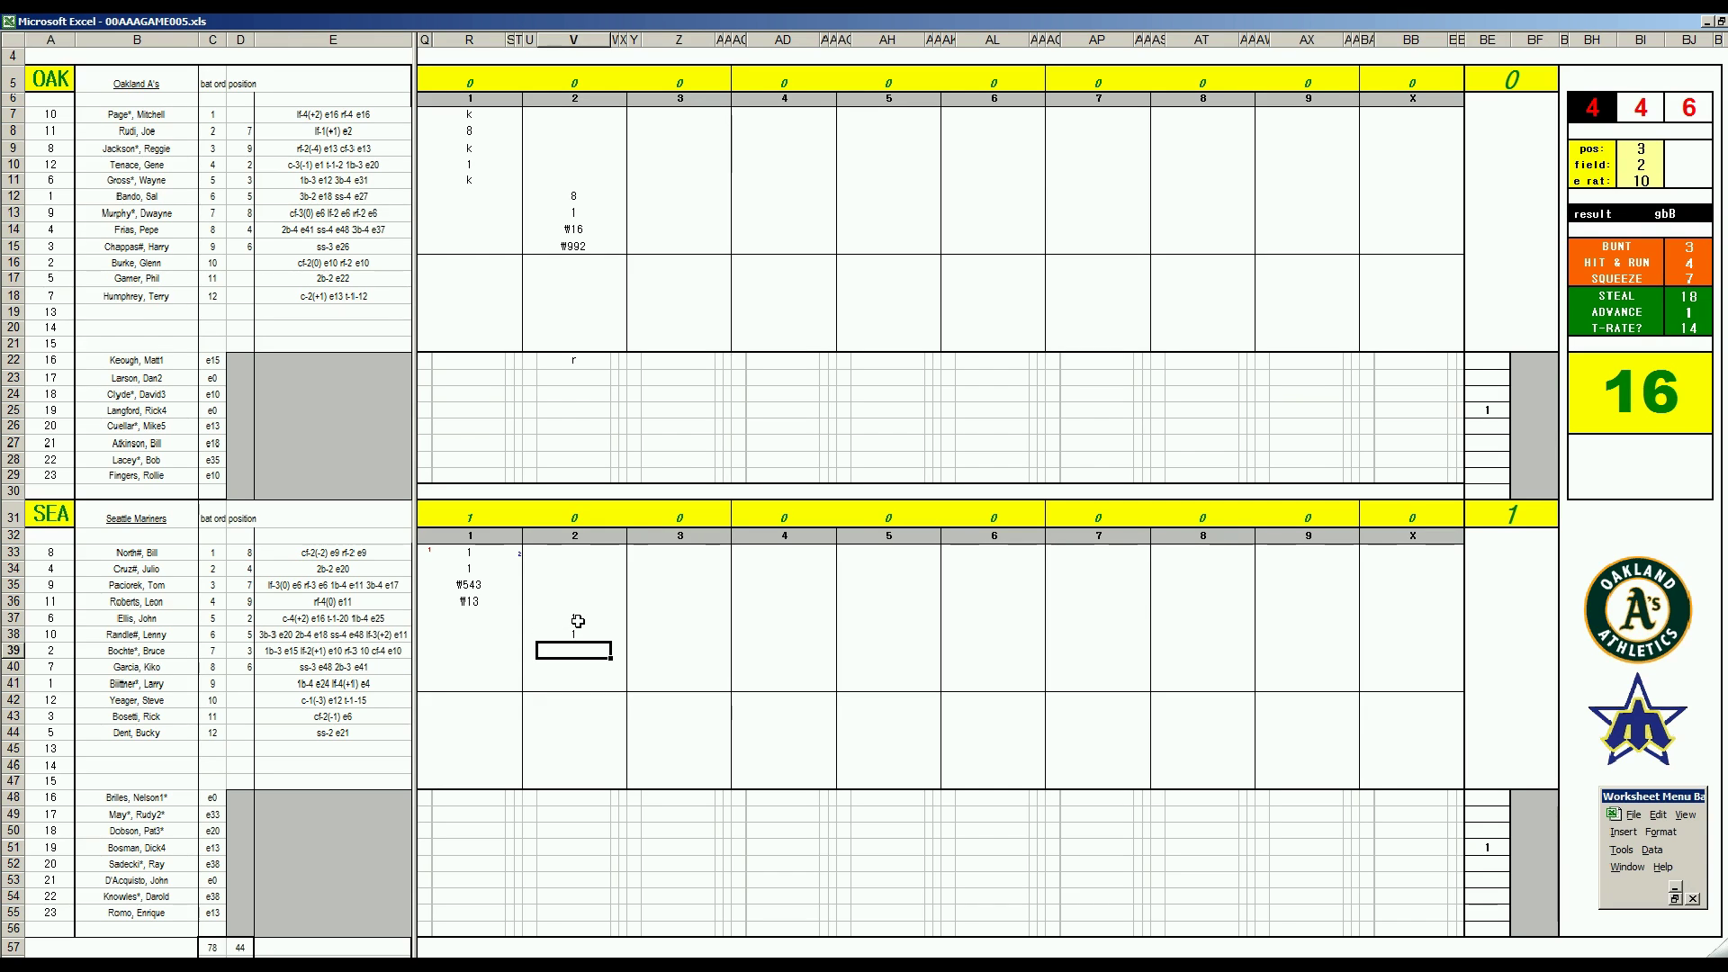
text(\5)
key(Return)
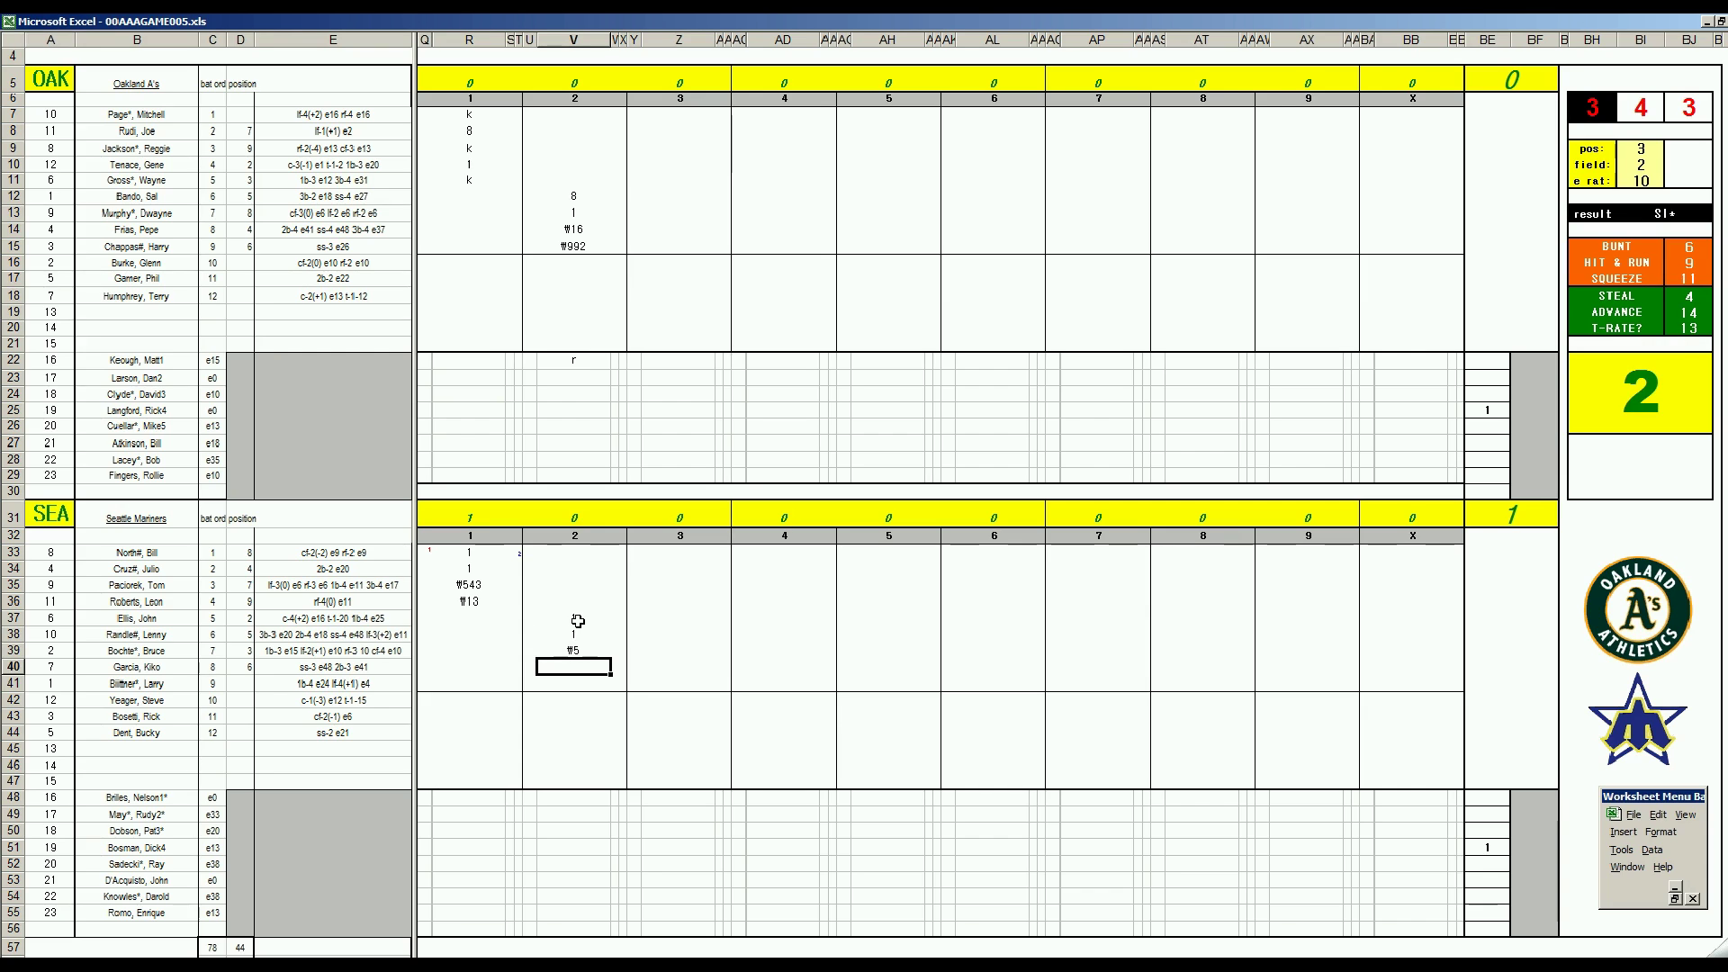
text(k)
key(Return)
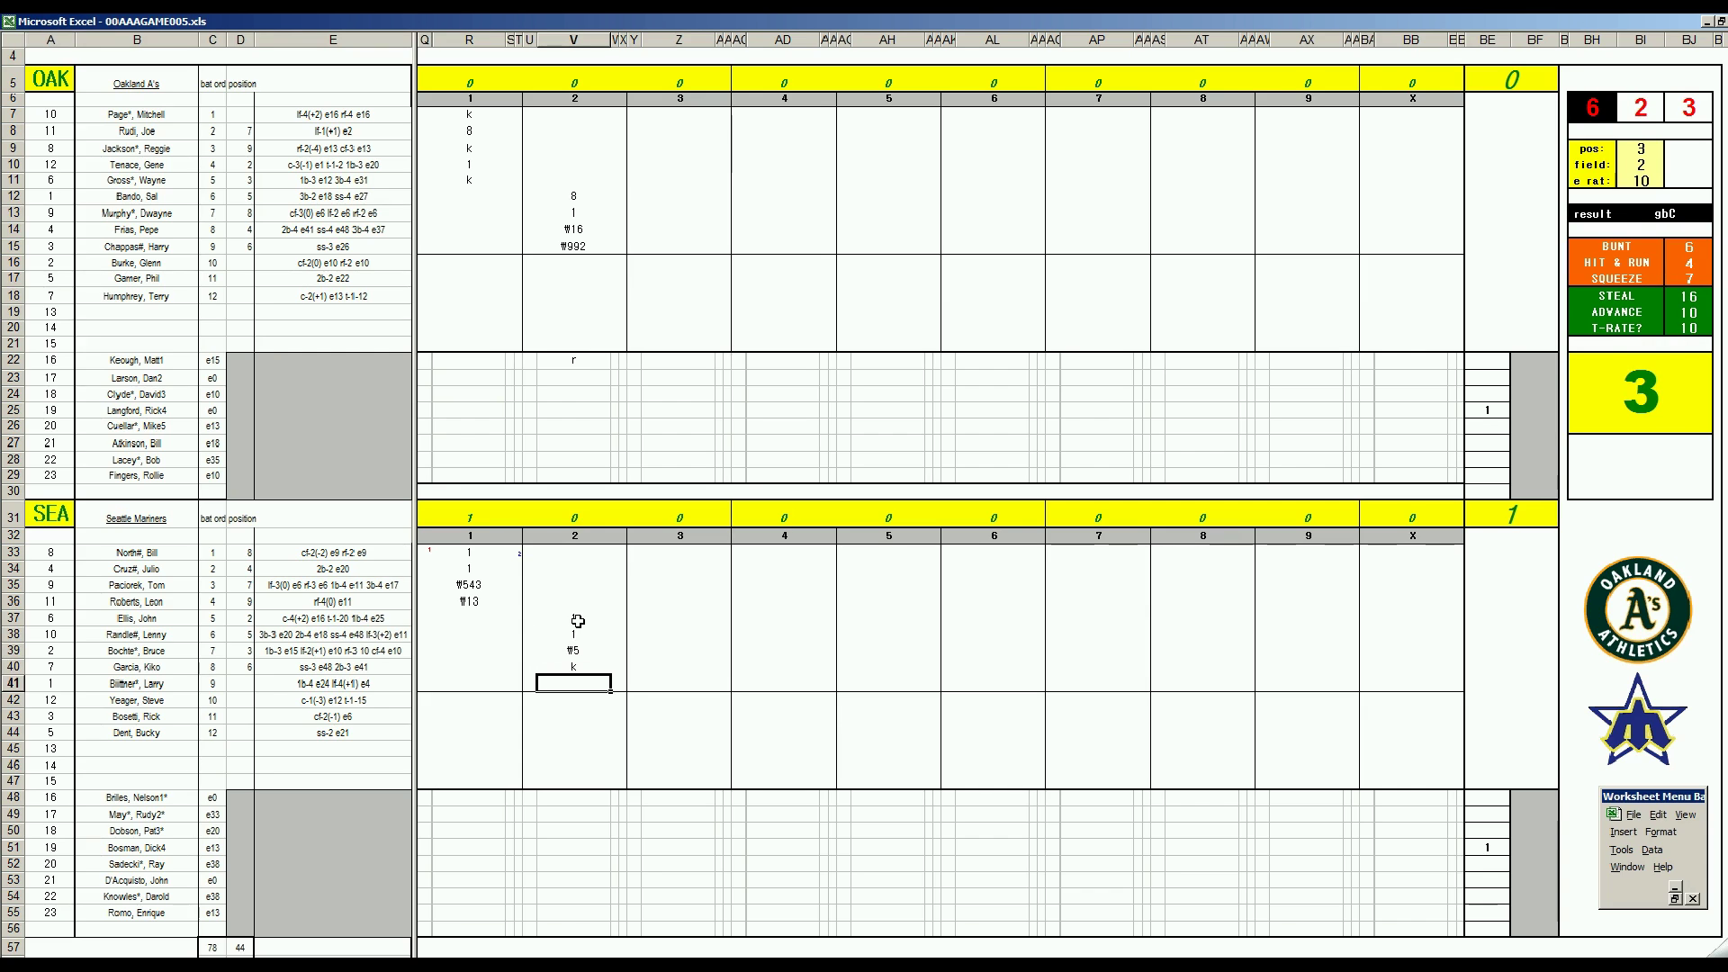
text(\7)
click(671, 116)
key(F9)
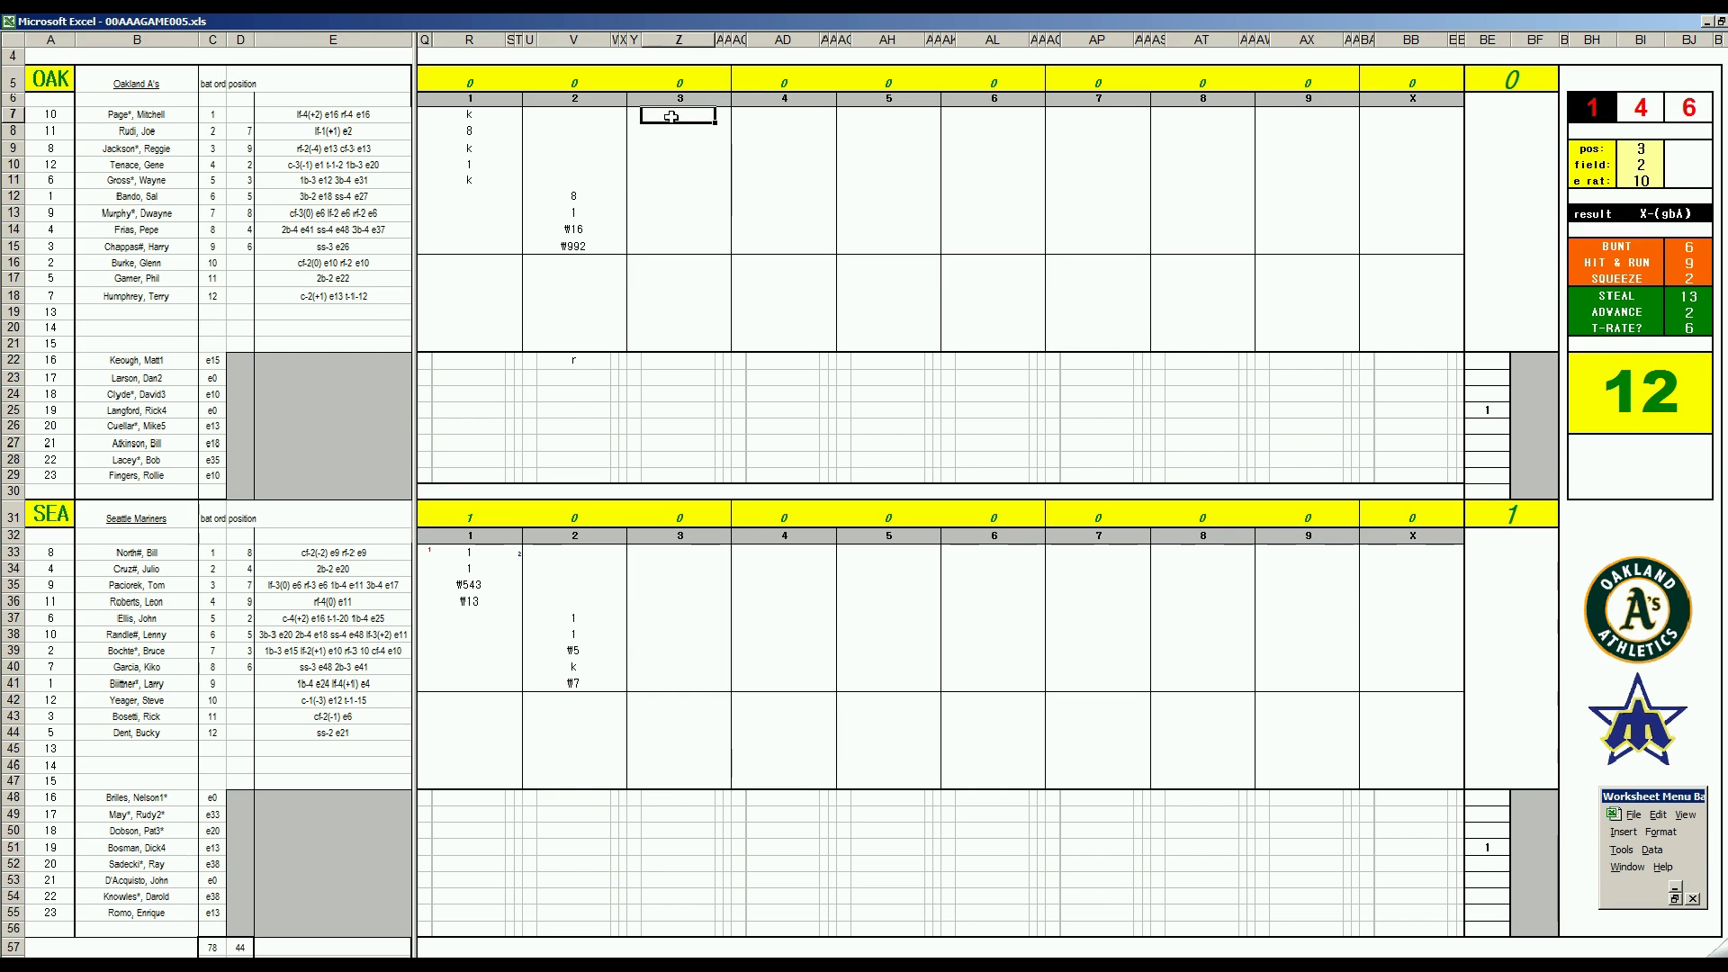
- Reroll and record 2 and ₩4 for the A's row-8 and row-9 batters in inning 3
key(F9)
key(Down)
click(672, 116)
key(F9)
key(Down)
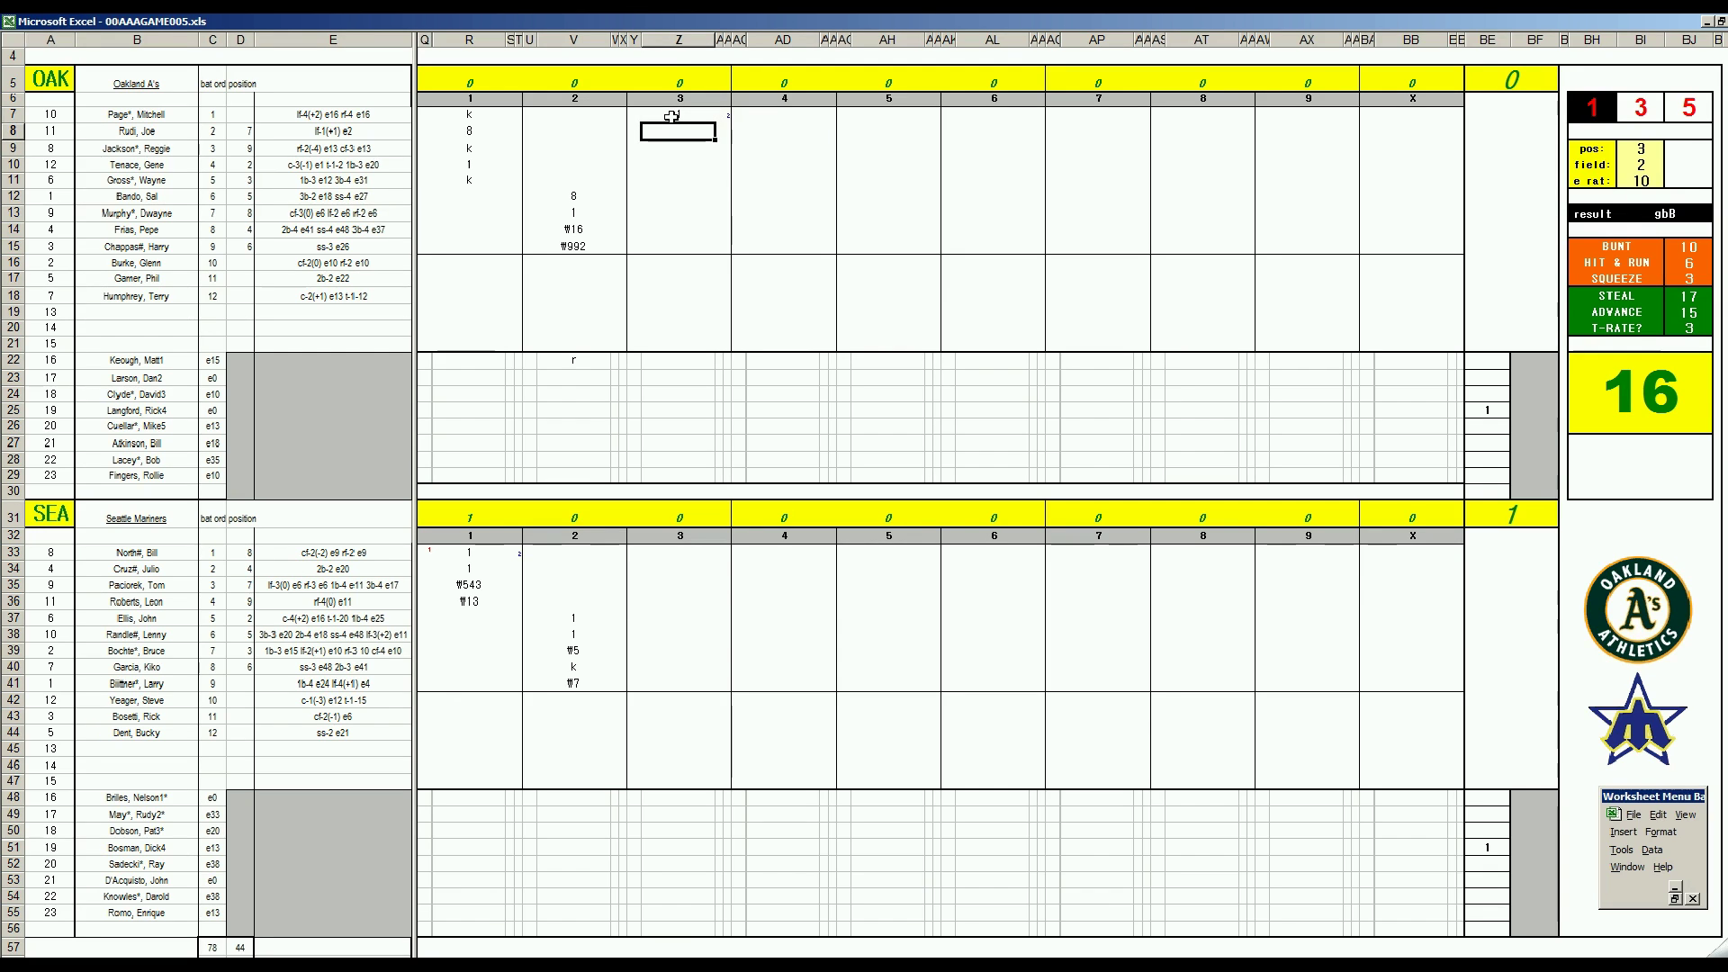
key(F9)
text(2)
key(Return)
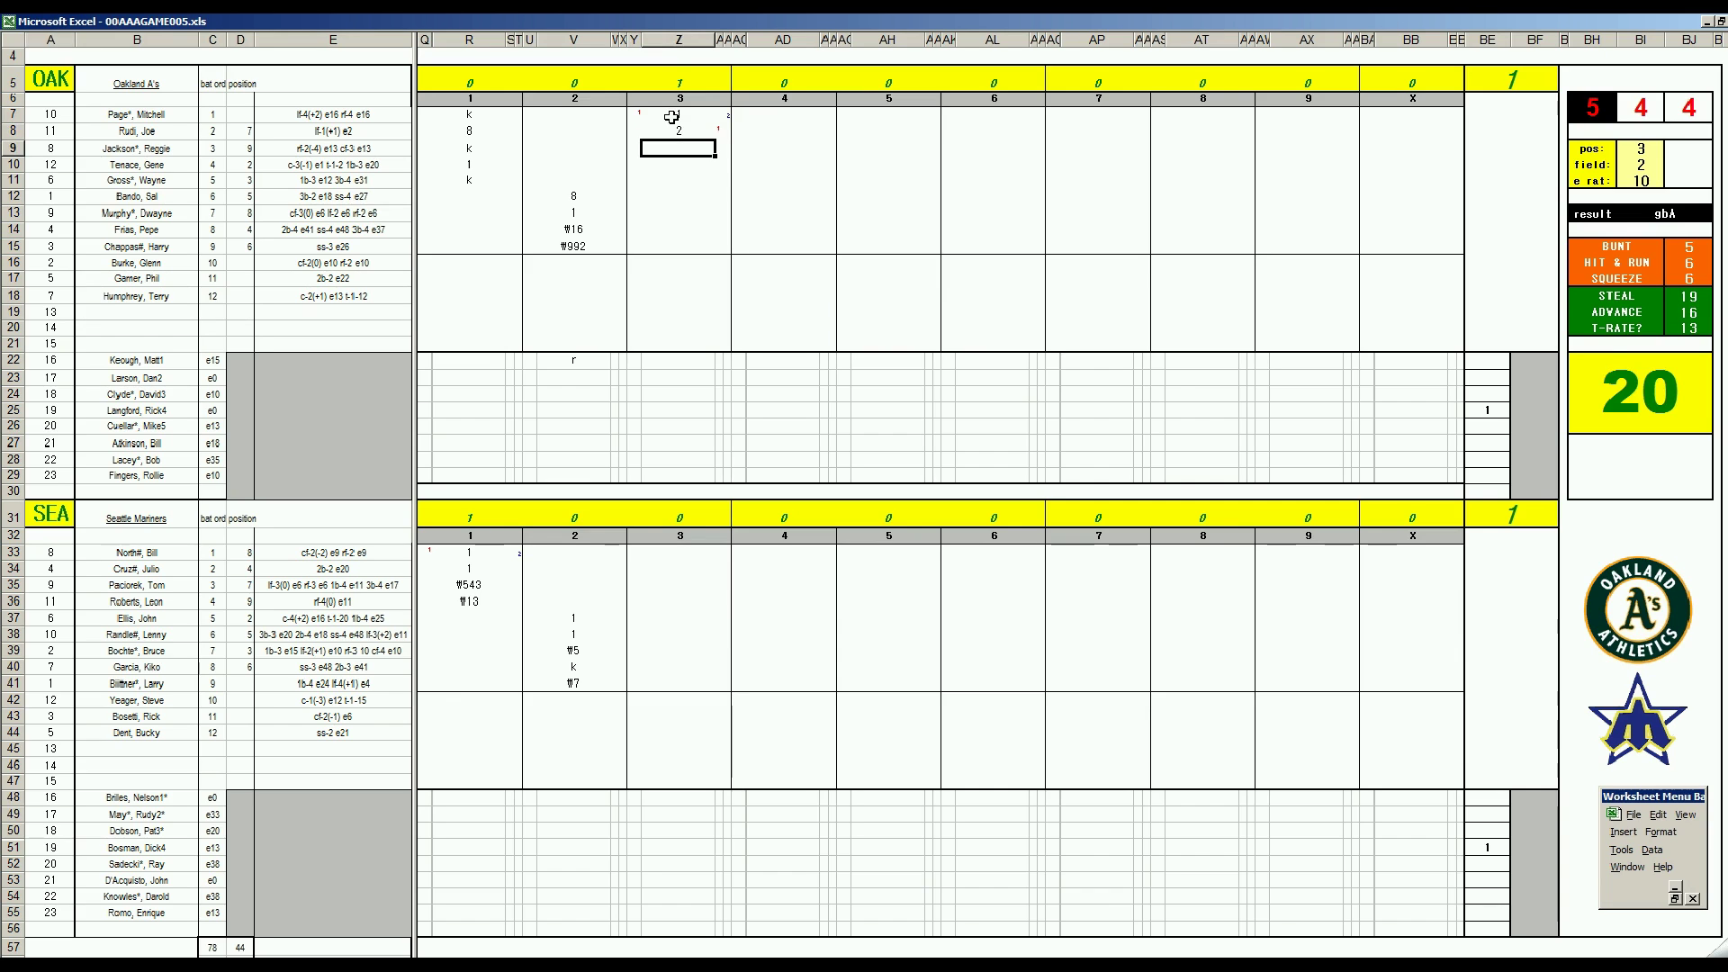
text(\4)
key(Return)
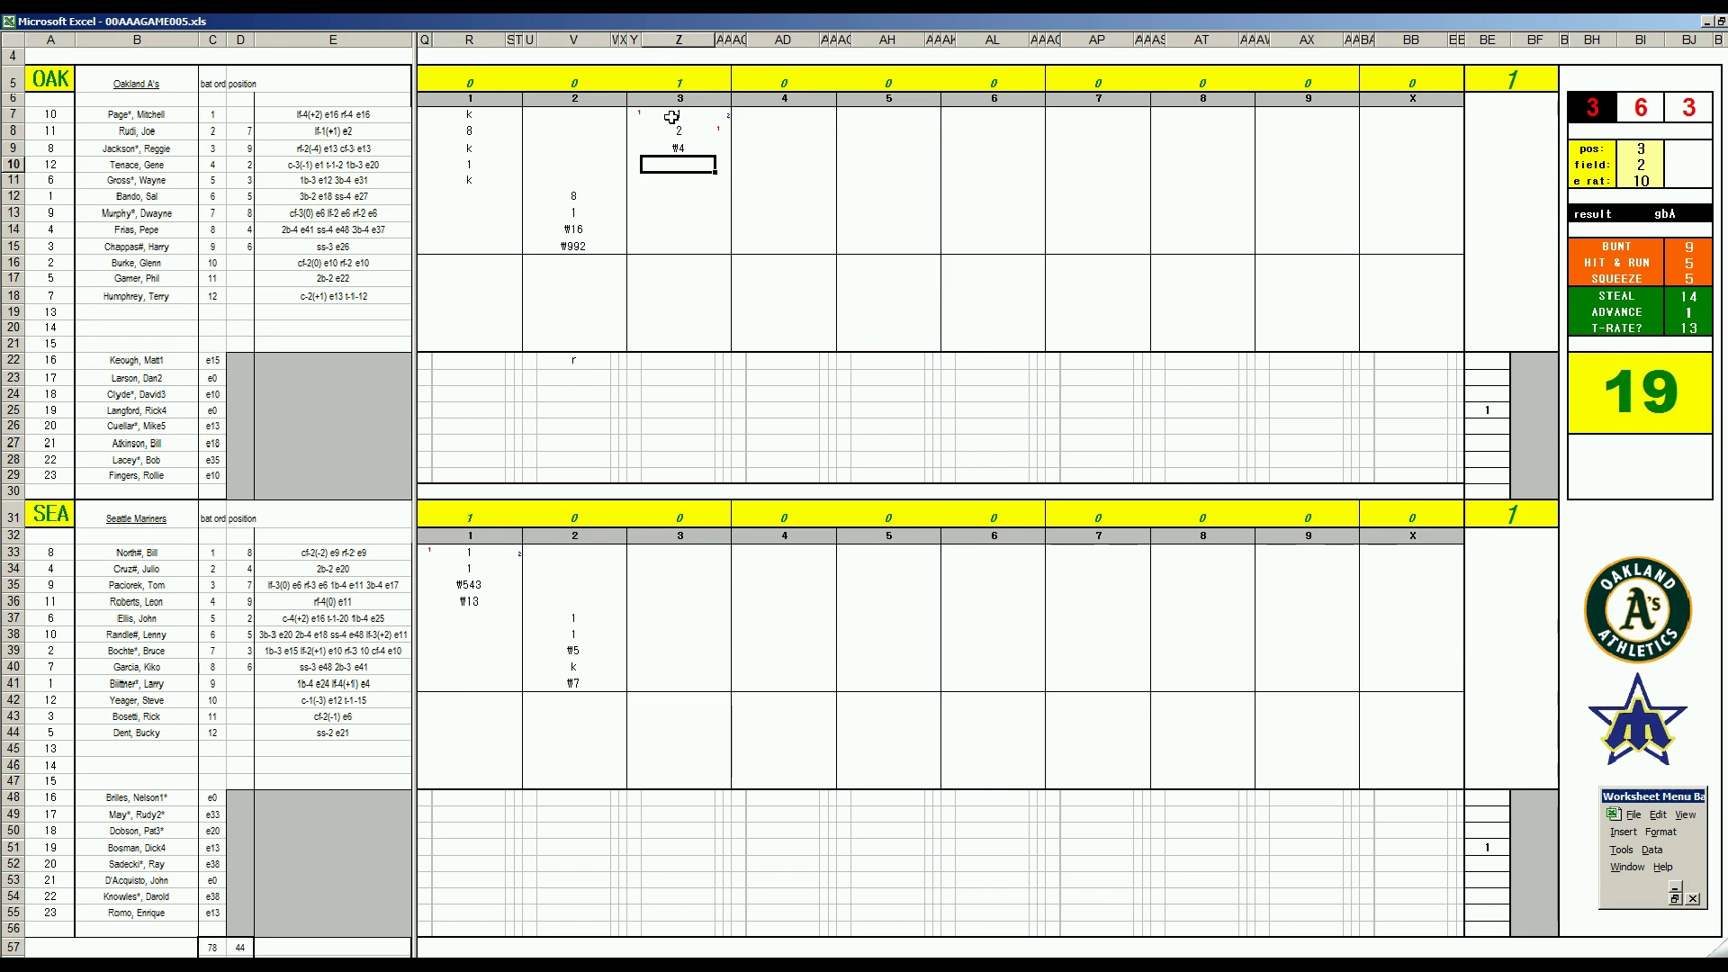
- Record 8, 1 and ₩64 for rows 10–12 and mark the run beside row 8, totalling two runs
text(8)
key(Return)
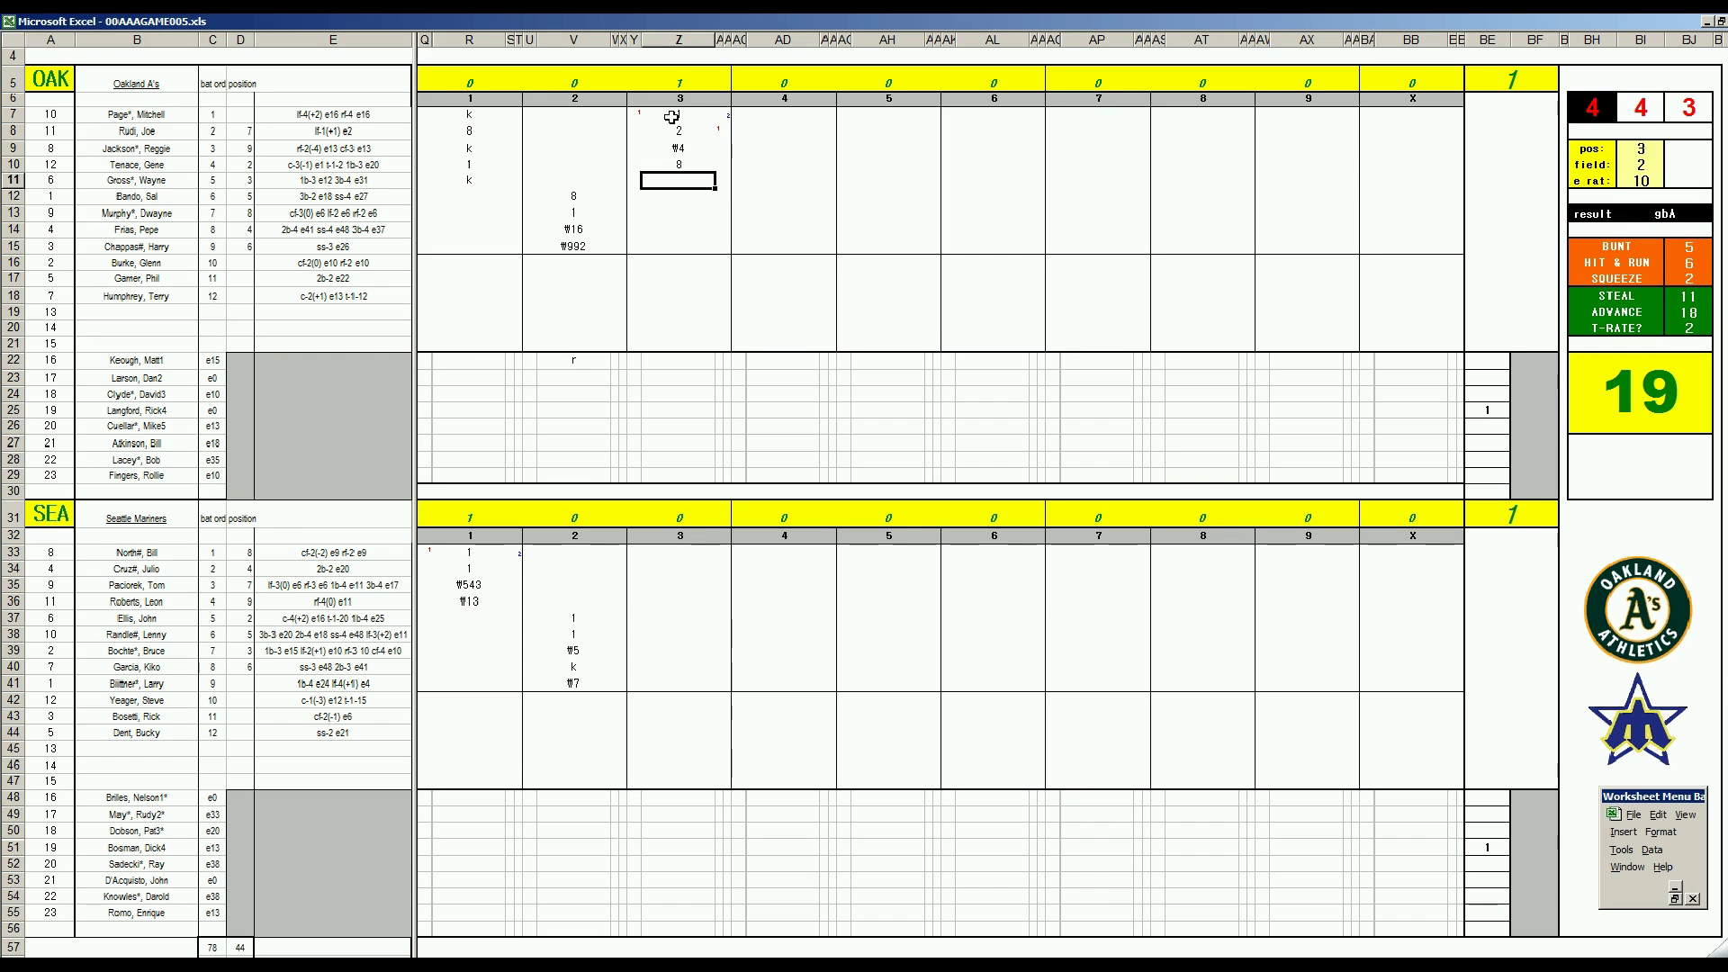
text(1)
key(Return)
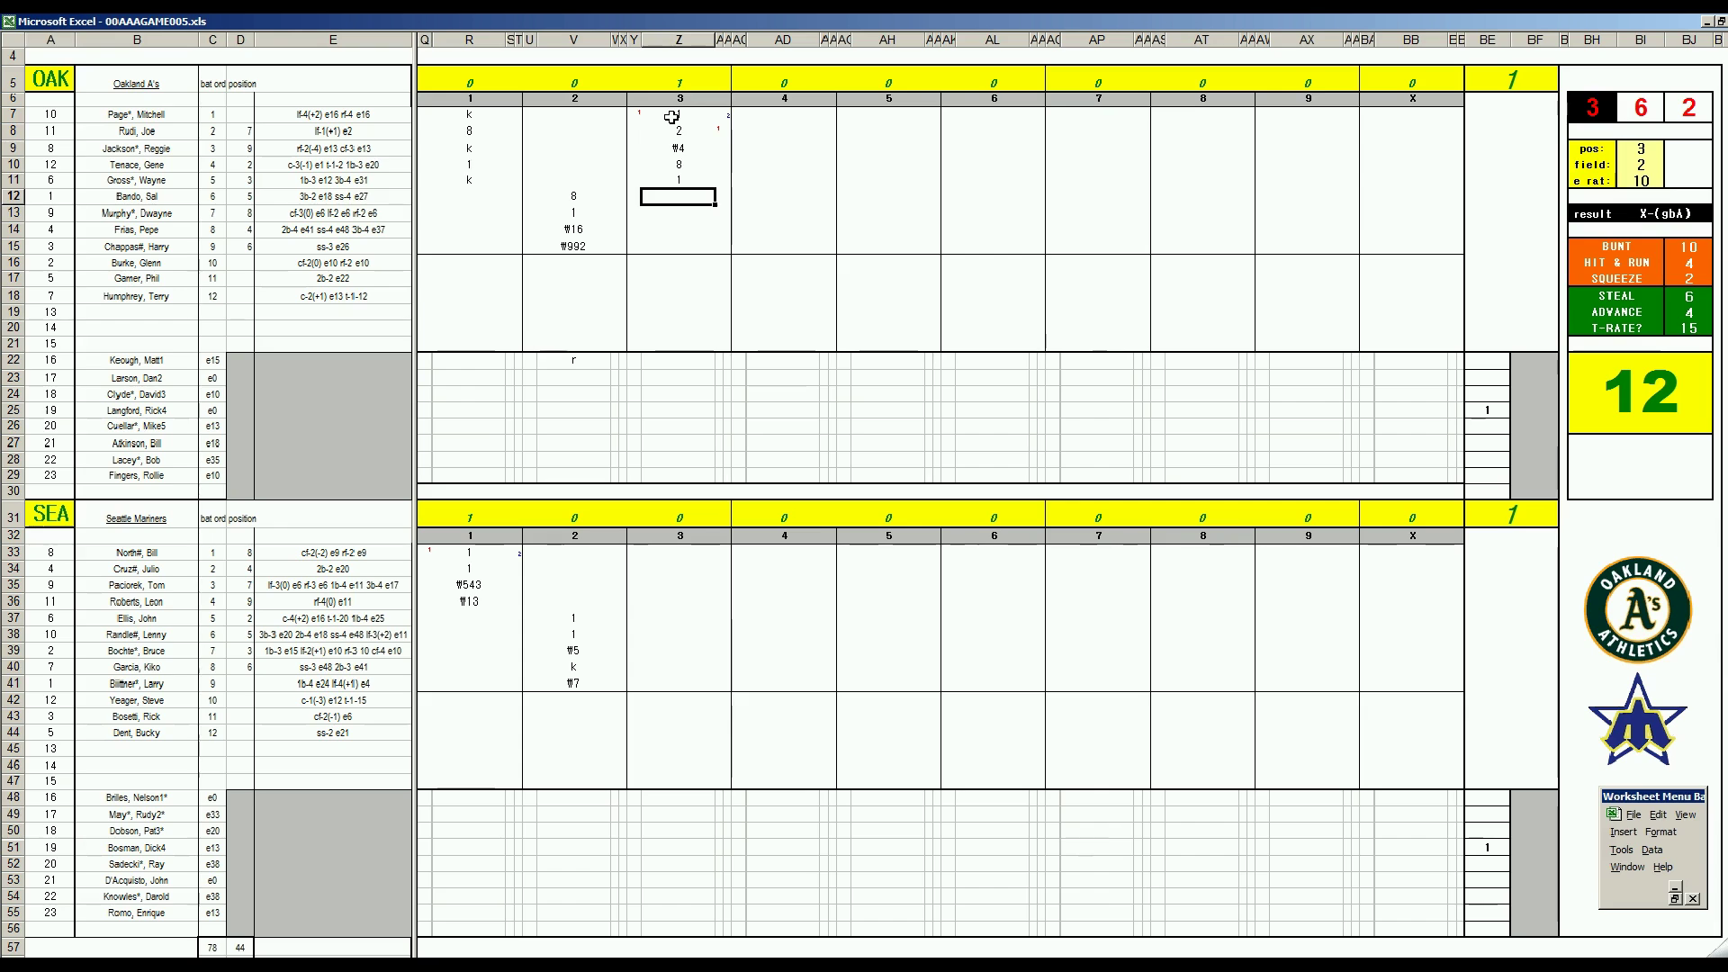
text(\64)
key(Return)
key(Left)
key(Up)
key(Up)
key(Up)
key(Up)
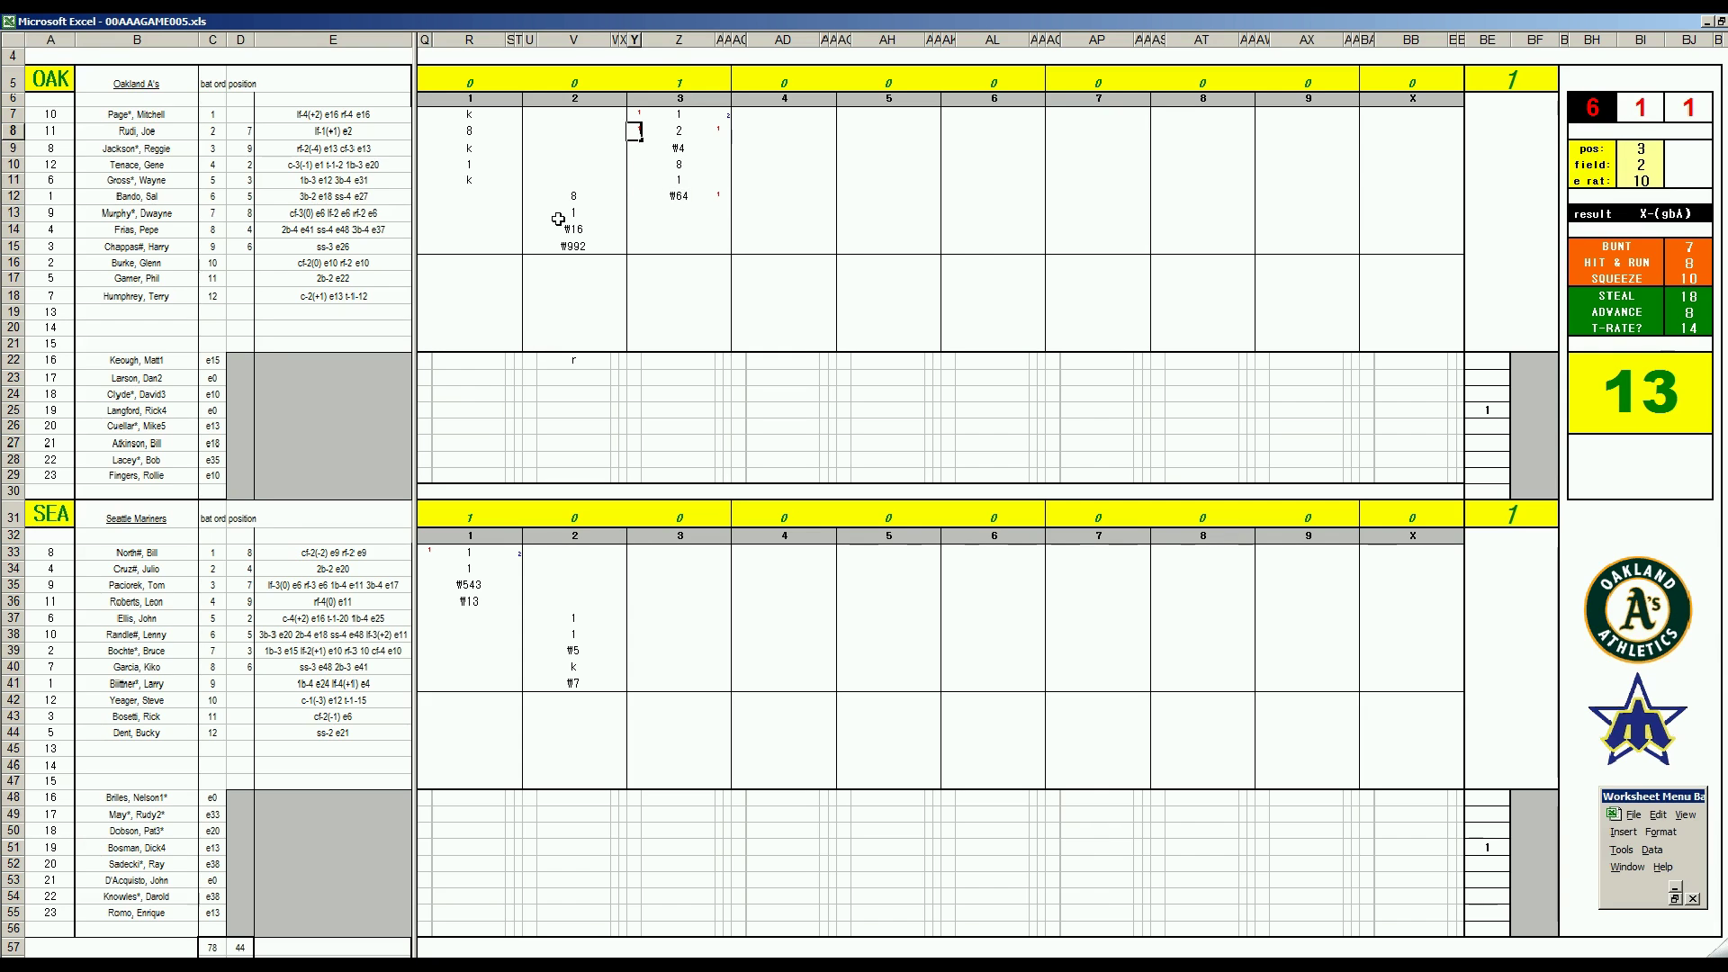
key(Tab)
key(Down)
key(Down)
key(Down)
key(Down)
key(Down)
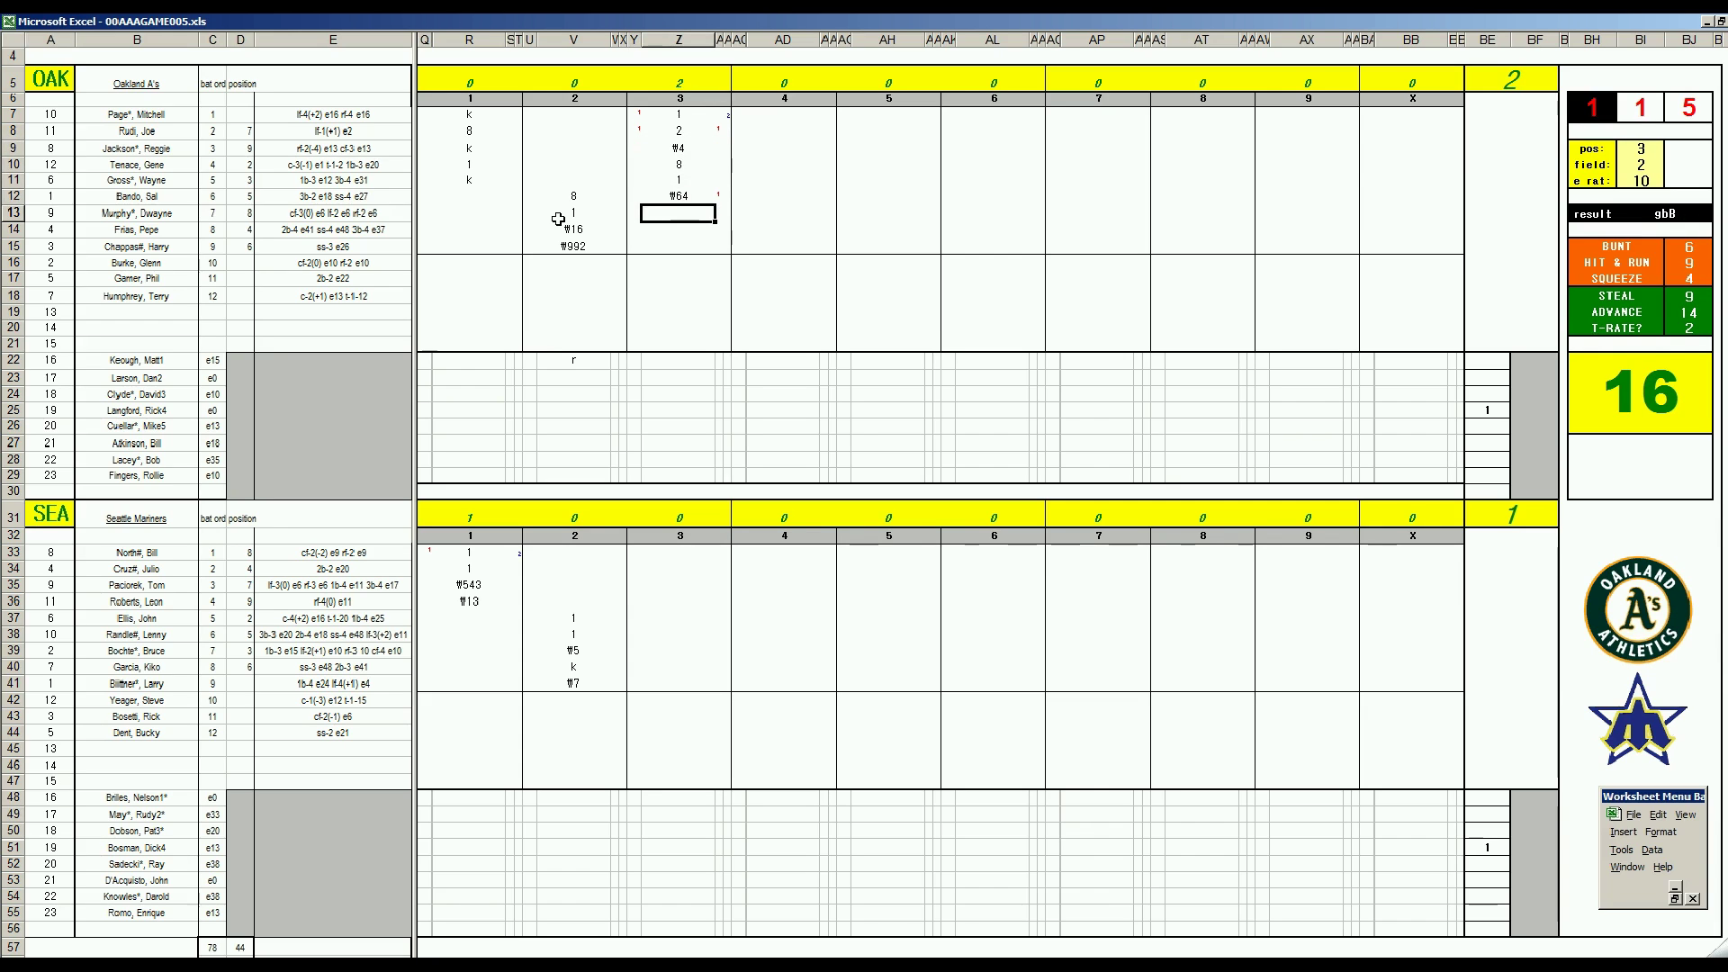
- Record a strikeout for row 13, then #65 for Seattle's first third-inning batter
text(k)
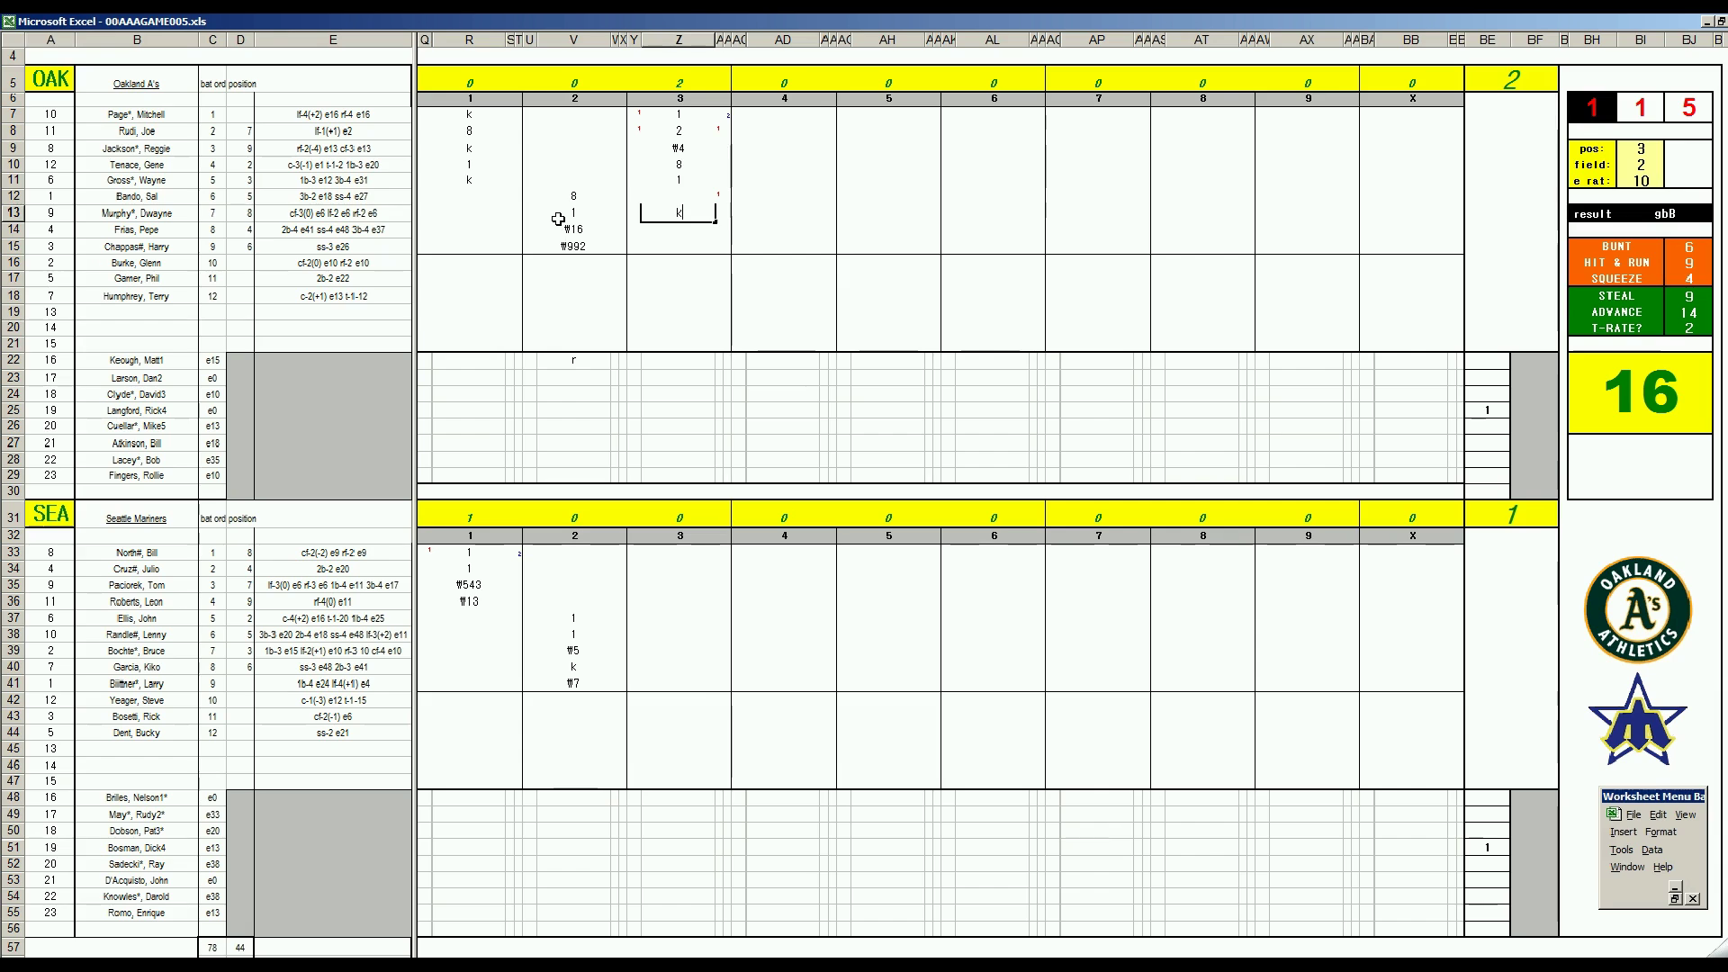
click(682, 551)
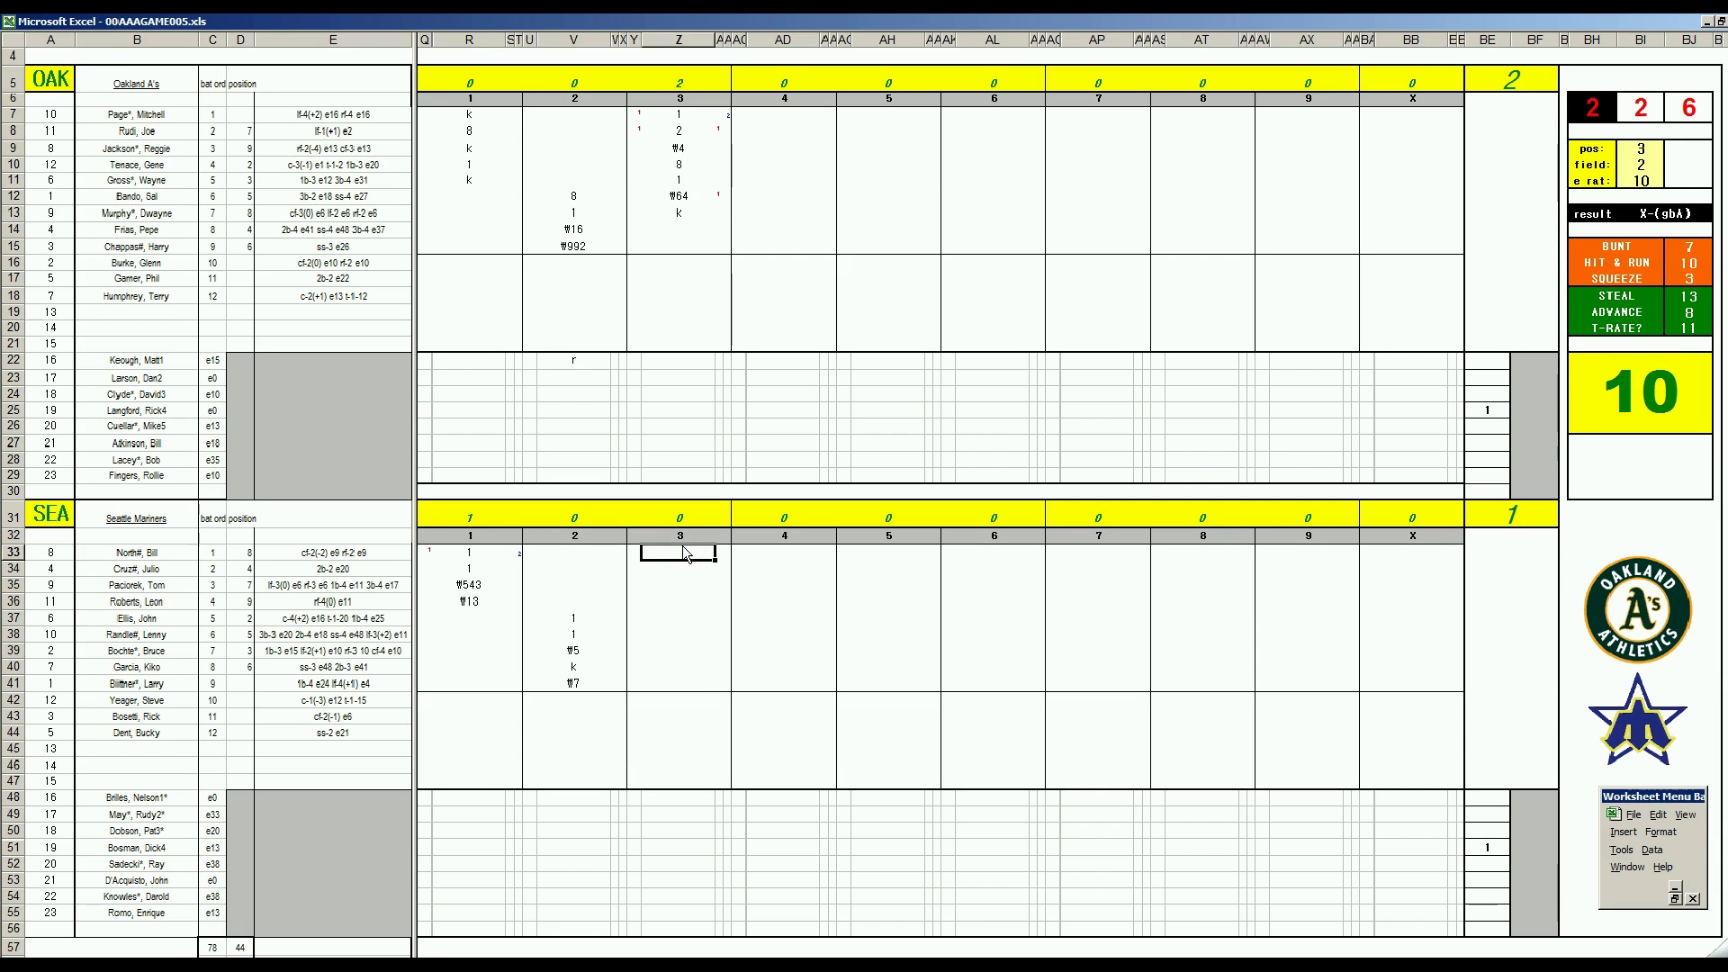
text(#65)
key(Return)
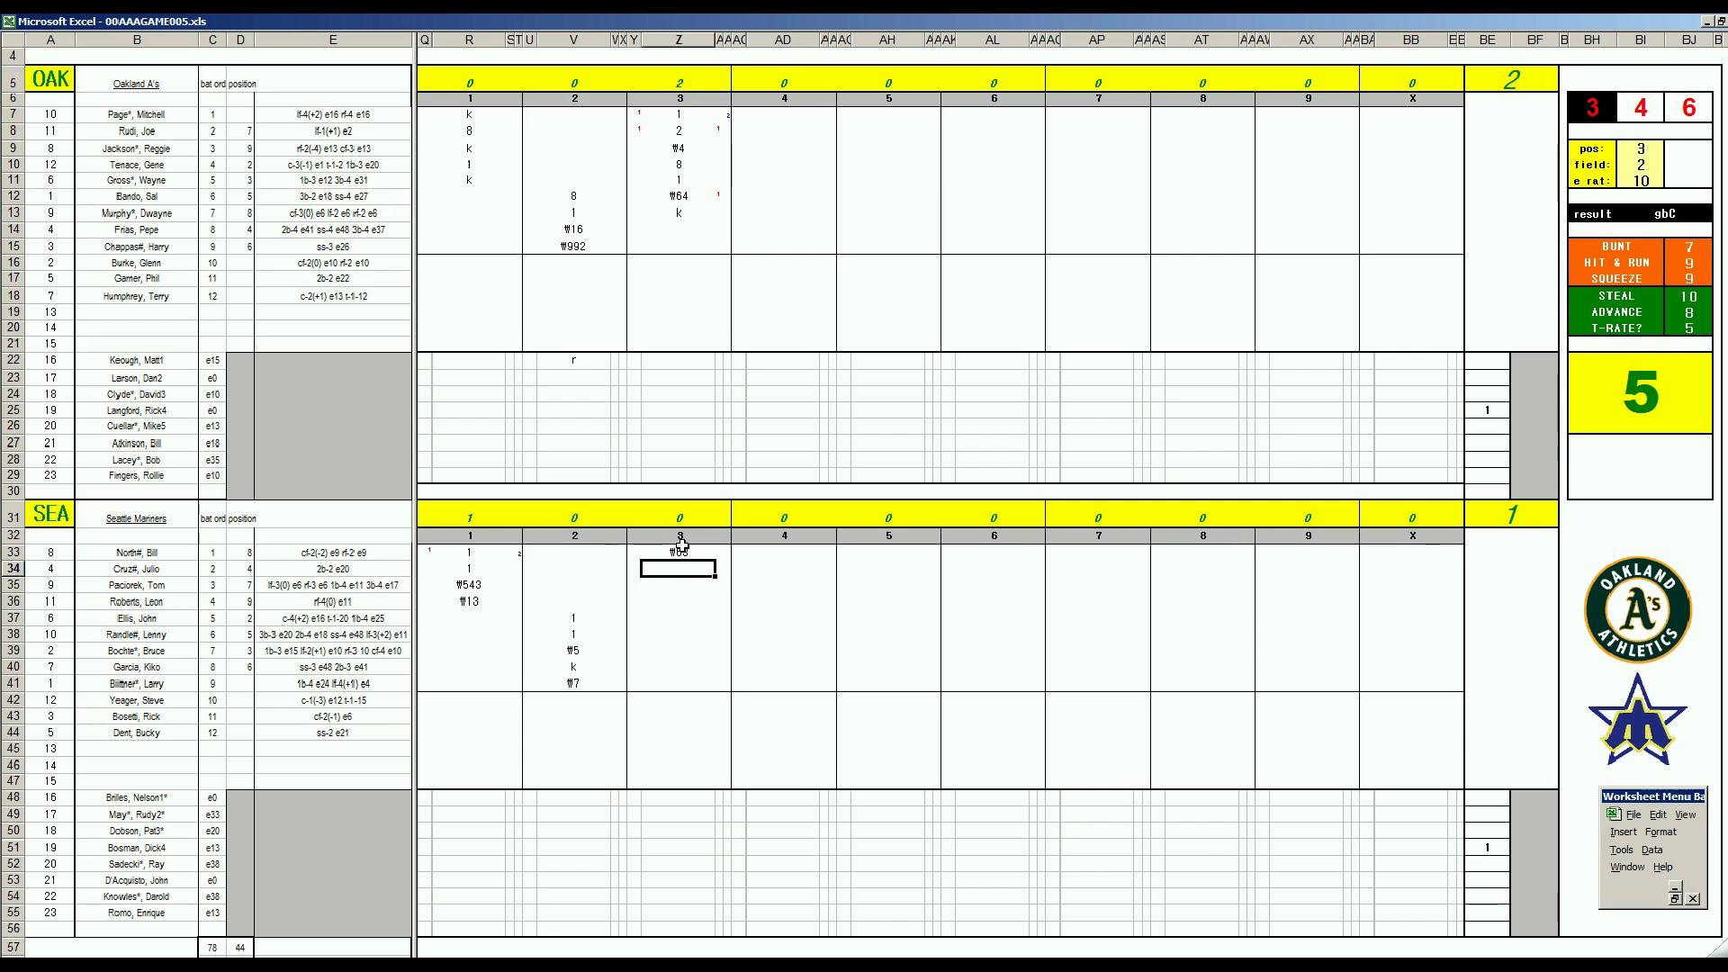
- Finish Seattle's third inning with #8 and a strikeout
text(#8)
key(Return)
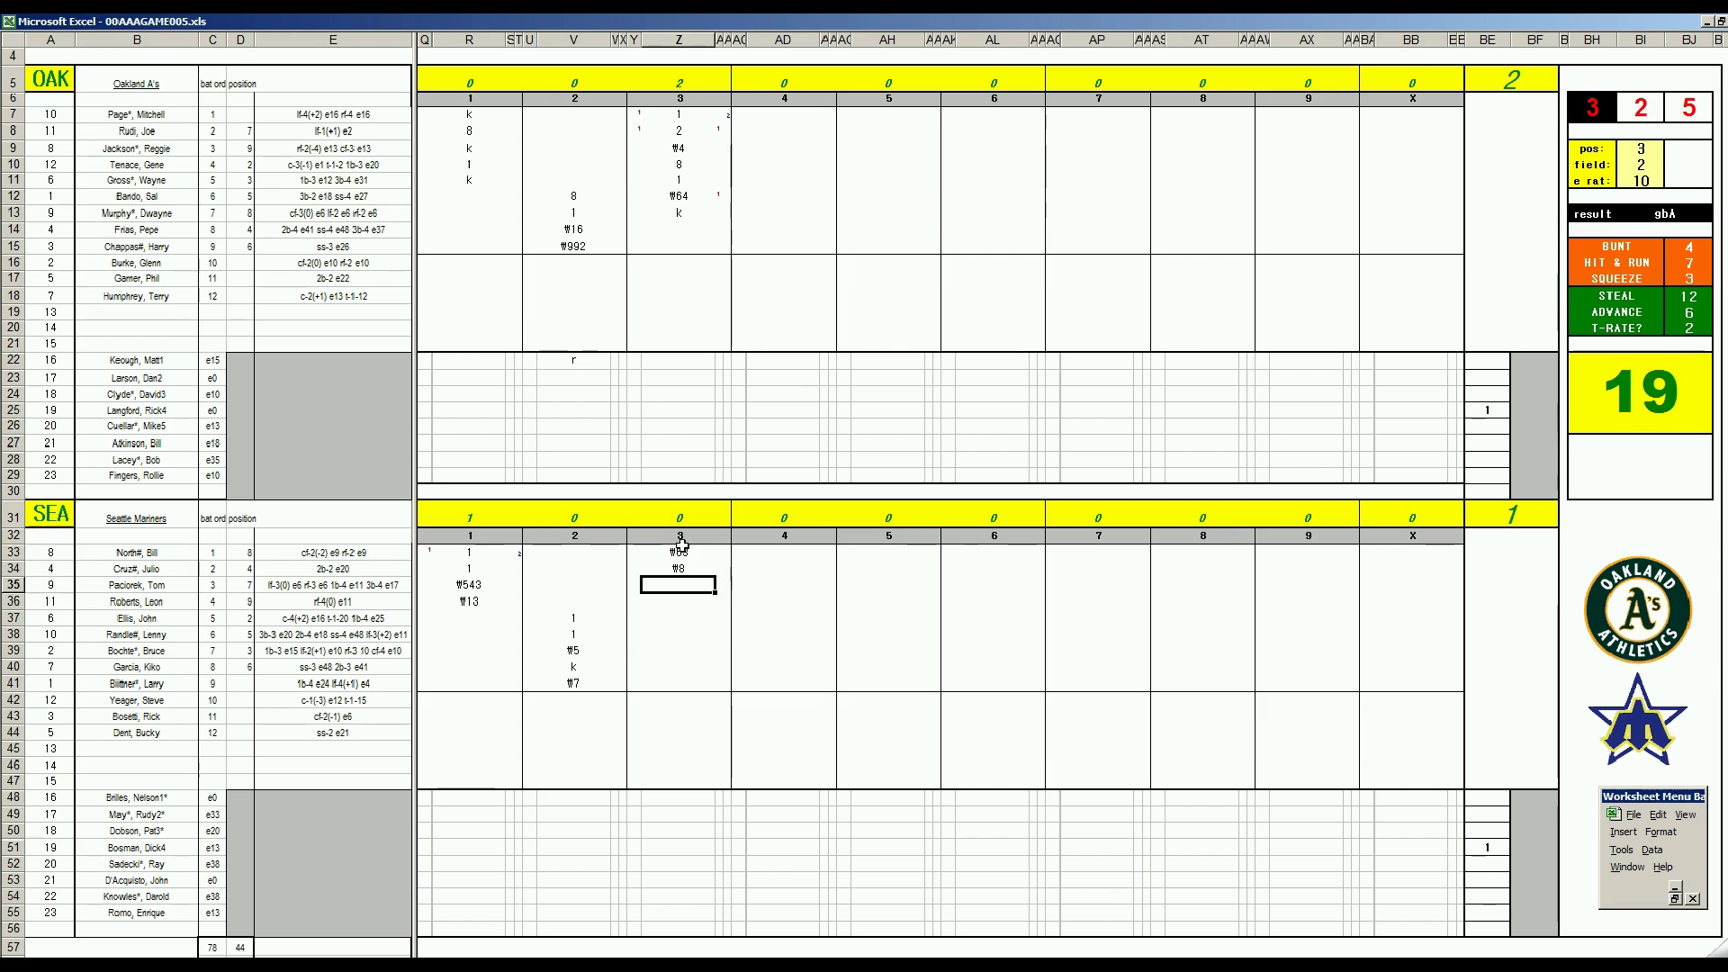
text(k)
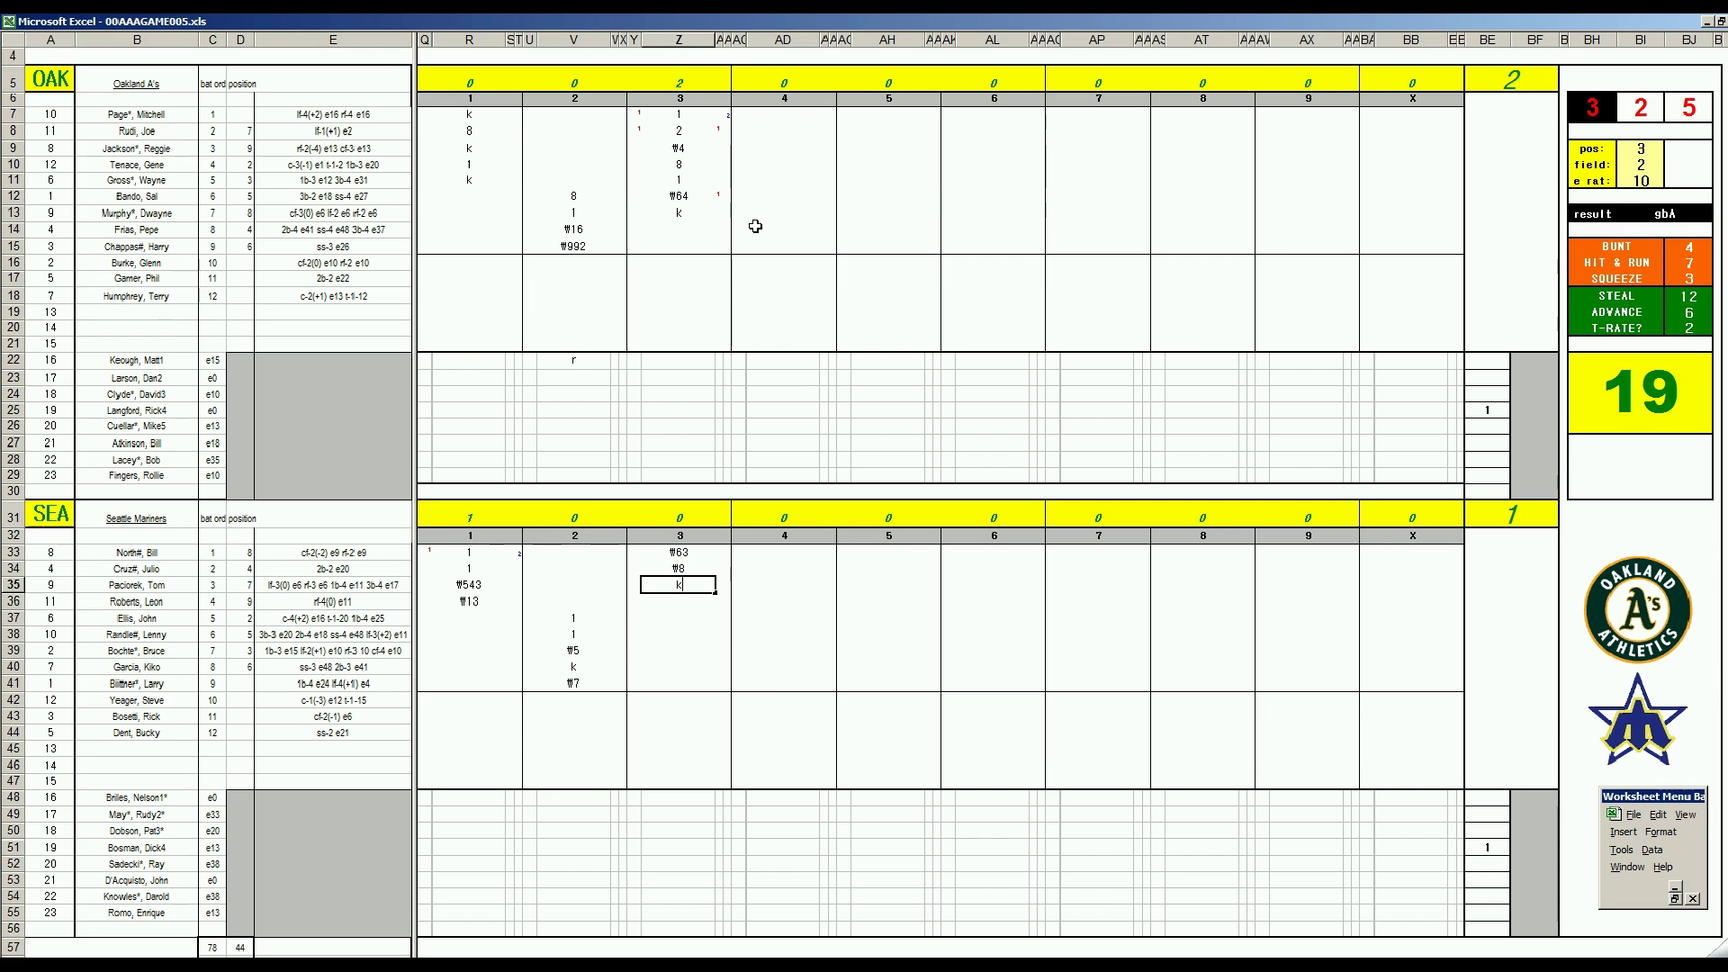
click(759, 225)
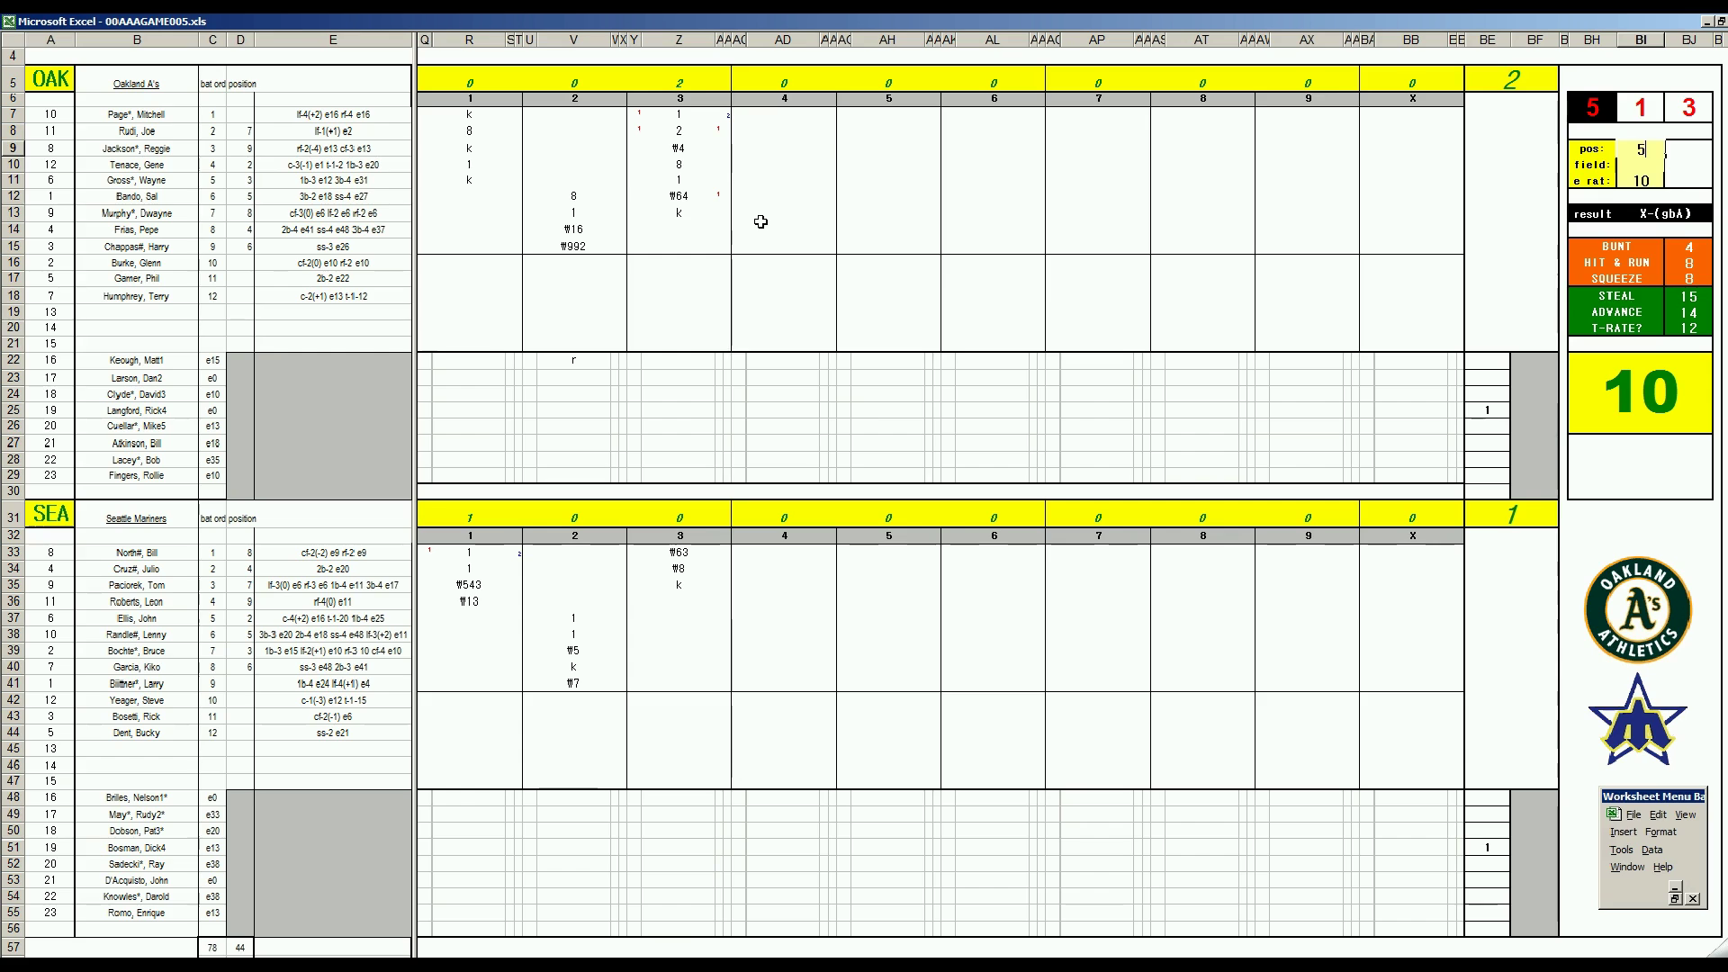
- Set the fielding panel to pos 5, field 3 and e rat 20
key(Return)
text(3)
key(Return)
text(20)
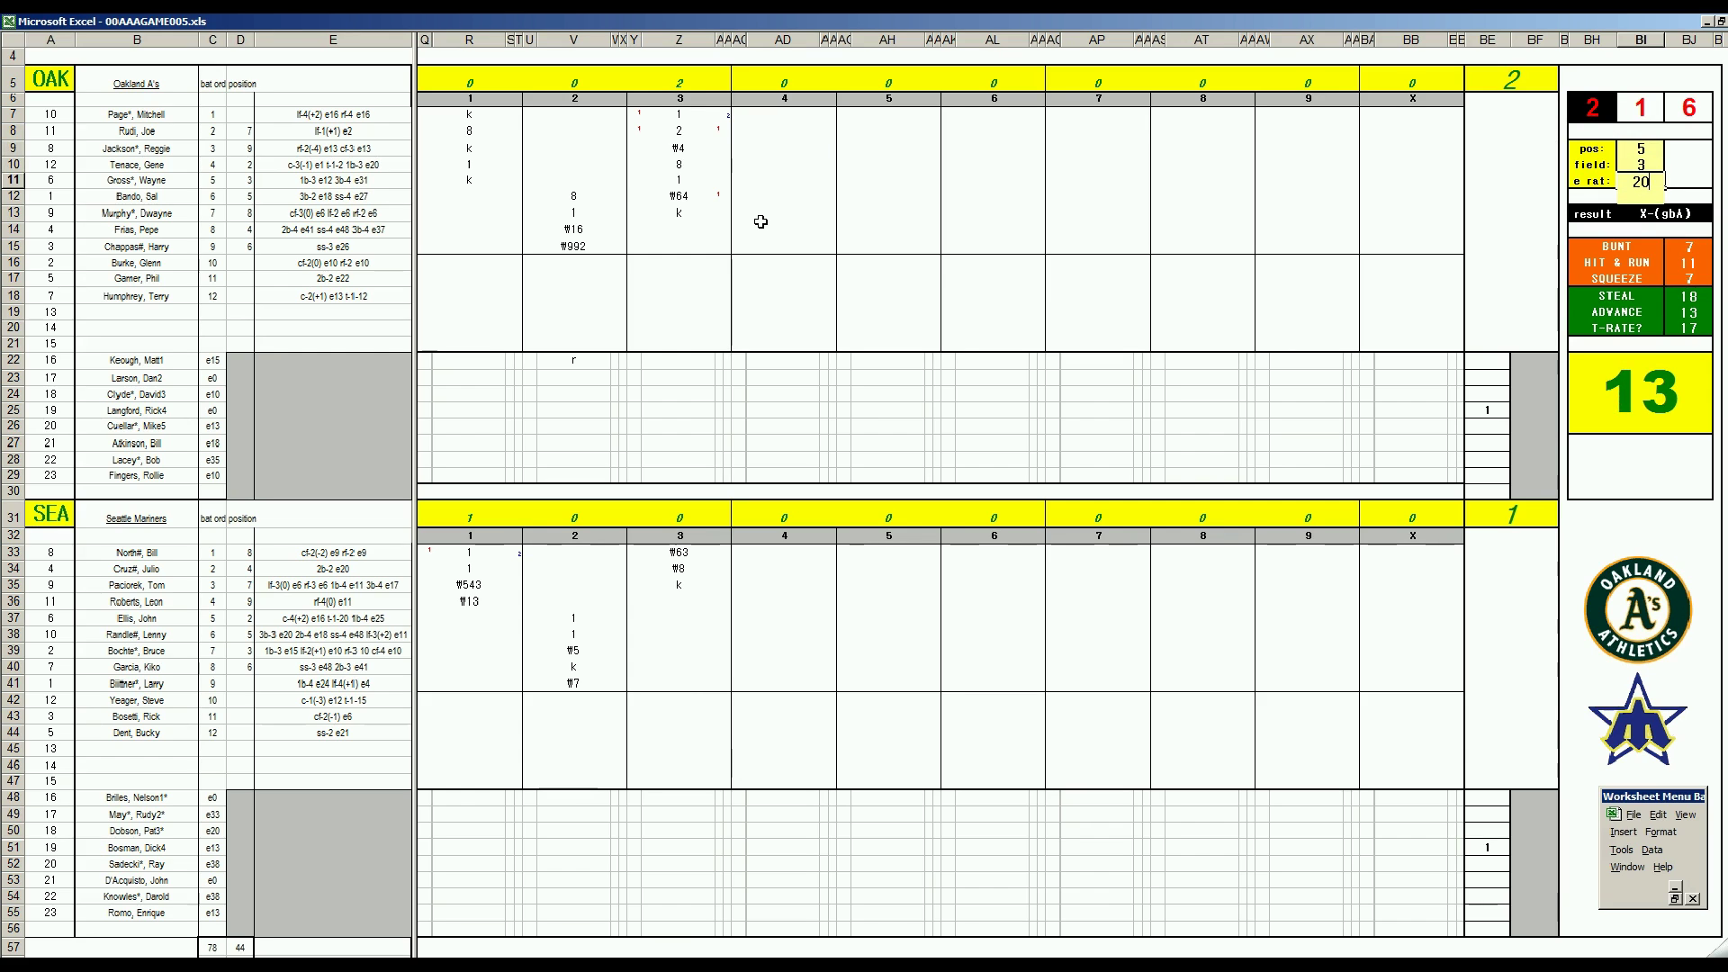
key(Return)
click(774, 227)
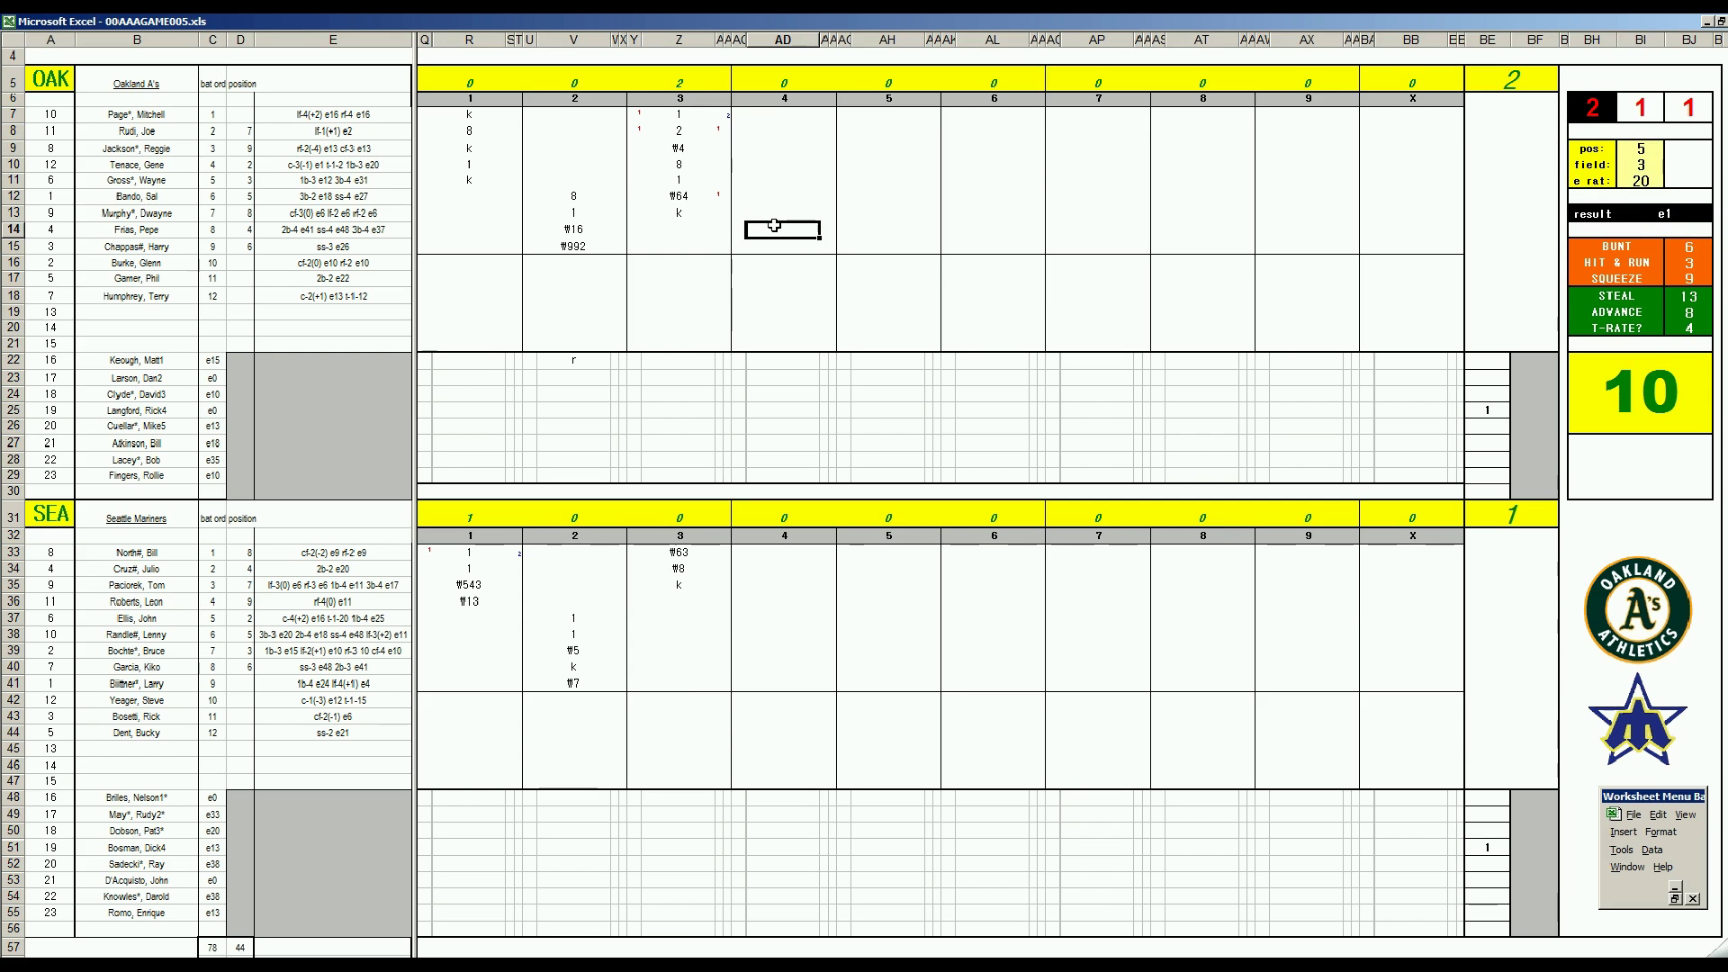
- Record e5 and 9 for rows 14–15 and 9 for row 7 in Oakland's fourth inning
text(e5)
key(Return)
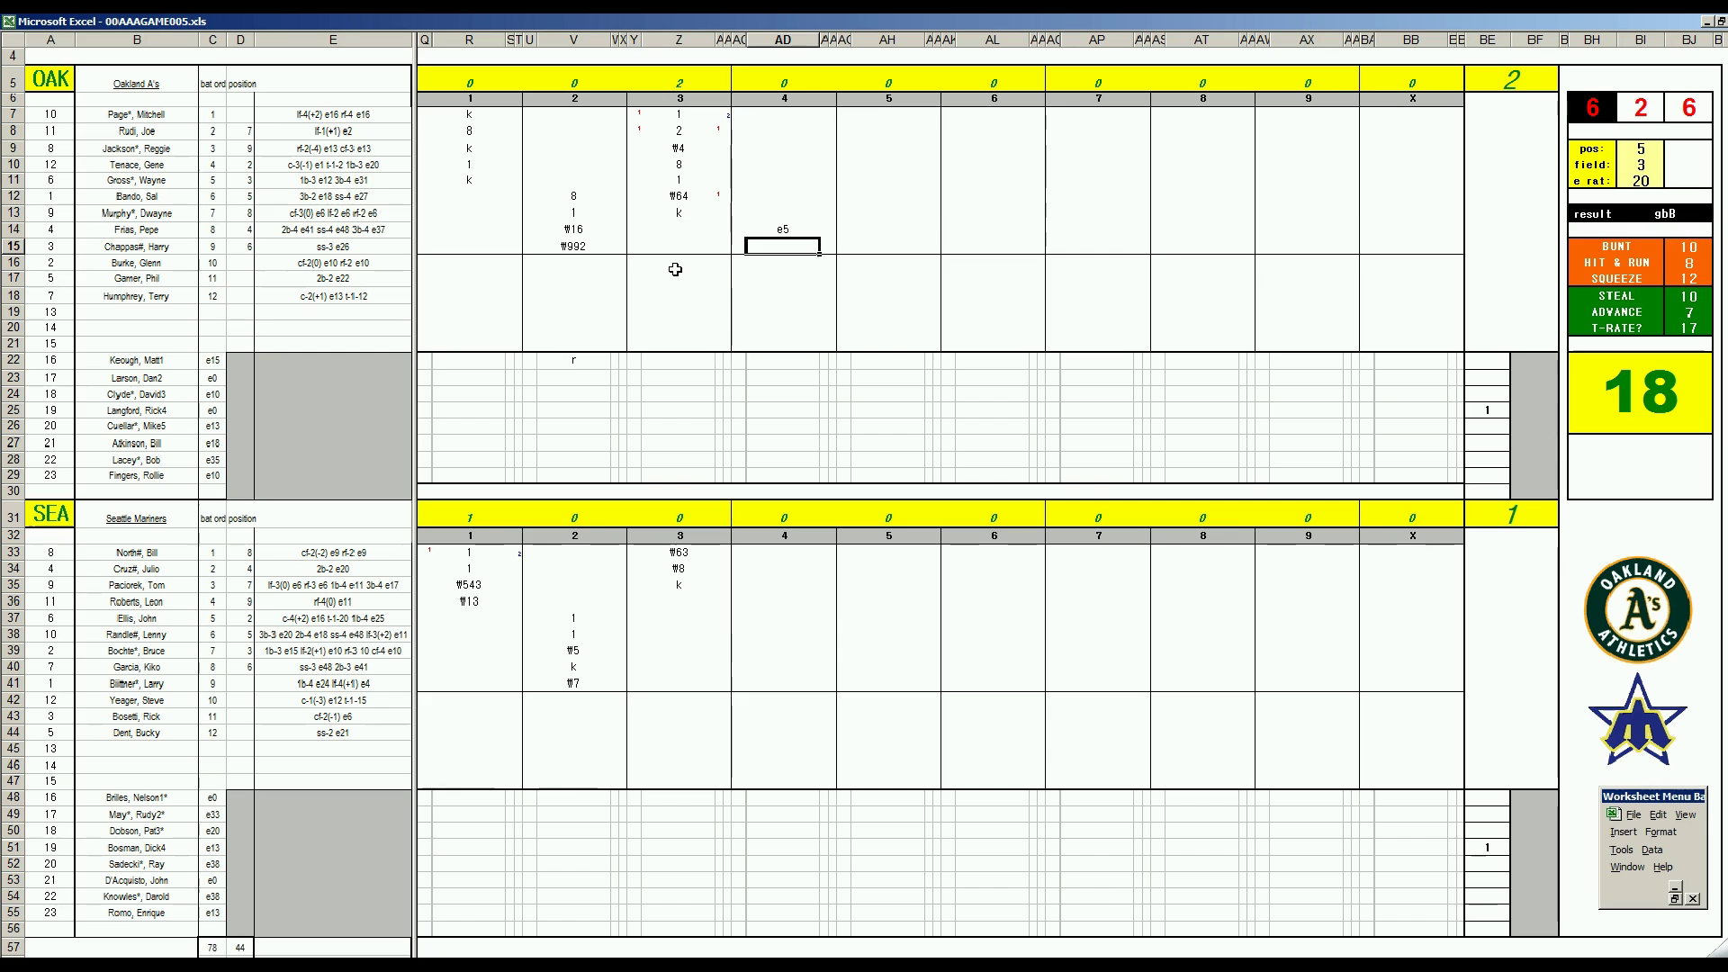
text(9)
key(Return)
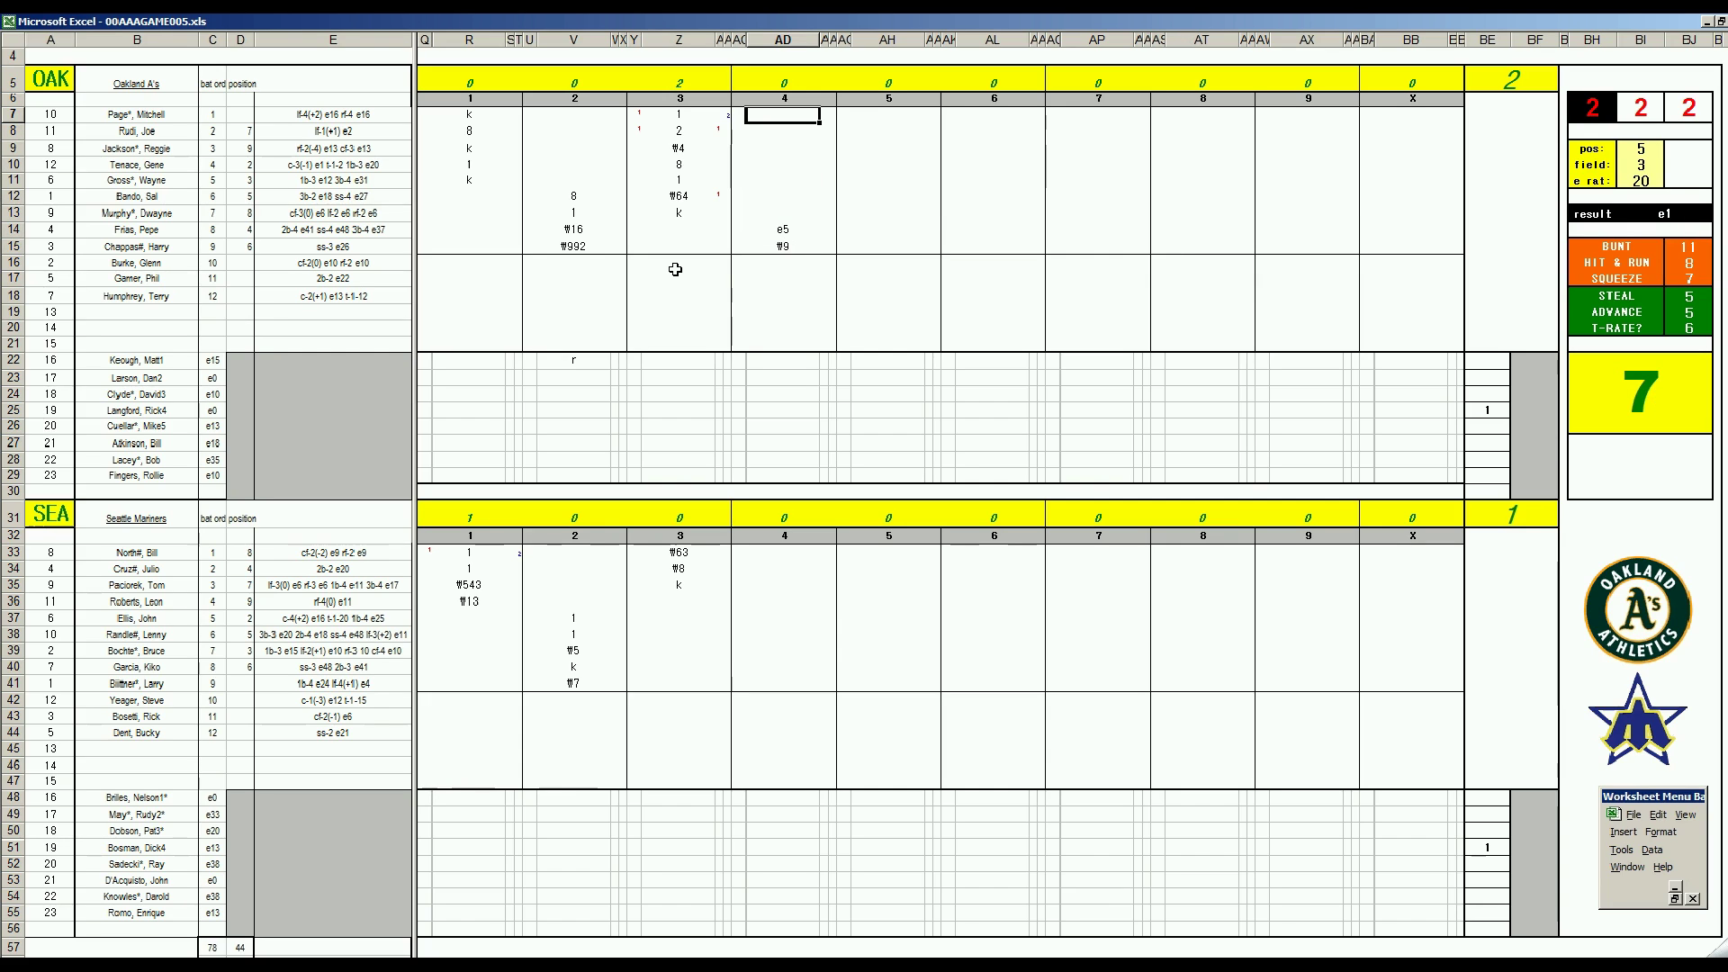
text(9)
key(Return)
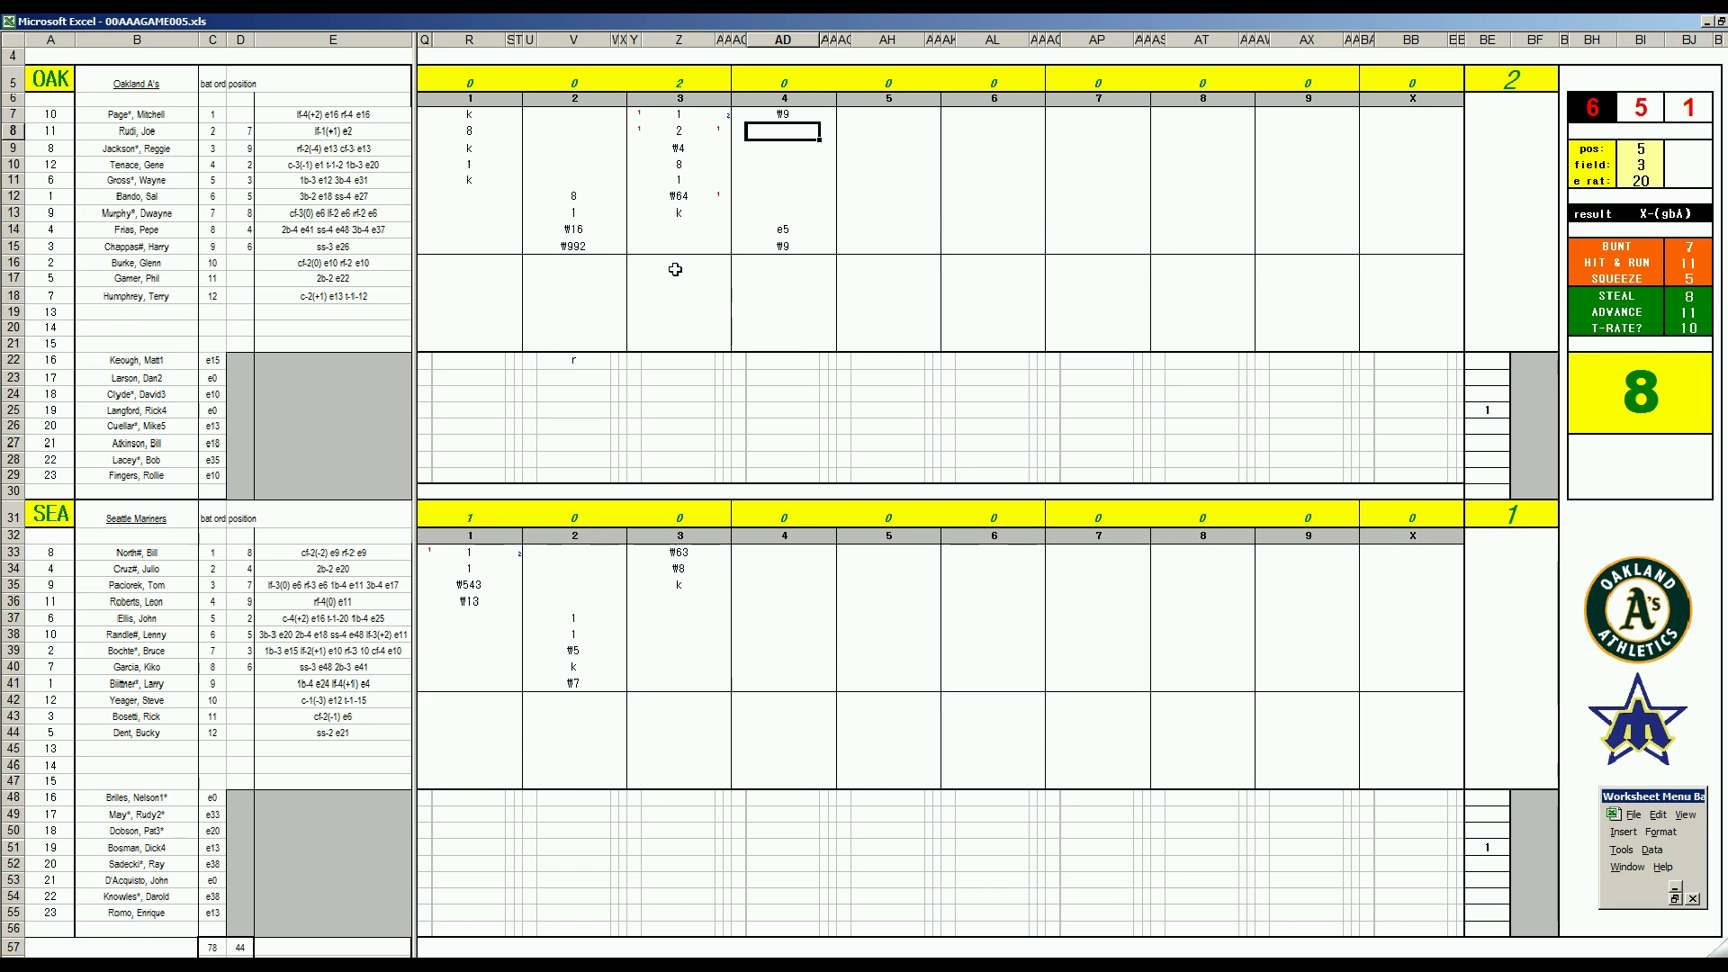
- Change the fielding panel to pos 6 with field 3
text(6)
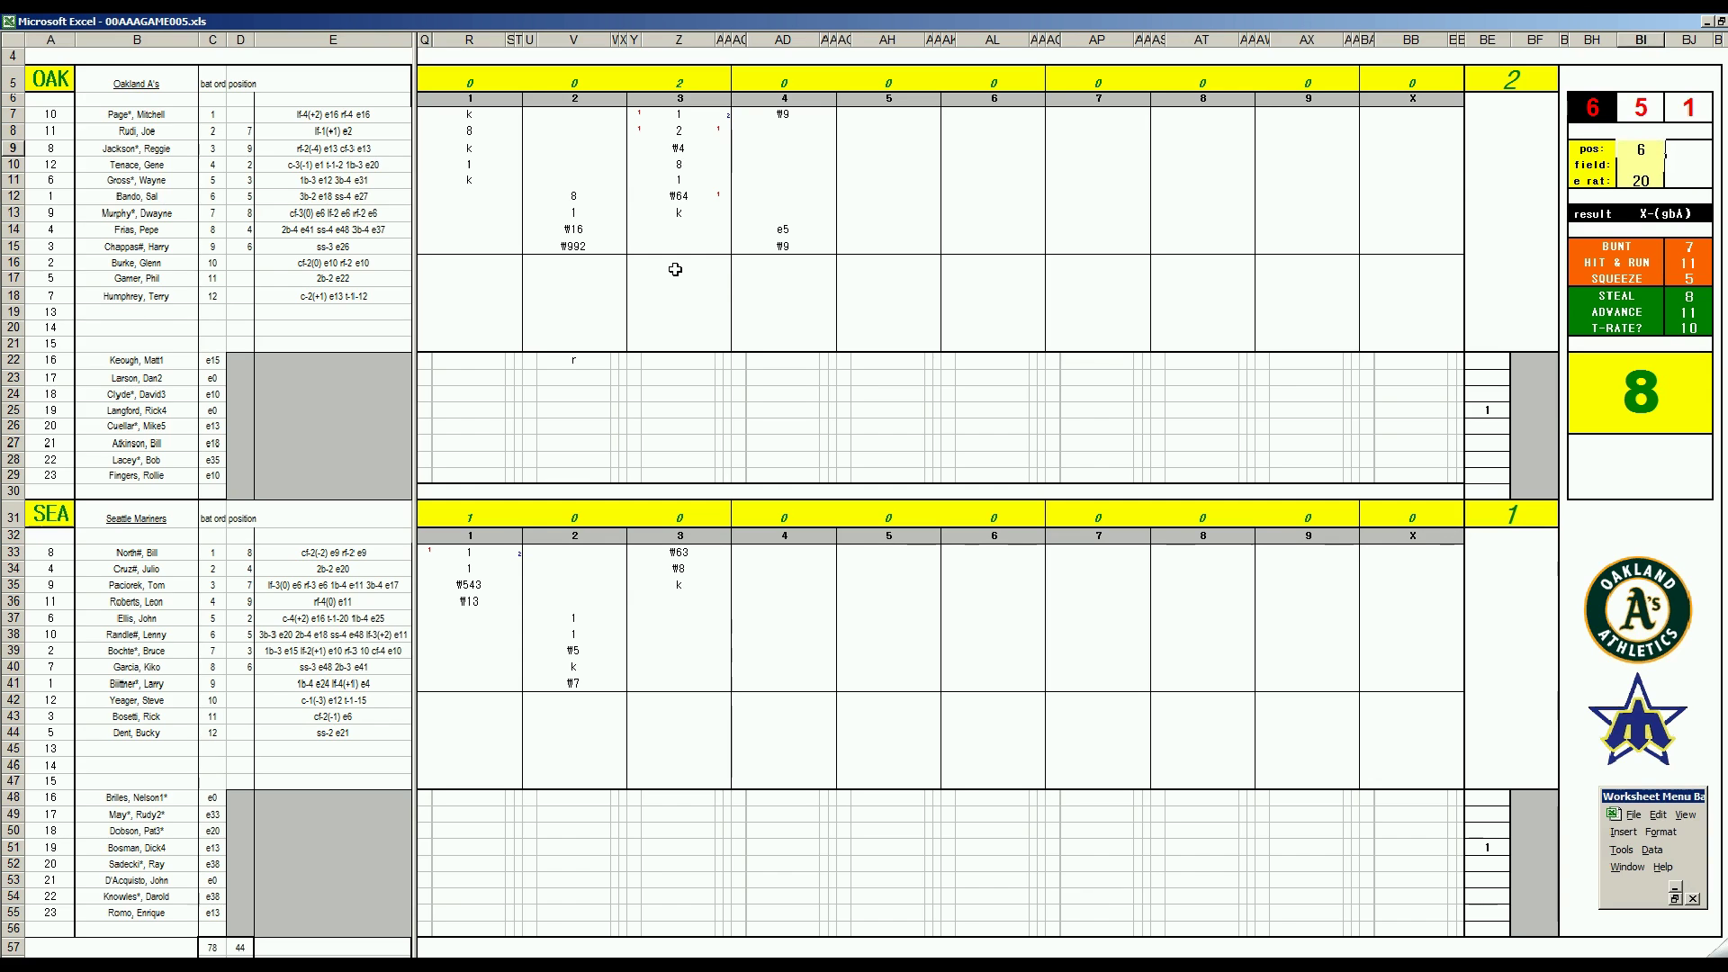
key(Return)
text(3)
key(Return)
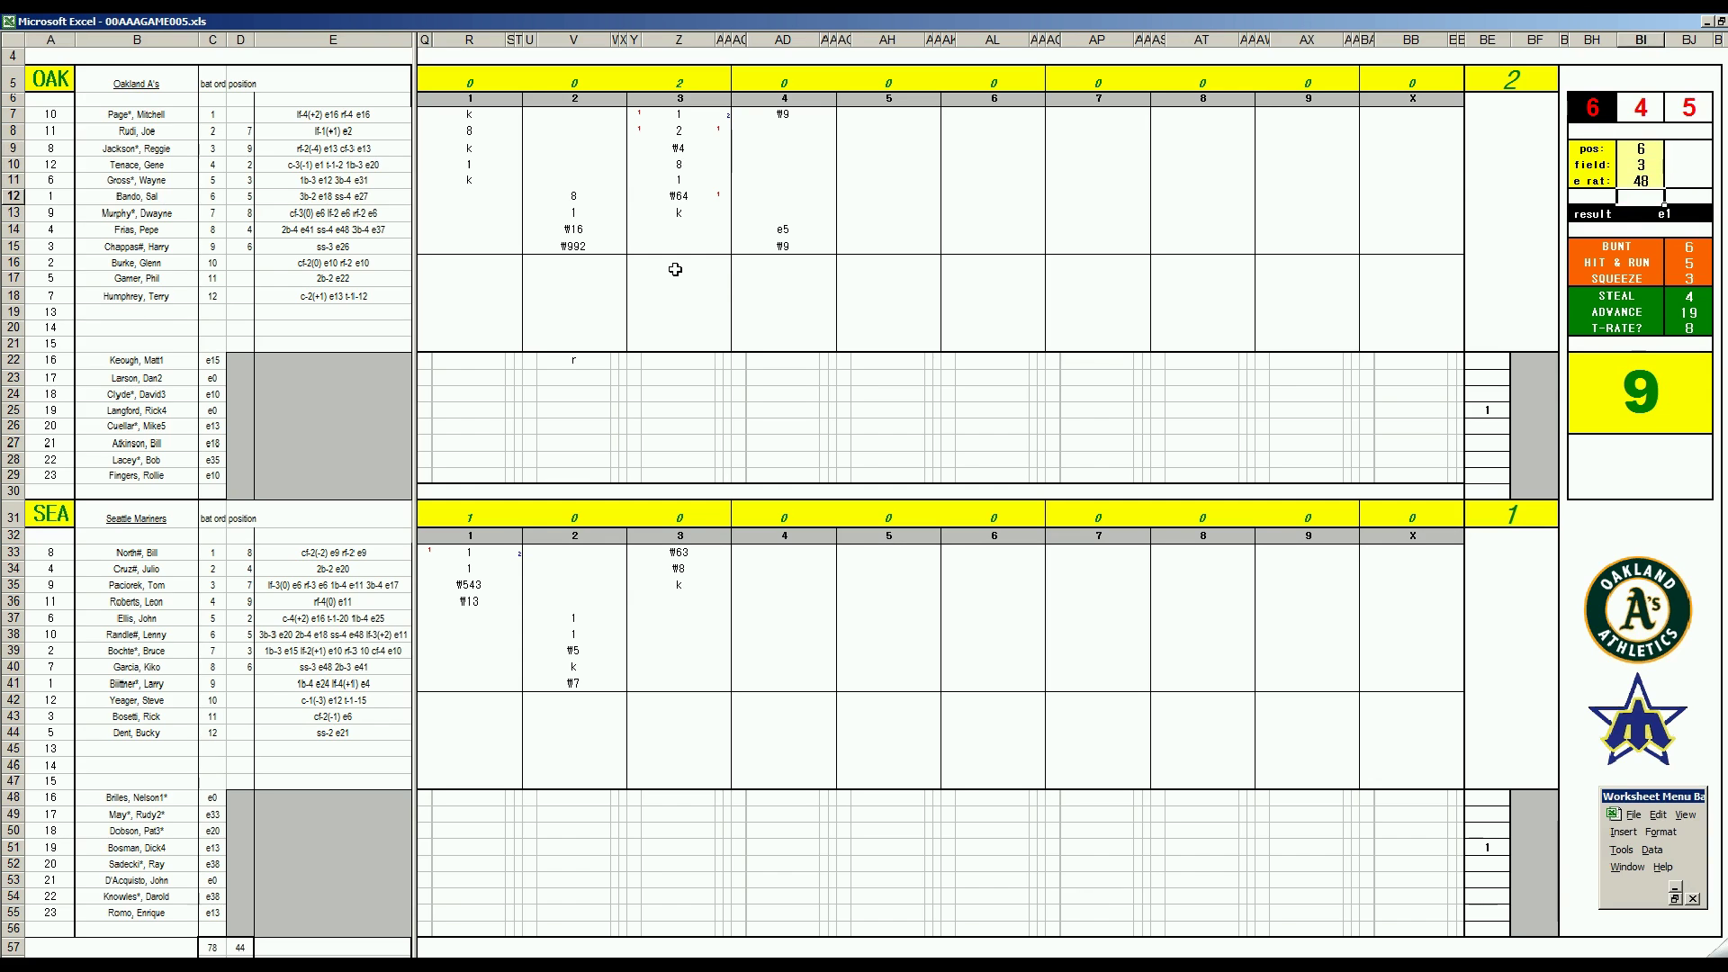
- Record e6 and #9 for the row-8 and row-9 batters in inning 4
click(782, 131)
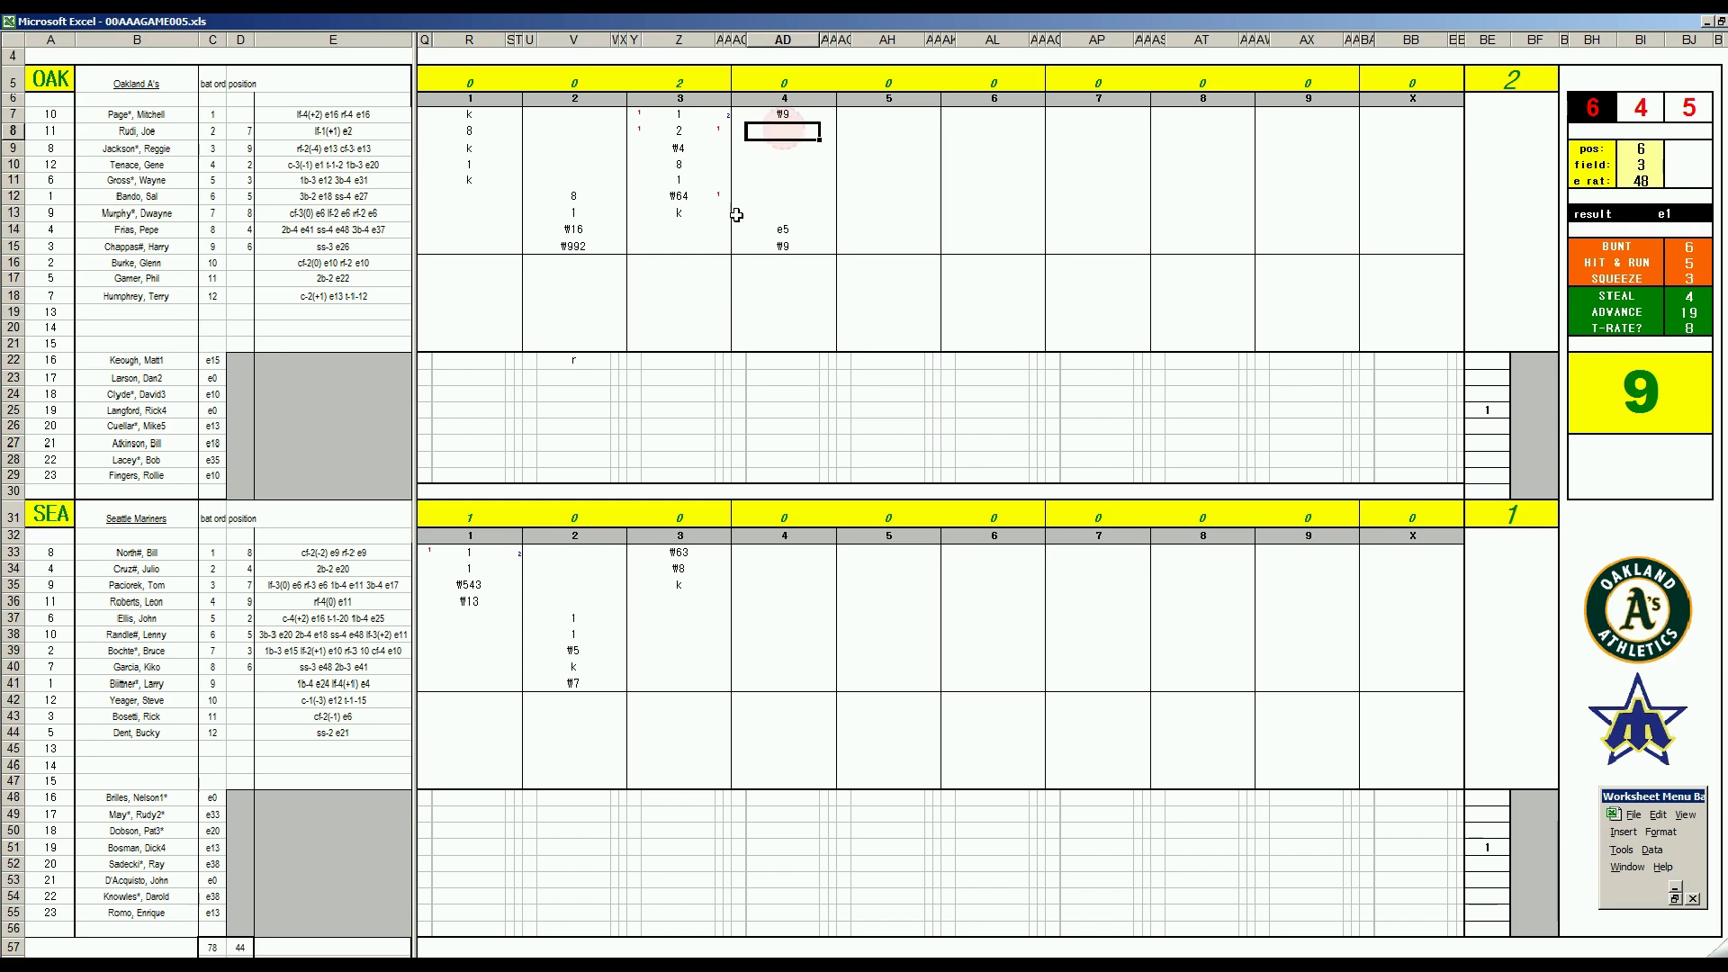
text(e6)
key(Return)
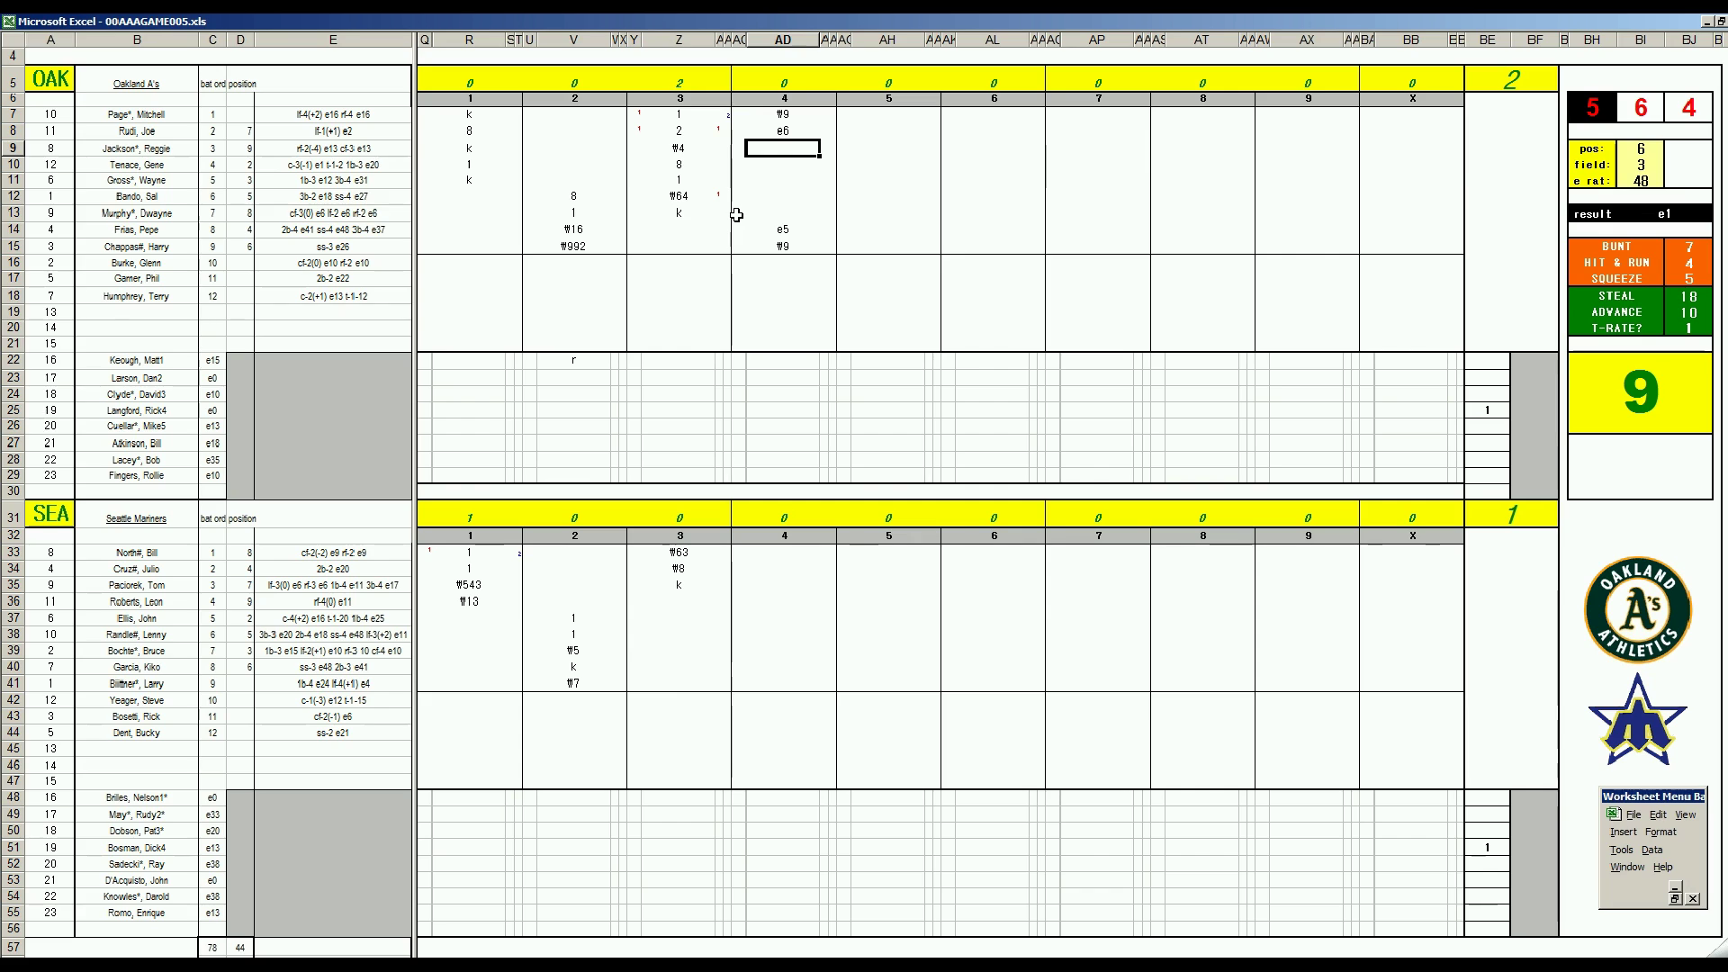
text(#9)
click(788, 603)
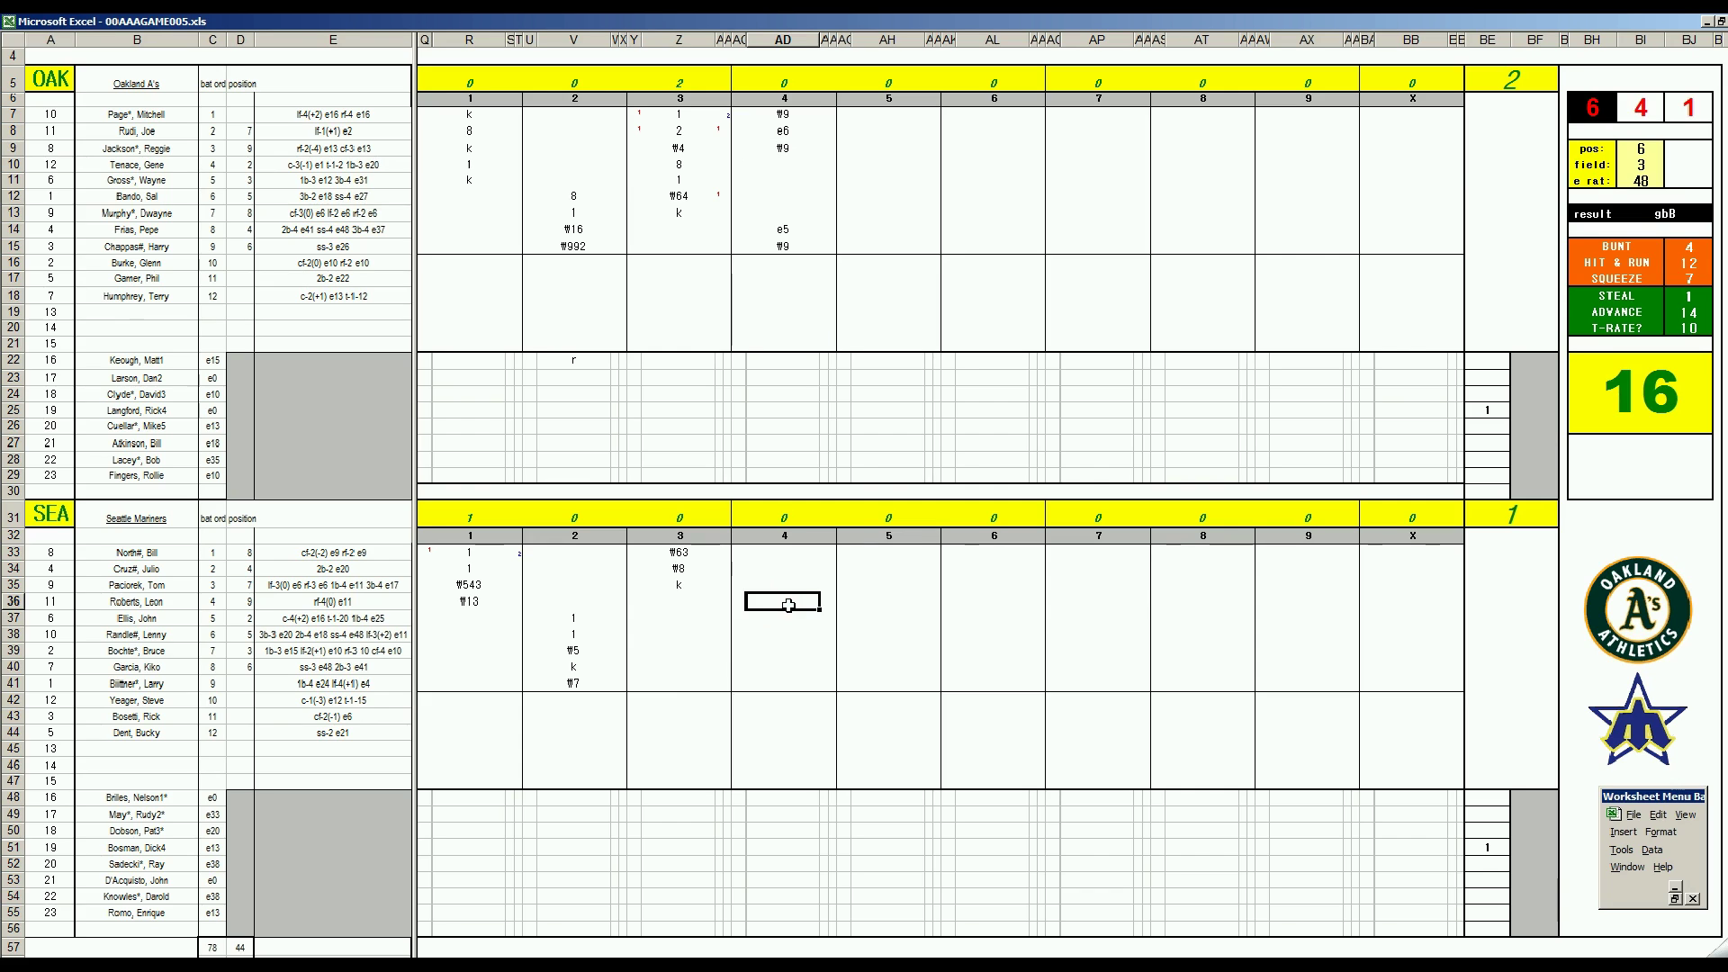
- Record #4, ₩8 and ₩9 for Seattle's fourth-inning batters
text(#4)
key(Return)
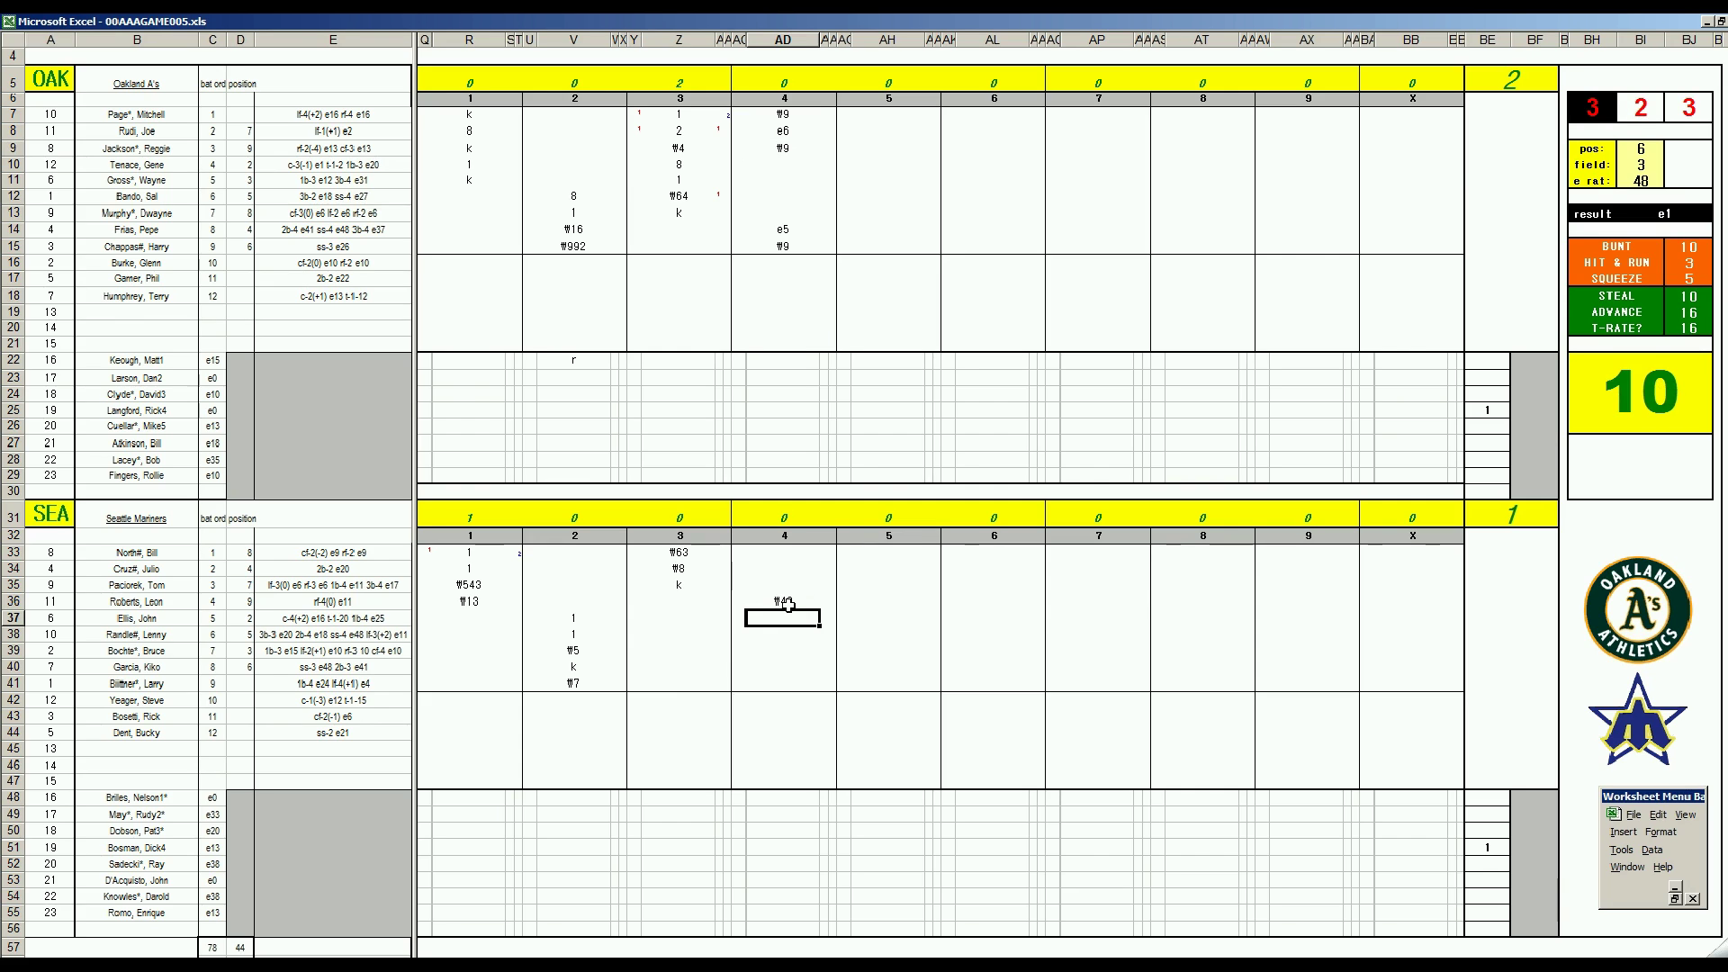
text(\8)
key(Return)
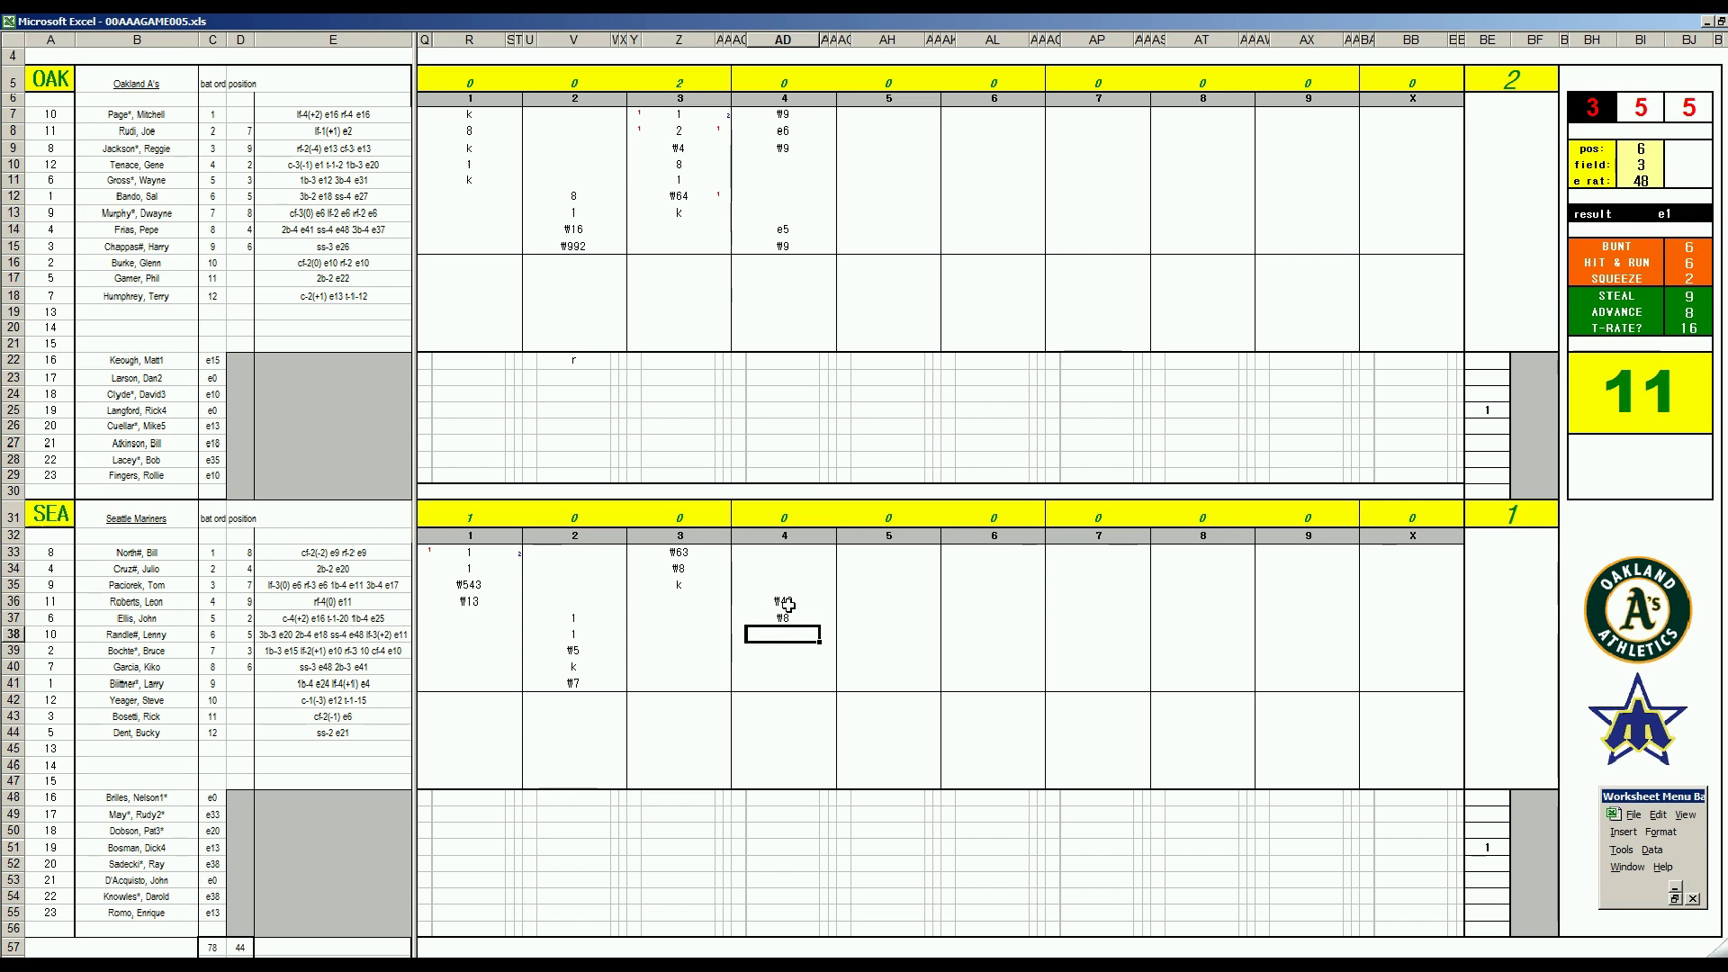
text(\9)
- Reroll and record ₩63, k and #9 for rows 10–12 of Oakland's fifth inning
click(884, 162)
key(F9)
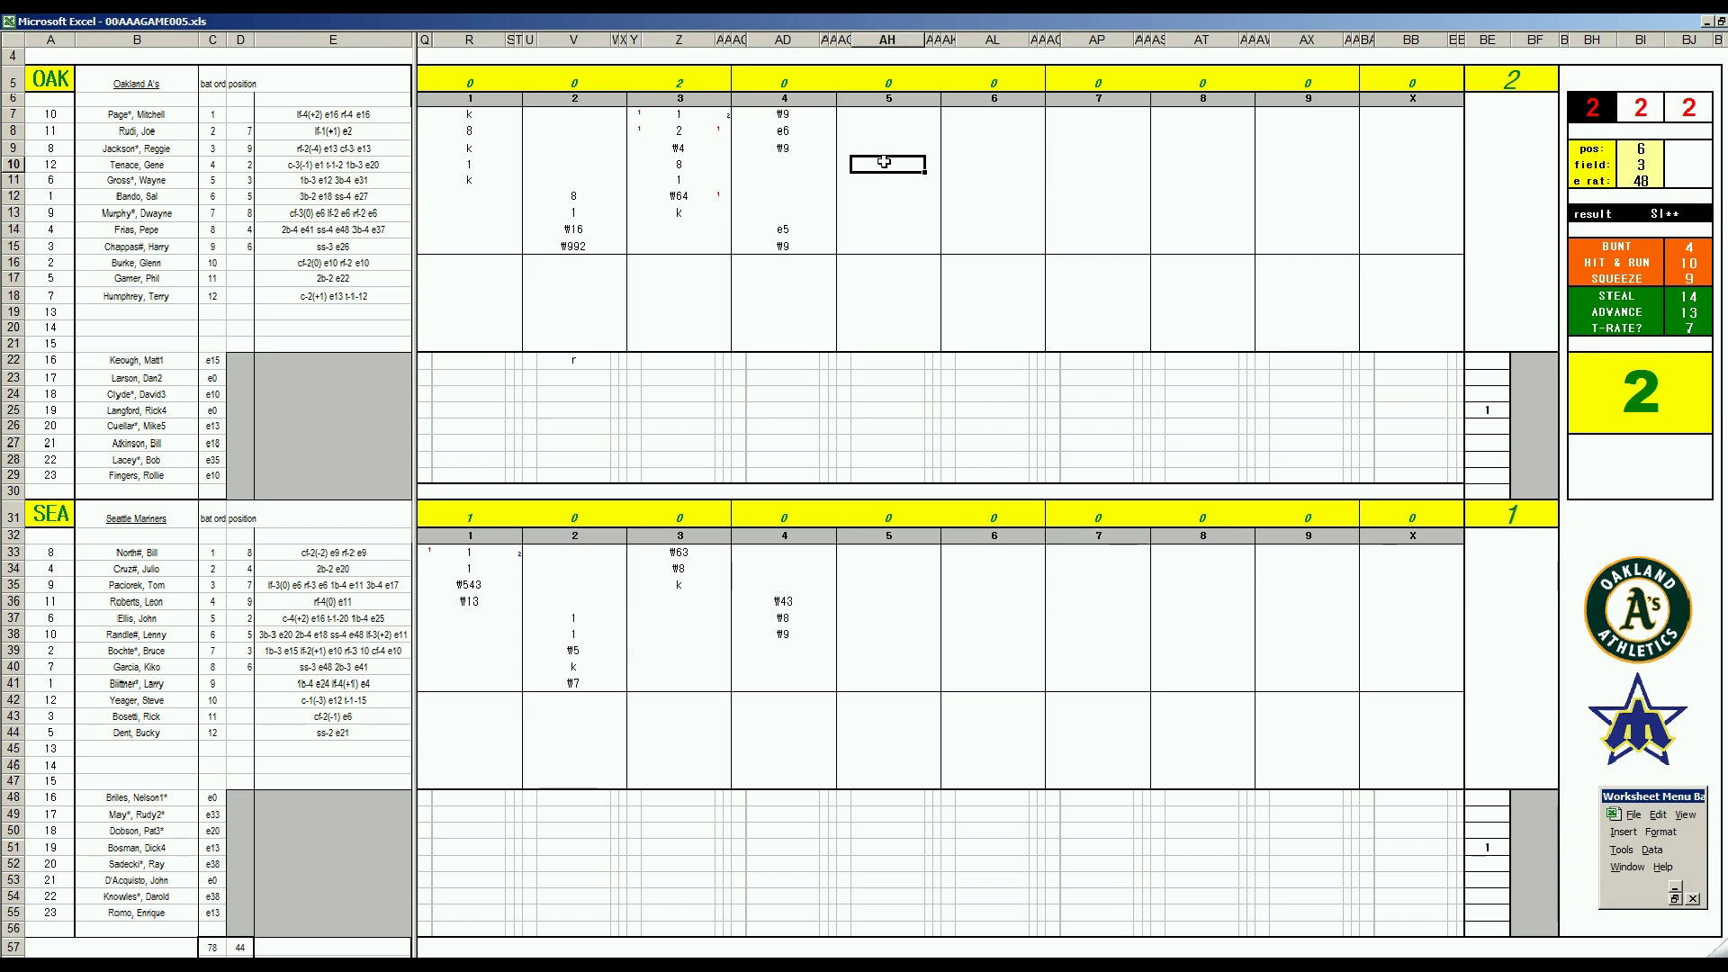
text(3)
key(Return)
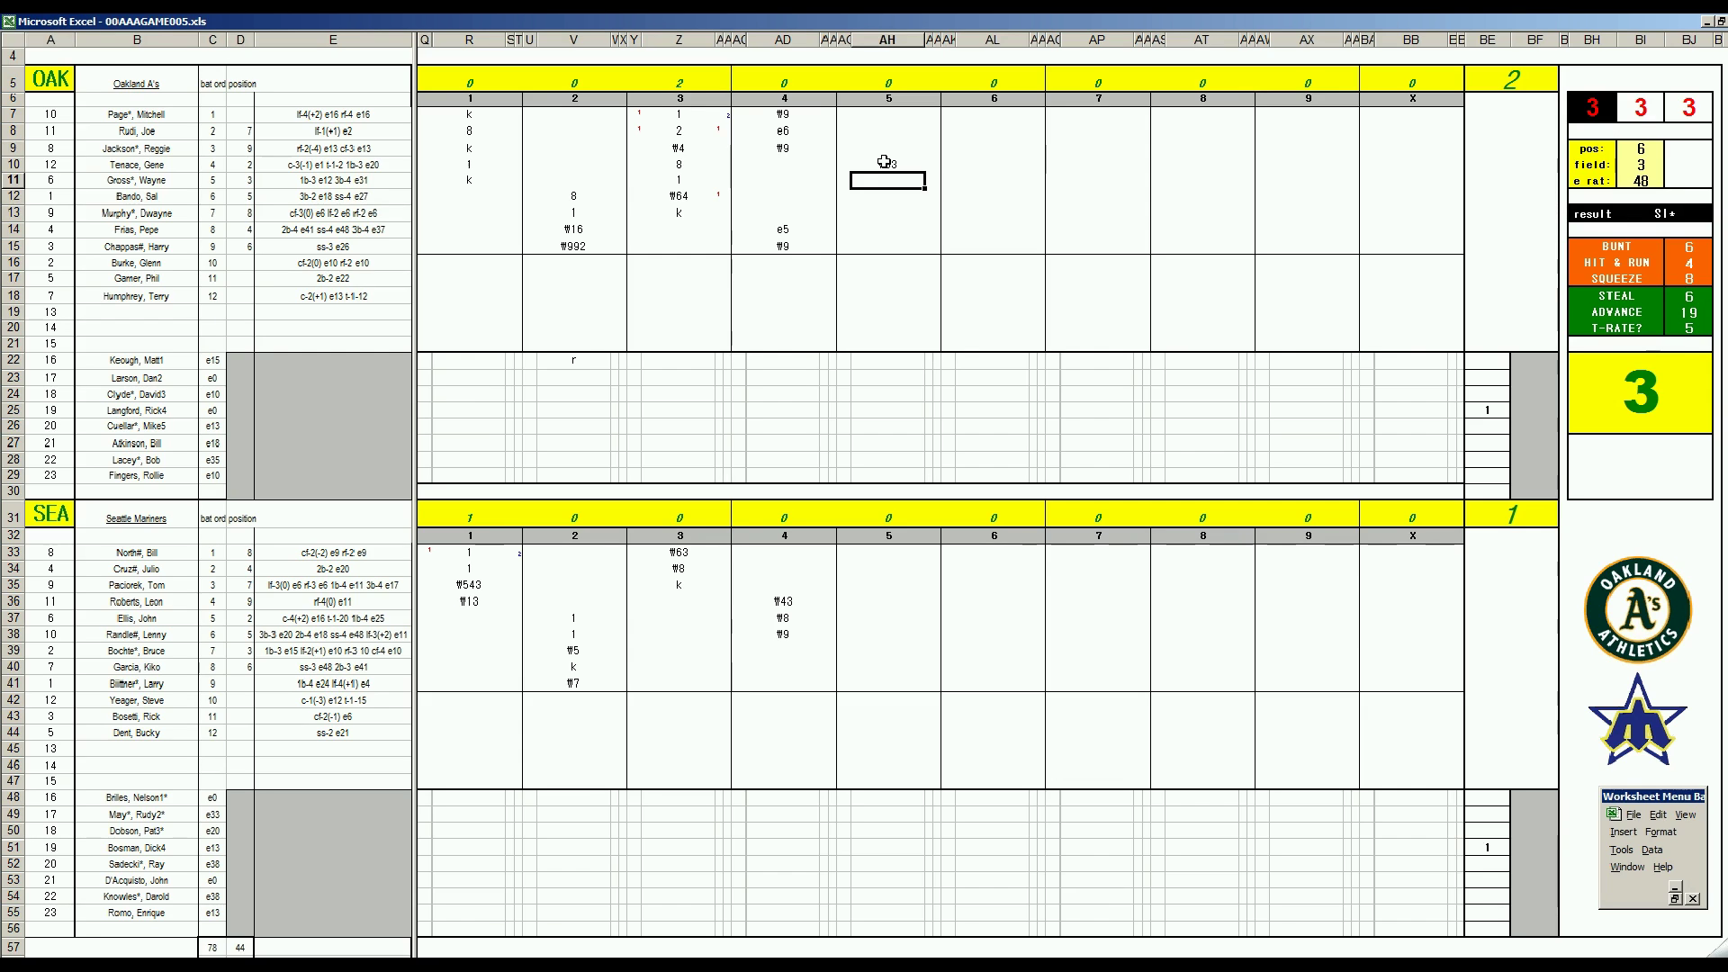
text(k)
key(Return)
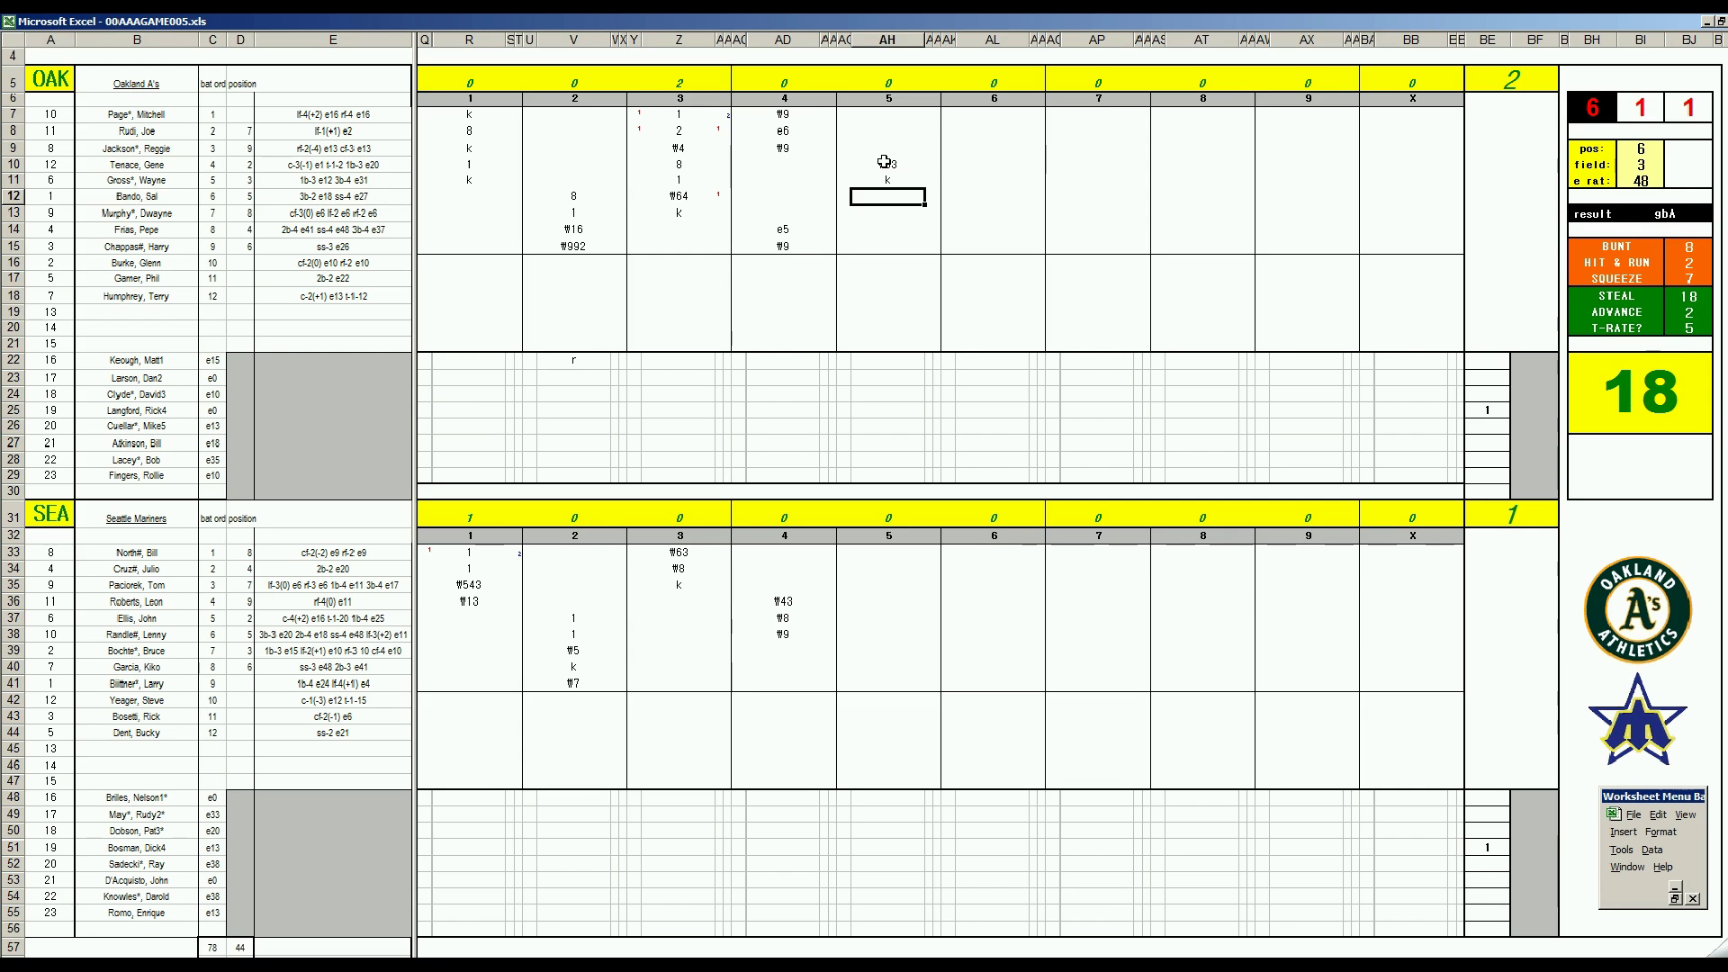
text(#9)
click(873, 651)
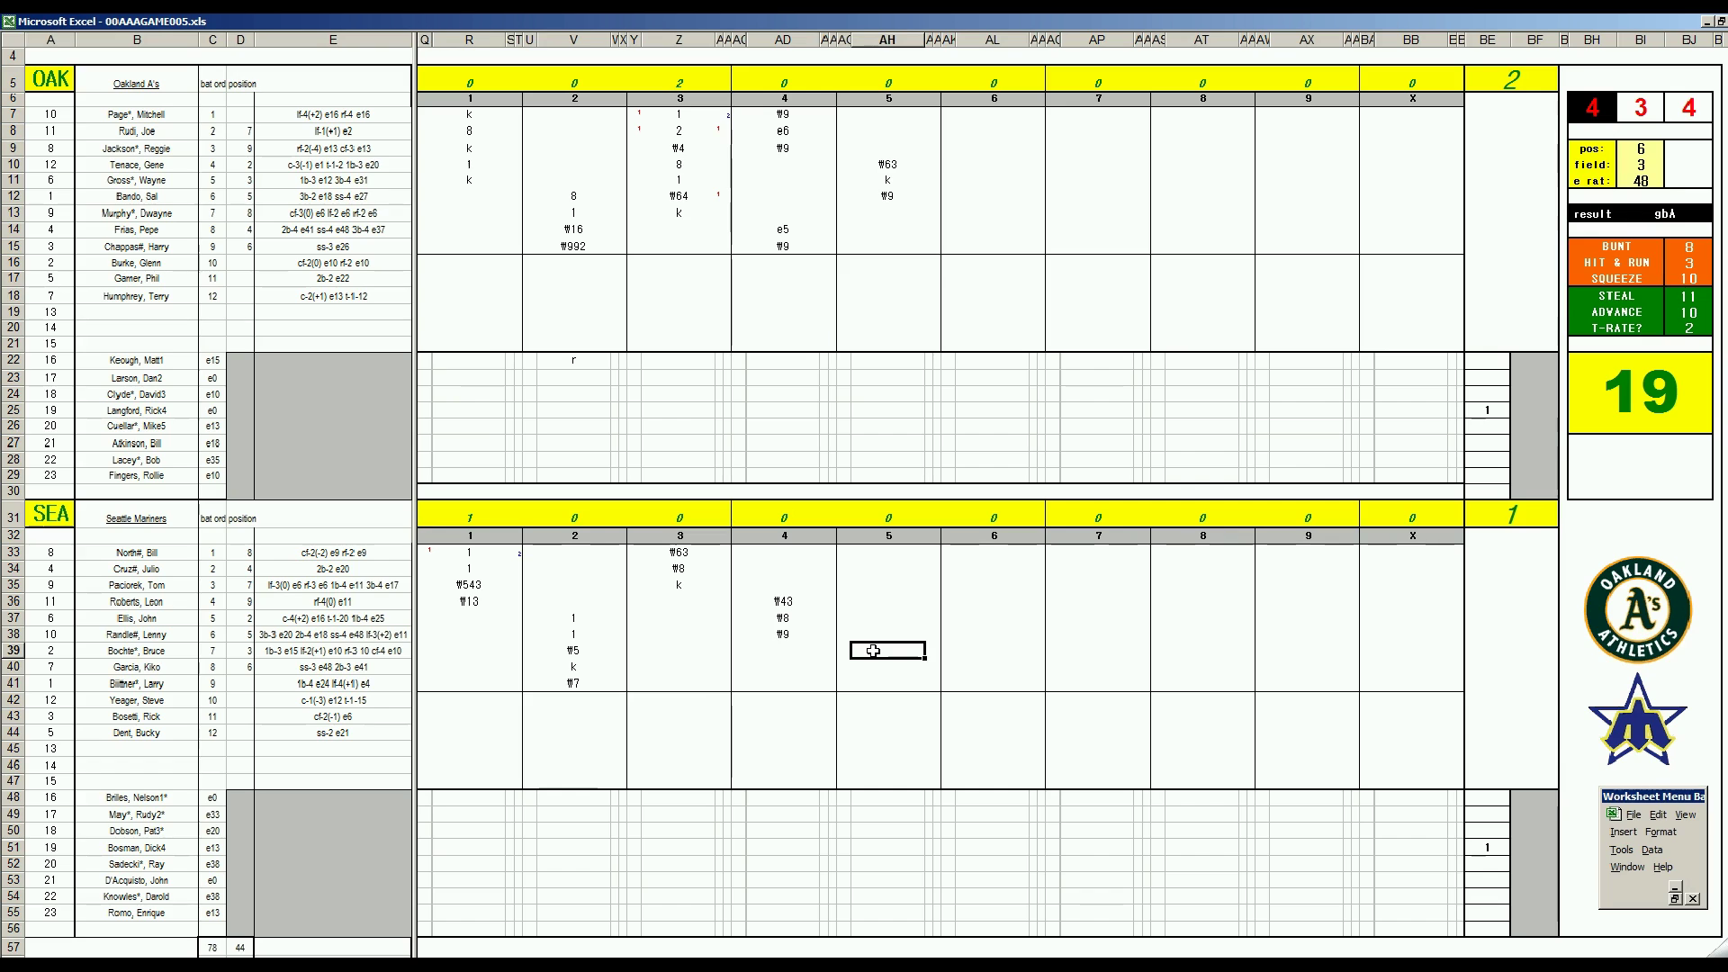
- Enter 8, ₩7 and ₩9 in AH39:AH41, then ₩8 in AH33 for Seattle's fifth
text(8)
key(Return)
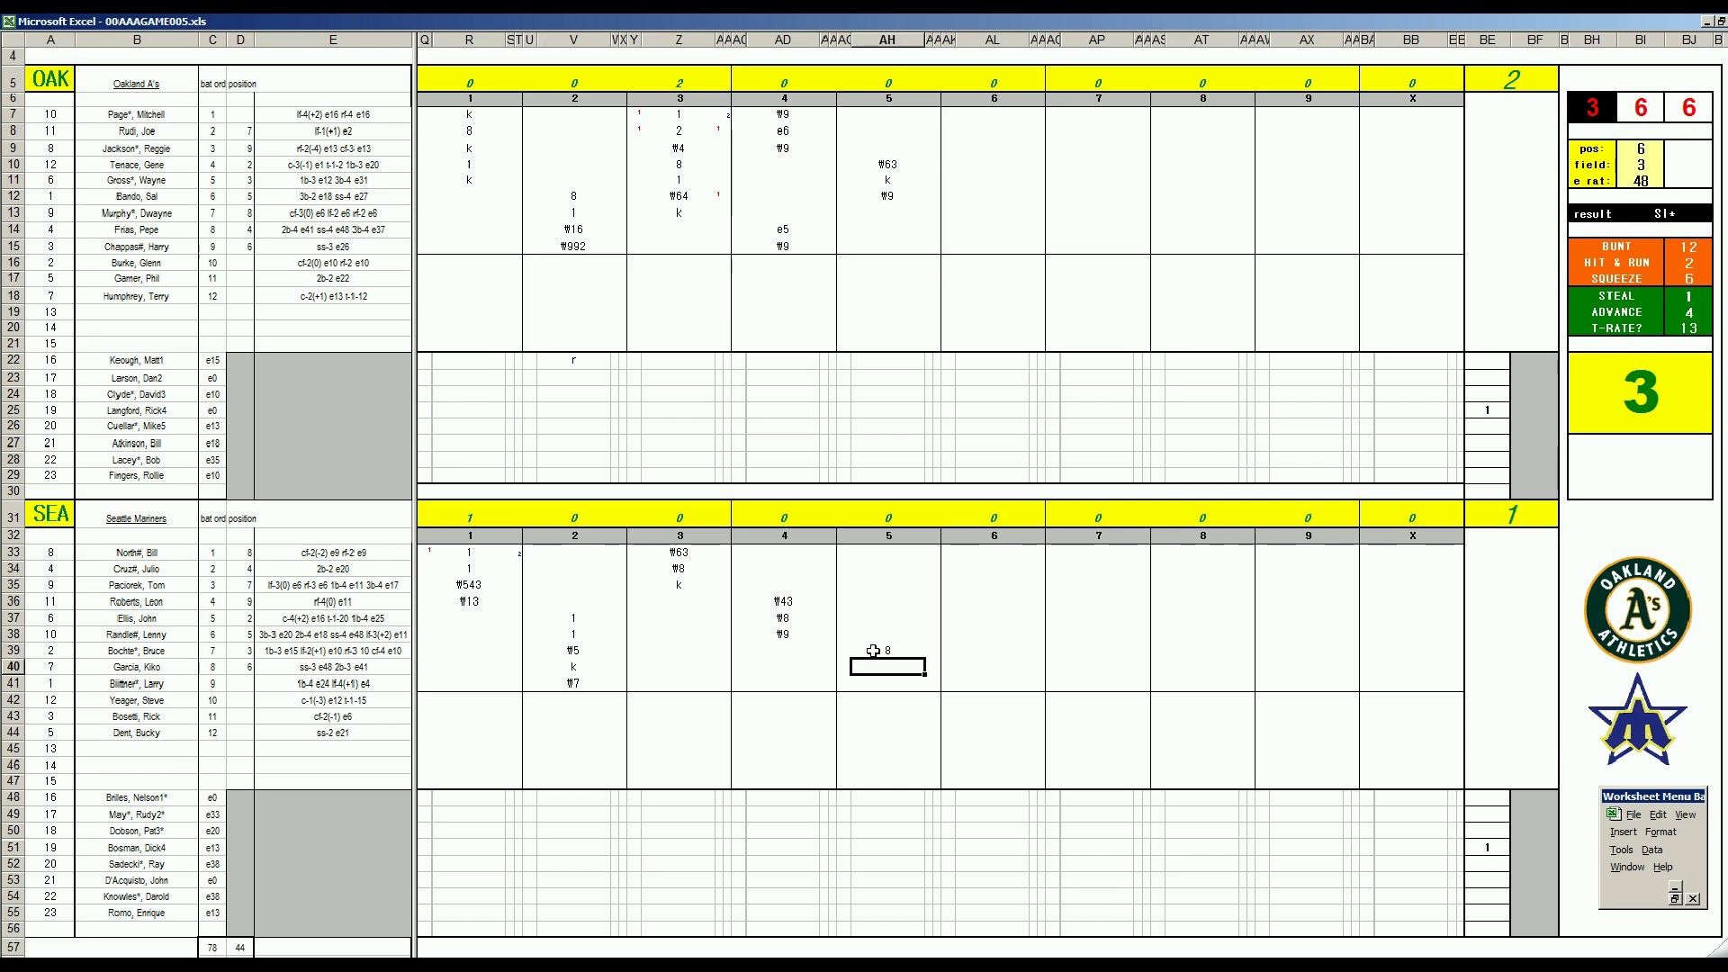
text(\7)
key(Return)
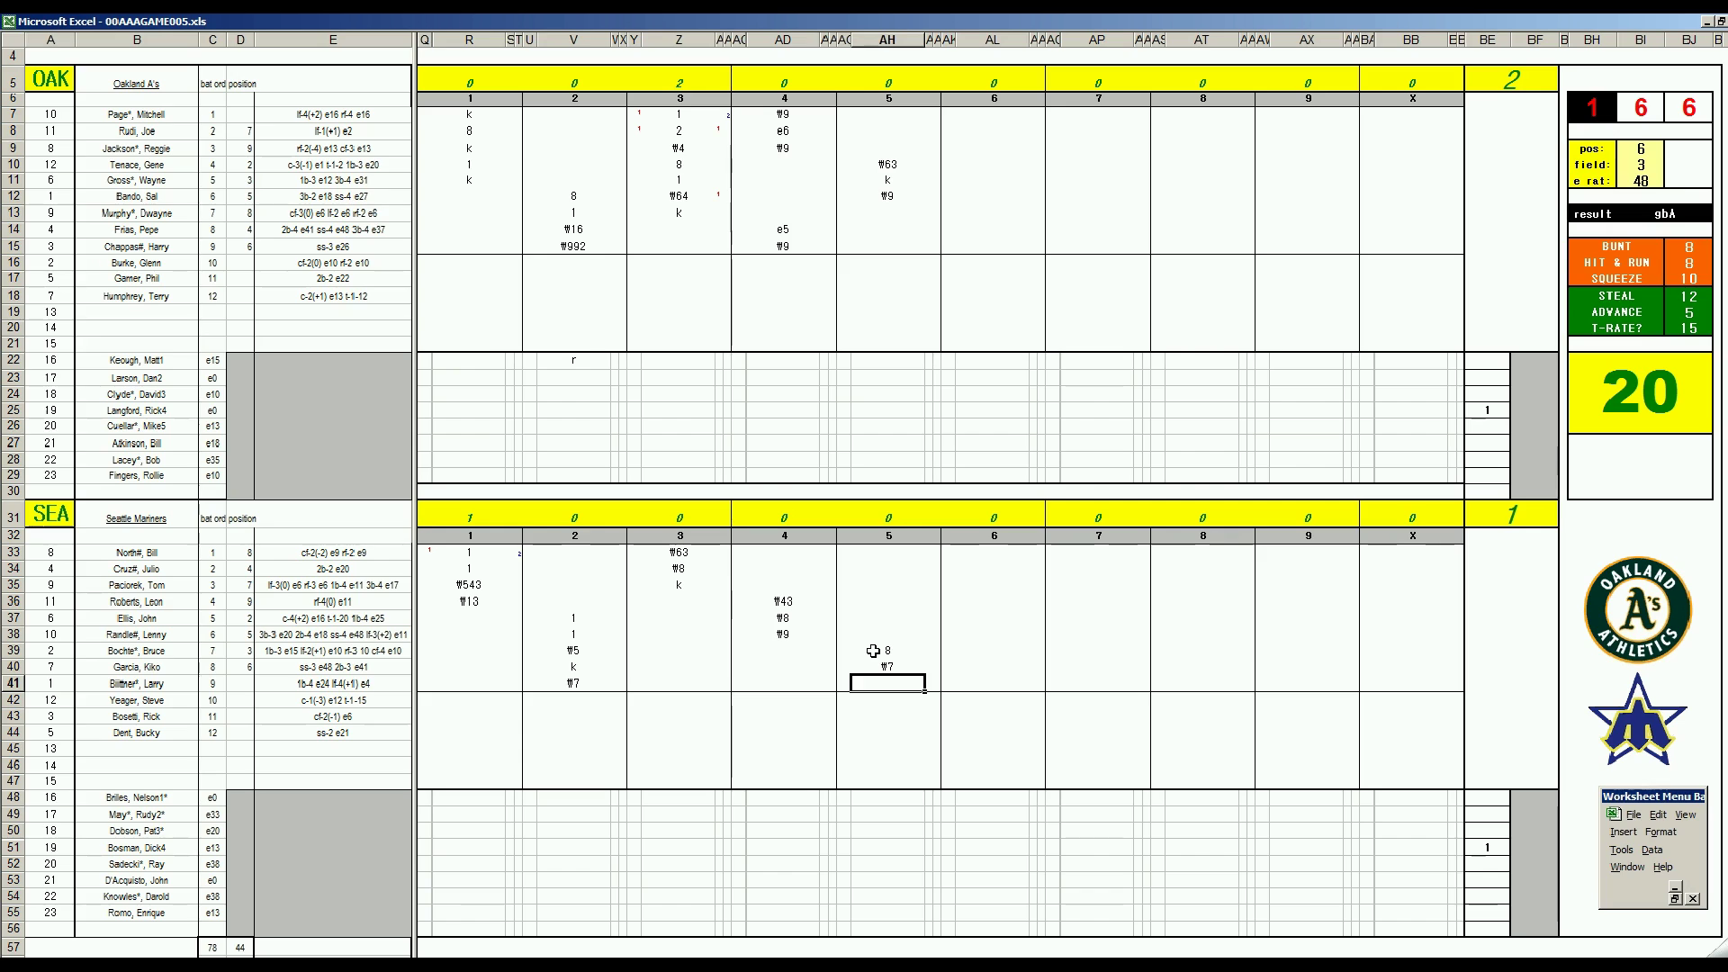
text(\9)
key(Return)
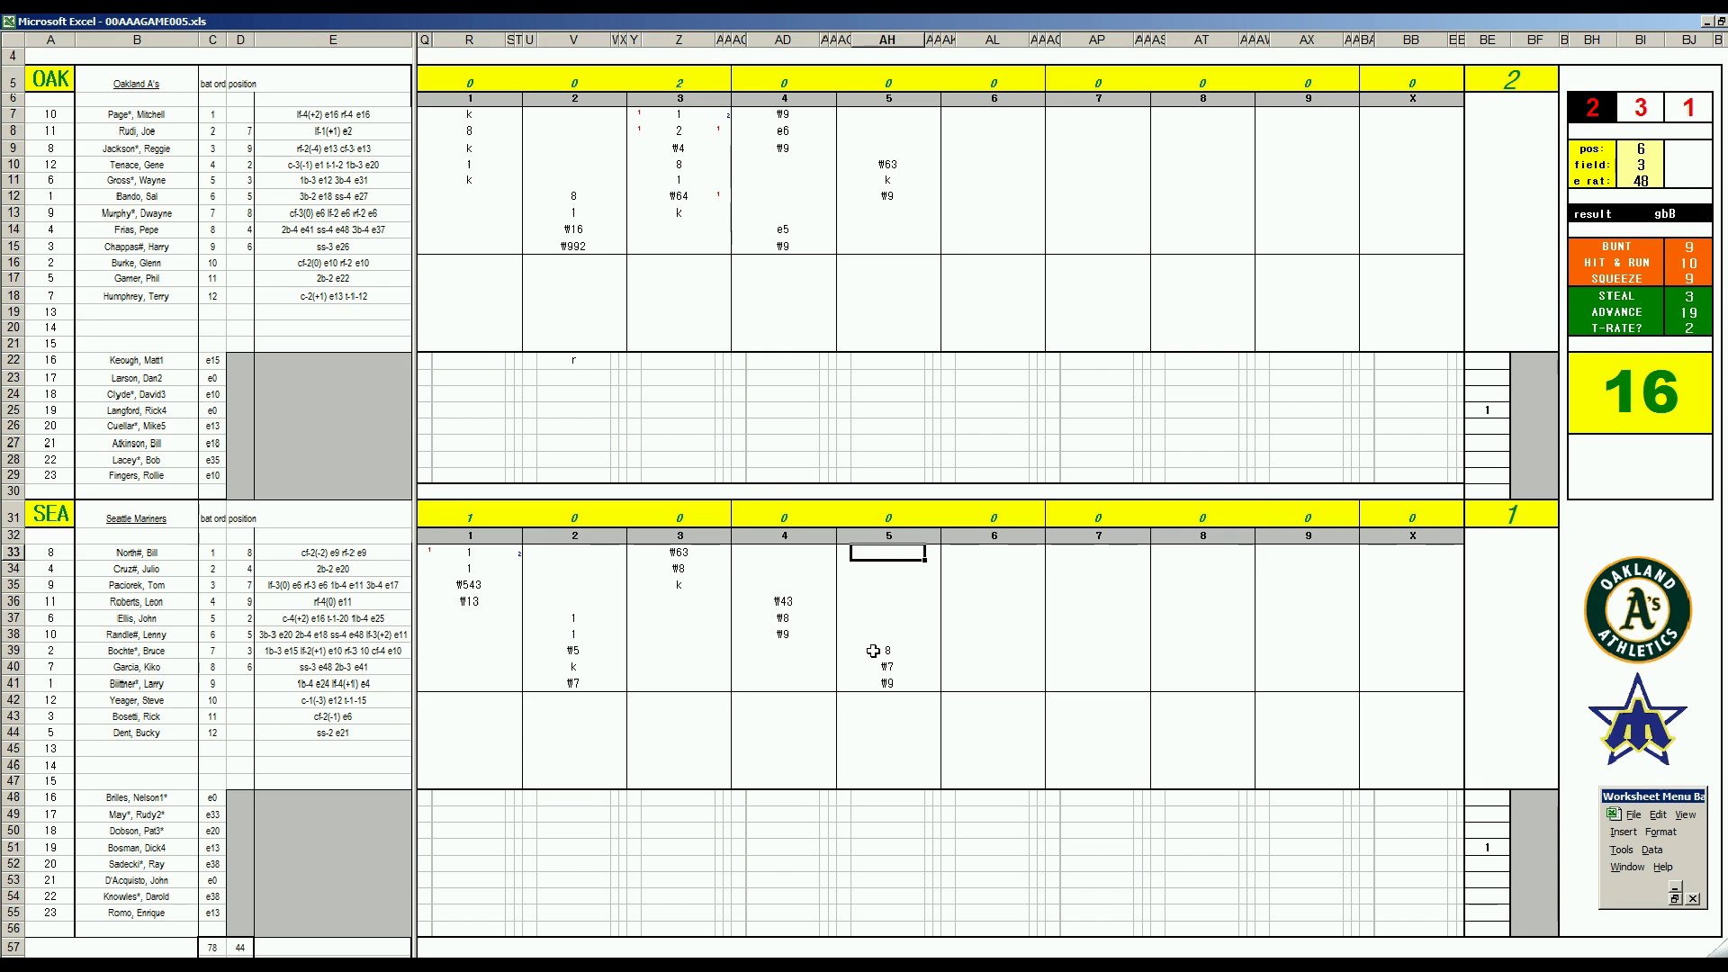
text(\8)
click(984, 208)
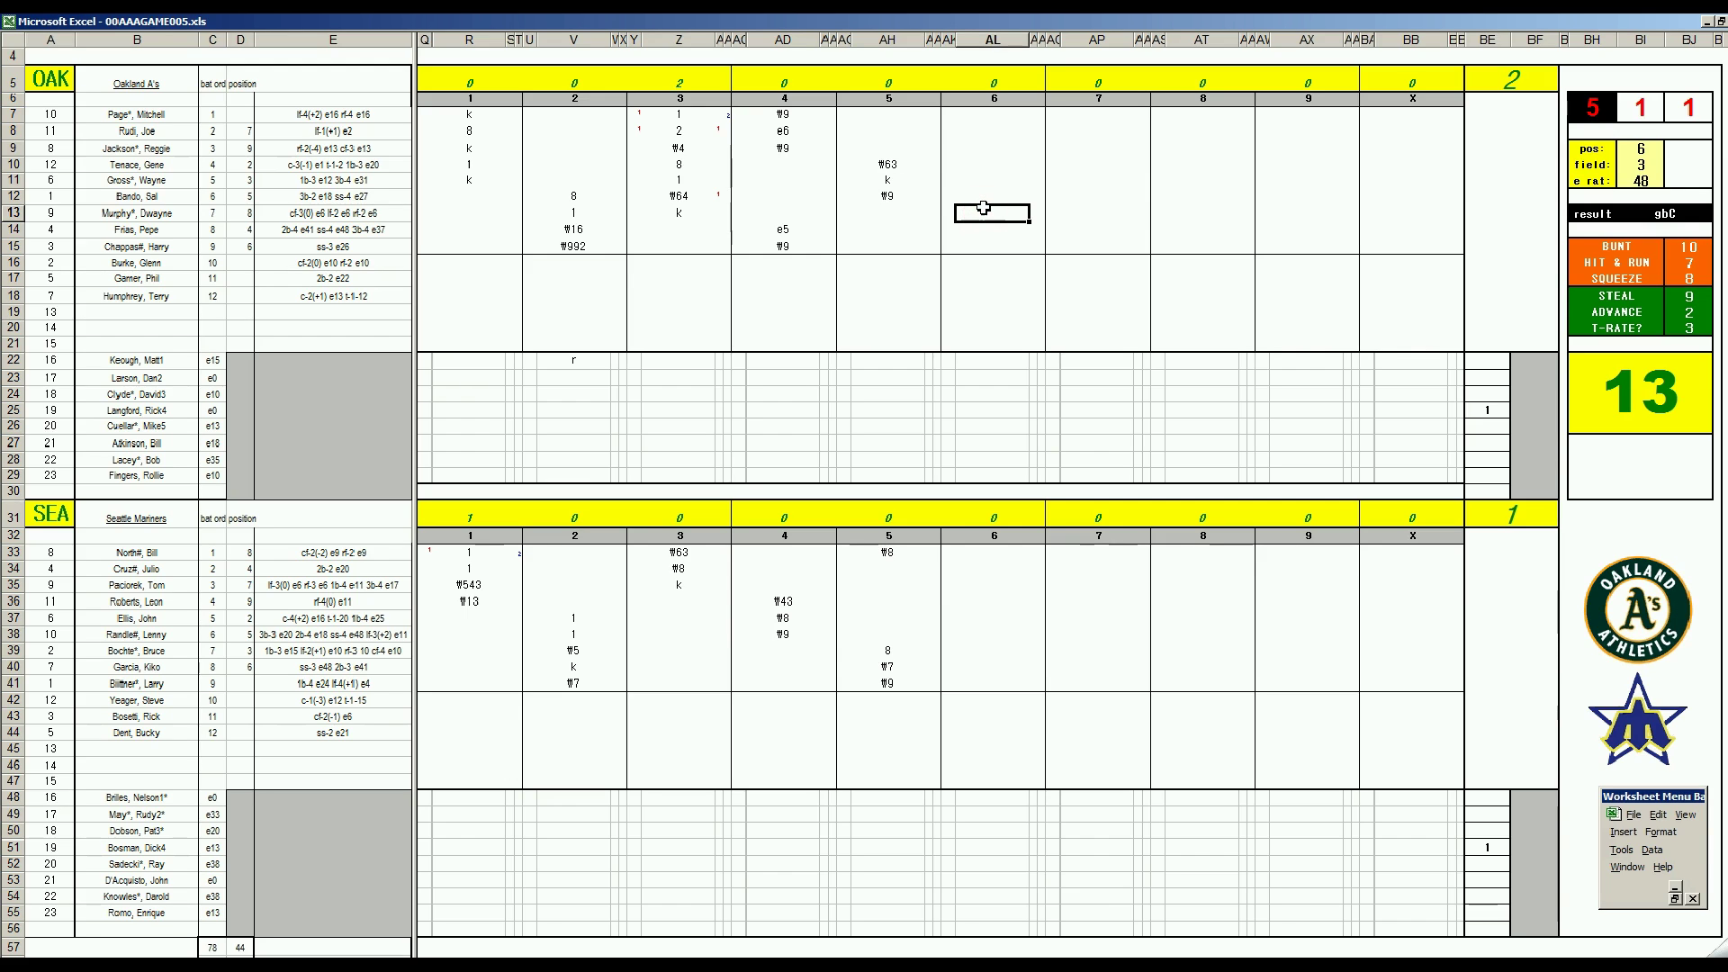
- Enter Oakland's sixth-inning results ₩9, 1 and ₩54 in rows 13–15, and 1 in row 7
text(\9)
key(Return)
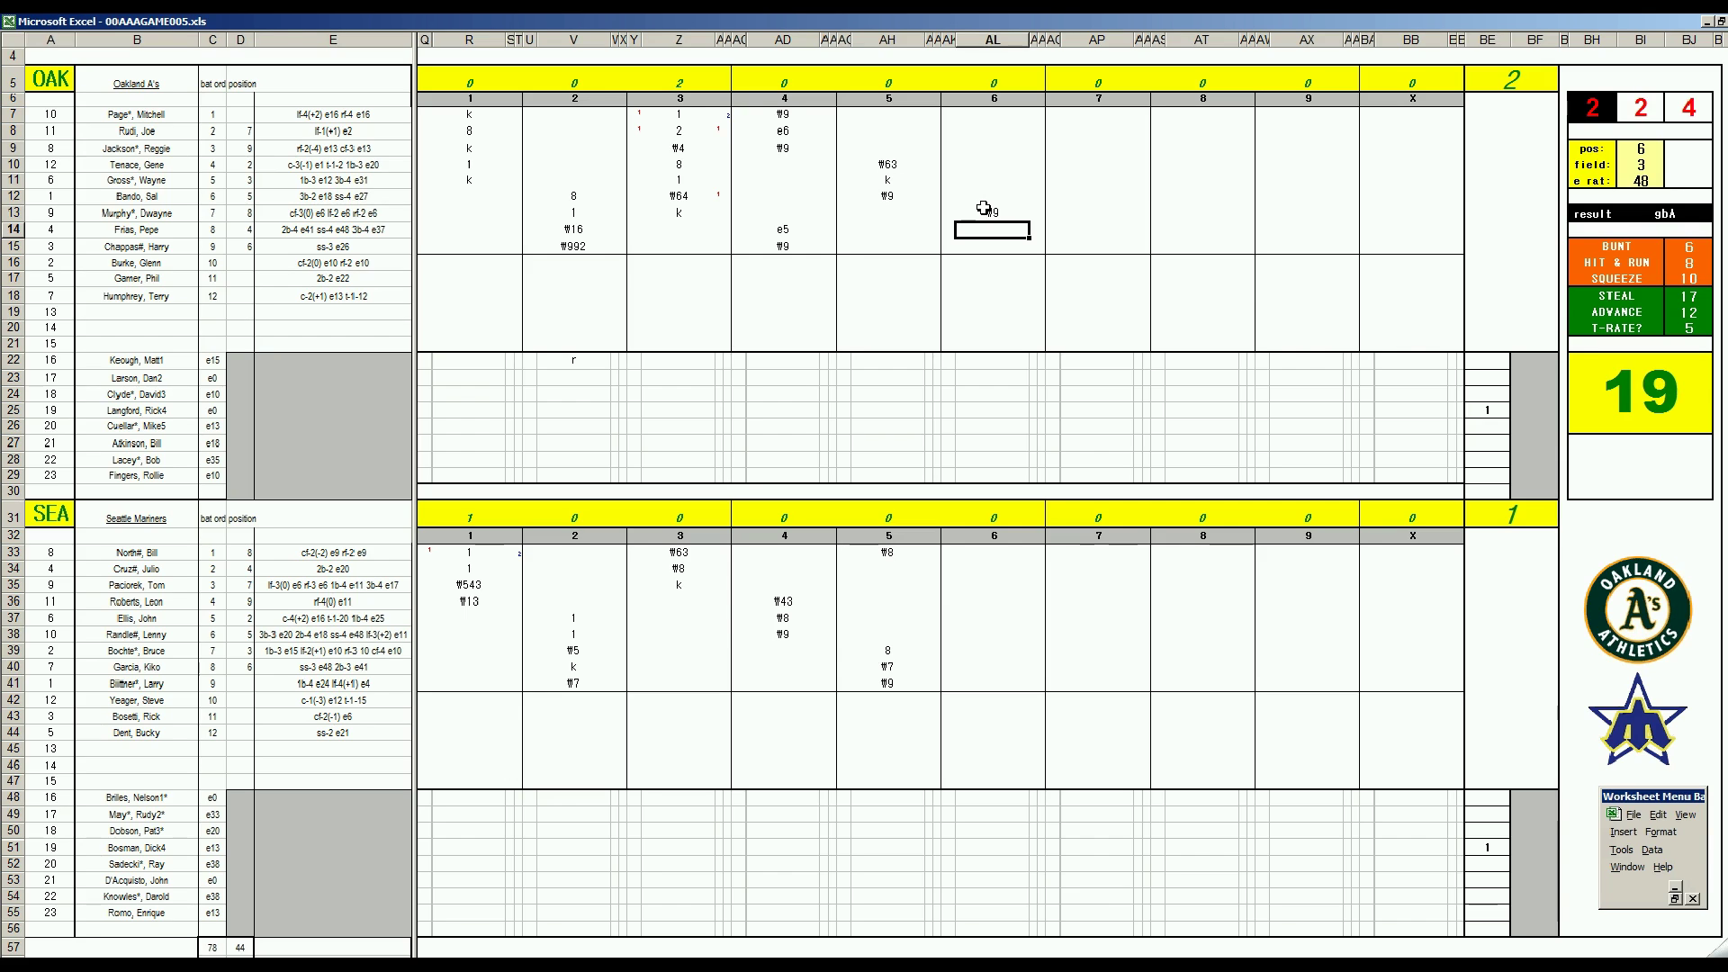
text(1)
key(Return)
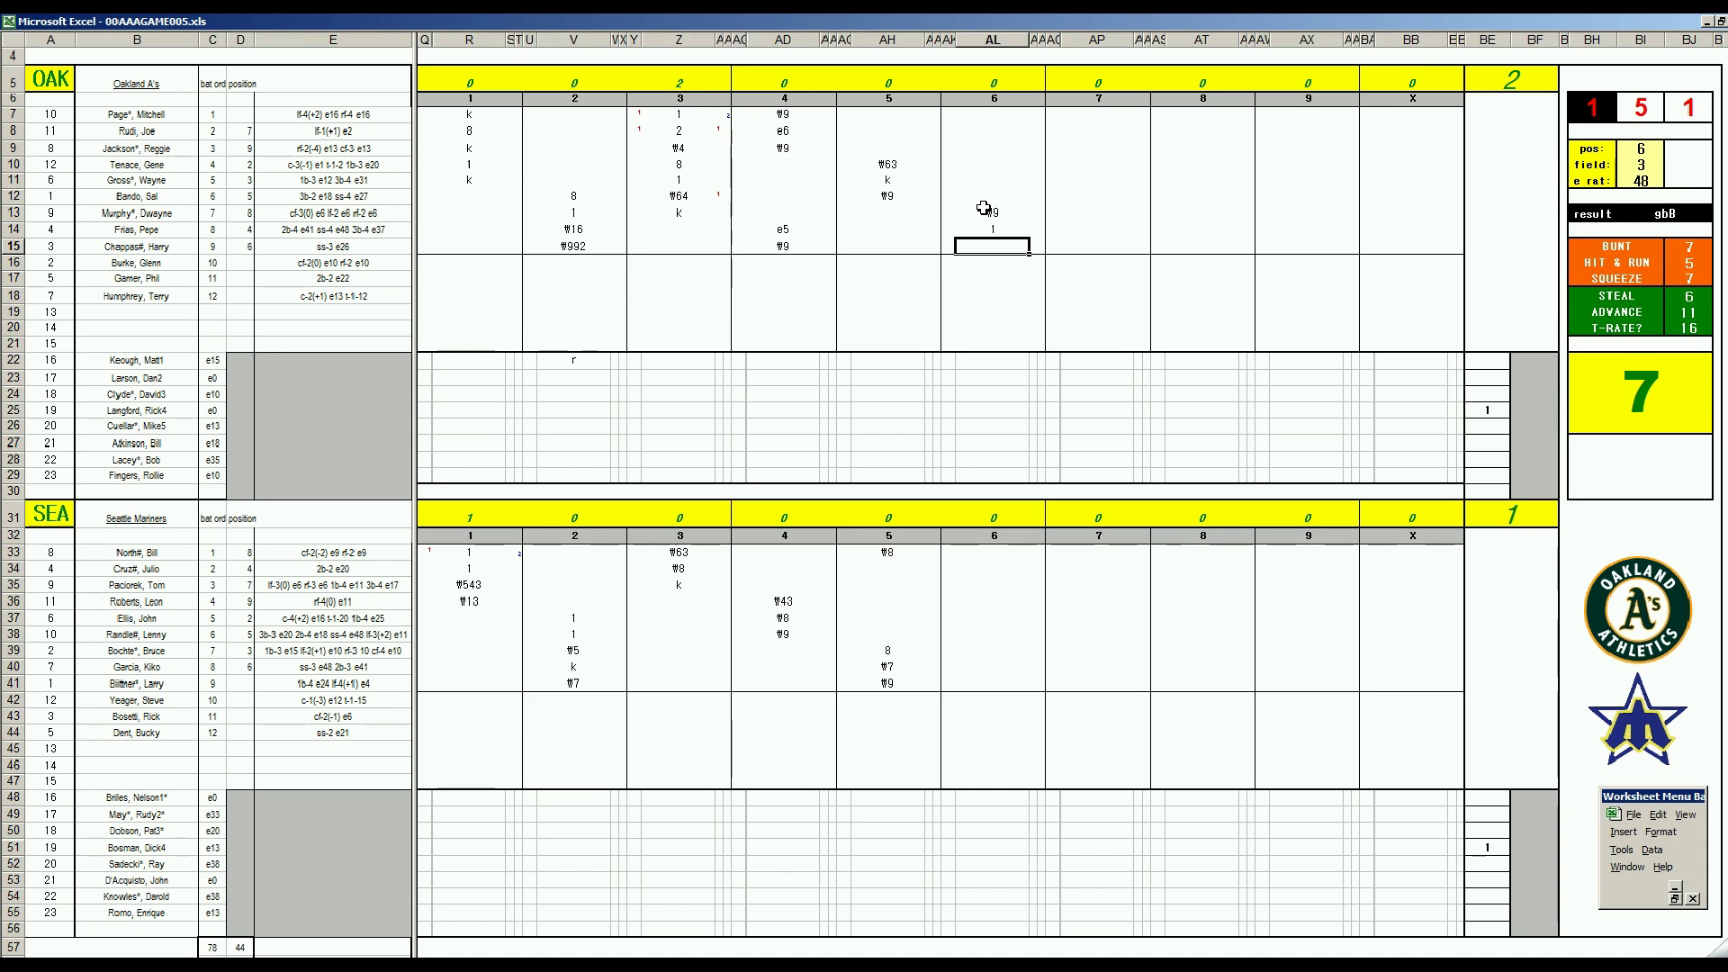
text(\54)
key(Return)
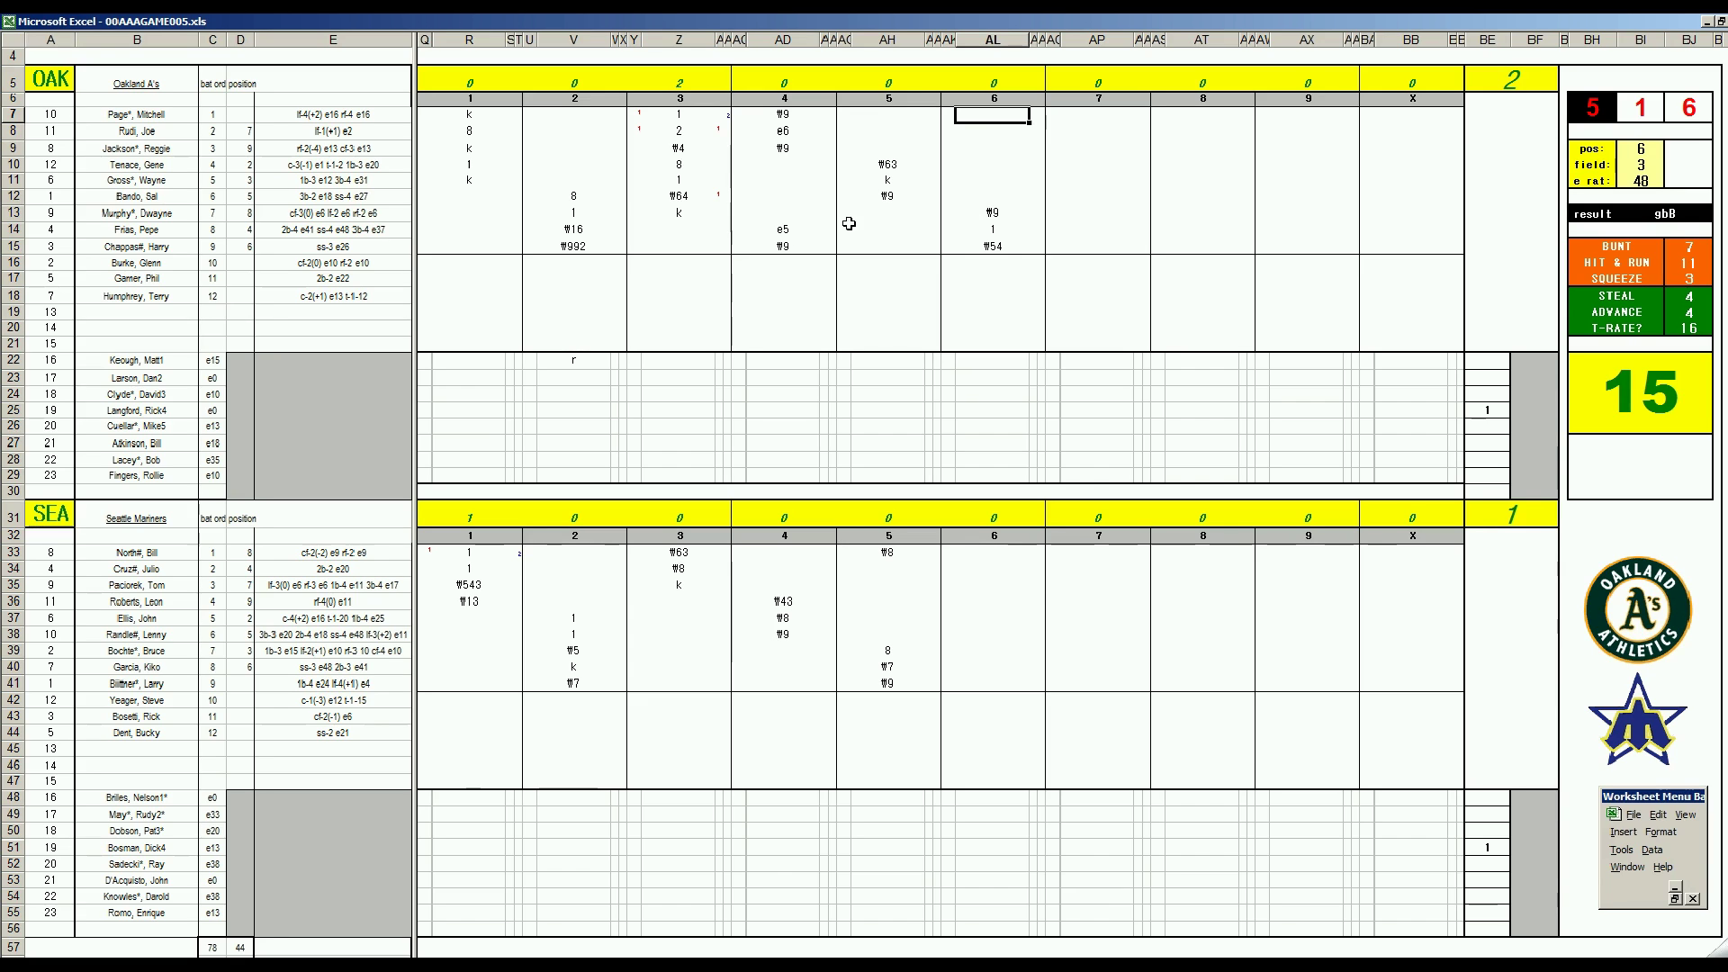
text(1)
key(Return)
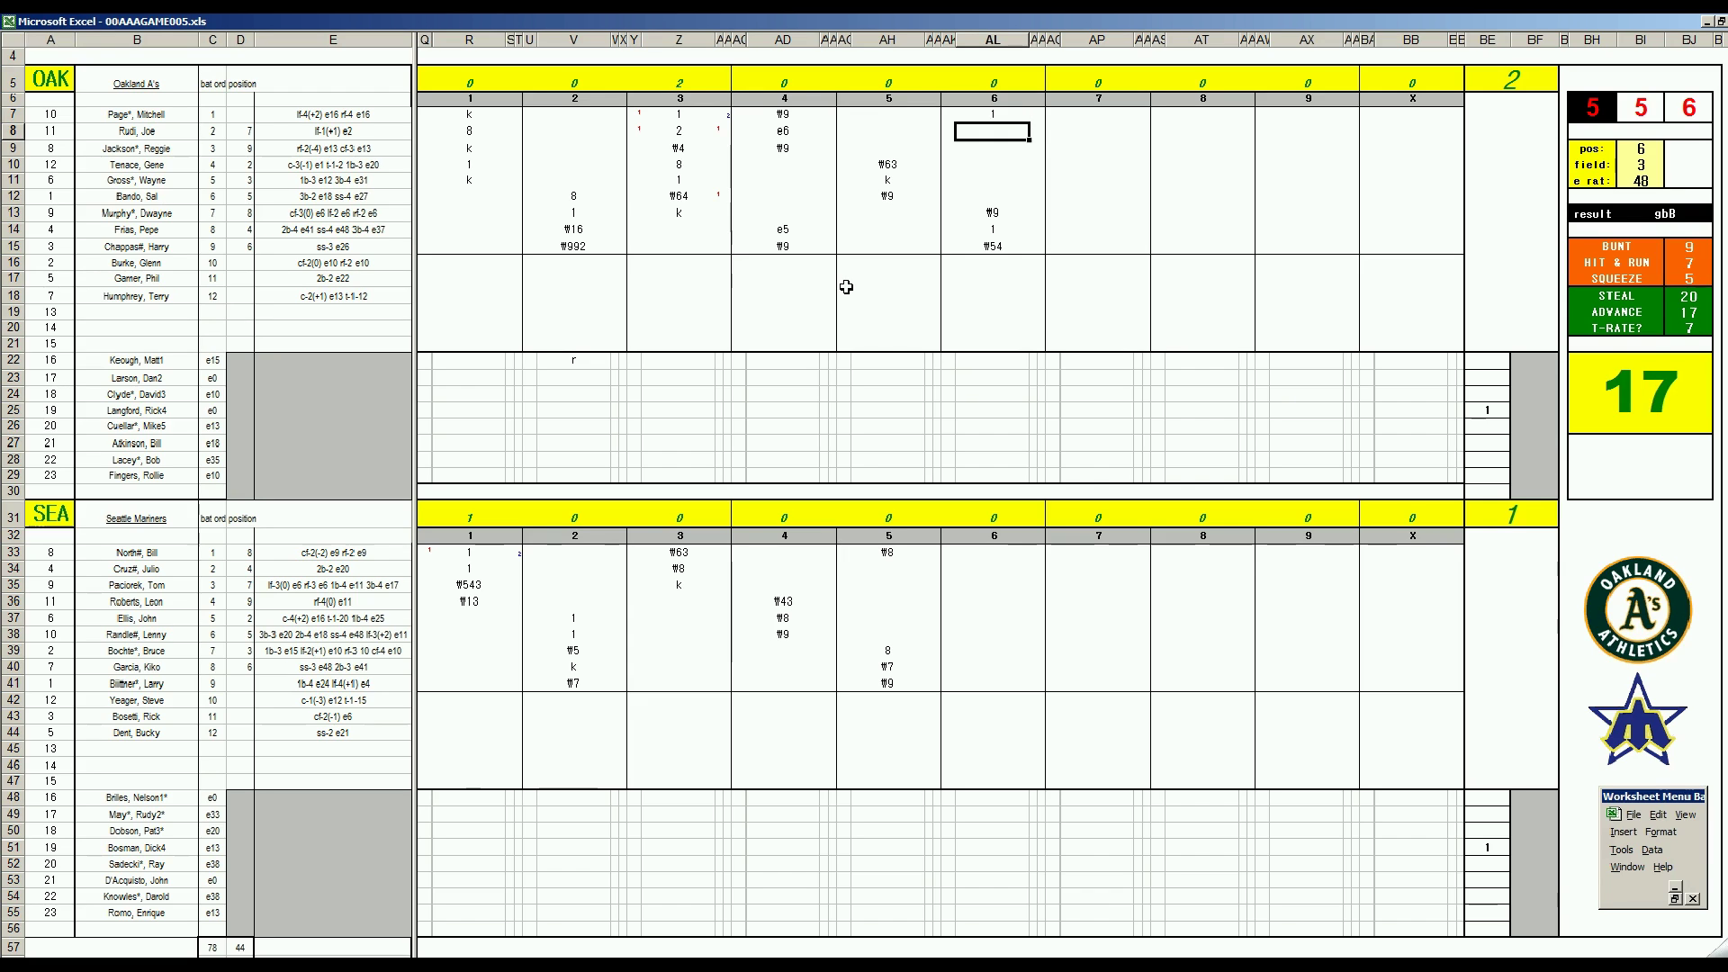
- Set the fielder's pos to 9, field to 4 and e rat to 11
key(Tab)
text(9)
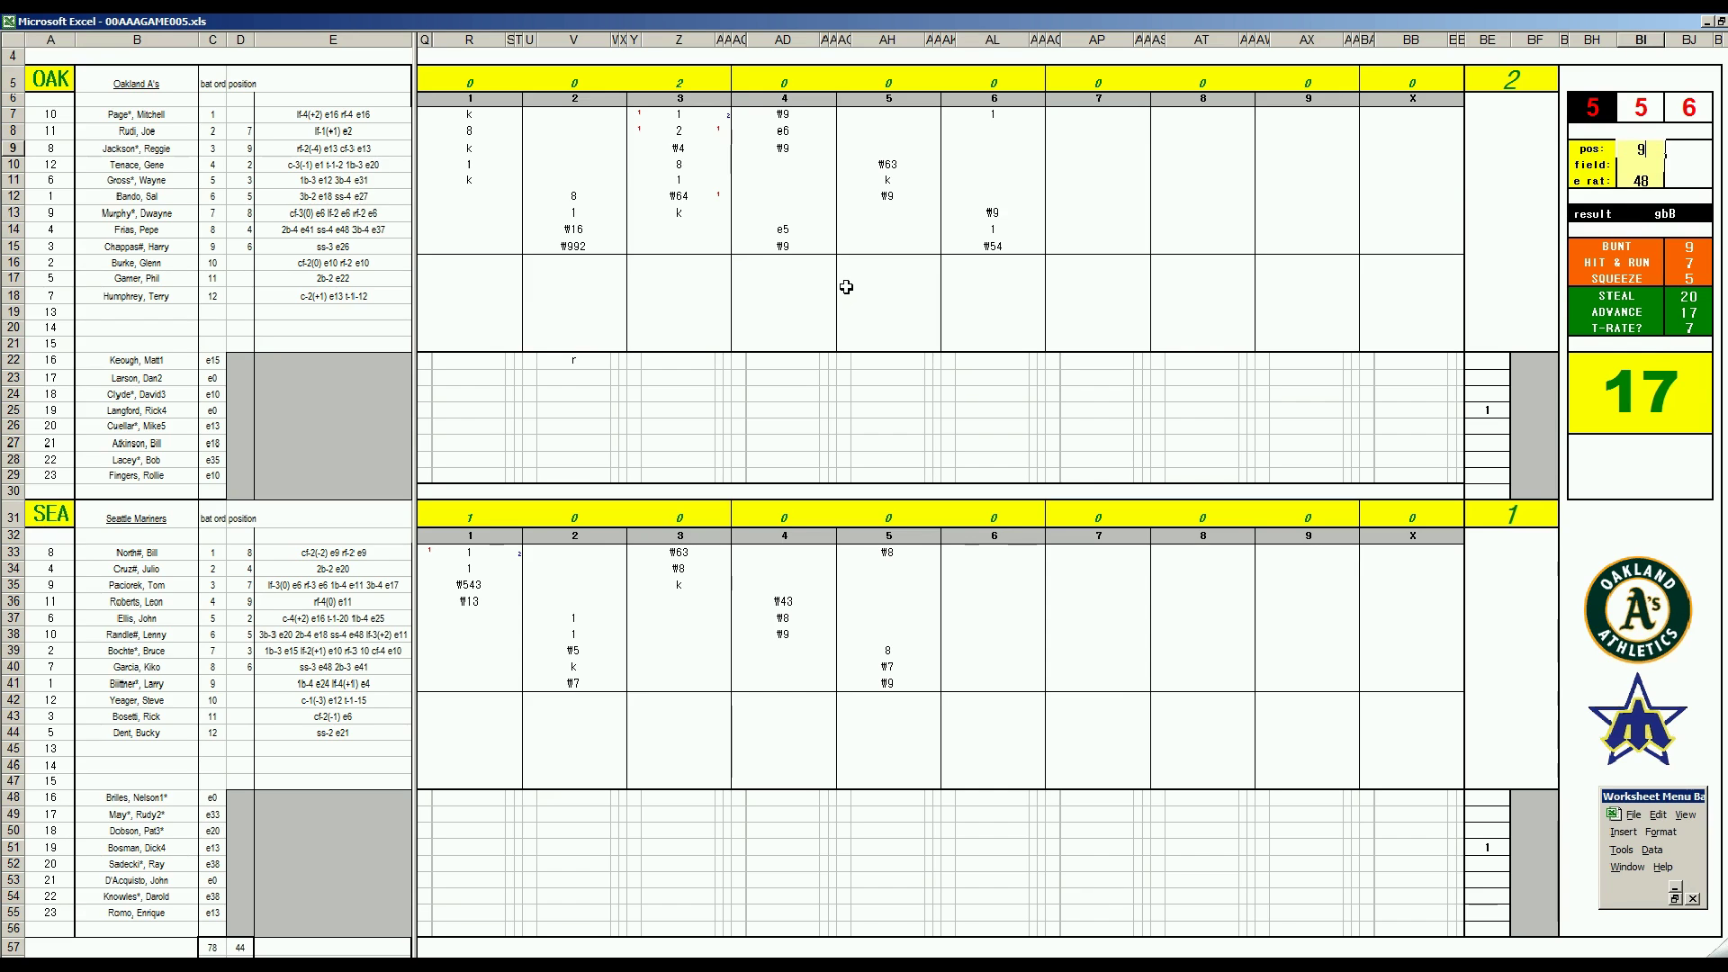
key(Return)
text(4)
key(Return)
text(11)
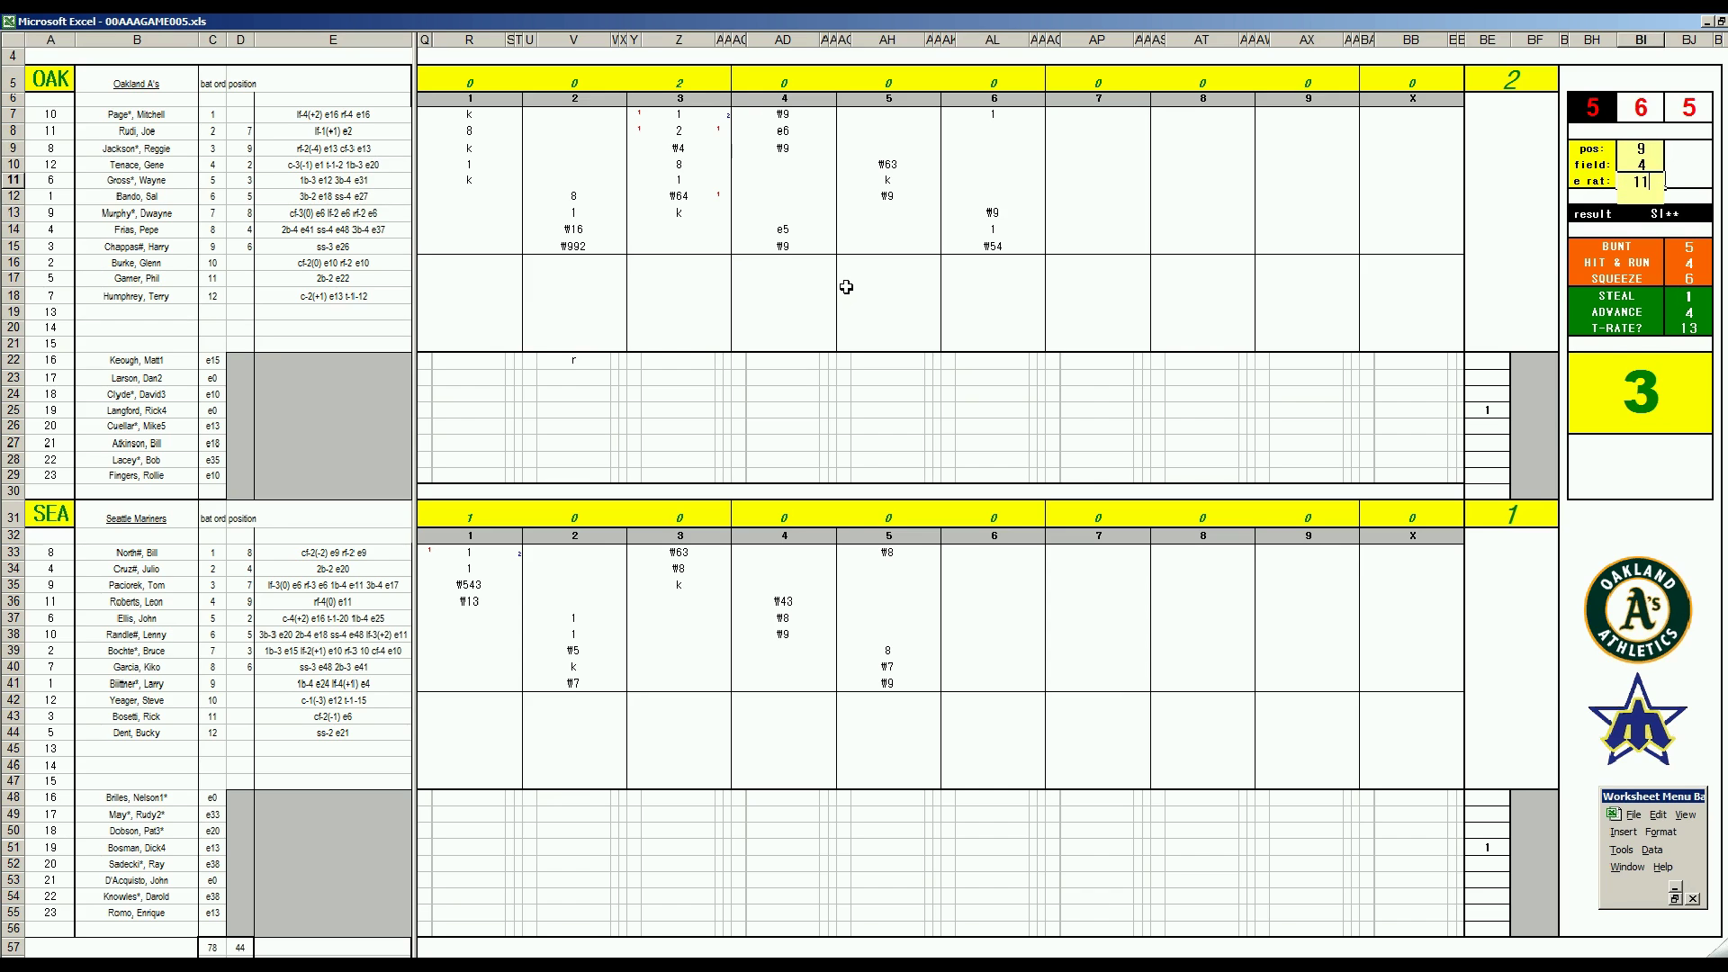
key(Return)
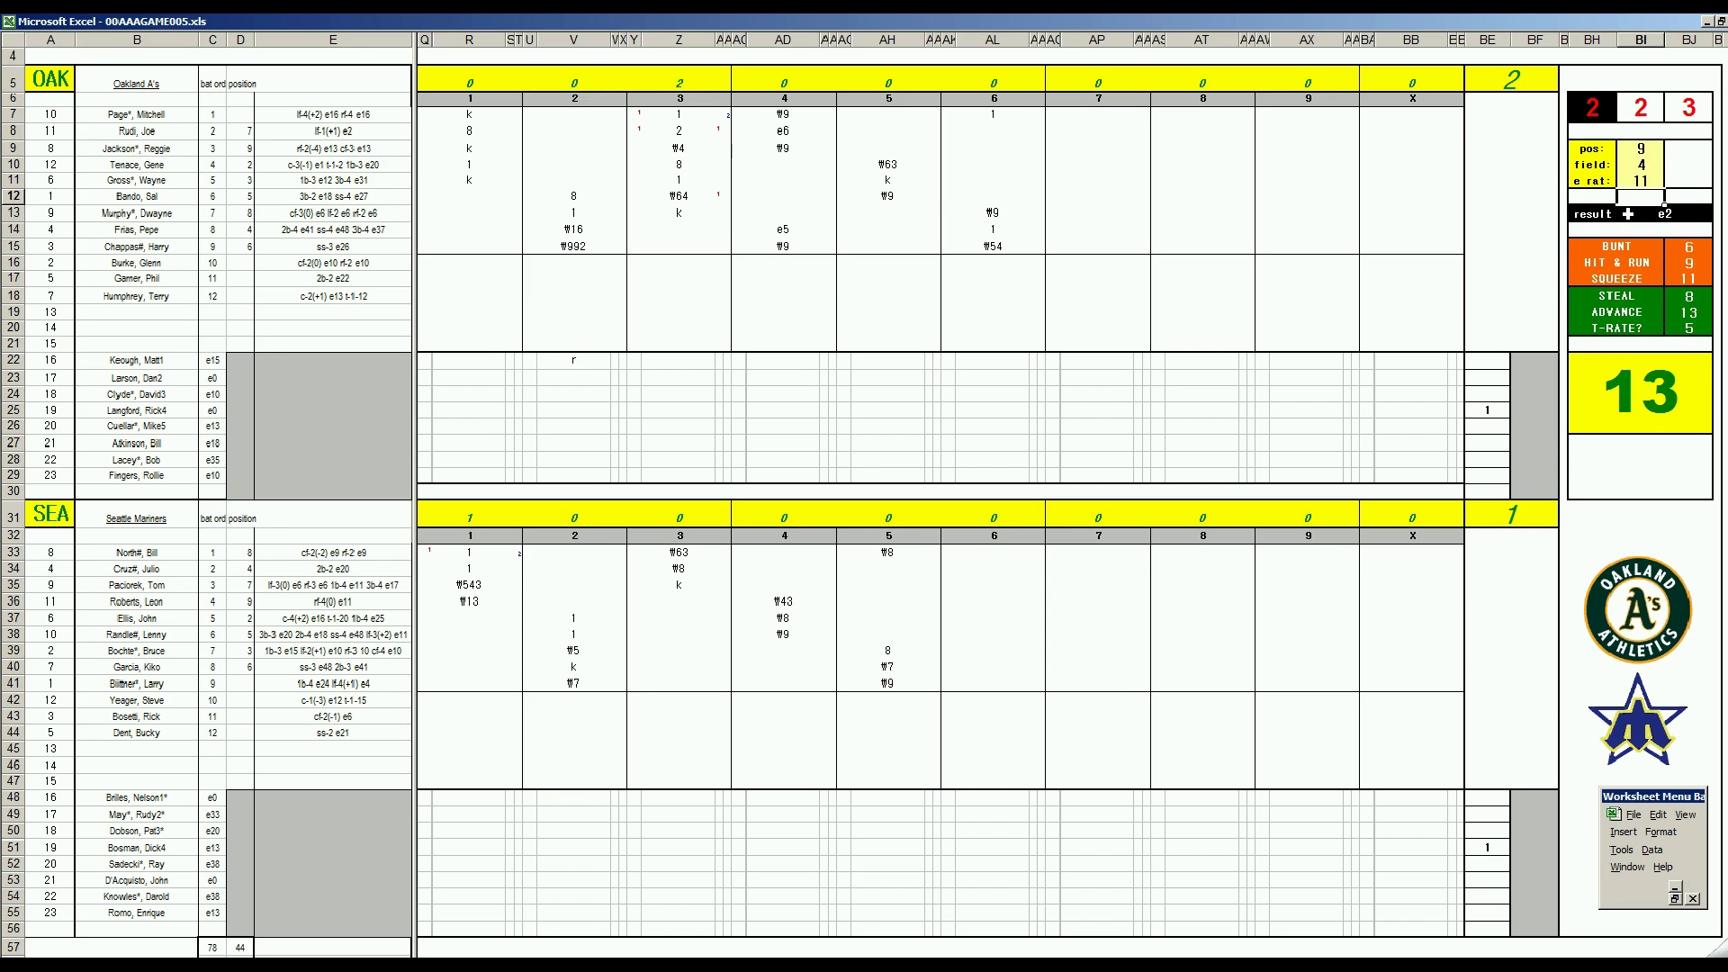
- Add 2e9 in row 8, mark the run with 1 in AK15, and enter 2/3 innings in row 51
click(1001, 130)
text('2e9)
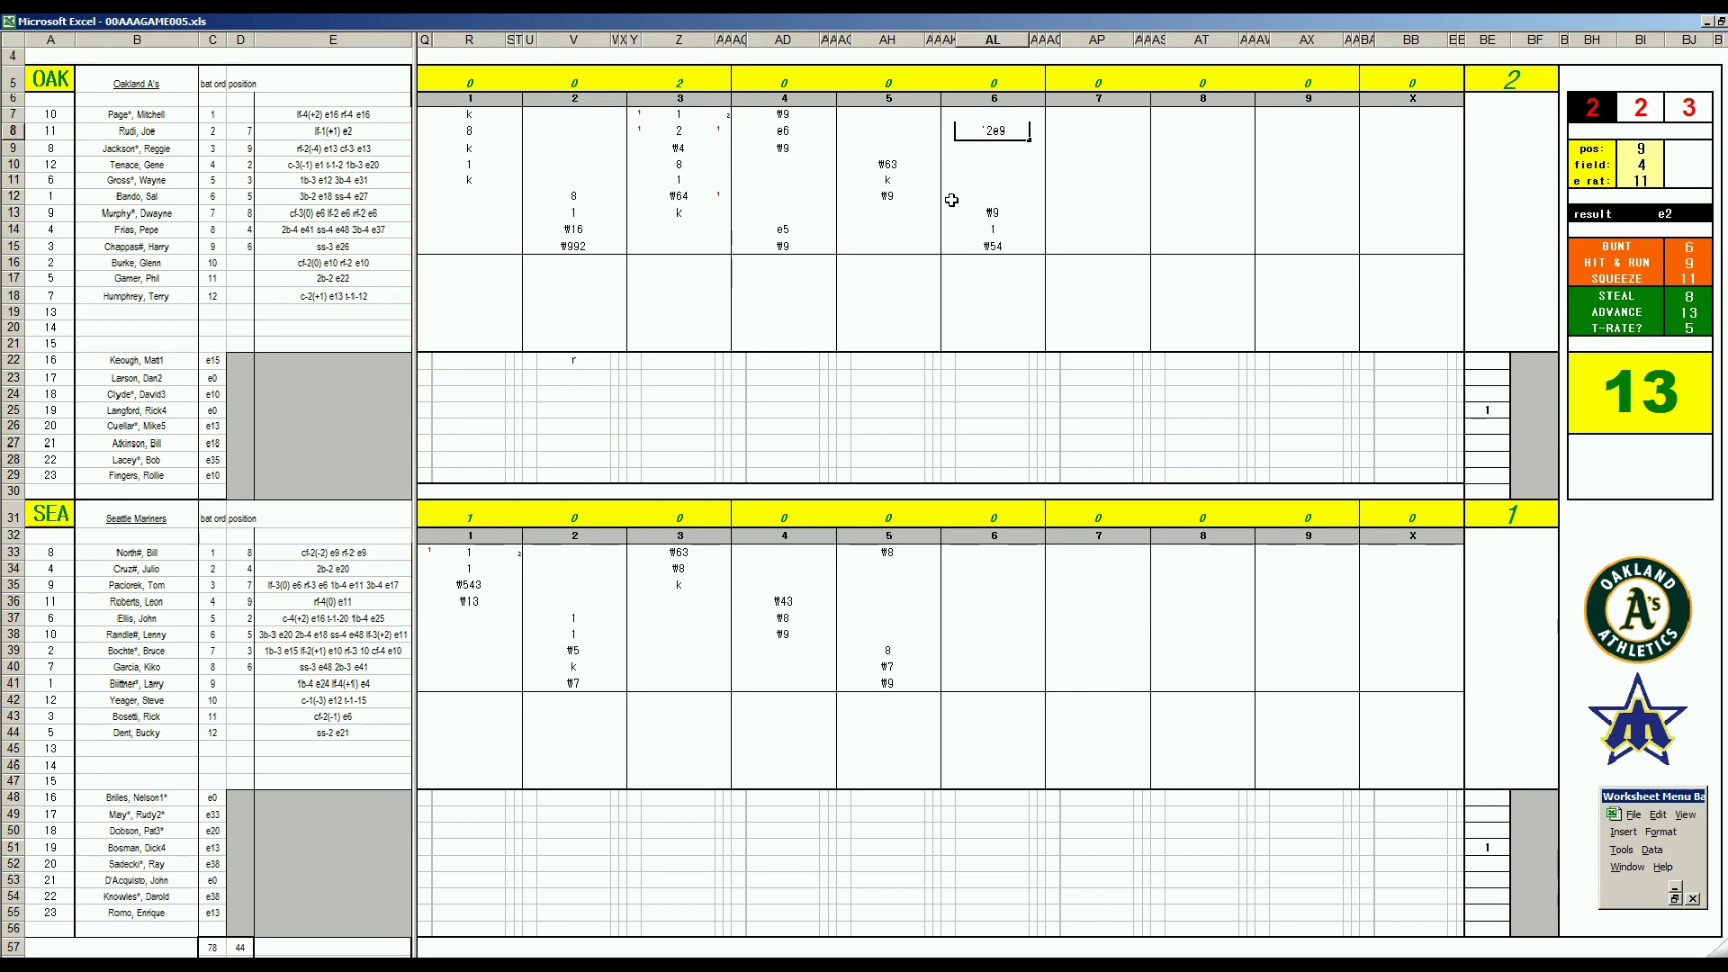
key(Left)
key(Down)
key(Down)
key(Down)
key(Down)
key(Down)
key(Down)
key(Down)
text(1)
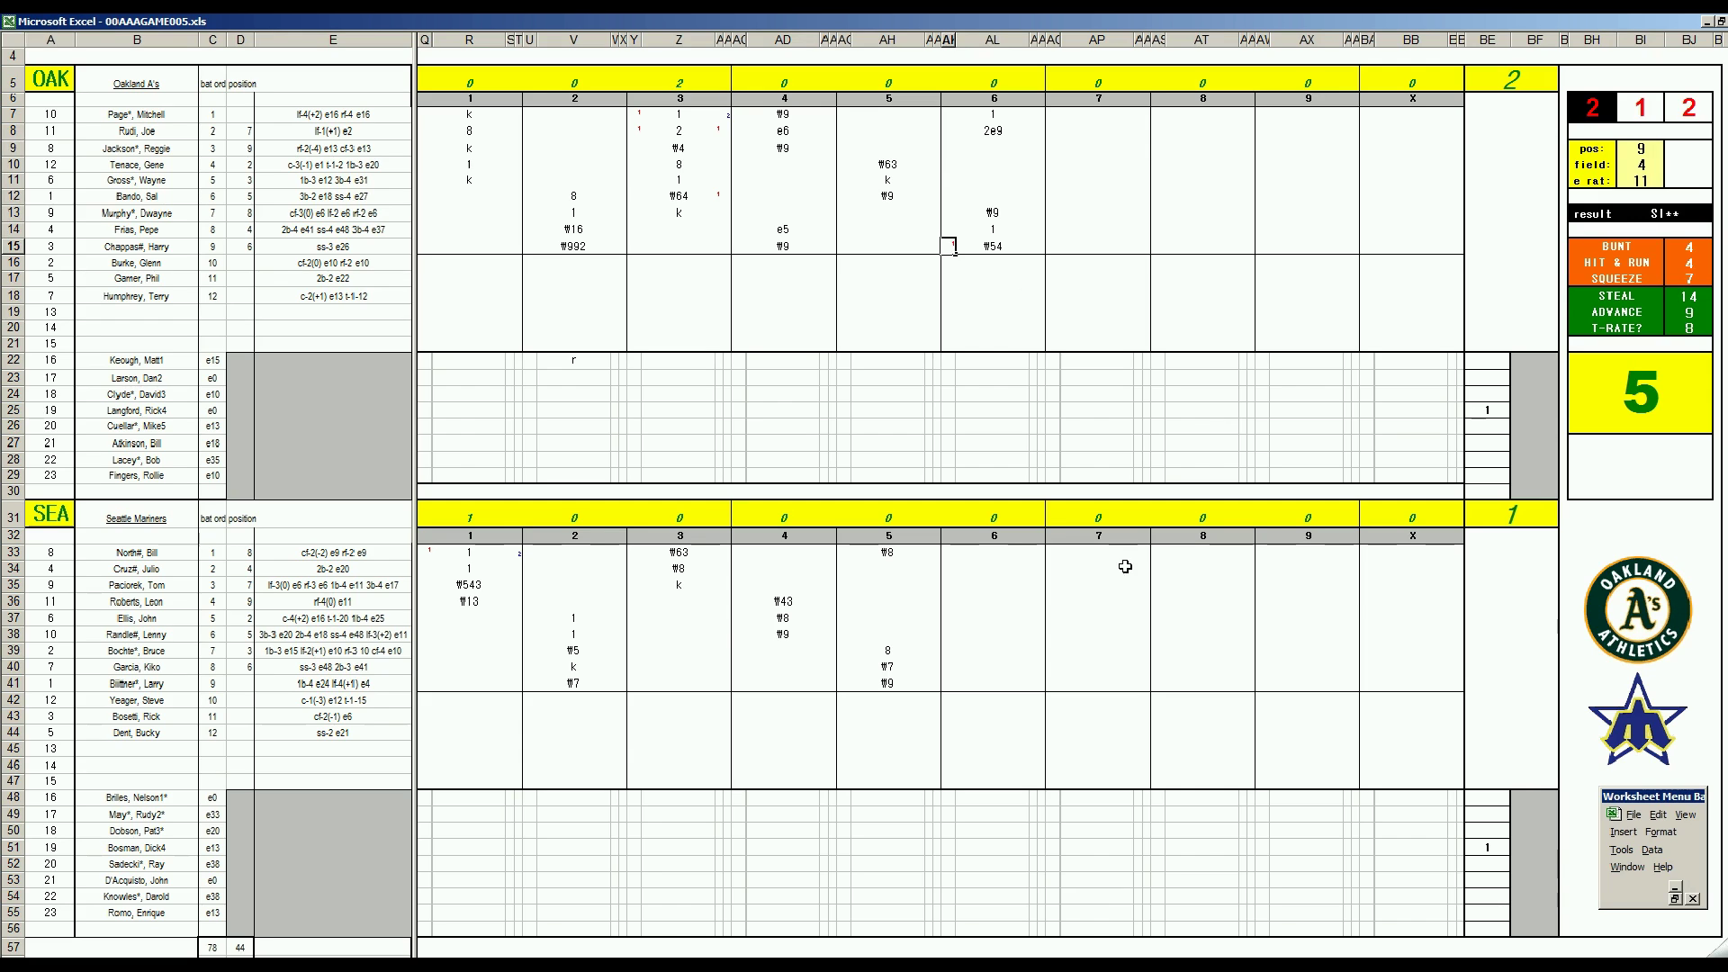
click(1524, 848)
text(2/3)
key(Return)
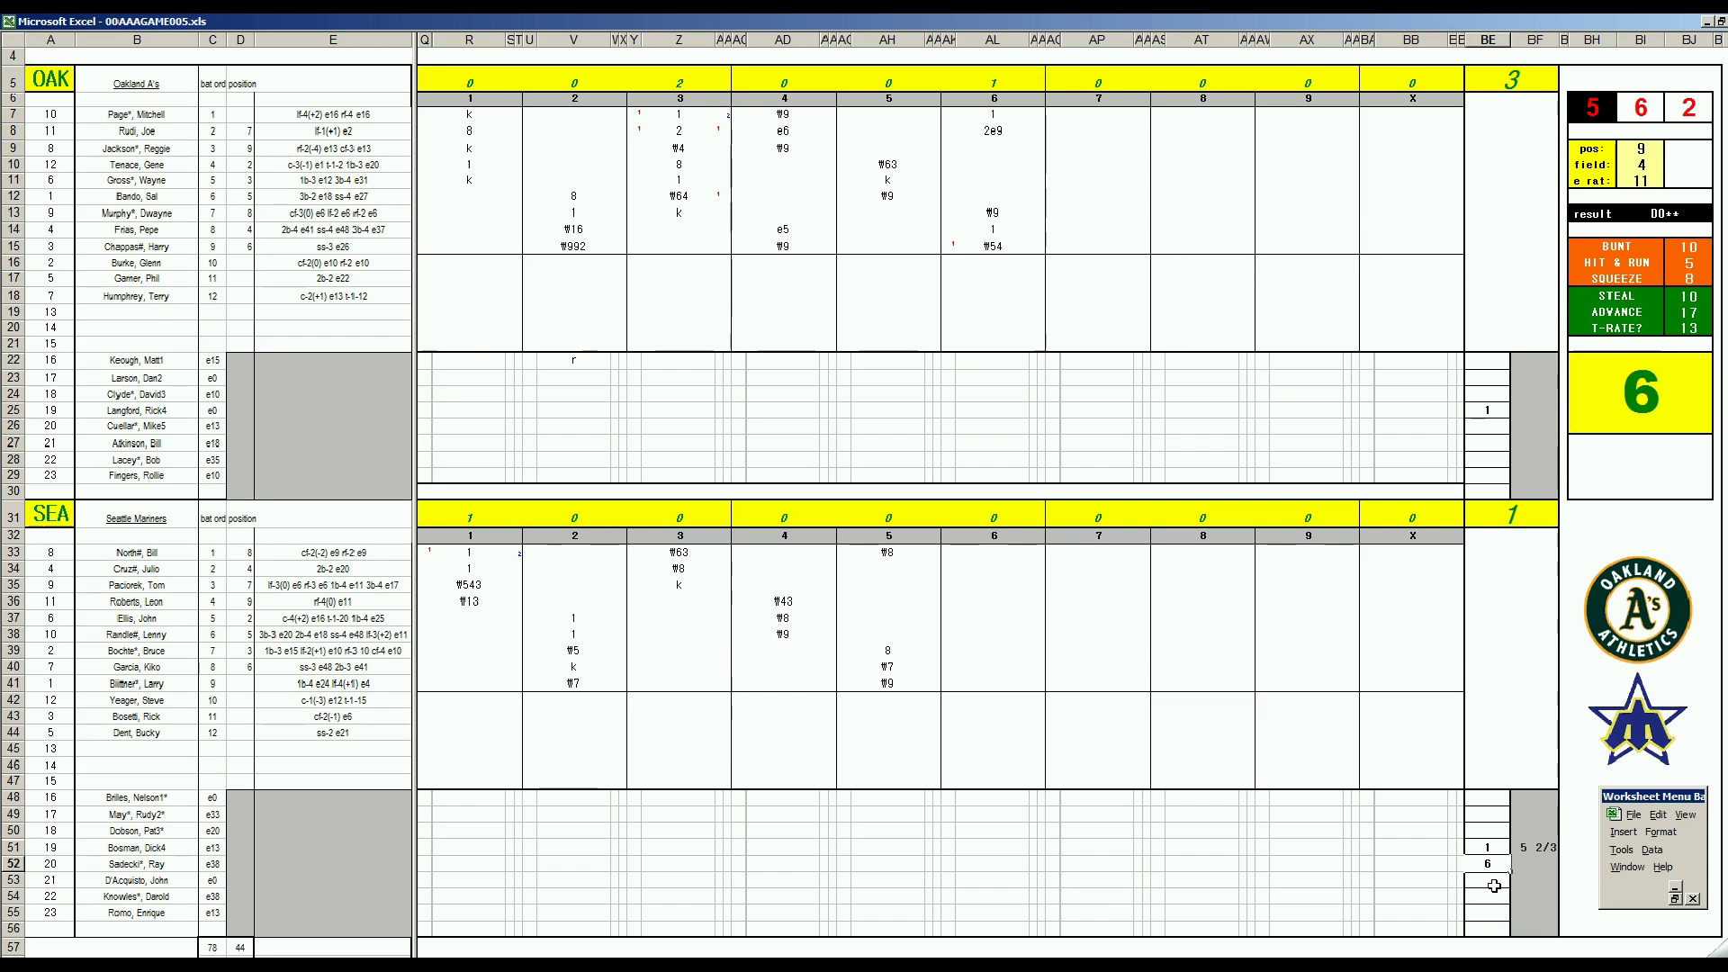
- Select row 9 of Oakland's sixth inning in cell AL9
click(996, 150)
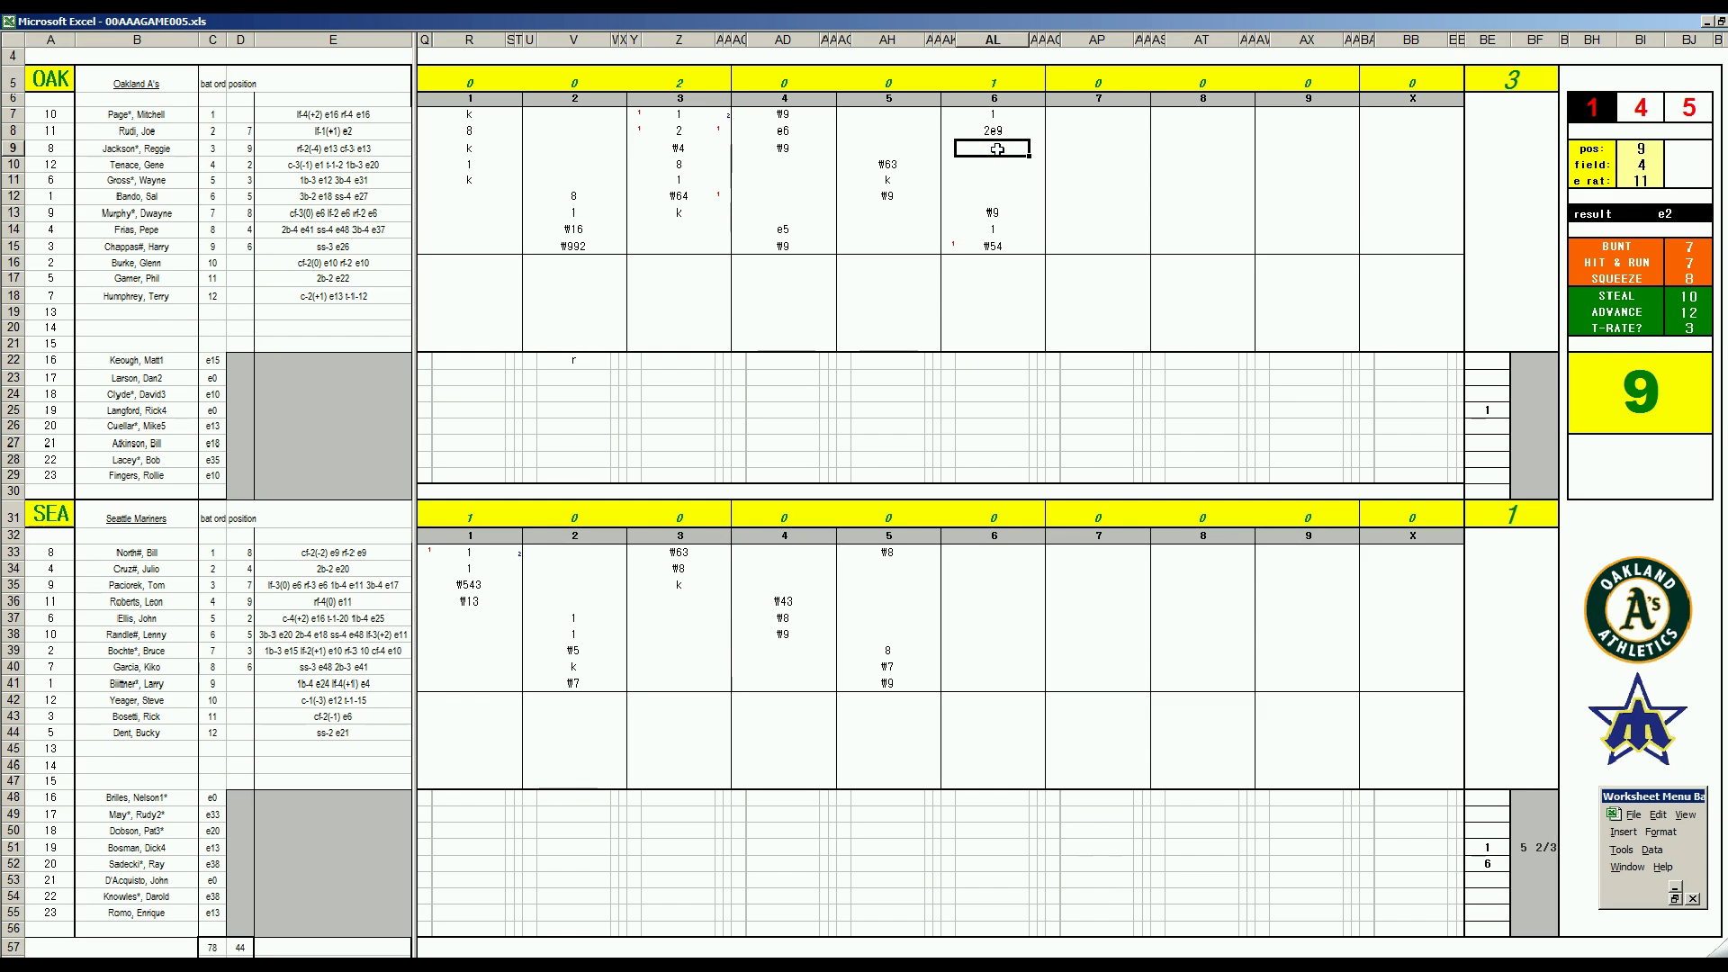
- Record k for row 9 of Oakland's sixth and ₩7 for row 34 of Seattle's sixth
text(k)
click(997, 570)
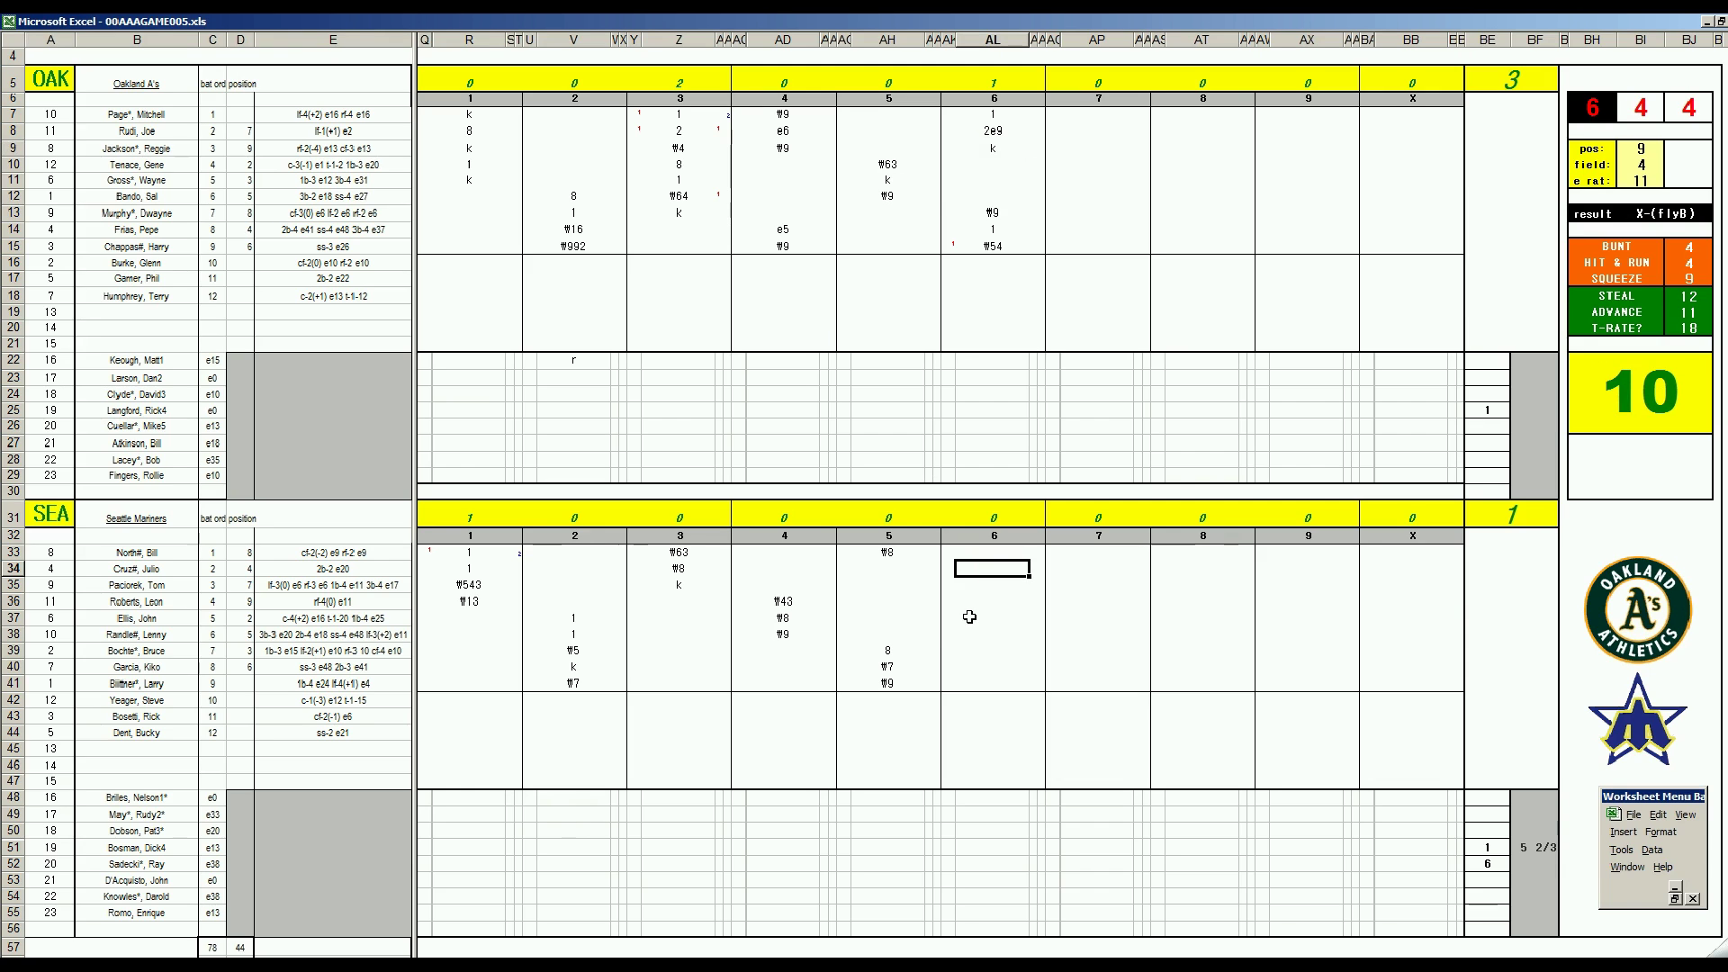
text(#7)
key(Return)
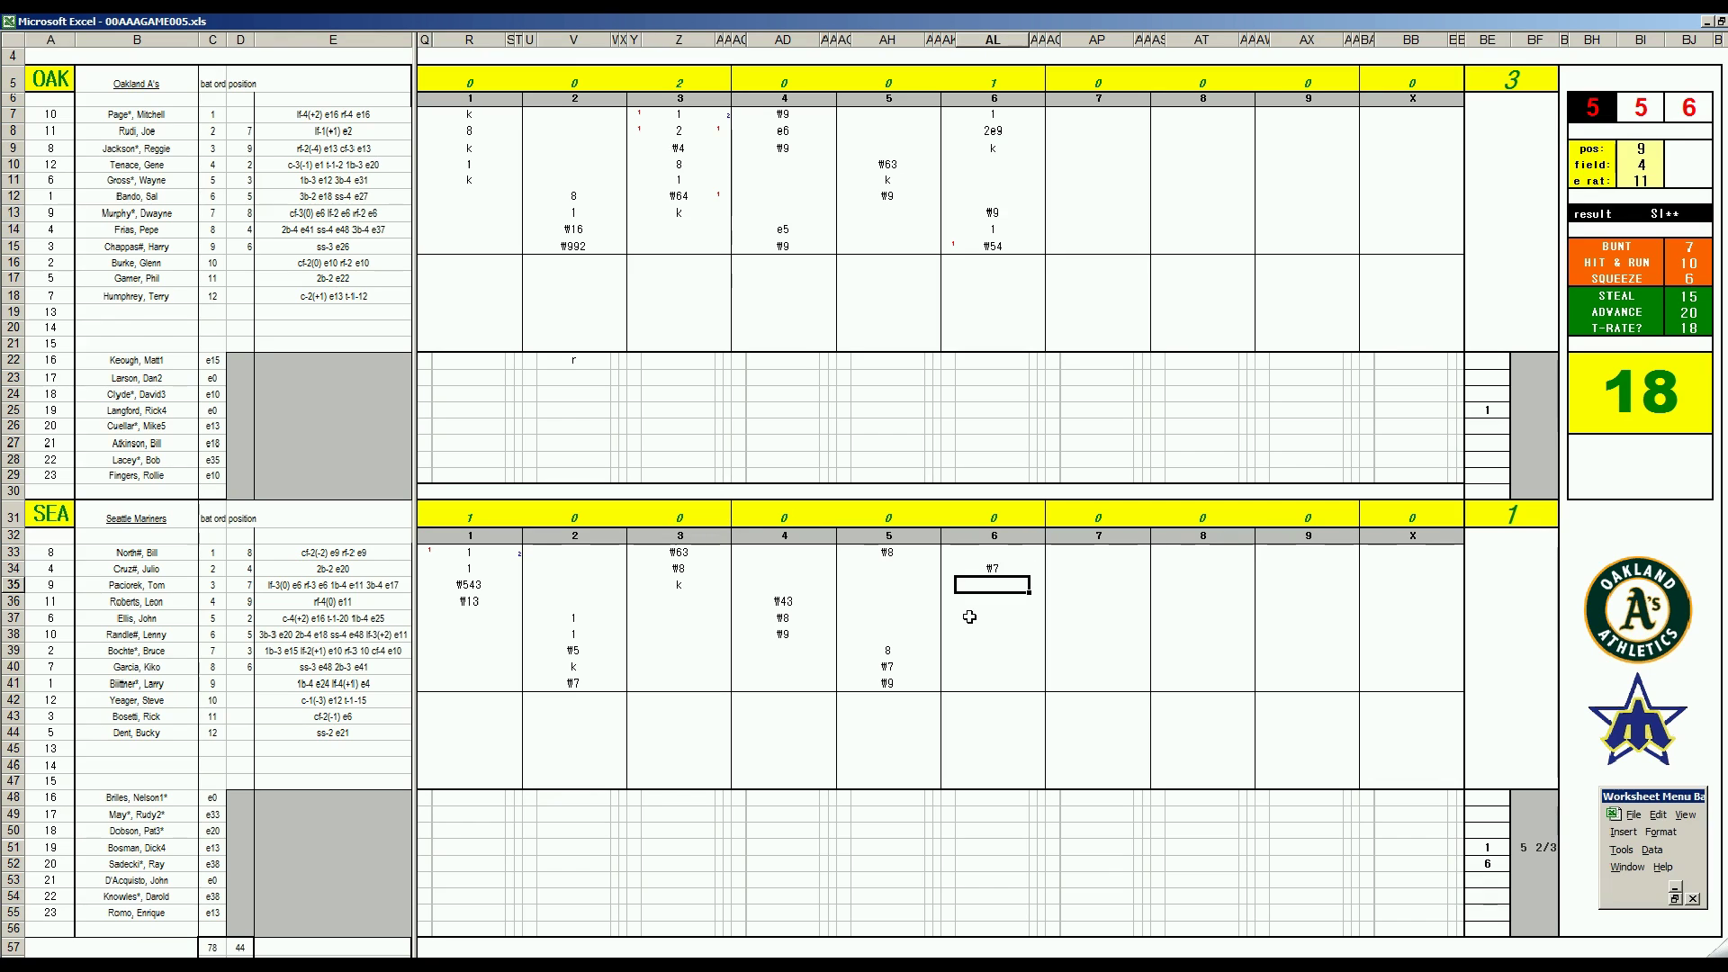
- Enter ₩13 and ₩7 for rows 35–36 of Seattle's sixth inning
key(ctrl+r)
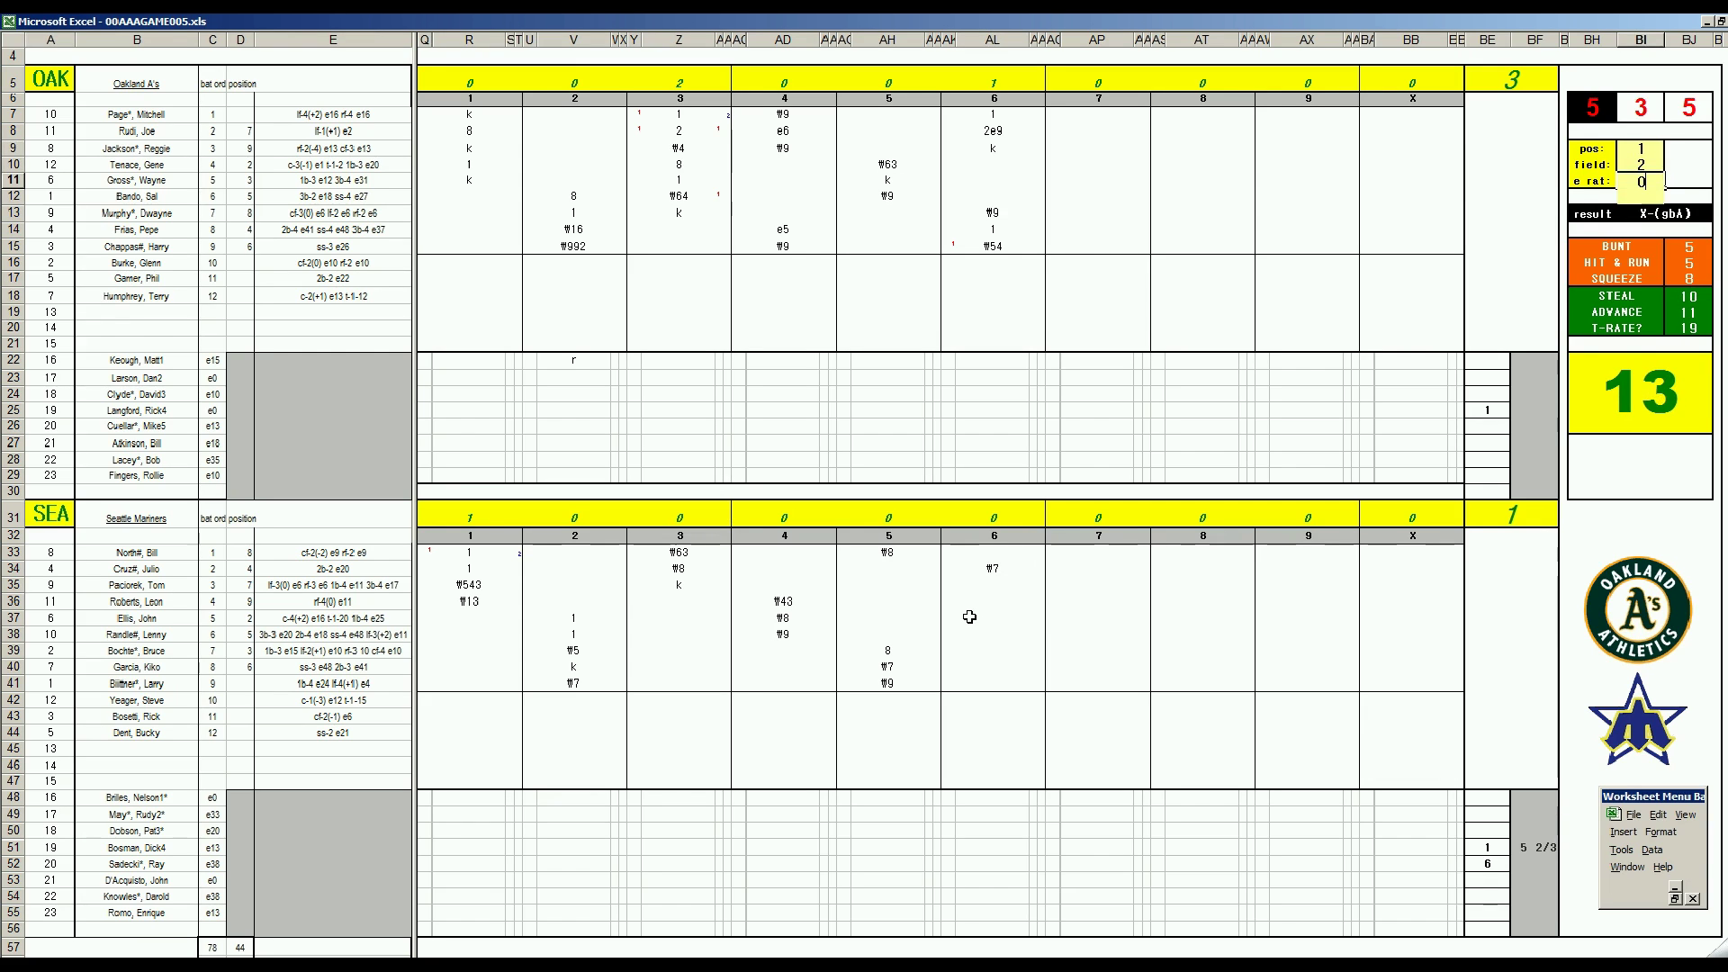
click(1011, 584)
text(#13)
key(Return)
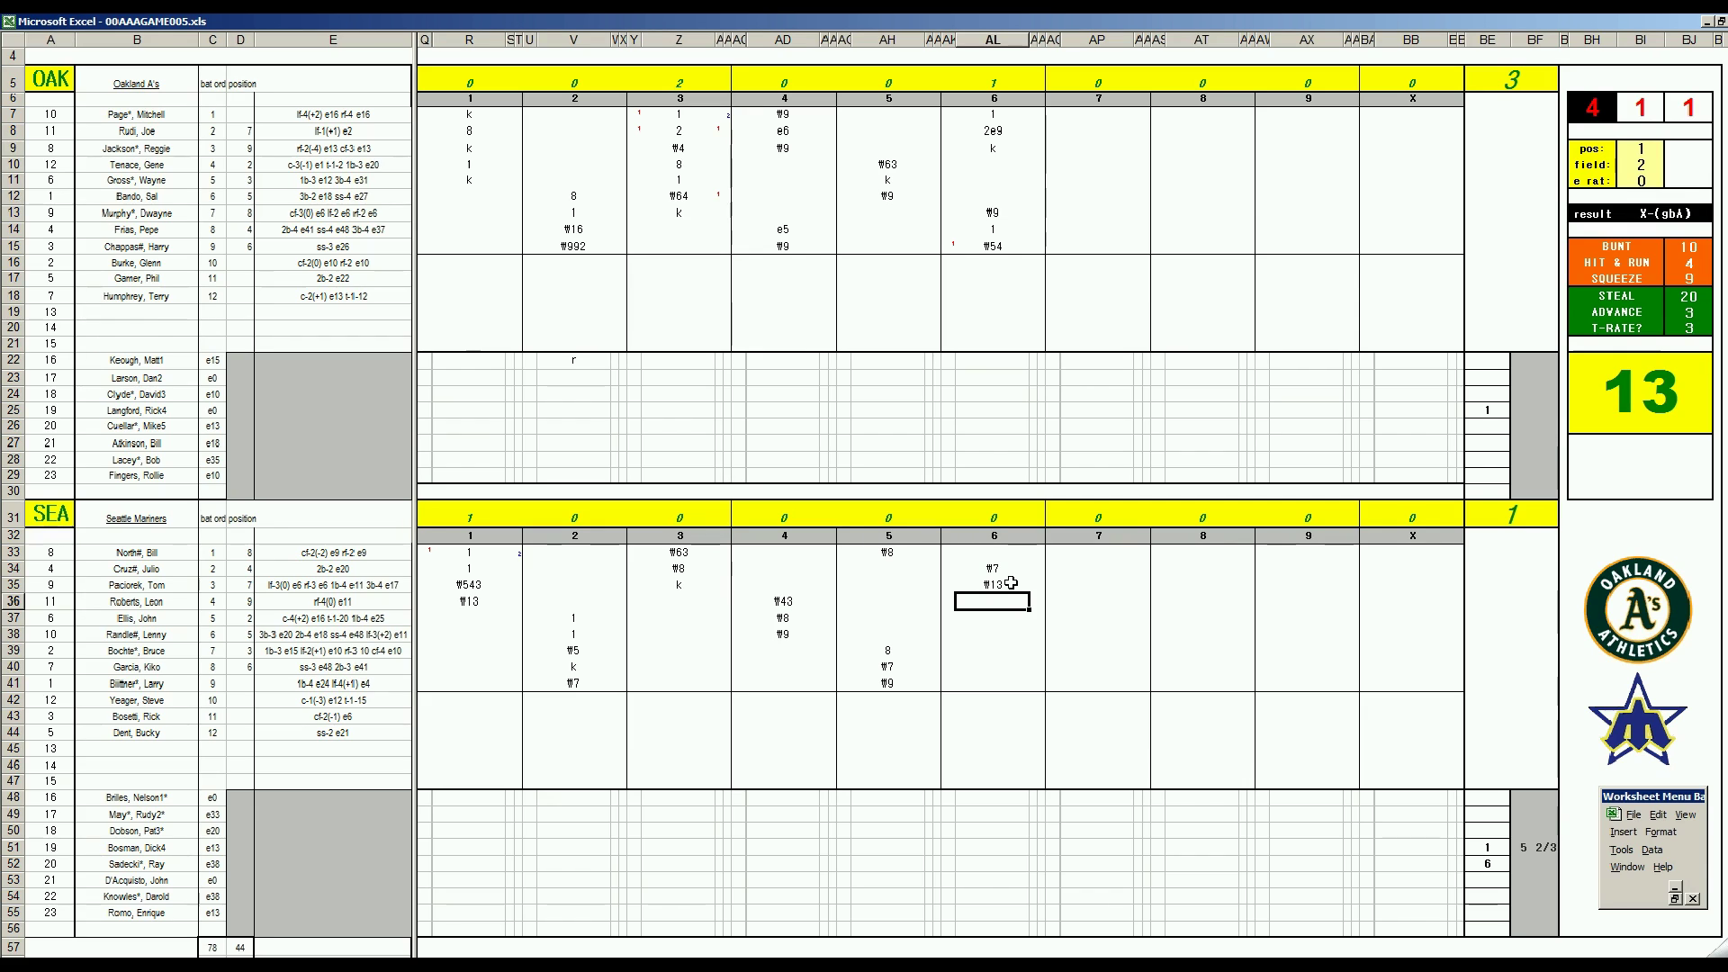
text(#7)
click(1089, 168)
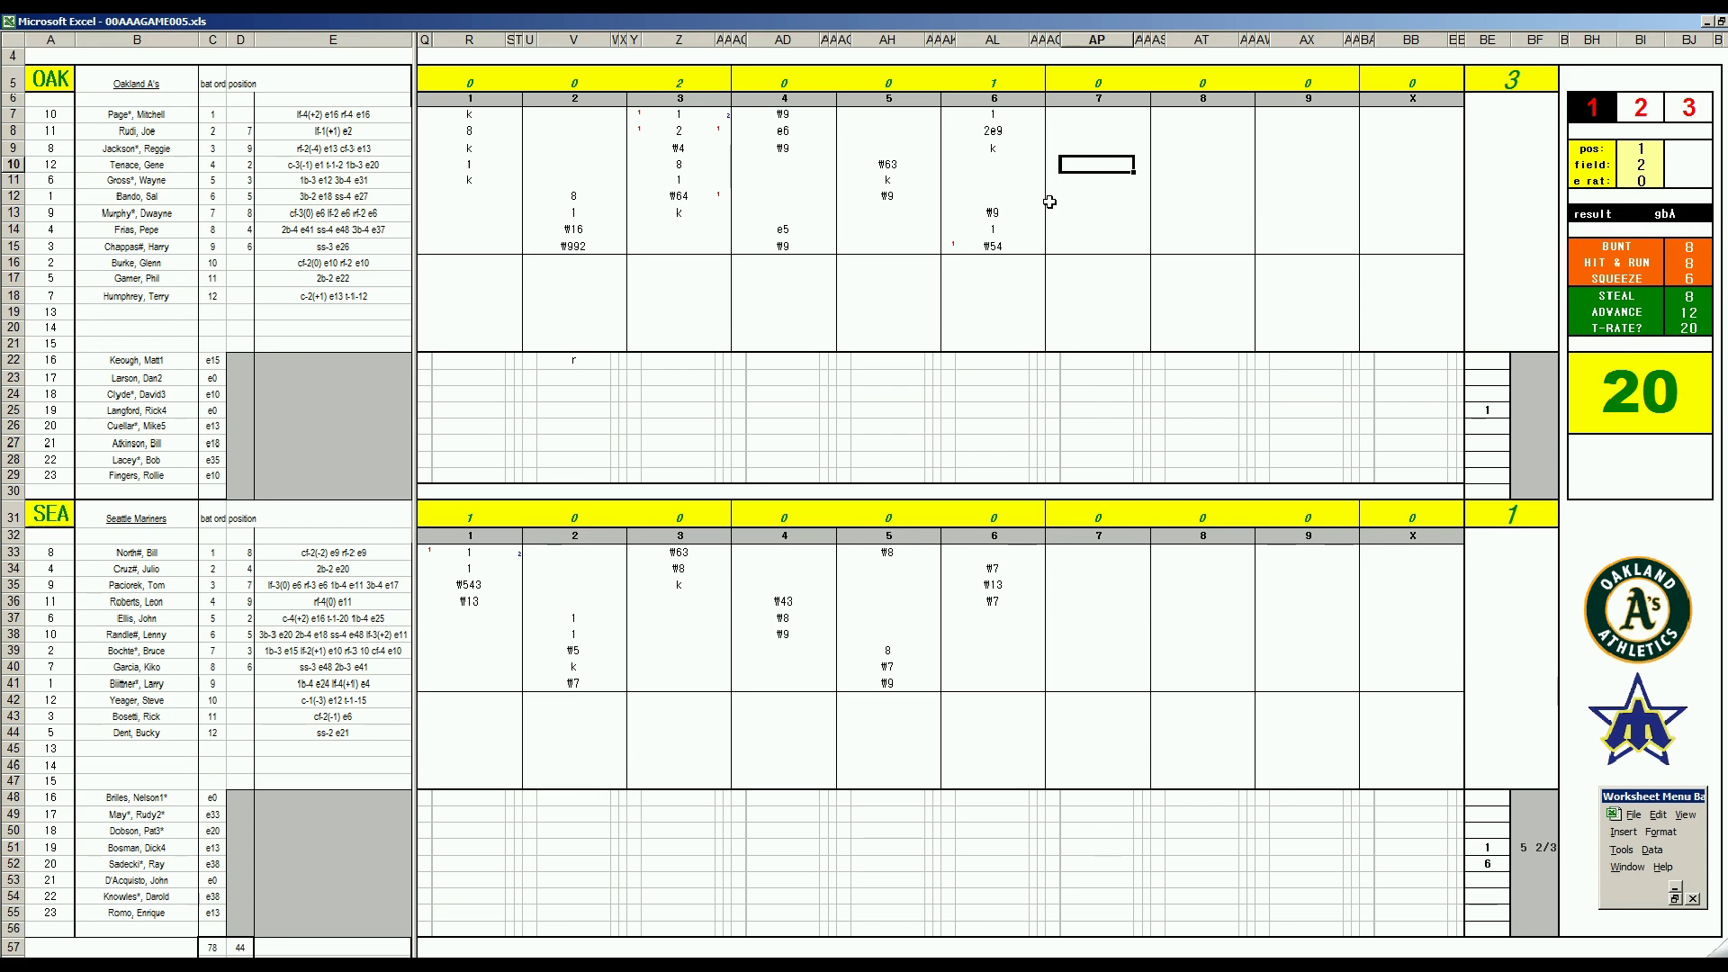
- Enter k, ₩53 and 8 in rows 10–12 of Oakland's seventh, then begin ₩46 in AP13
text(k)
key(Return)
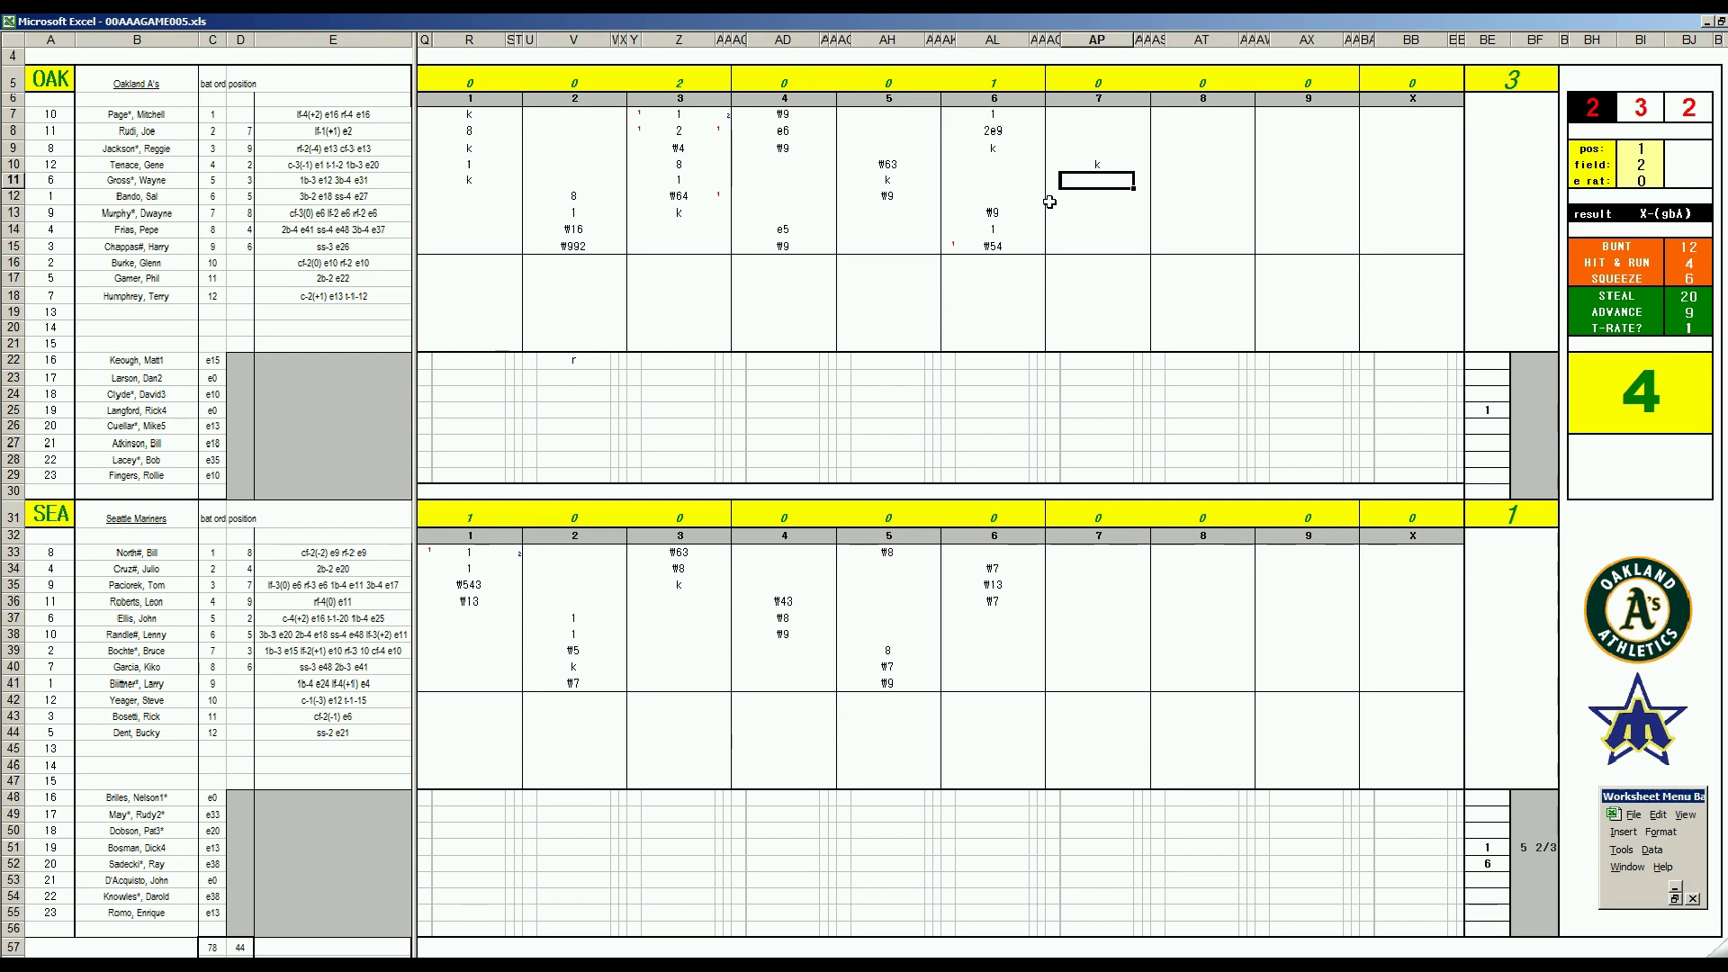
text(#53)
key(Return)
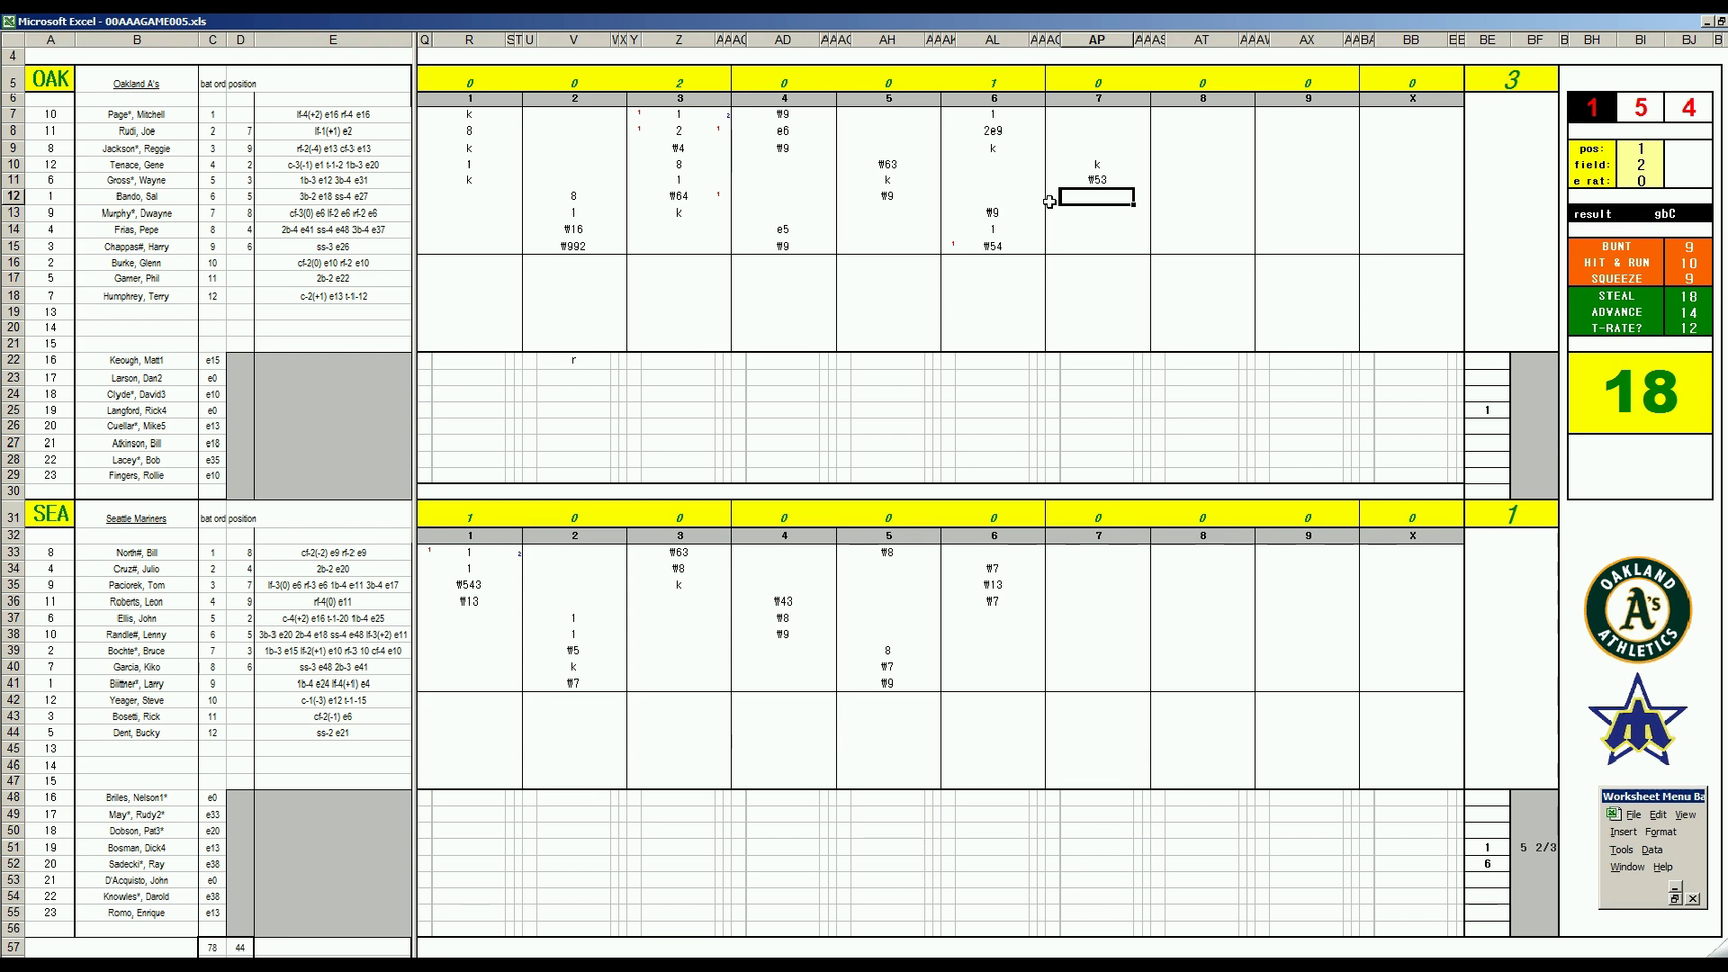
text(8)
key(Return)
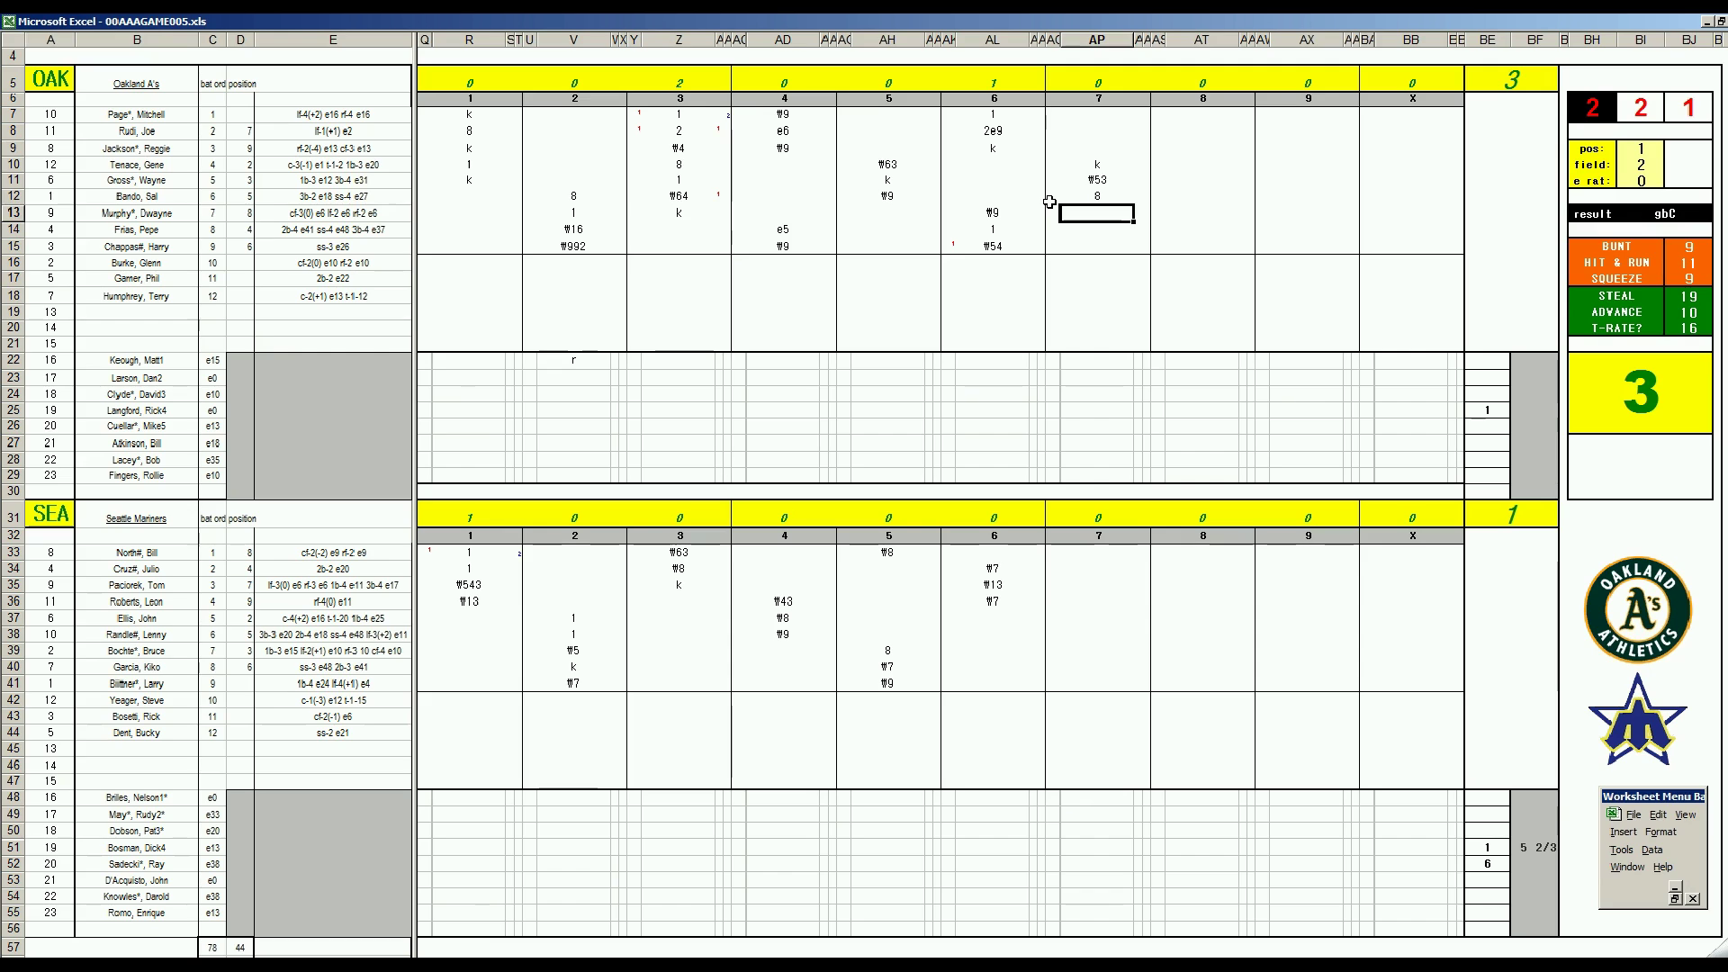
text(#46)
- In Spotify, go to the Outsideinside album and nudge the volume up slightly
key(alt+Tab)
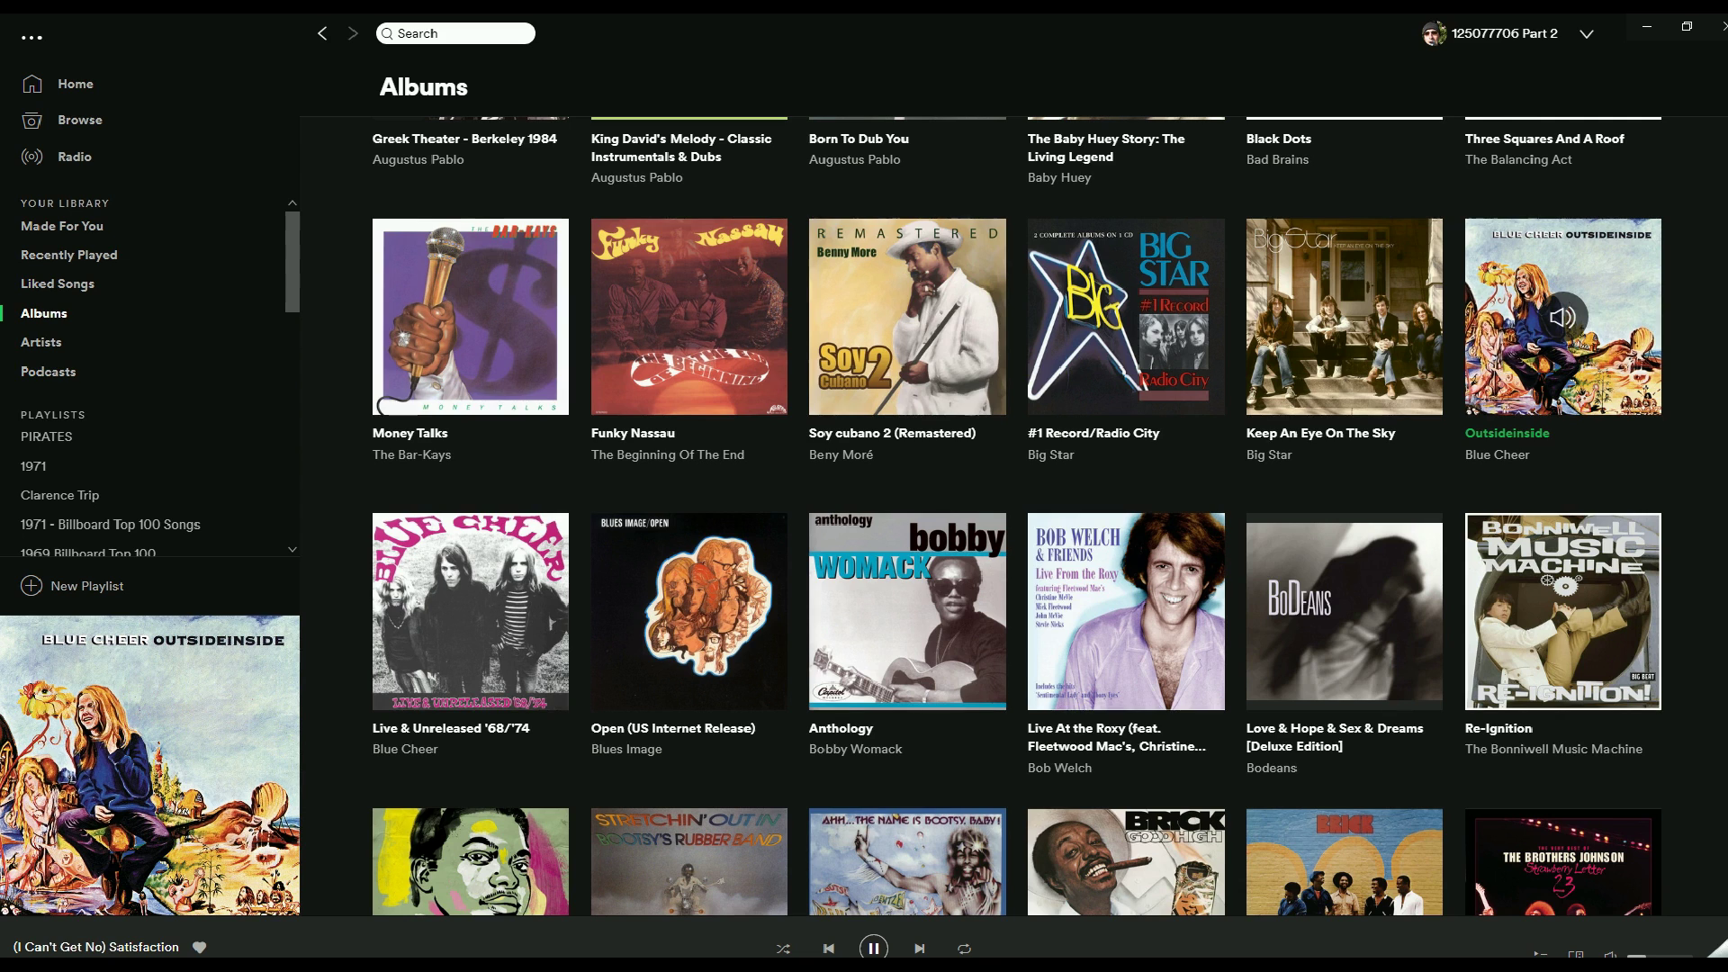
click(180, 862)
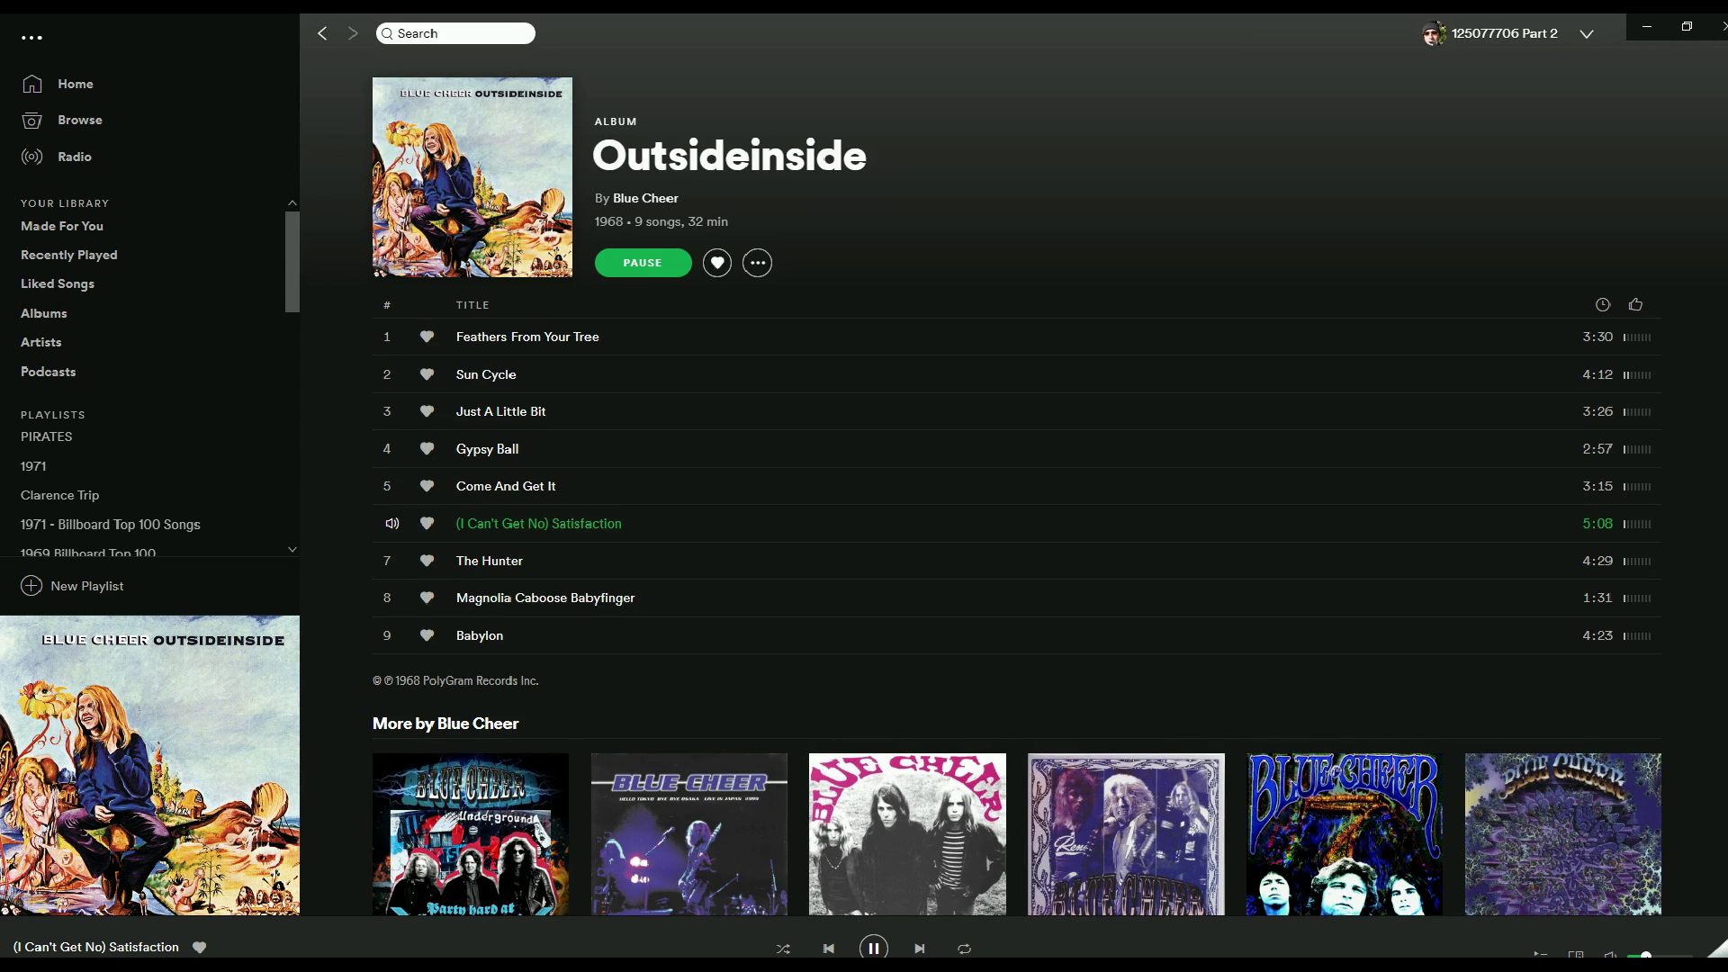
drag(1645, 956, 1653, 956)
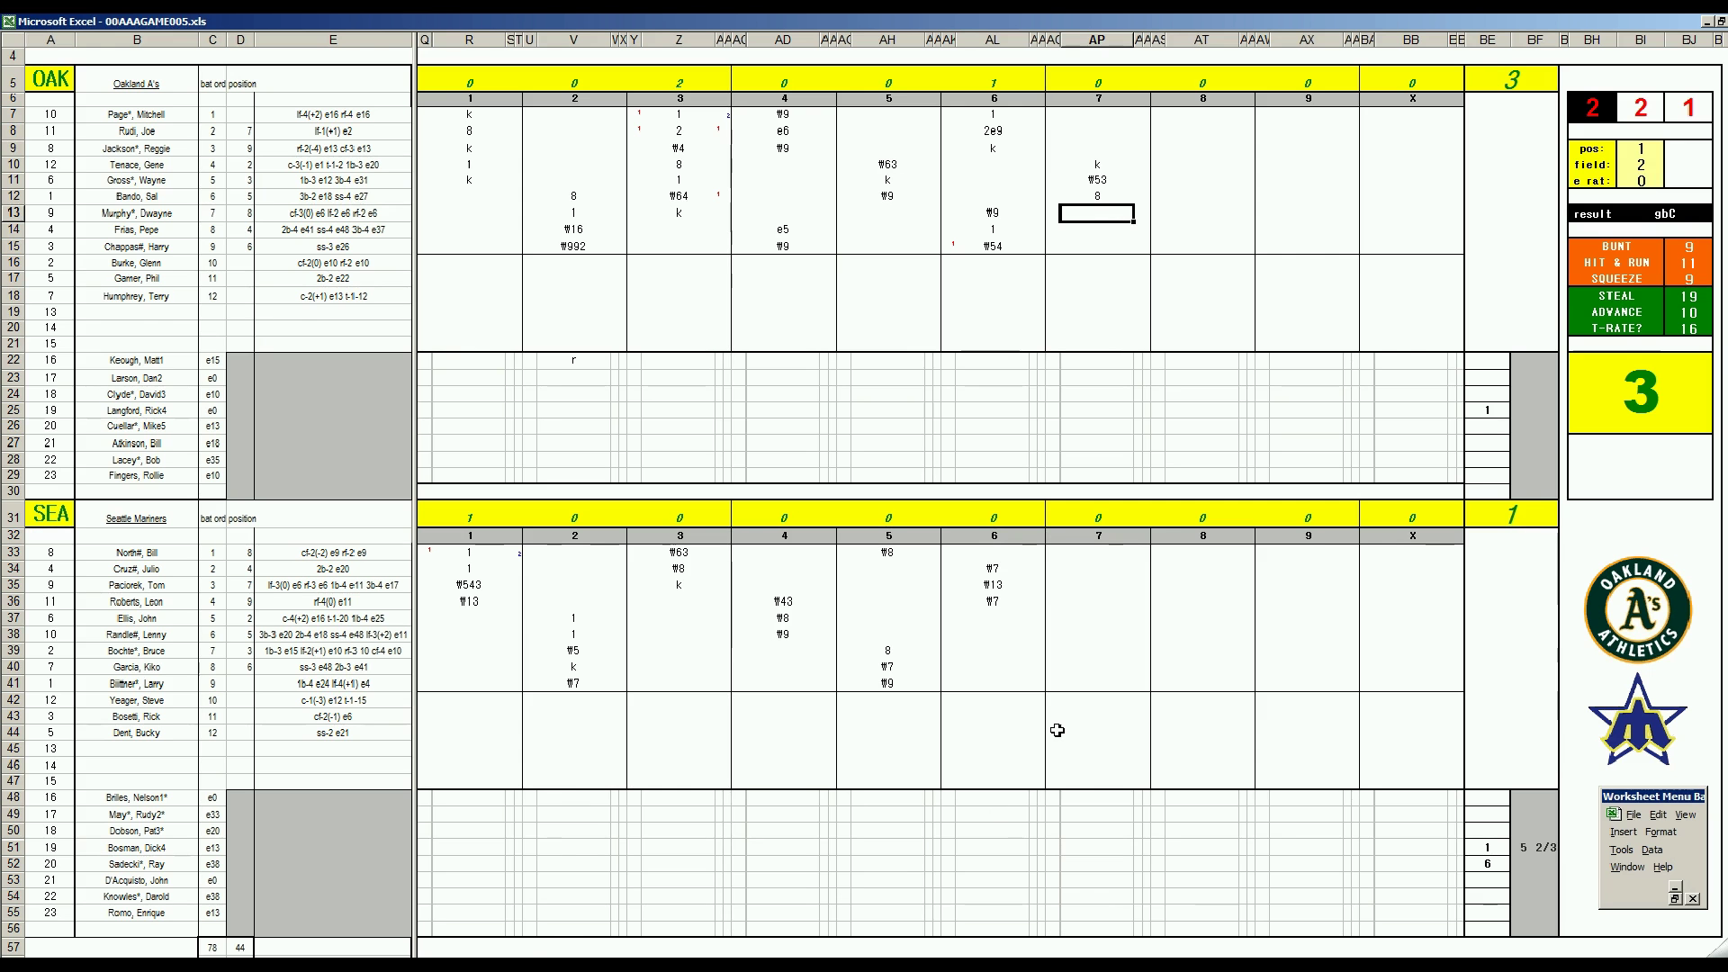
- Commit ₩46 for the A's, then enter 1, ₩4, ₩8 and ₩6 for the Mariners' seventh
text(#46)
click(1073, 616)
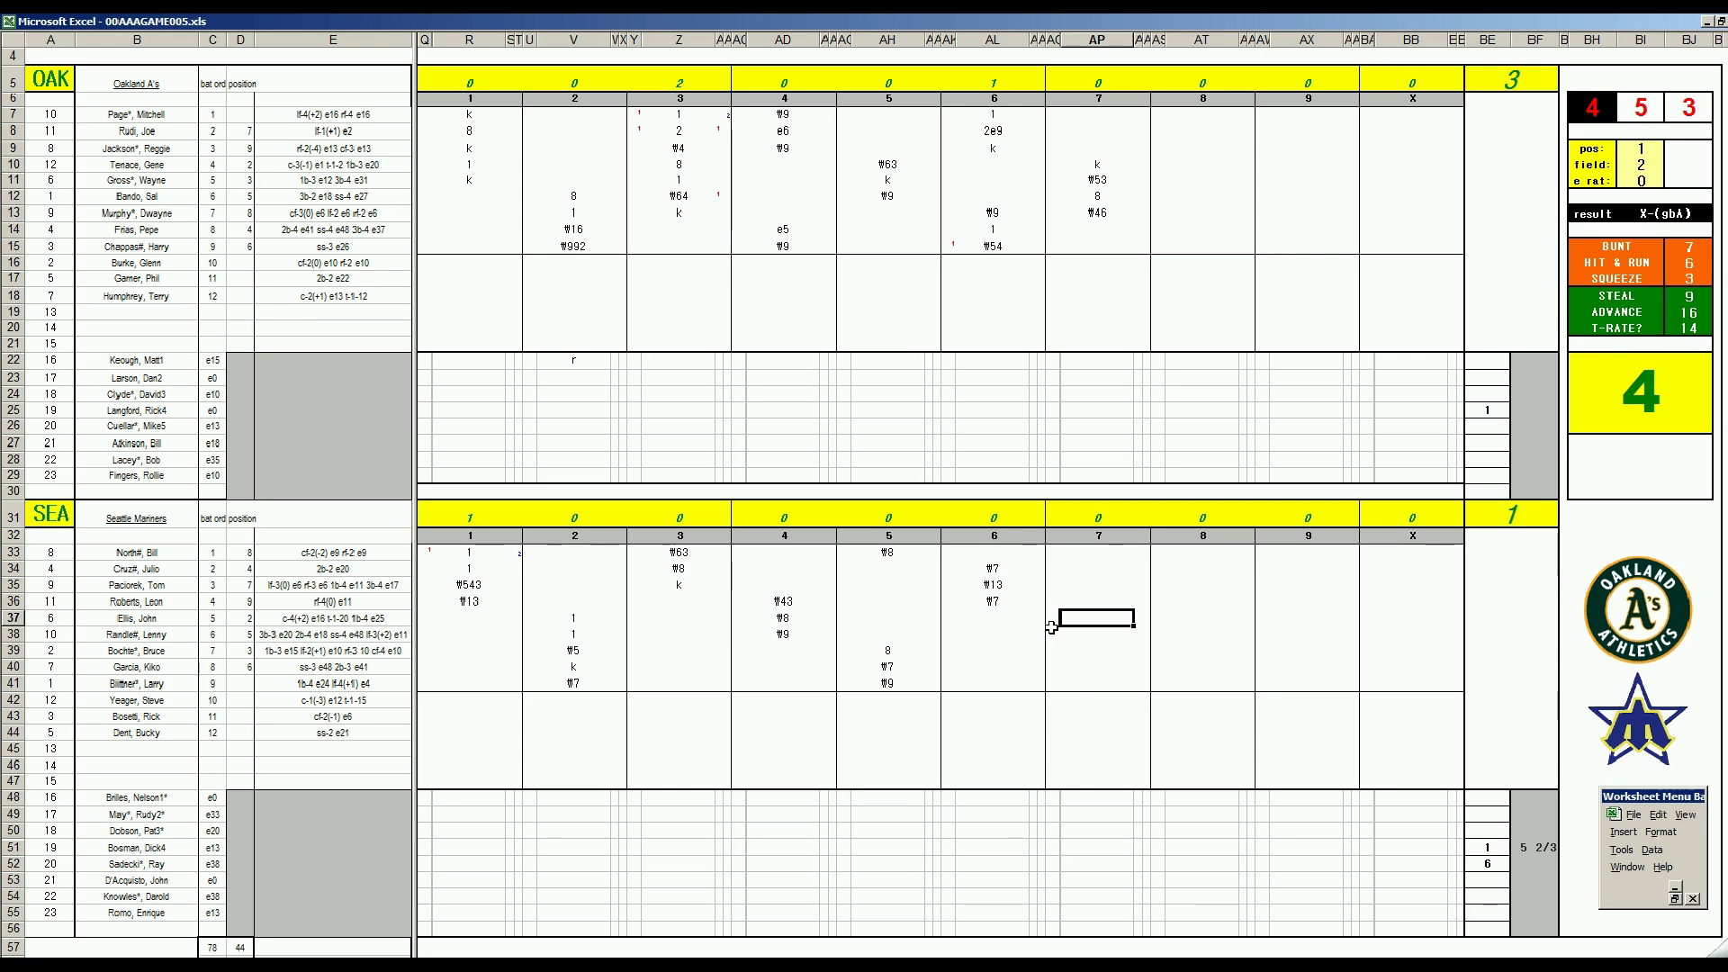
text(1)
key(Return)
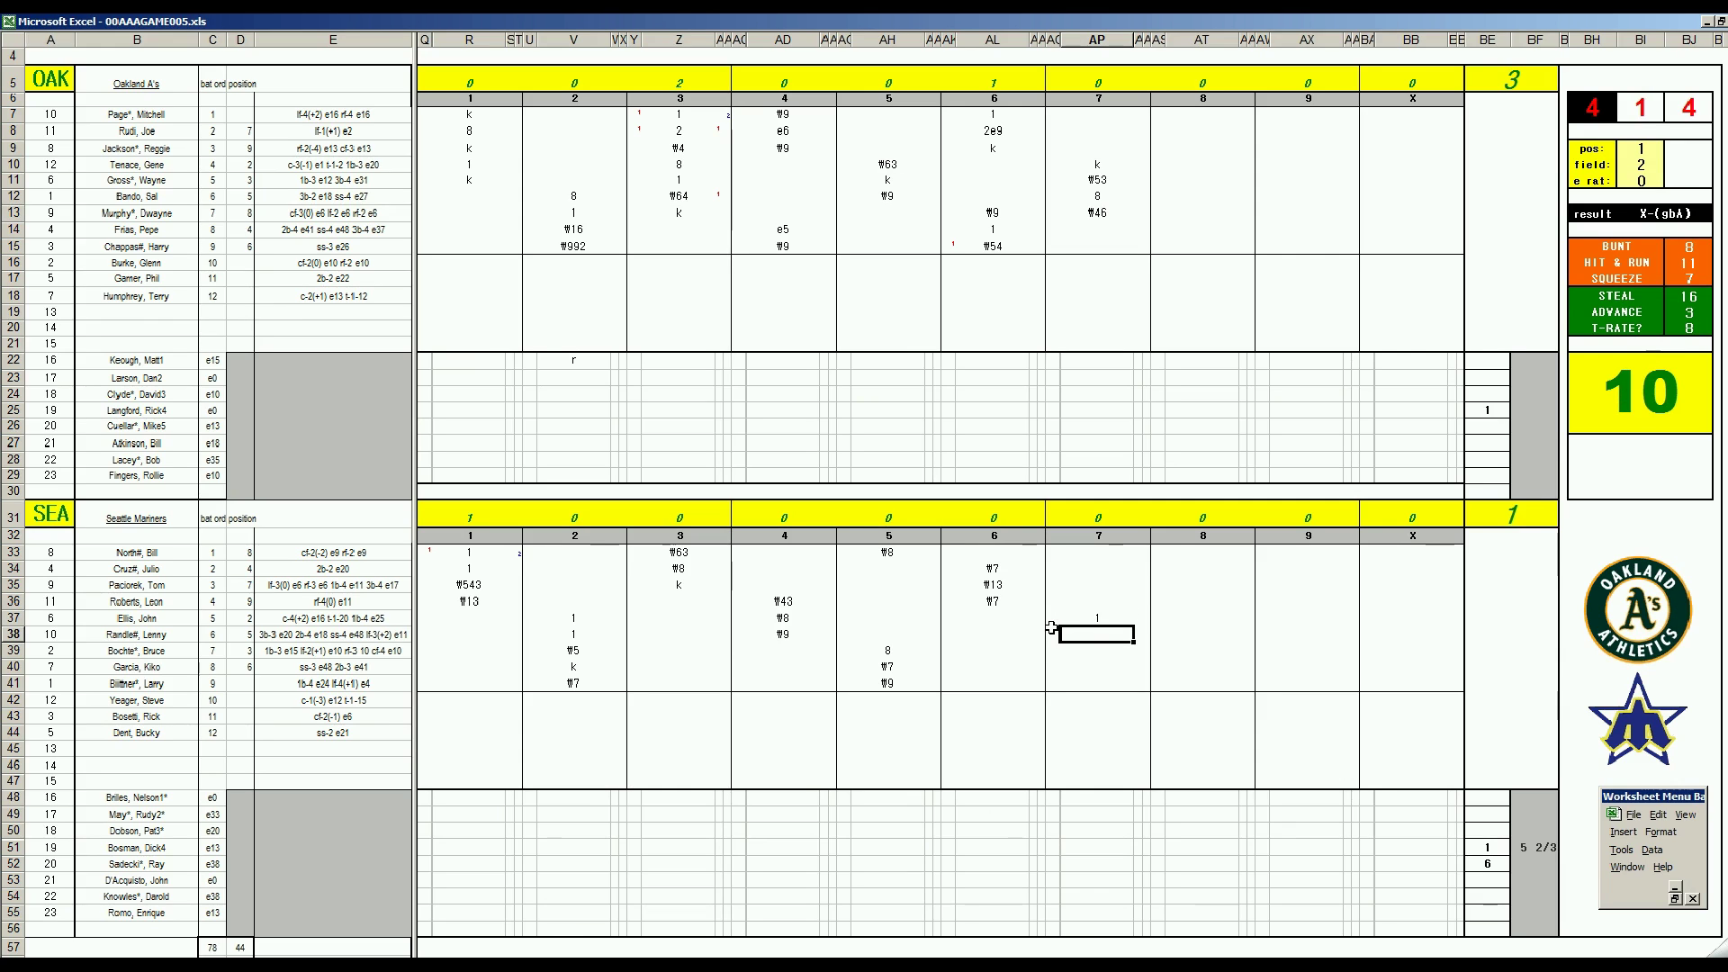
text(#4)
key(Return)
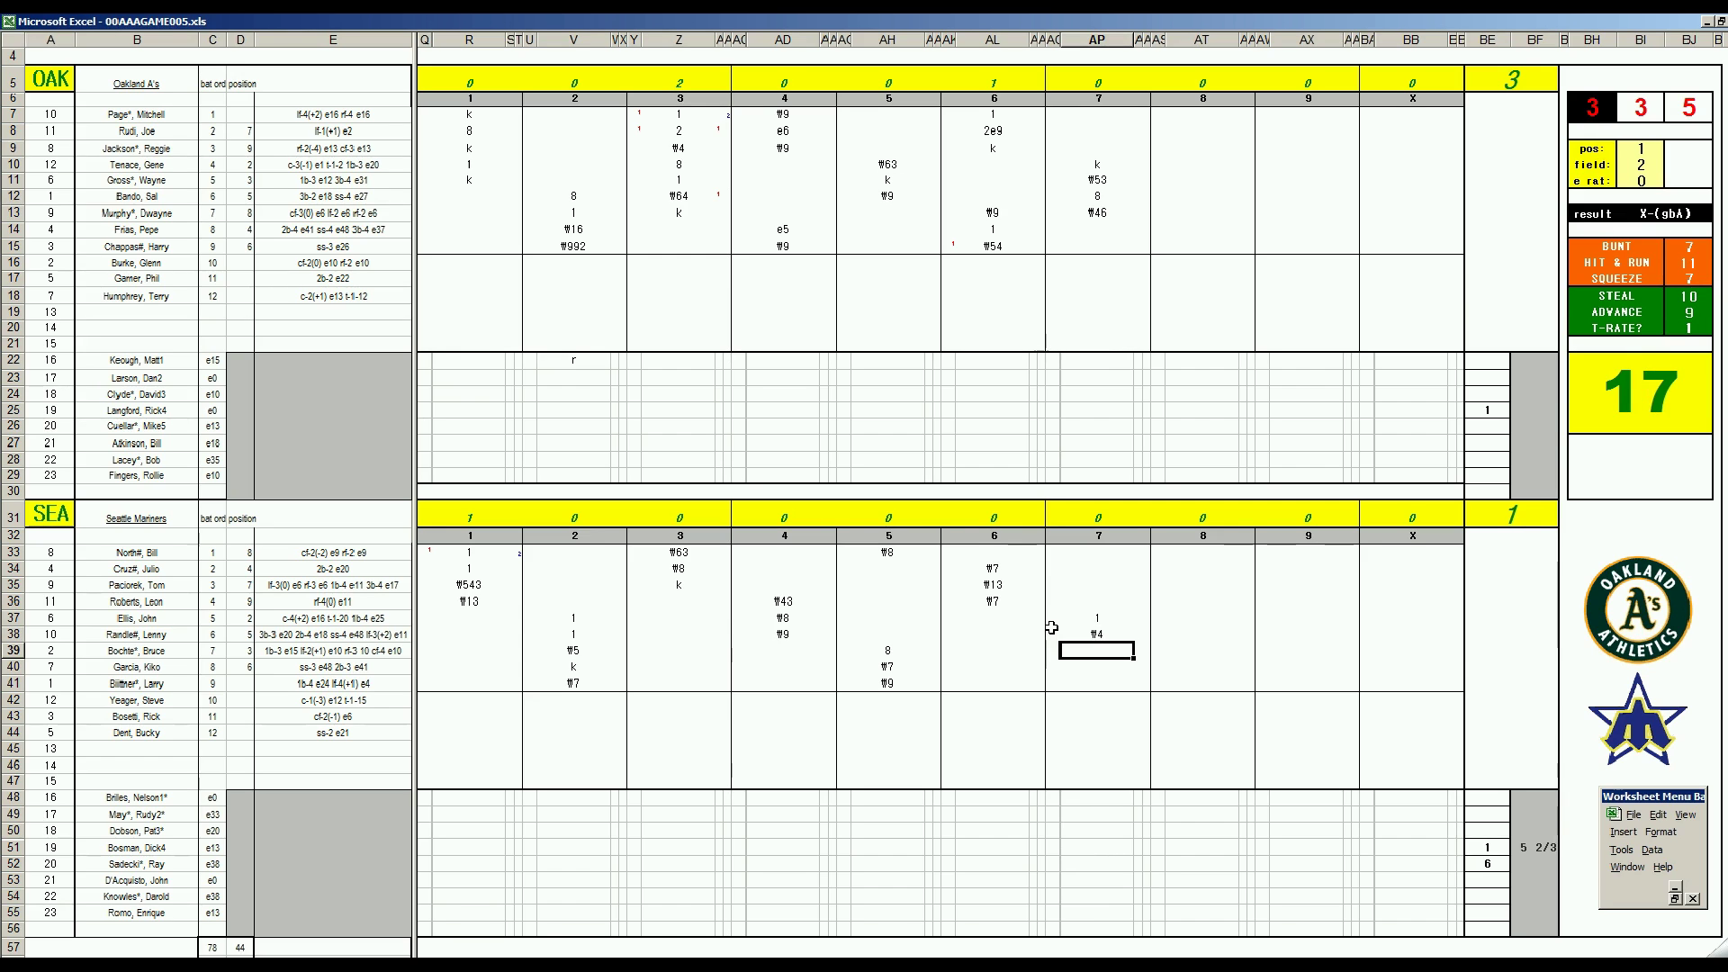
text(#8)
key(Return)
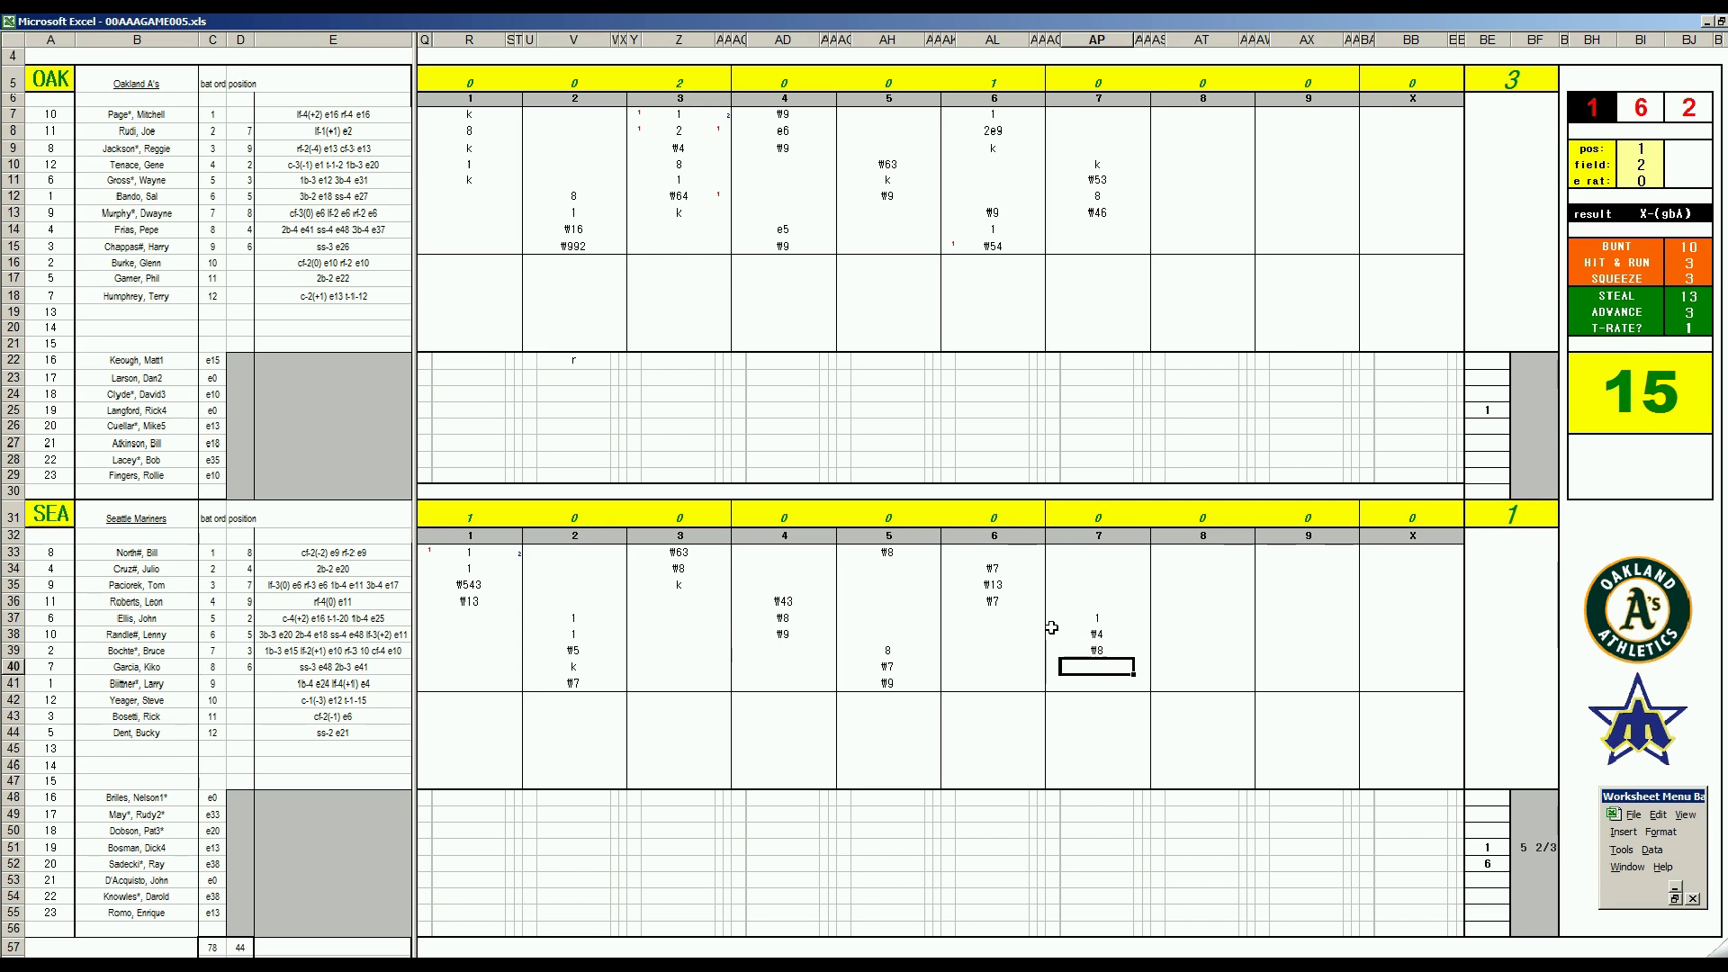
key(Down)
key(Down)
key(Down)
key(Down)
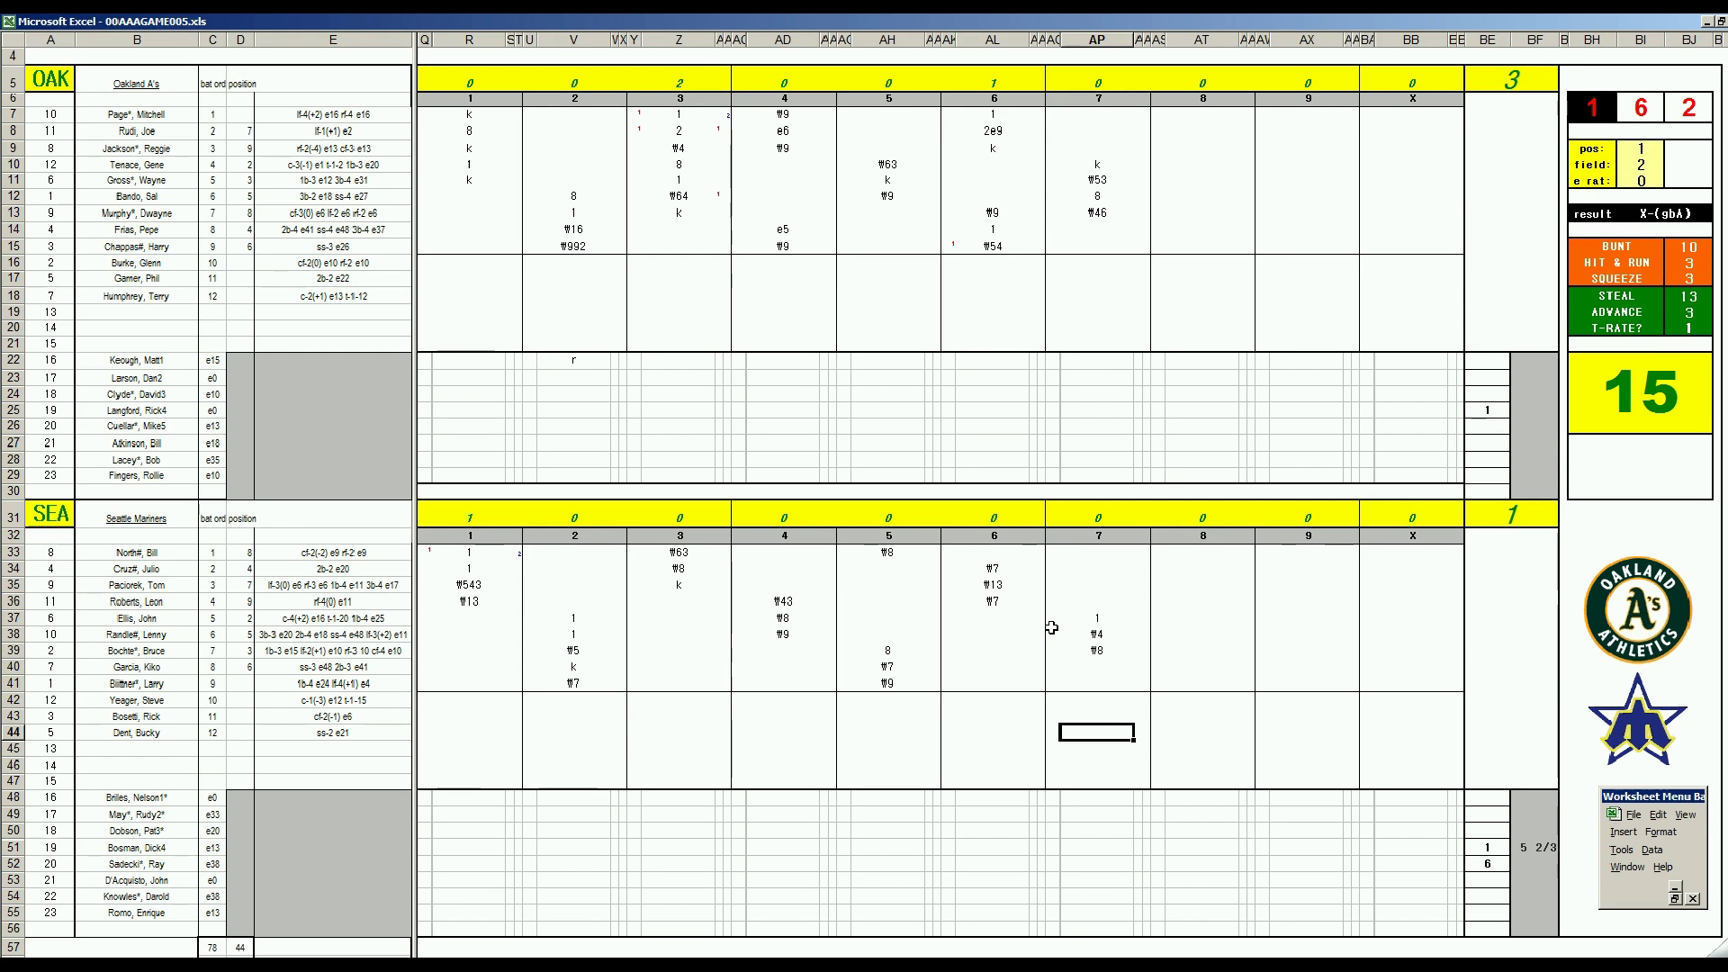
text(#6)
- Enter 1 in AT14 for the A's eighth and set pos, field and e rat to 4, 2, 20
click(1197, 224)
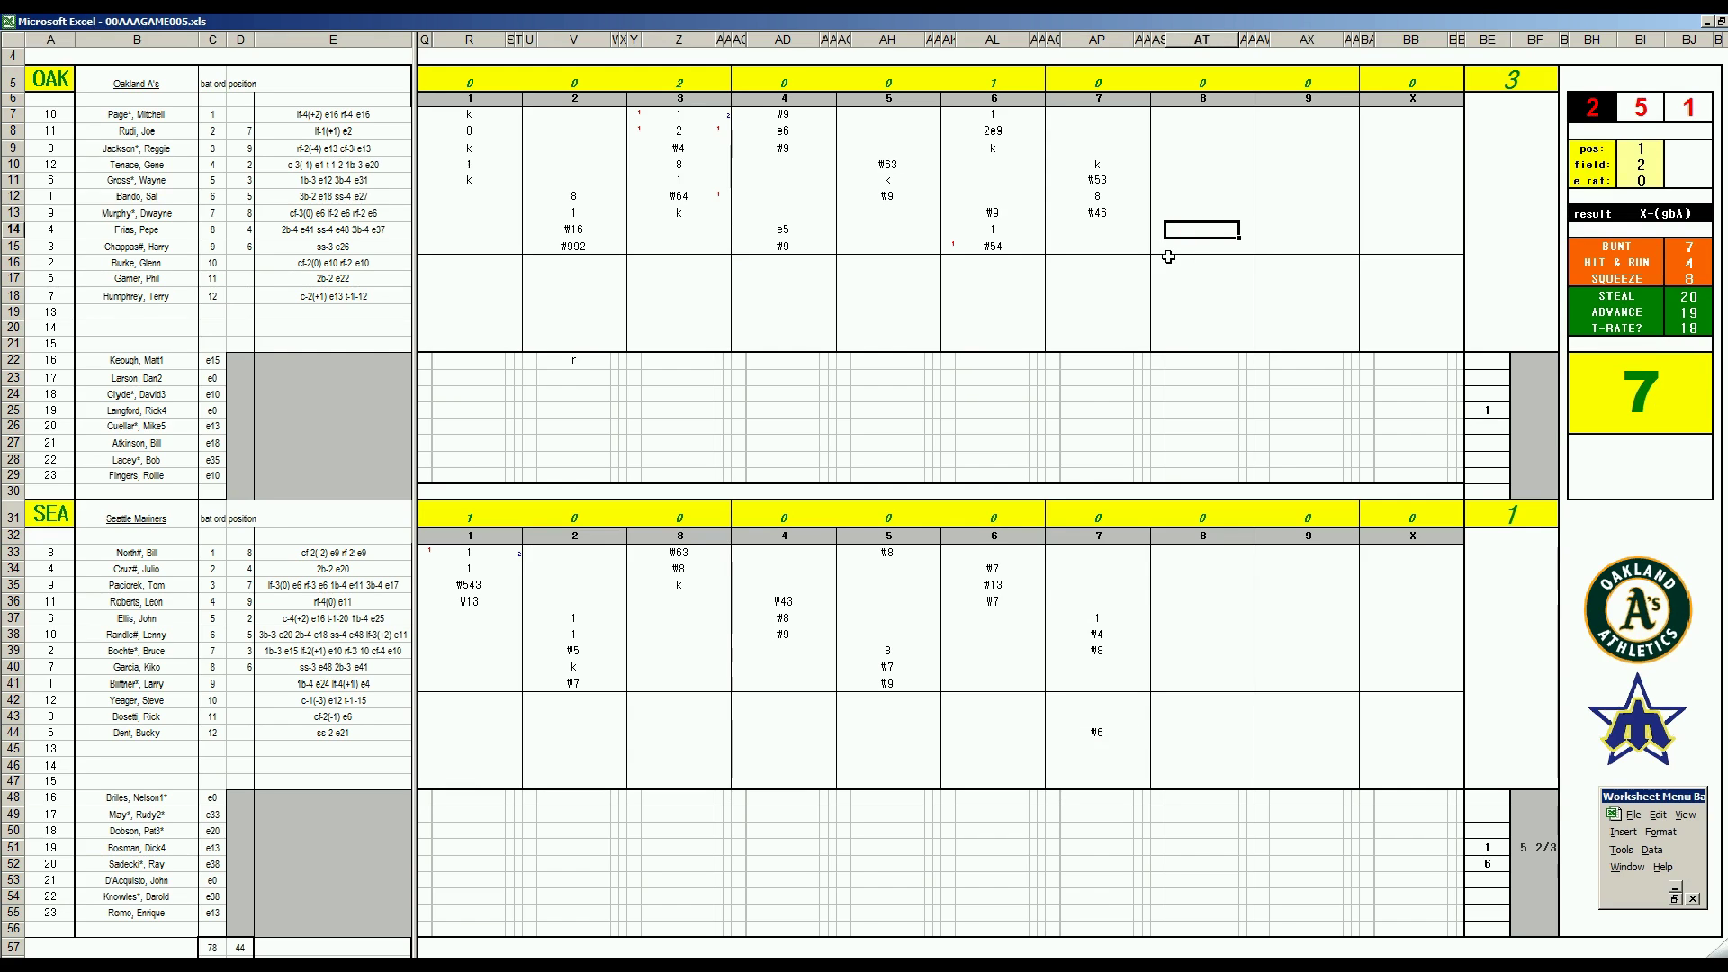
text(1)
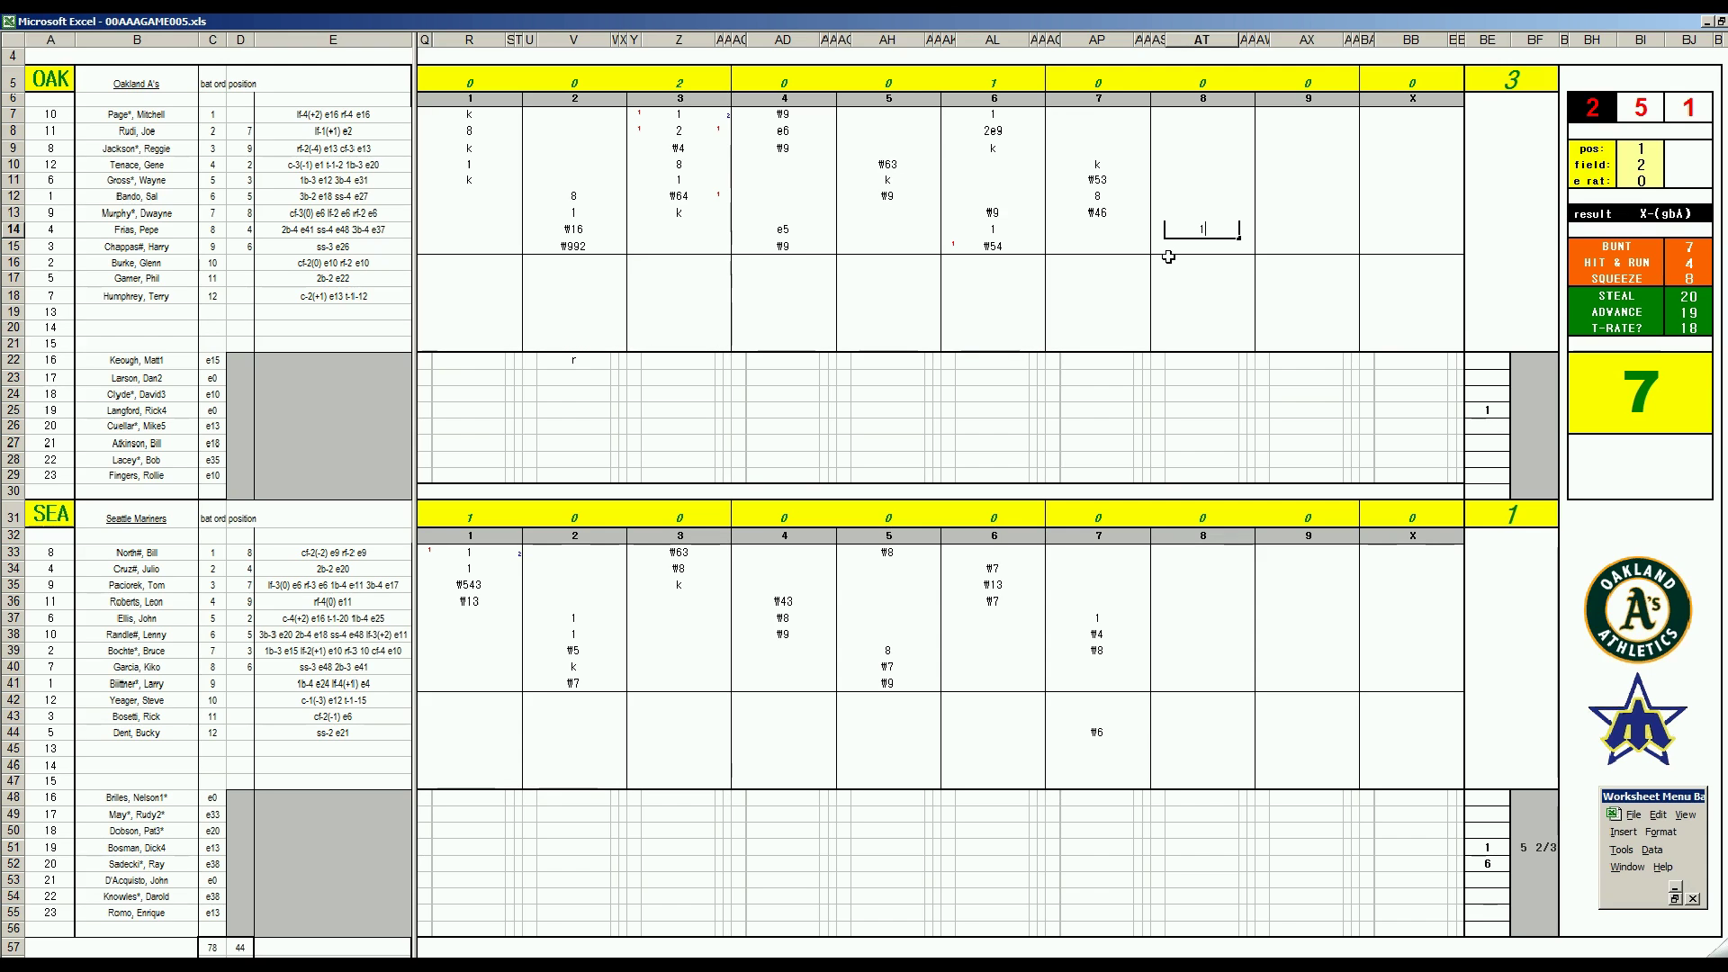
key(Return)
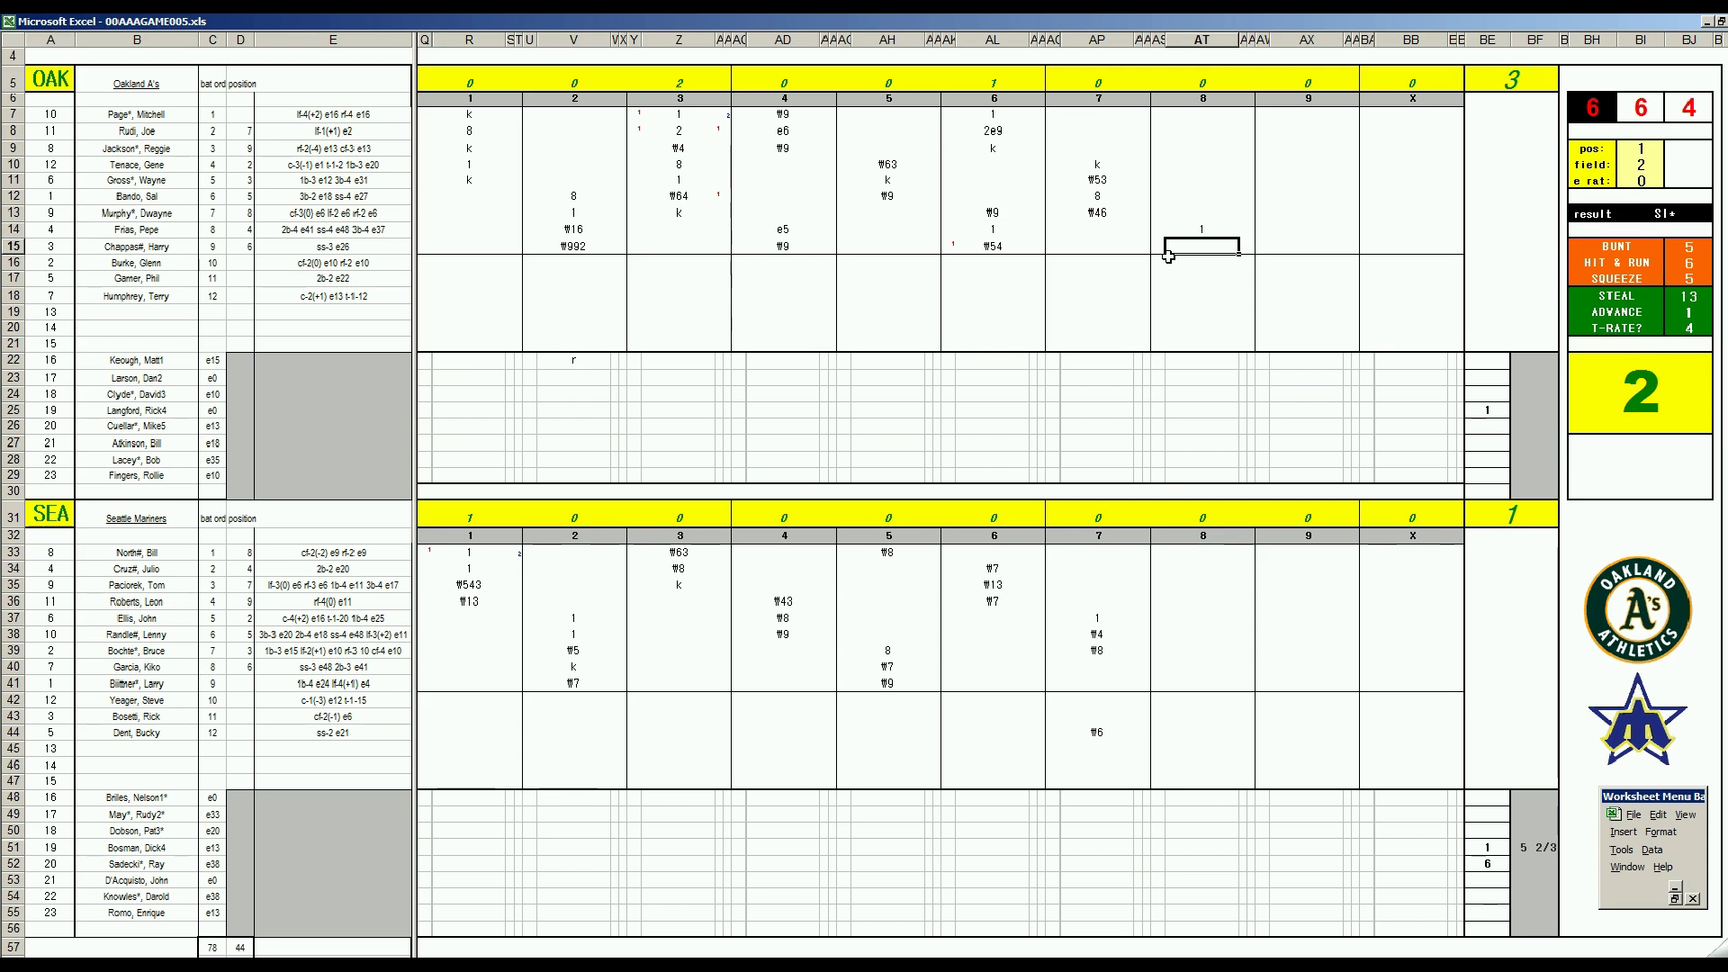
text(4)
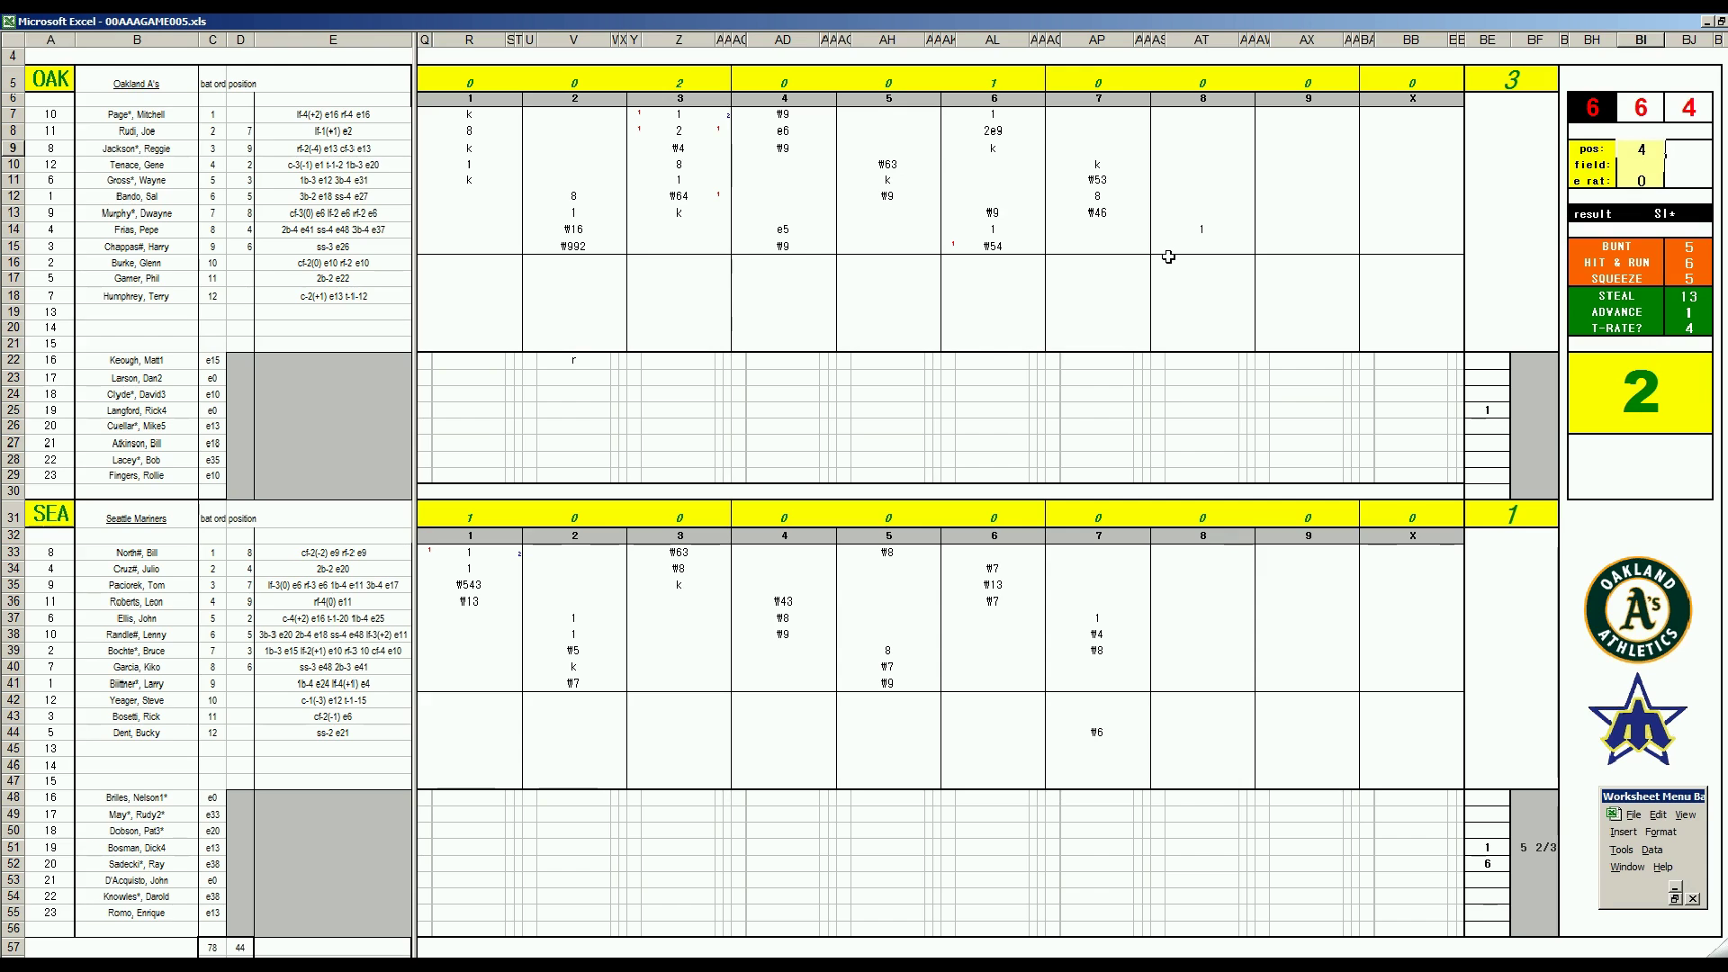
key(Return)
key(Return)
text(20)
key(Return)
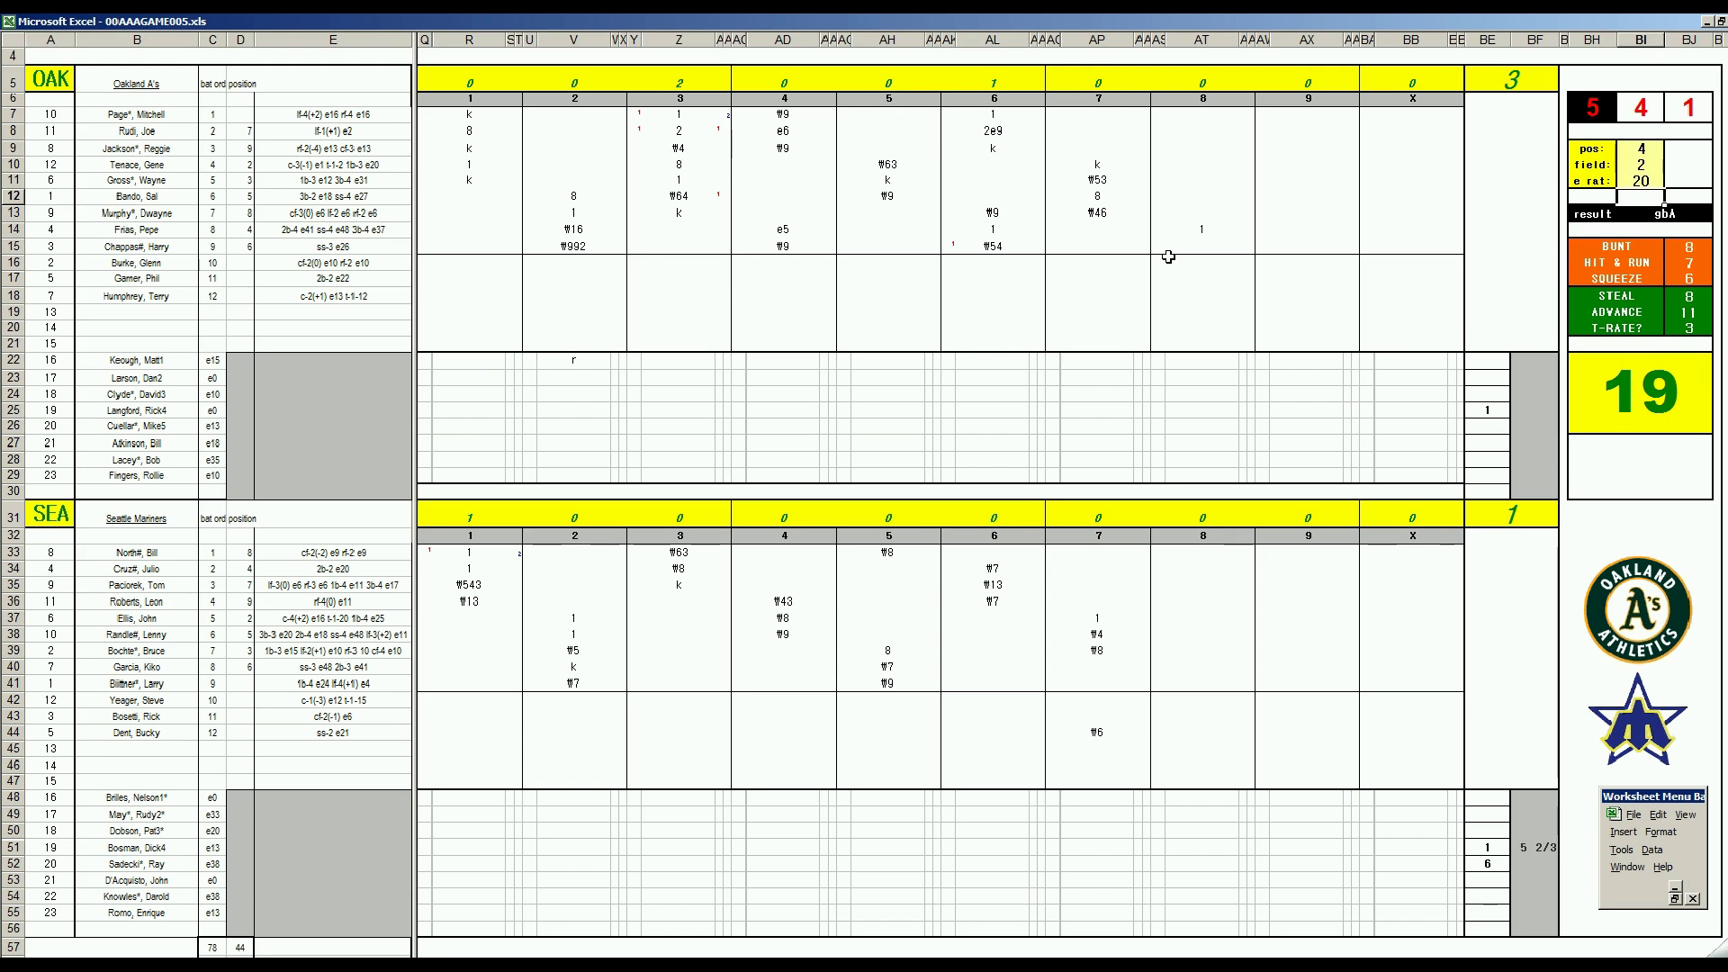
- Enter ₩463 in AT15 and 1 in AT16, fixing a 1 typed in the wrong cell
click(1207, 248)
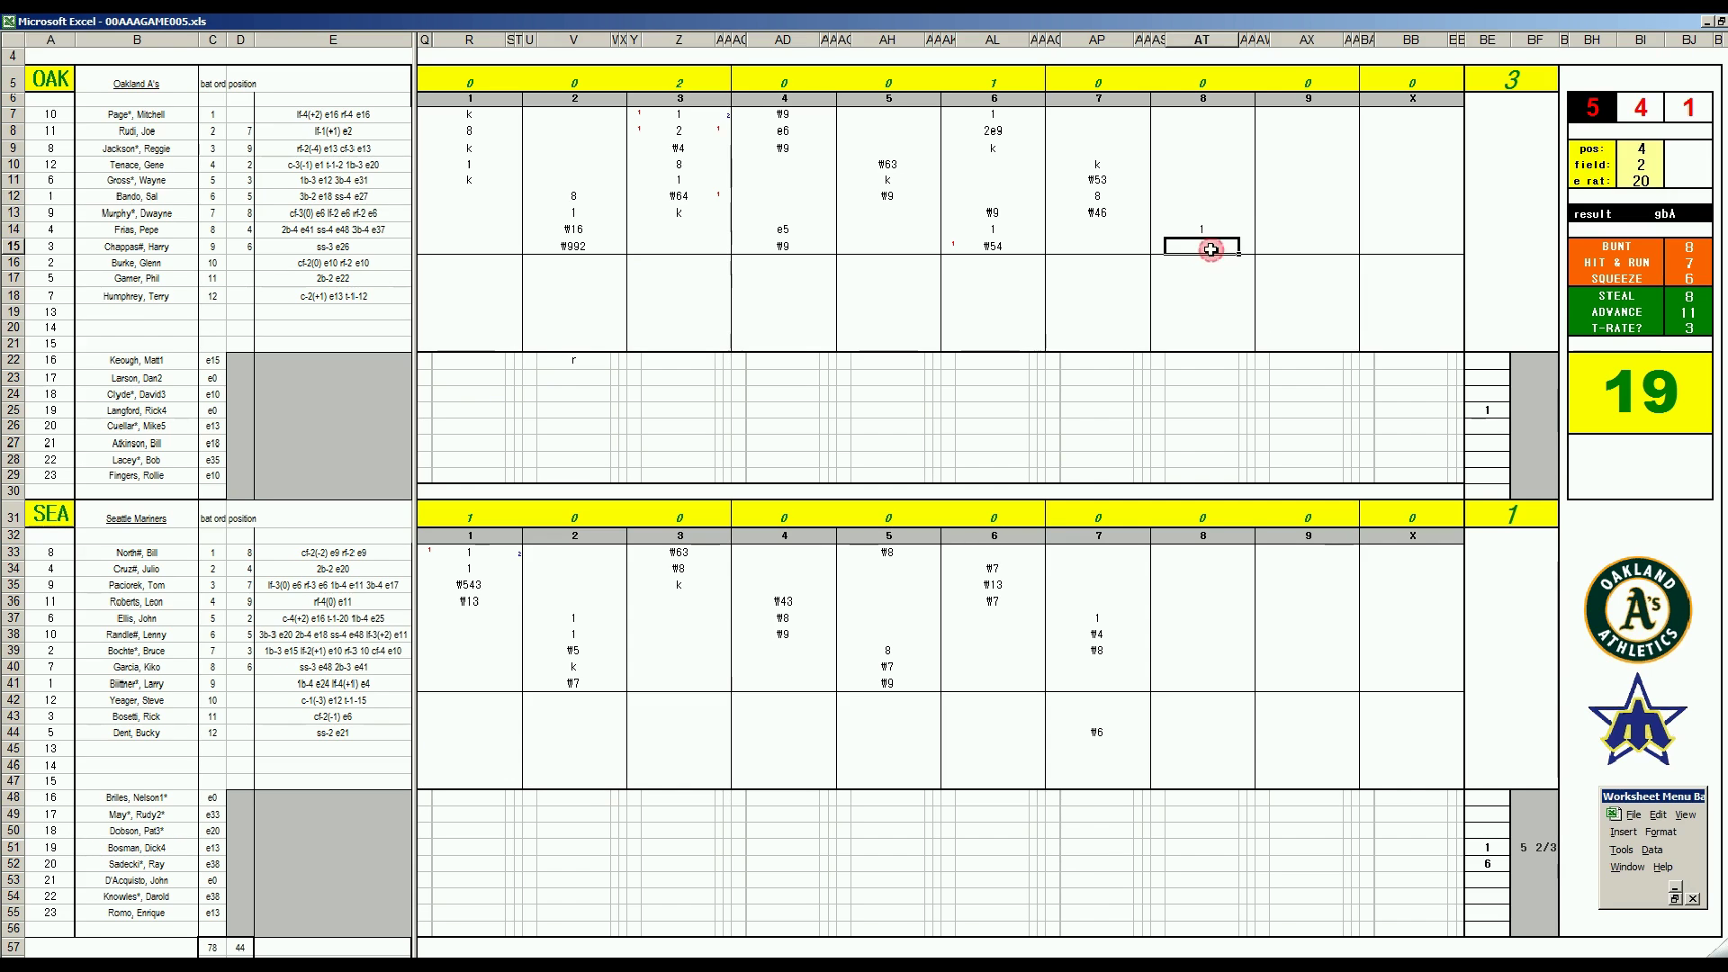
text(#463)
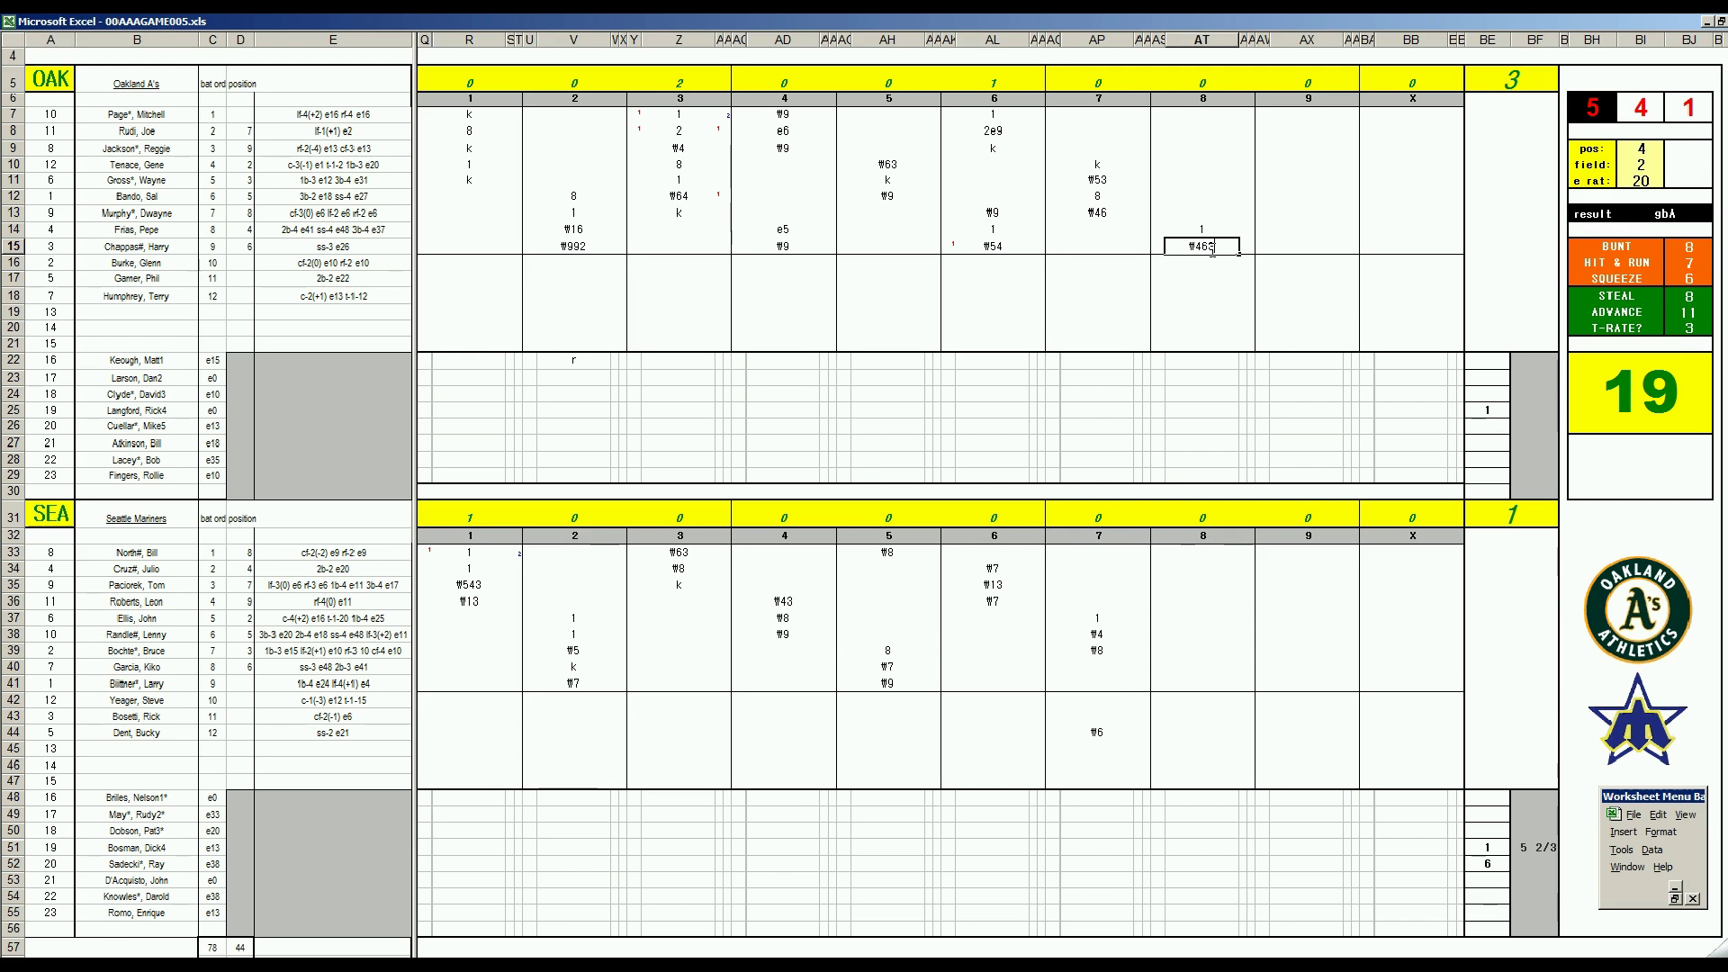
click(1200, 116)
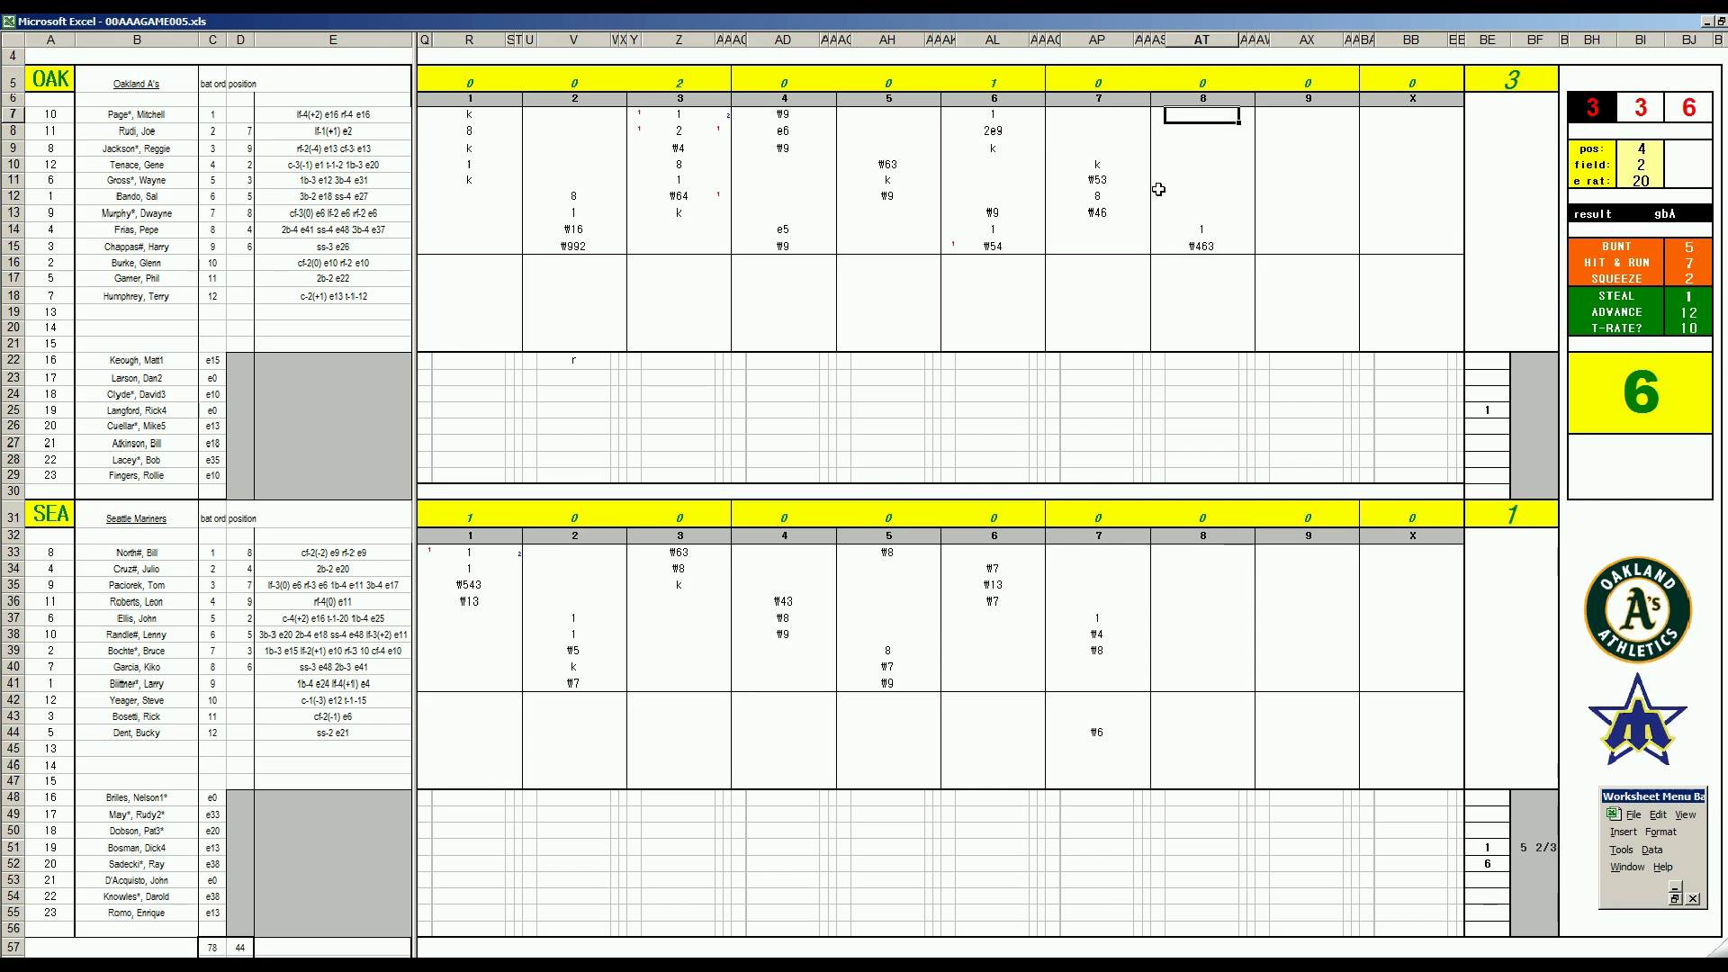
text(1)
key(Return)
key(Down)
key(Down)
key(Down)
key(Down)
key(Down)
key(Up)
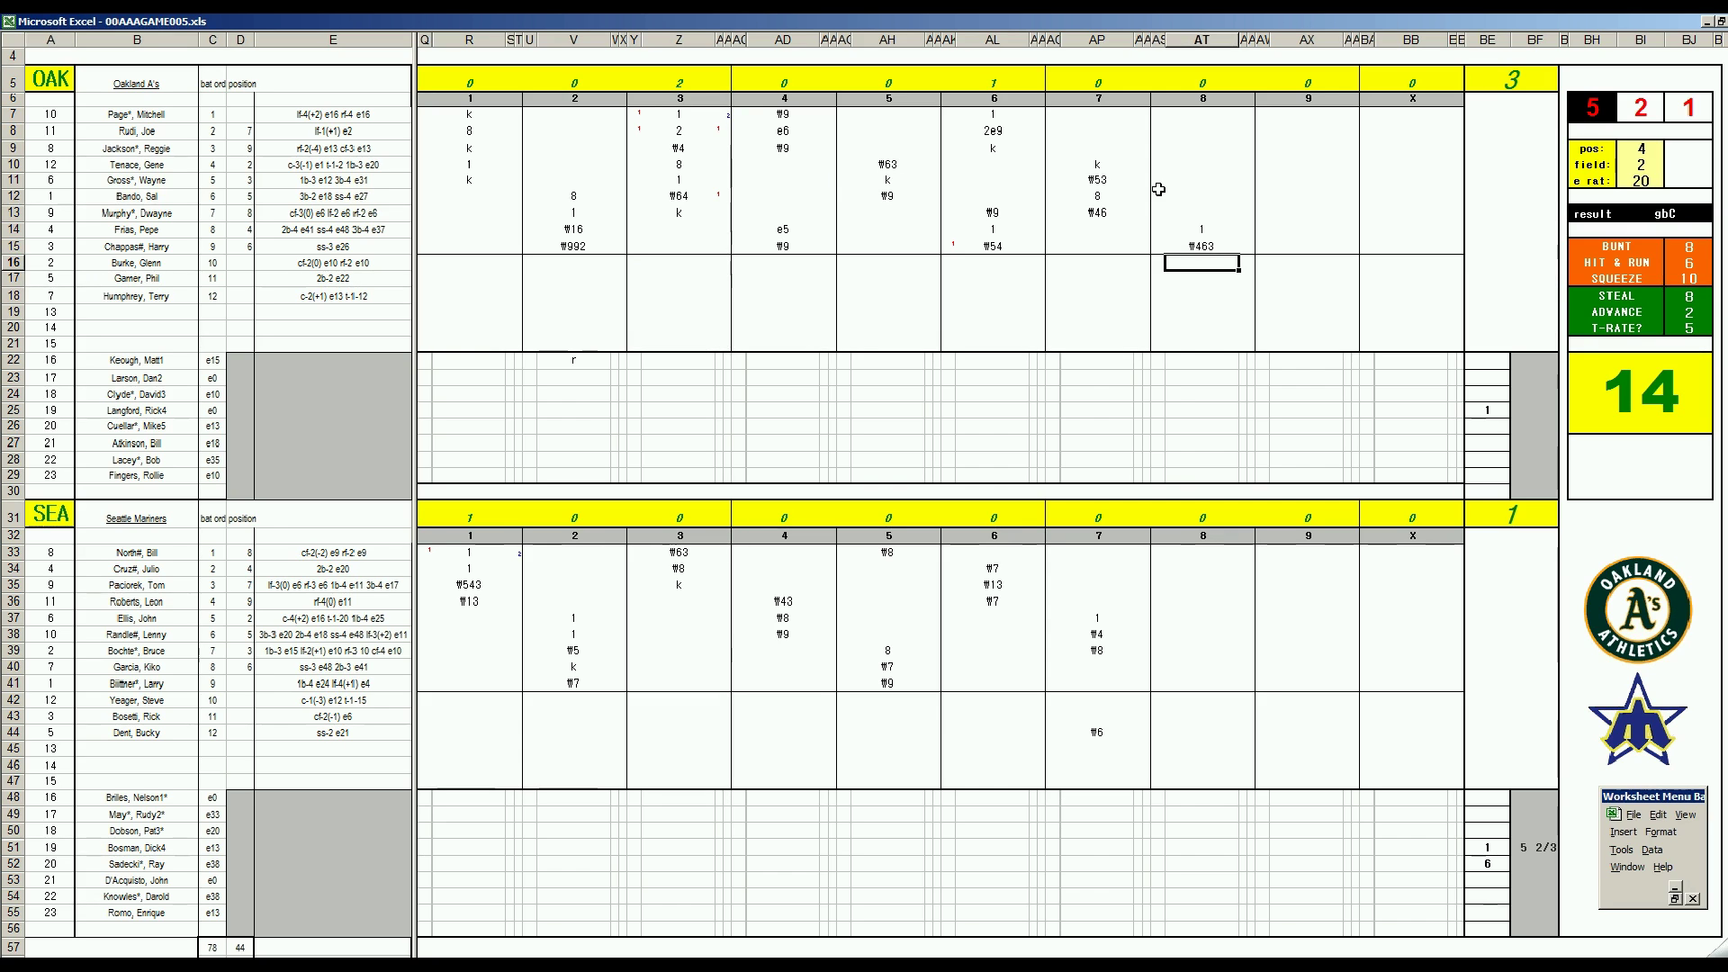
text(1)
- Give one Mariners pitcher 2 in BF52, the next 6 in BE55, and jr in AT55
click(1521, 866)
text(2)
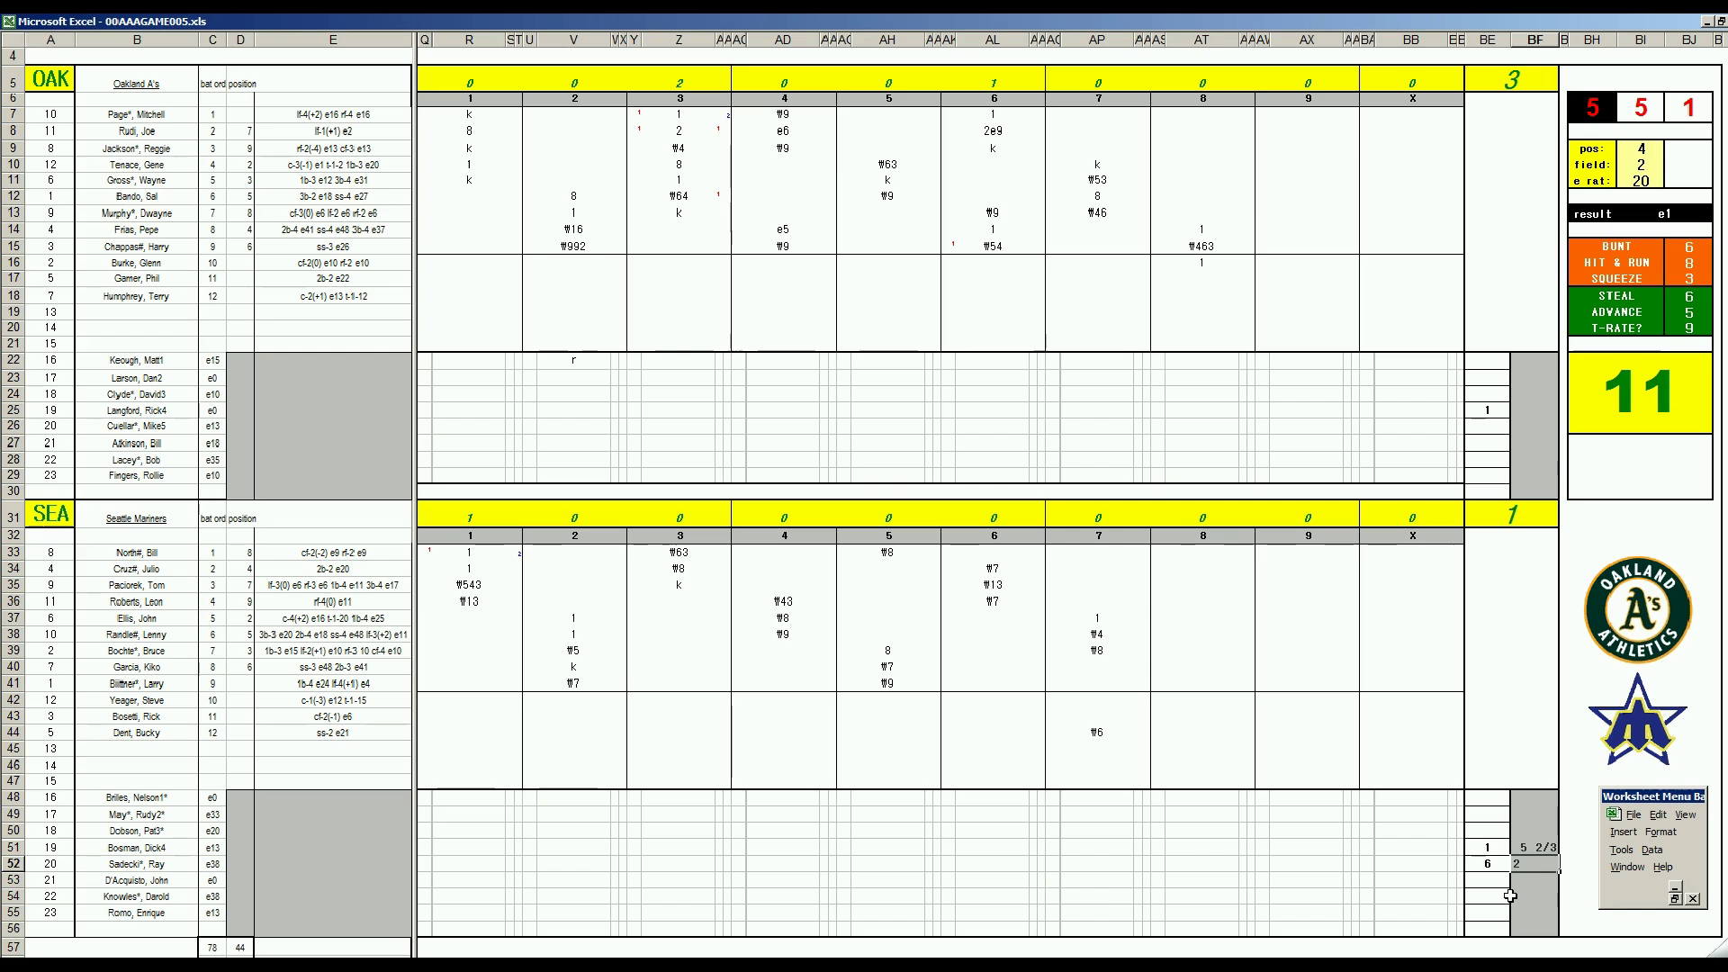
click(1489, 913)
text(6)
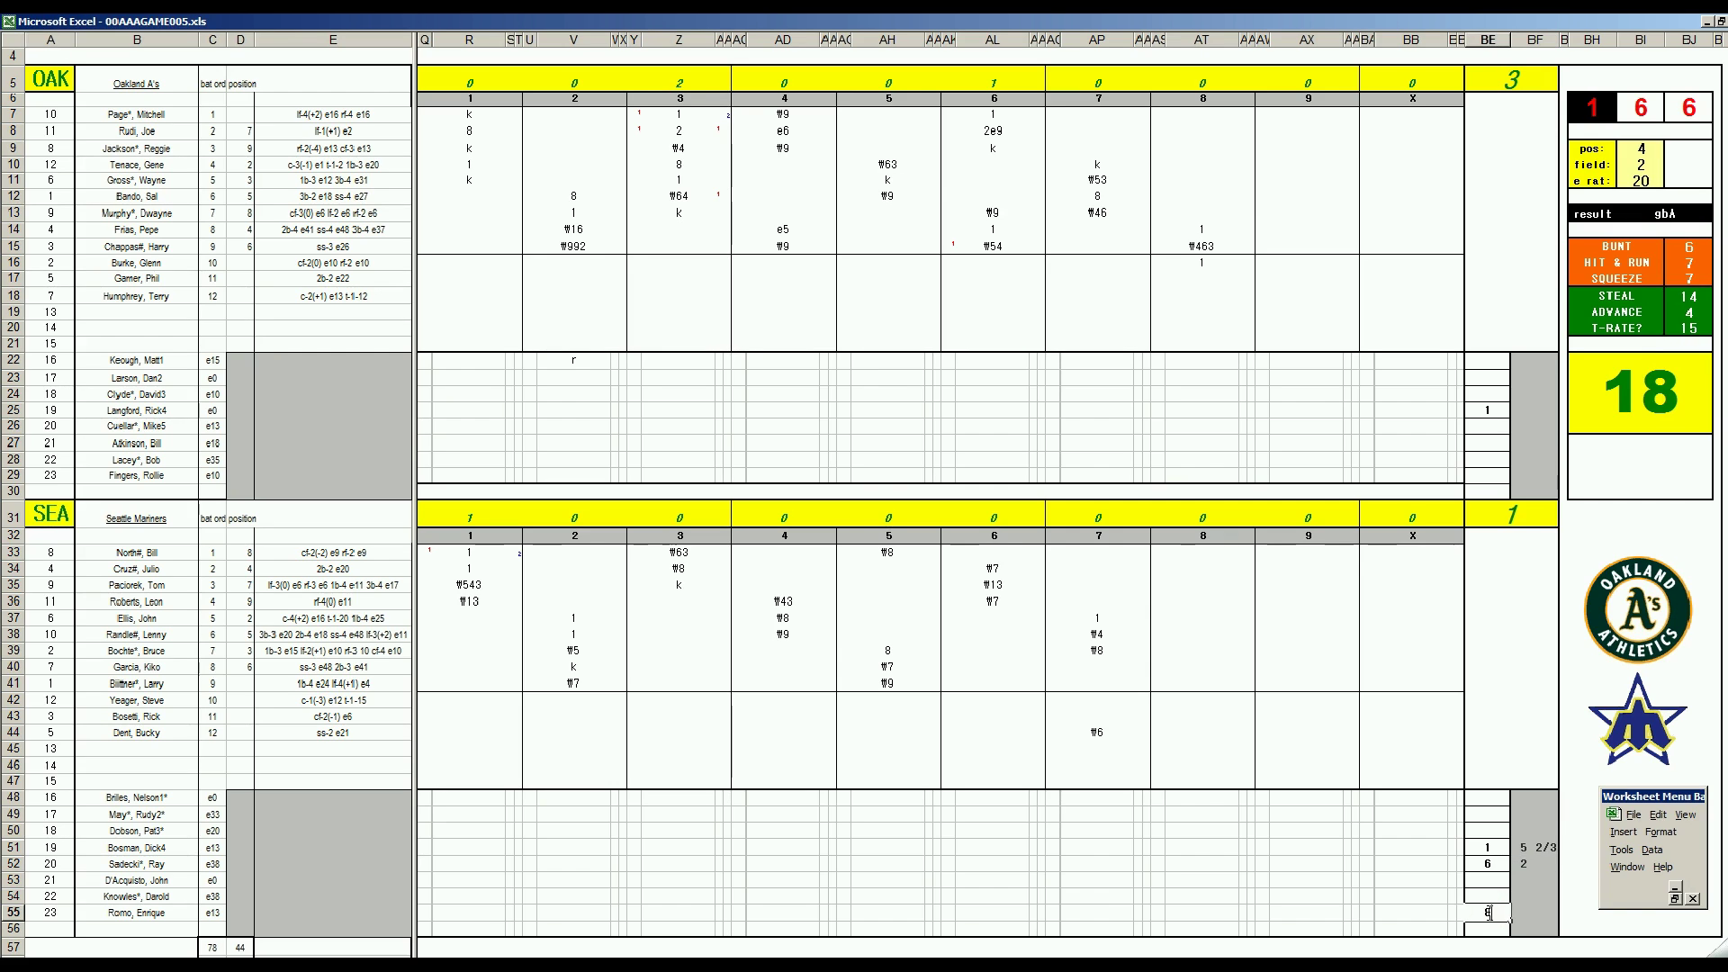
key(Left)
key(Left)
key(Left)
key(Left)
key(Left)
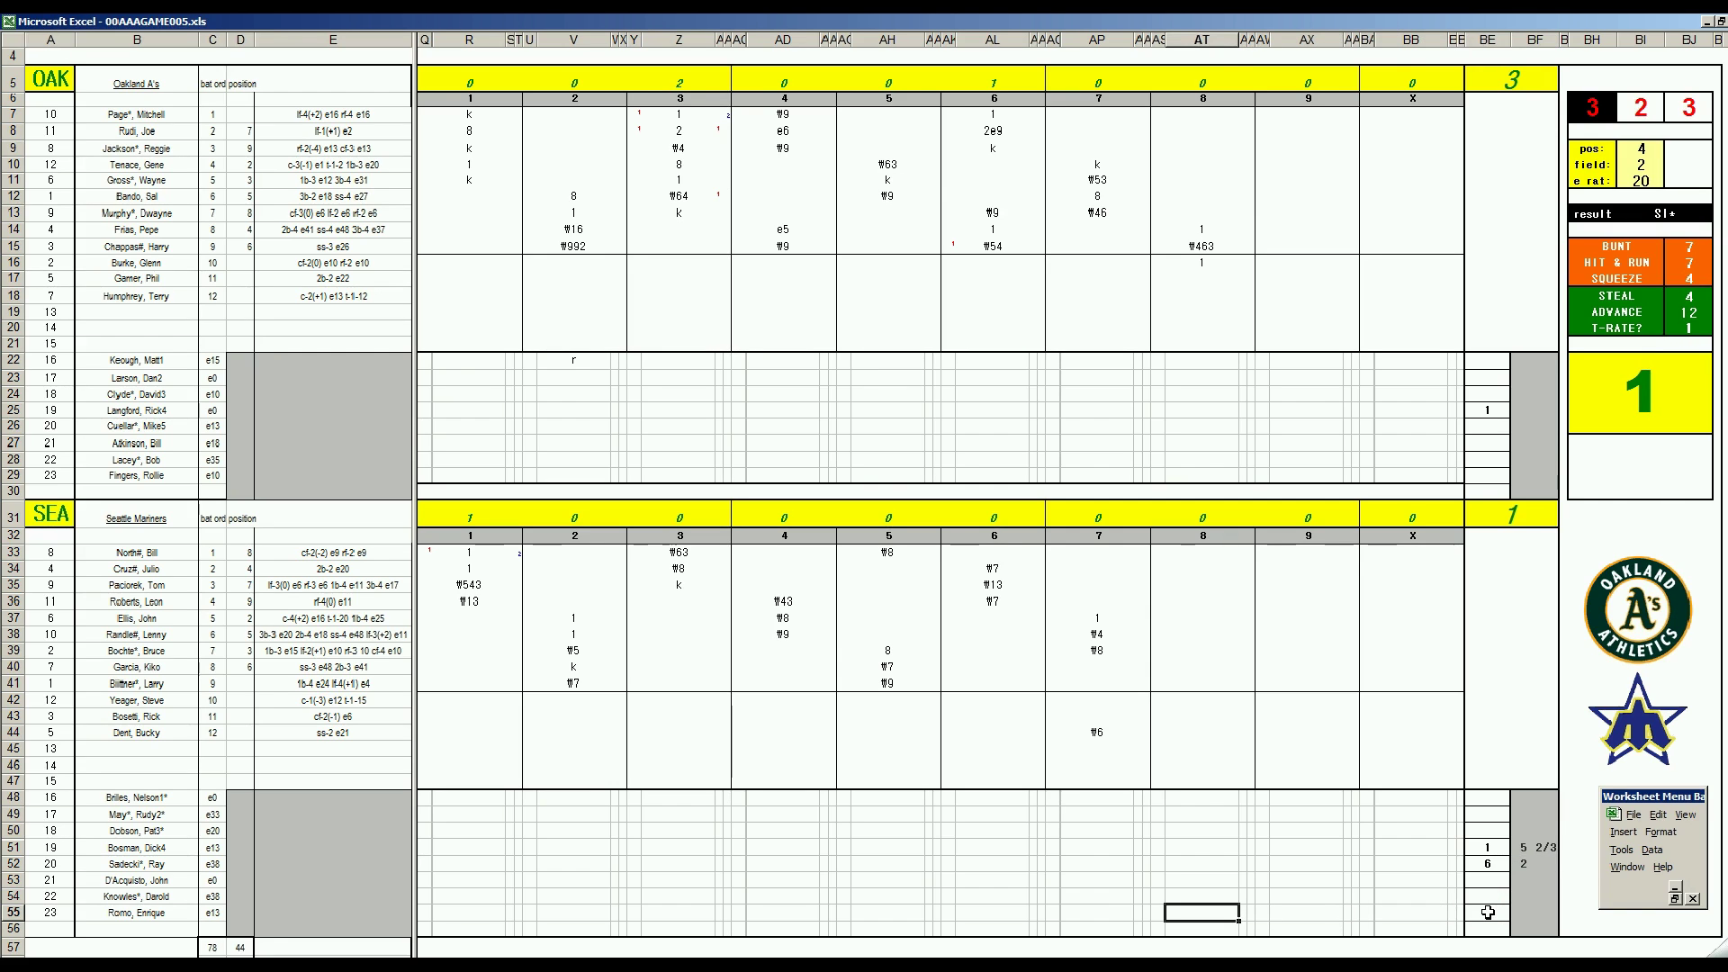
text(jr)
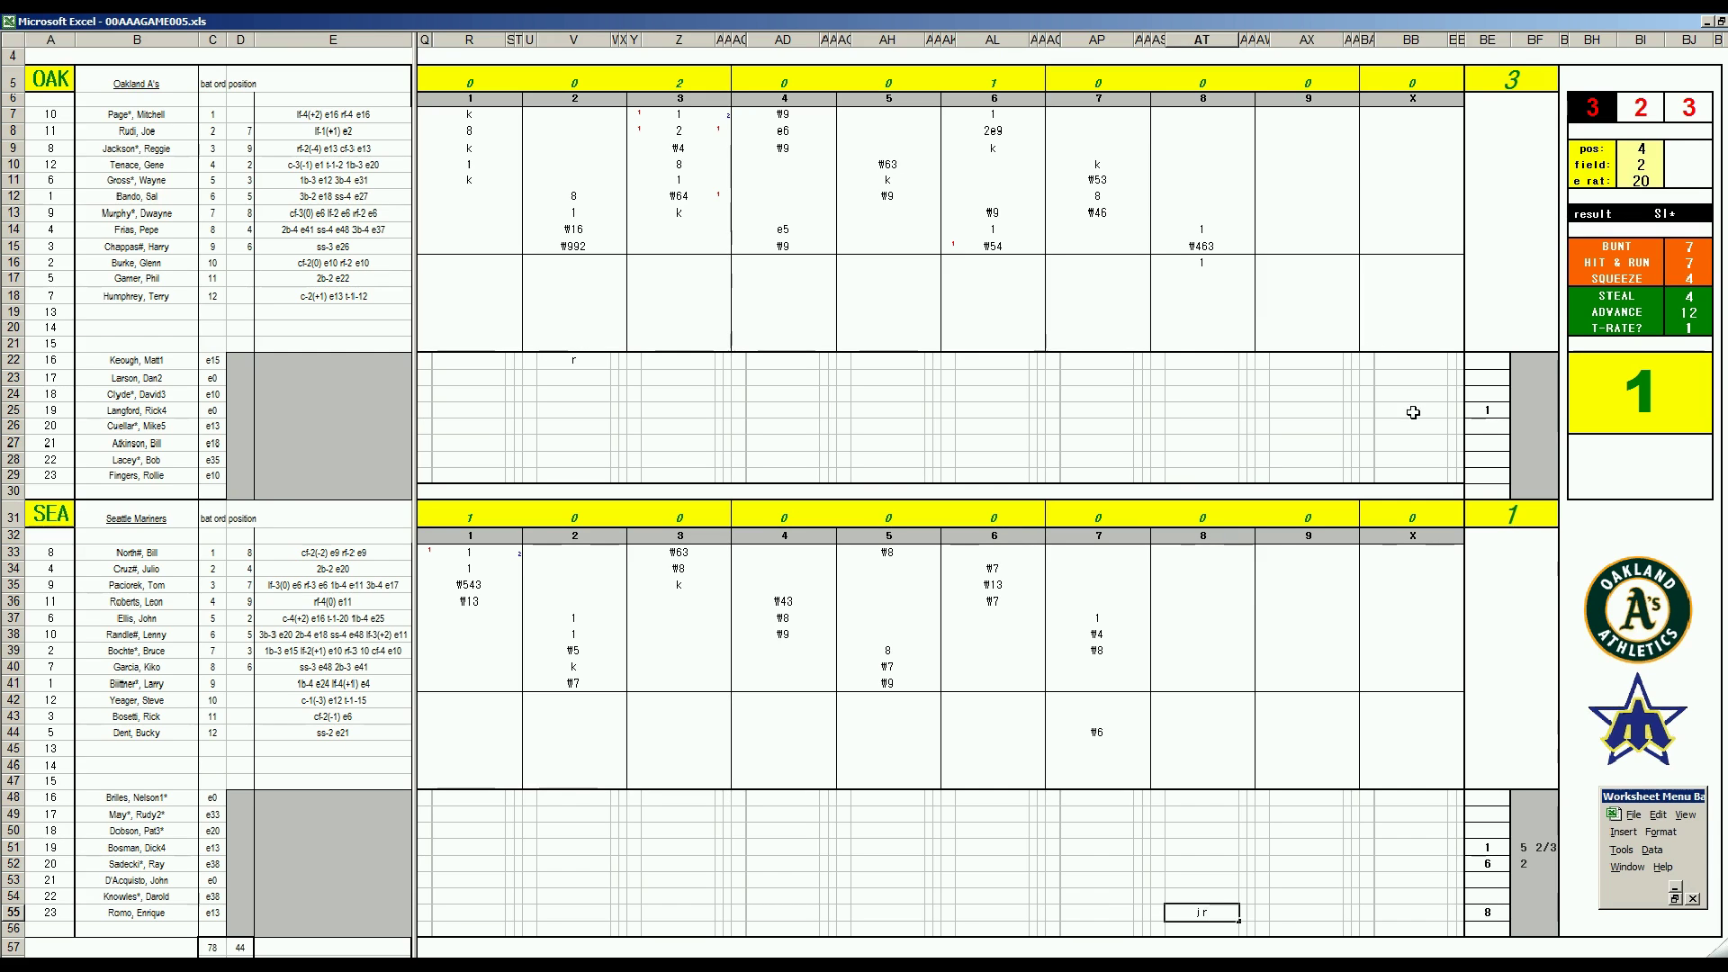
click(1199, 137)
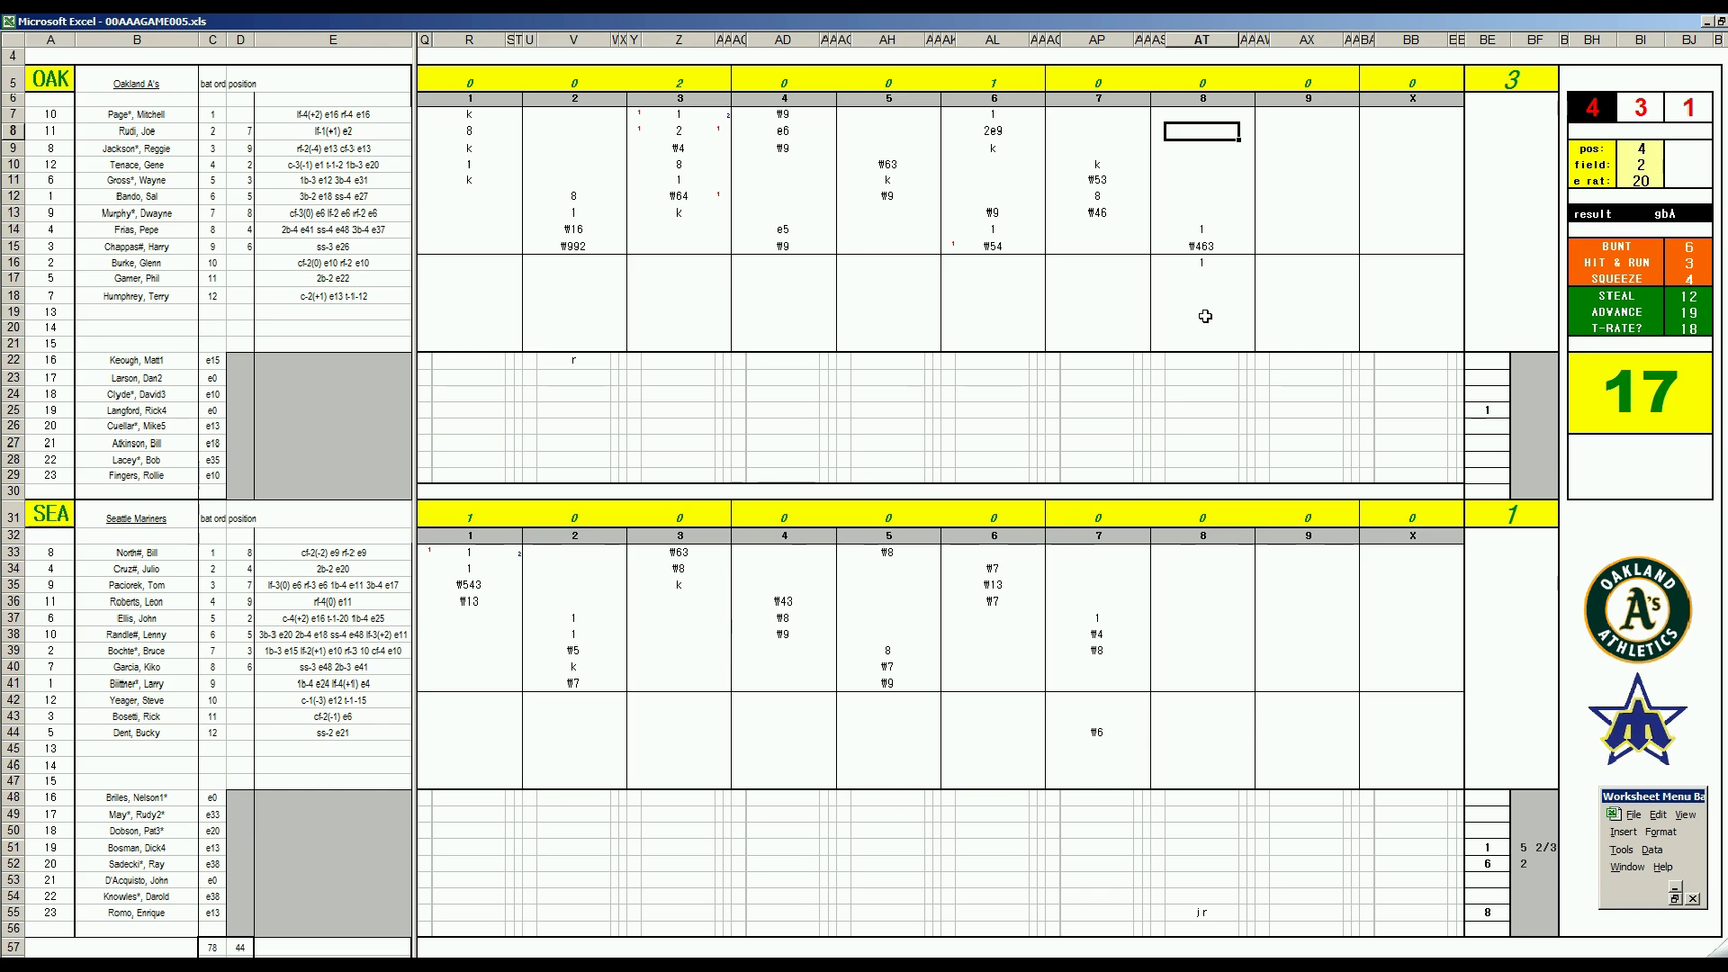
- Enter 4 in AT8, mark runs with 1 in AS16 and AS8, and ₩33 in AT9
text(4)
key(Return)
key(Down)
key(Down)
key(Down)
key(Down)
key(Down)
key(Down)
text(1)
key(Up)
key(Up)
key(Up)
key(Up)
key(Up)
key(Up)
key(Up)
key(Up)
text(1)
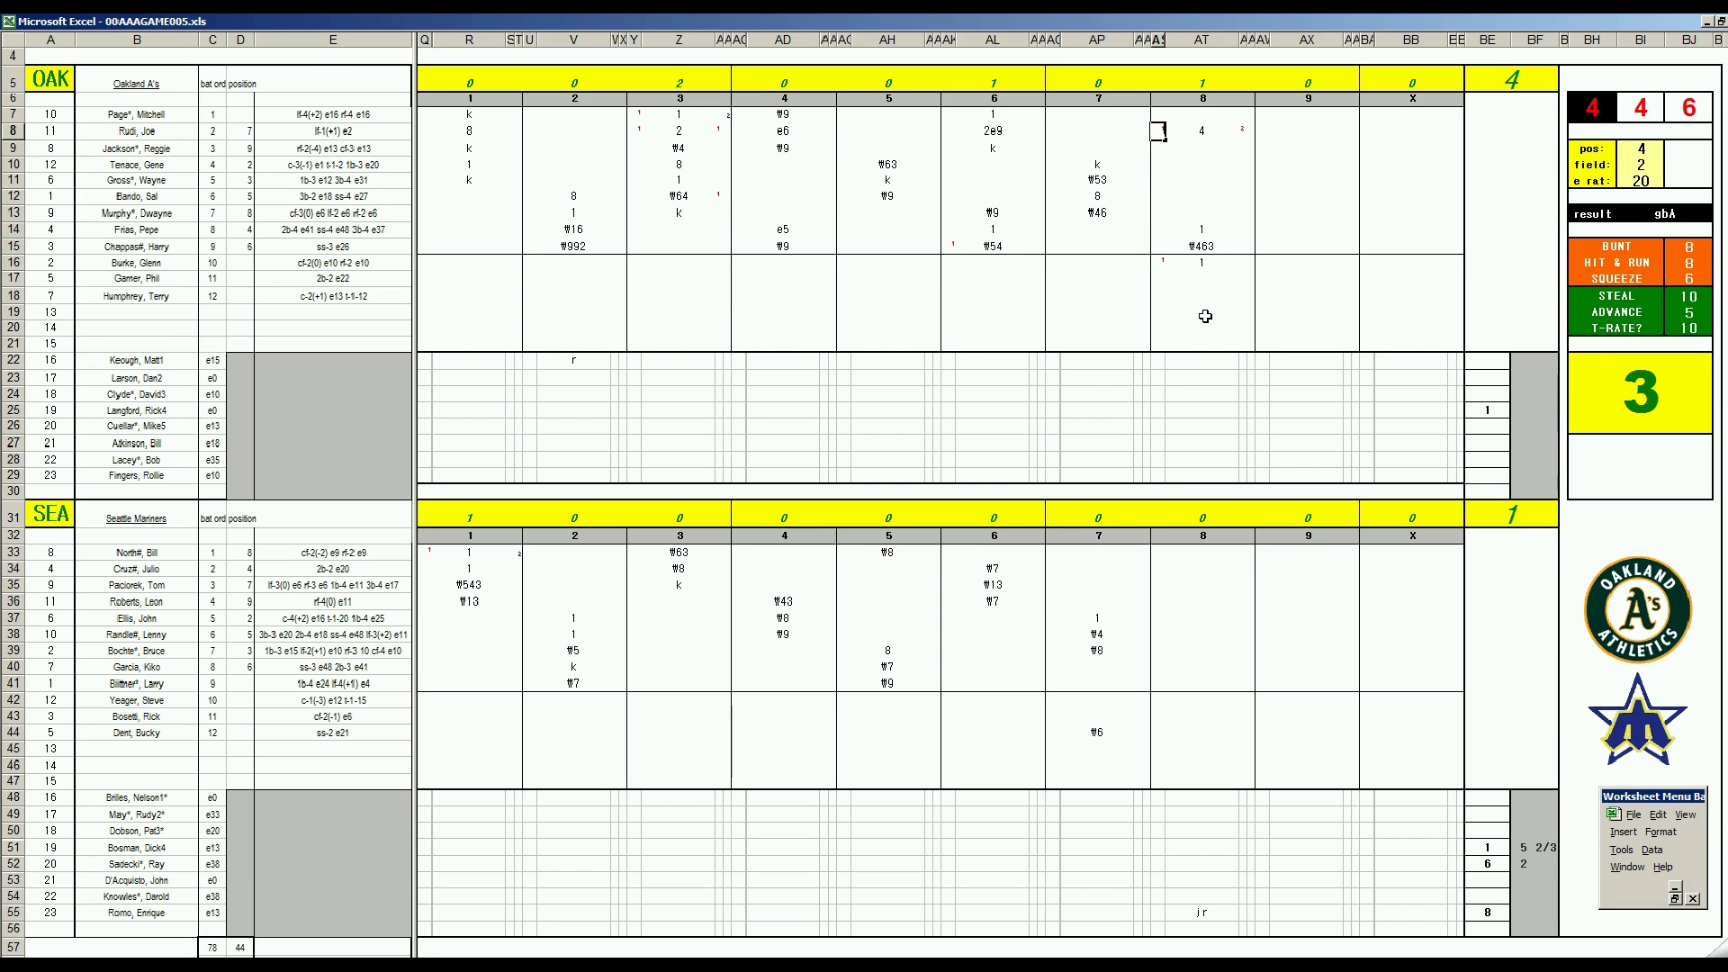
key(Return)
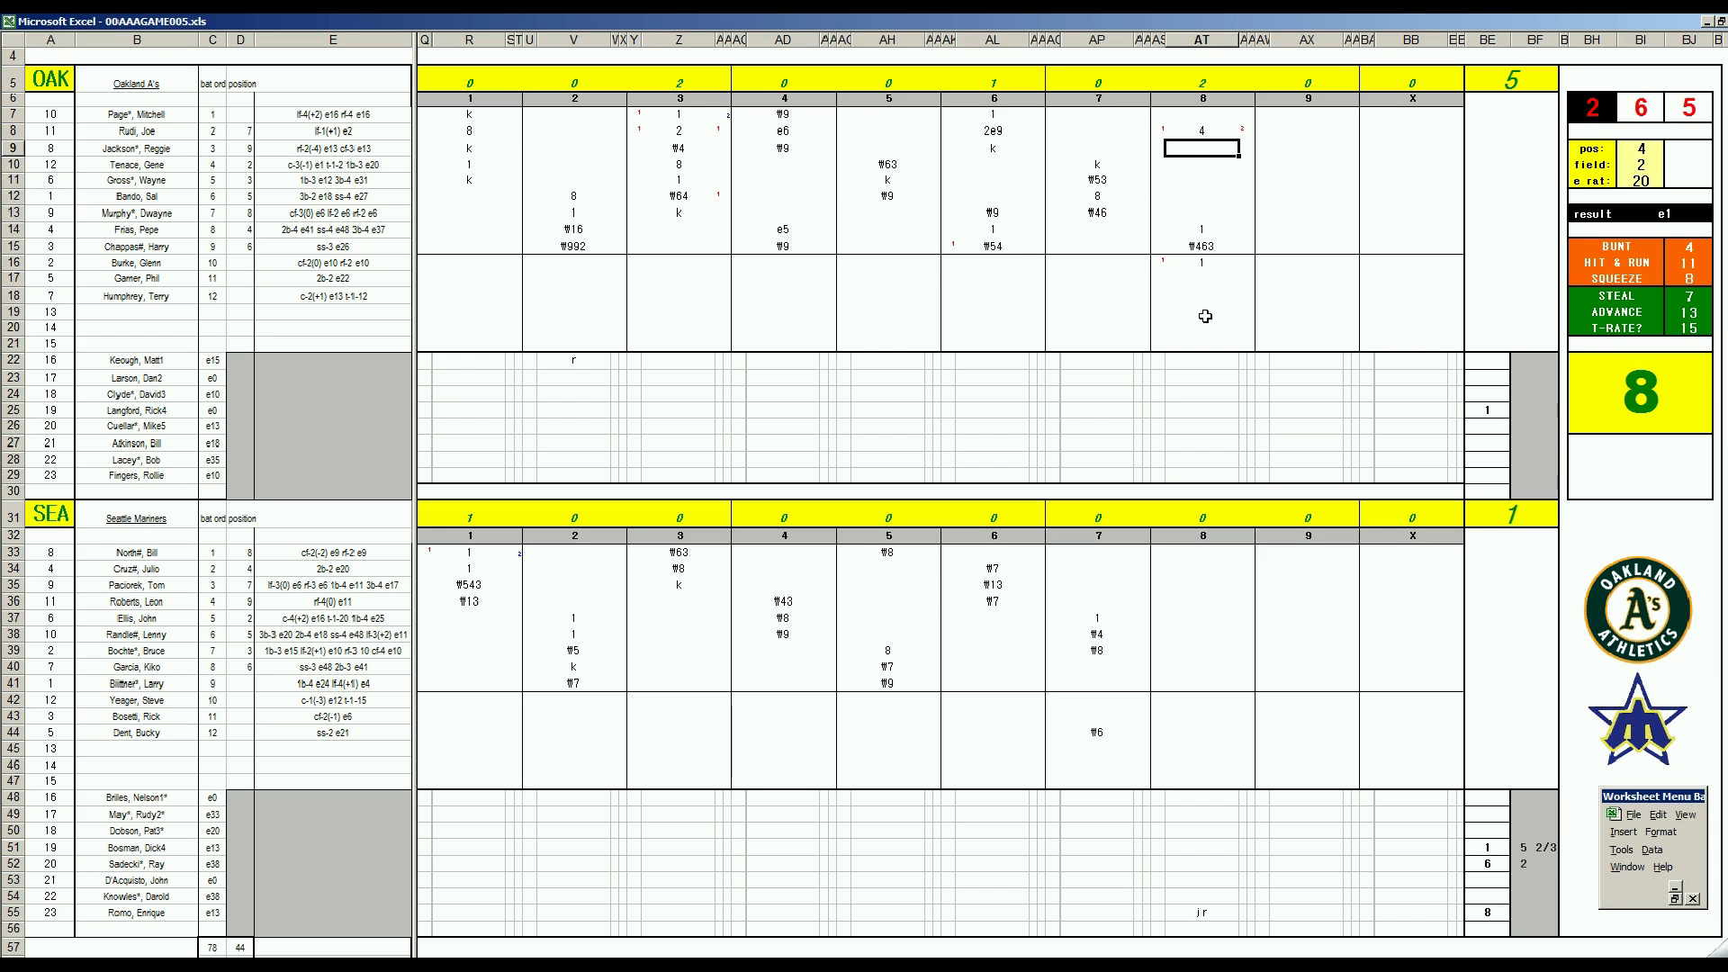
text(#33)
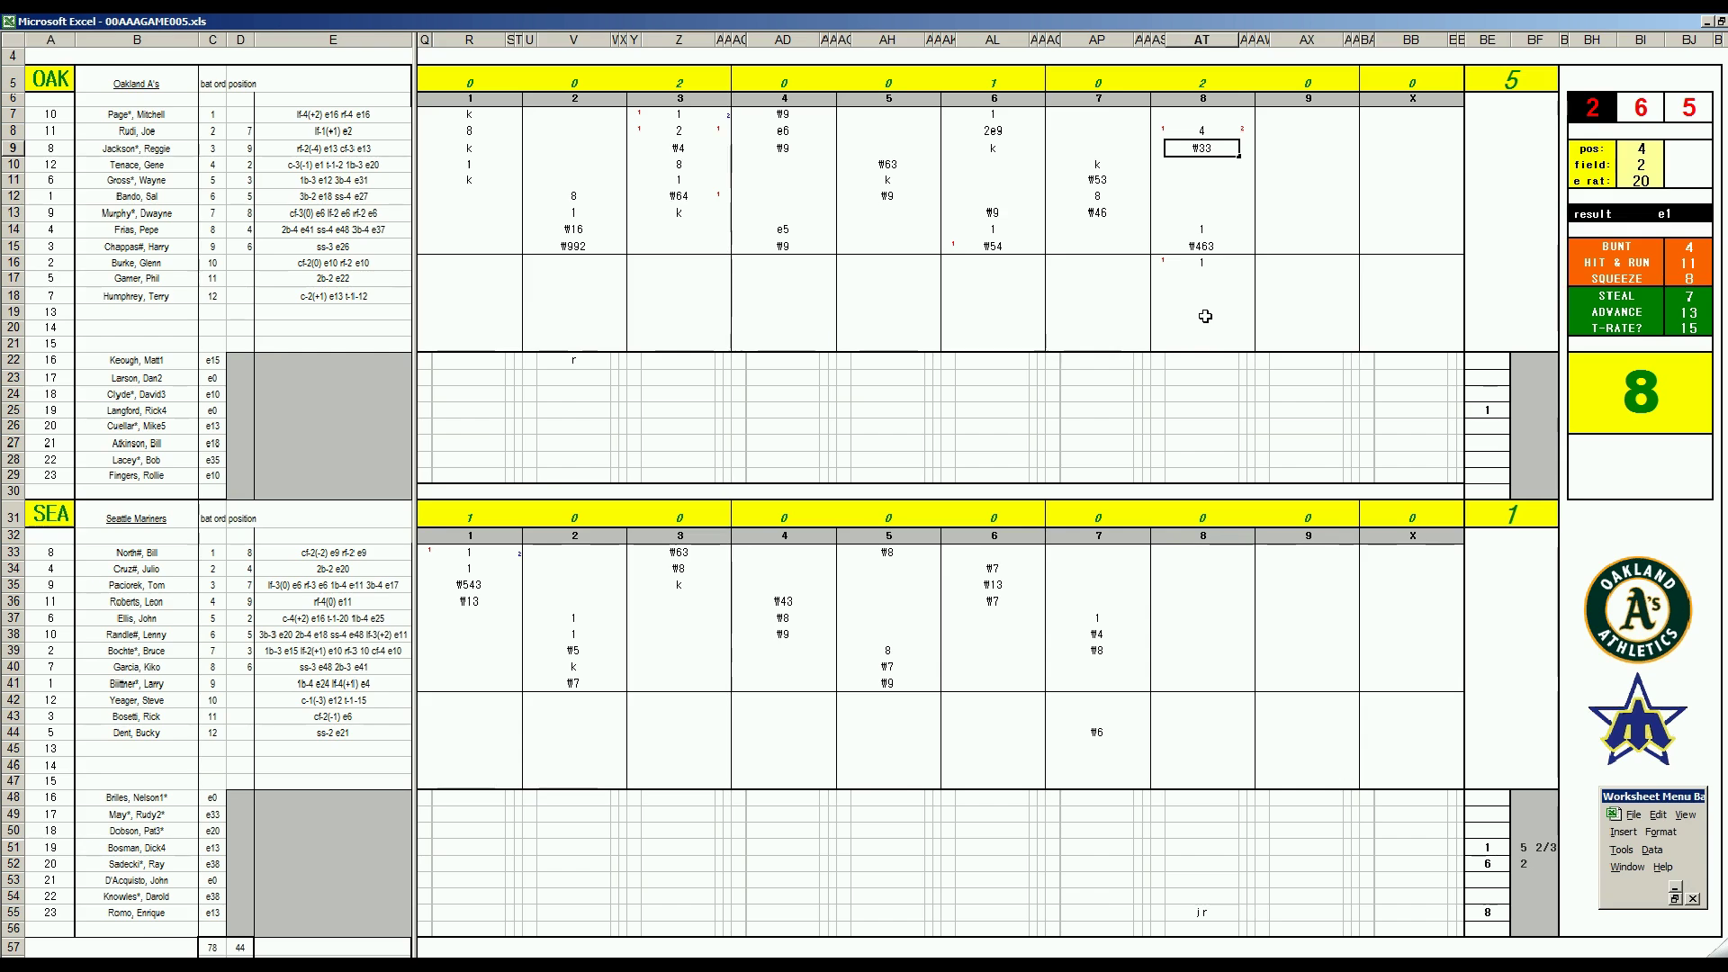
- Add 7 in BF25 and 8 in BE28 on the A's pitching lines
click(1535, 414)
text(7)
key(Return)
key(Down)
key(Down)
text(8)
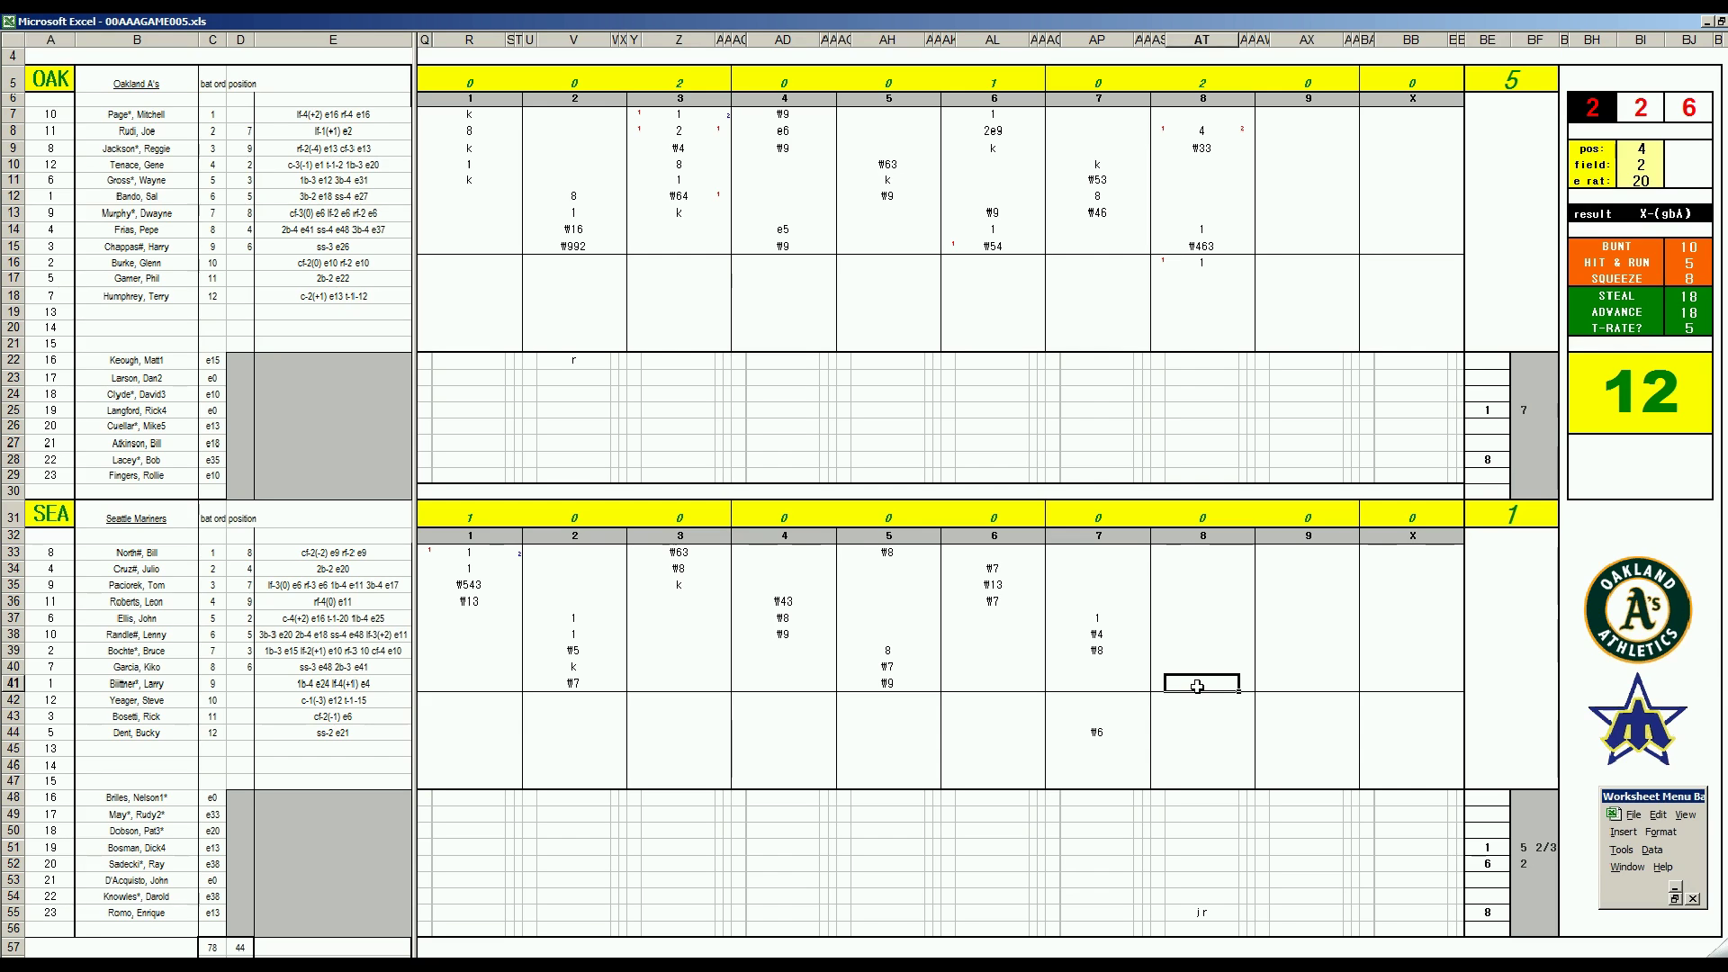
- Record k for a Mariners batter and set pos 4, field 24 and e rat 41
key(Down)
text(k)
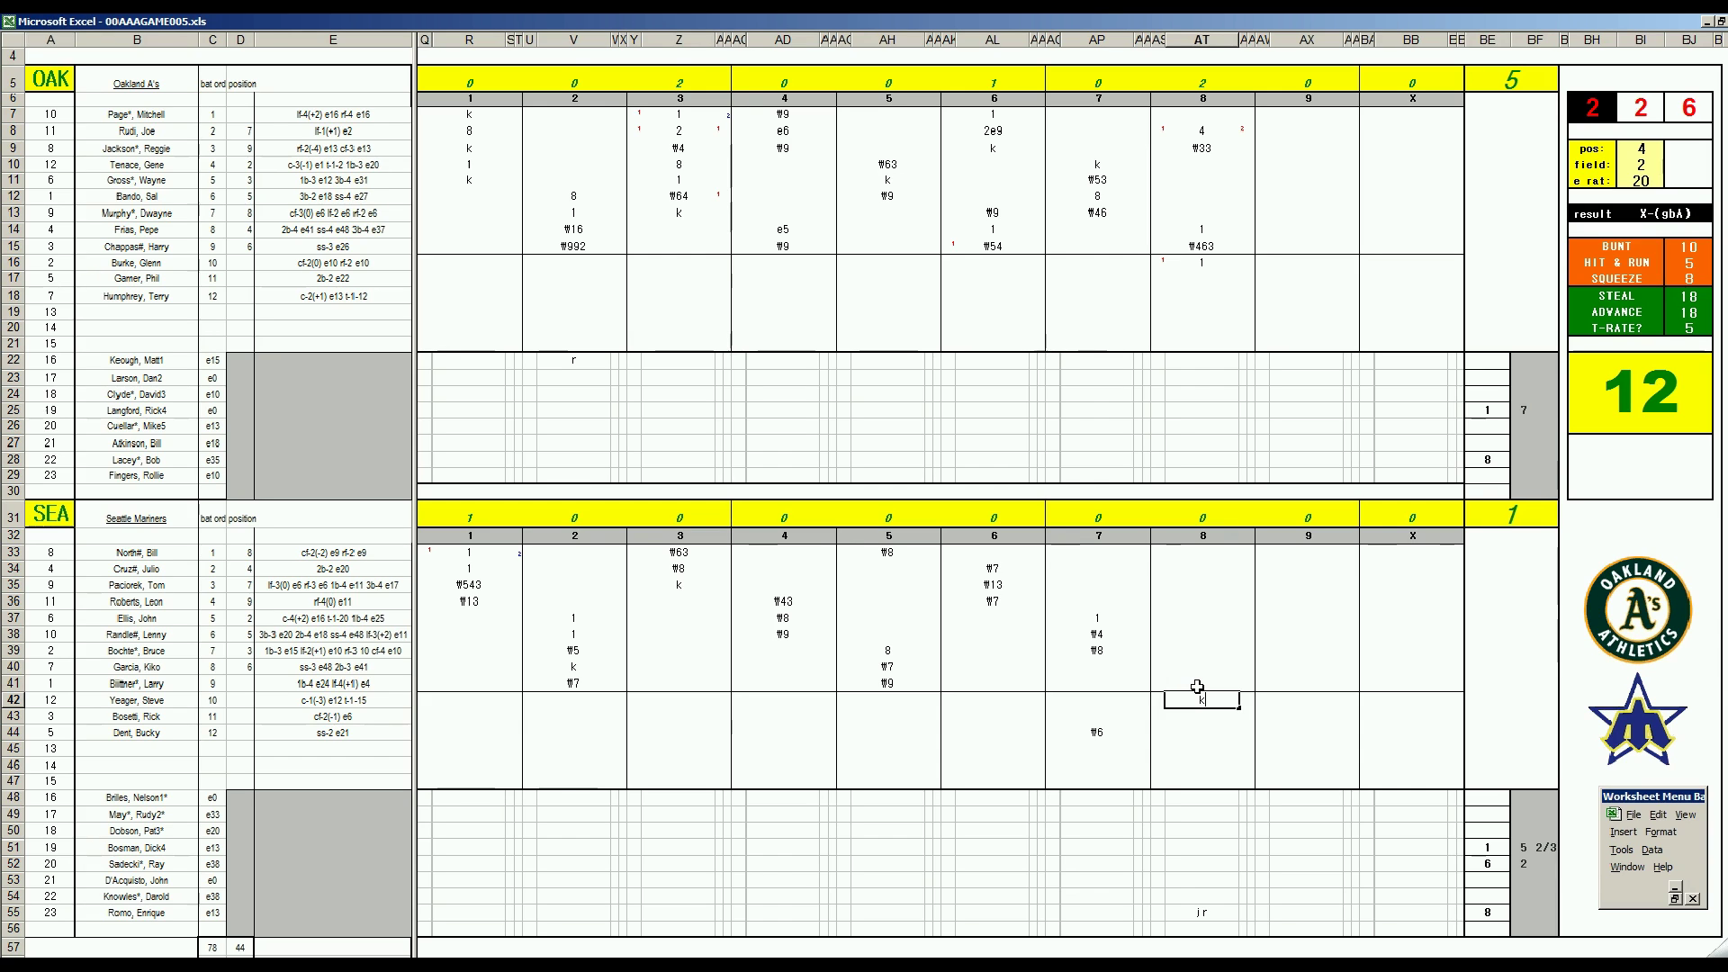
key(Up)
key(Up)
key(Up)
key(Up)
key(Up)
key(Up)
key(Tab)
text(4)
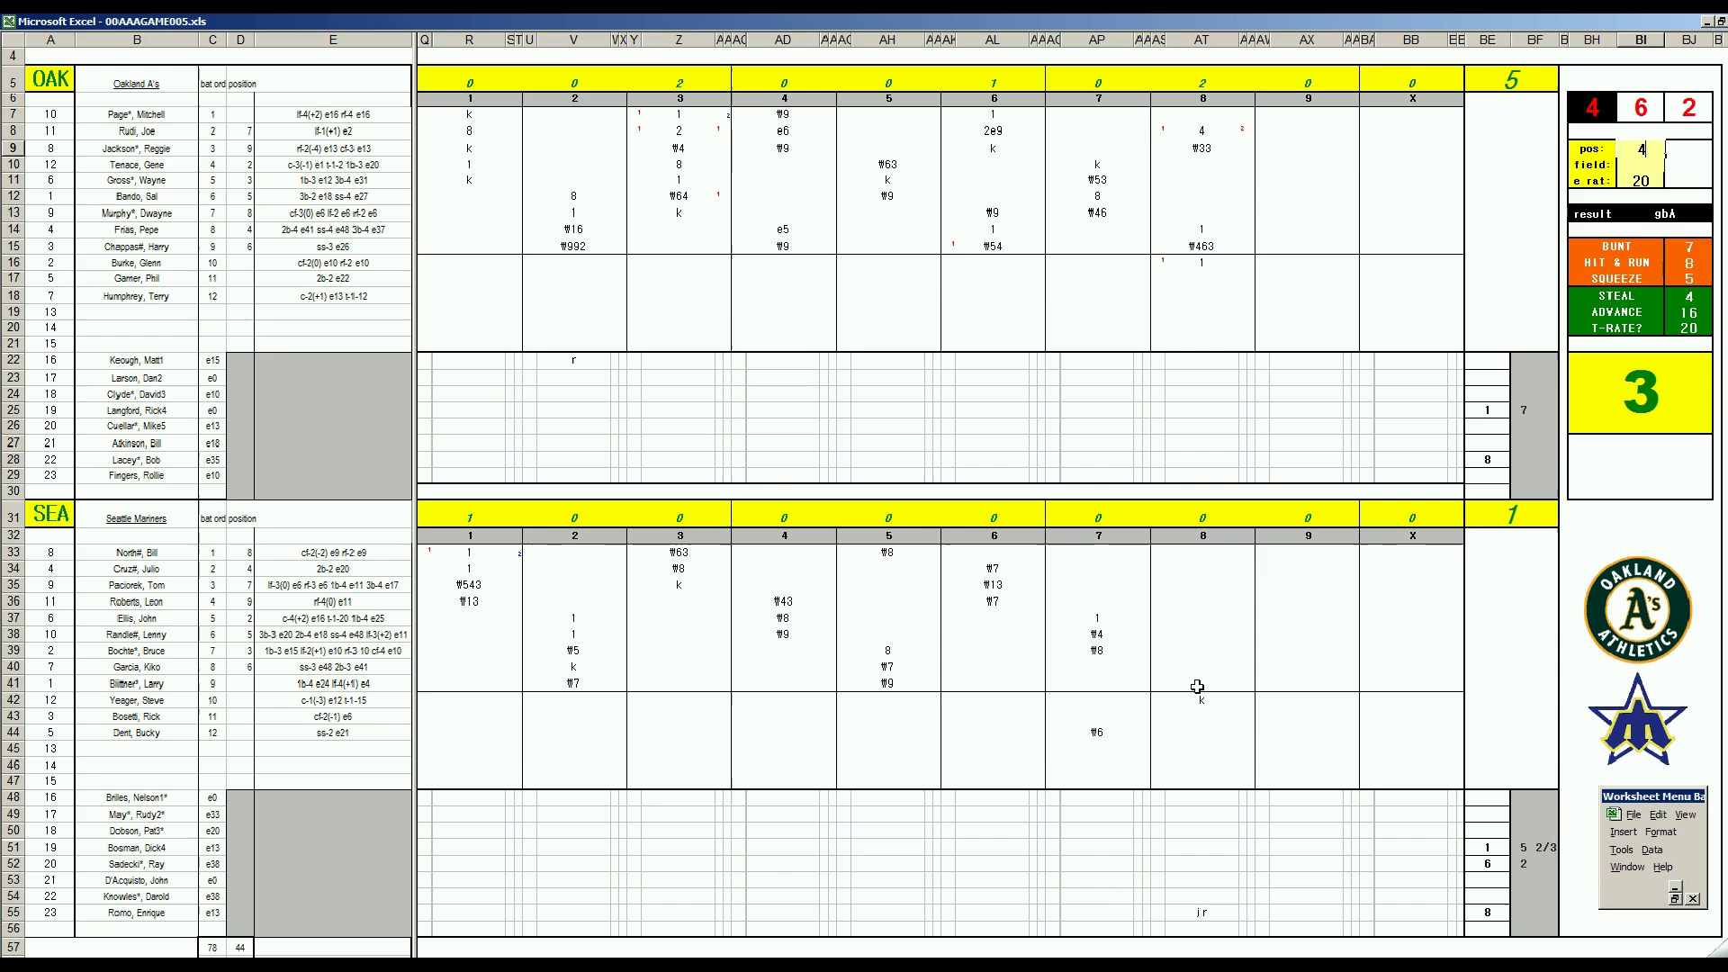
key(Return)
text(2)
text(4)
key(Return)
text(41)
key(Return)
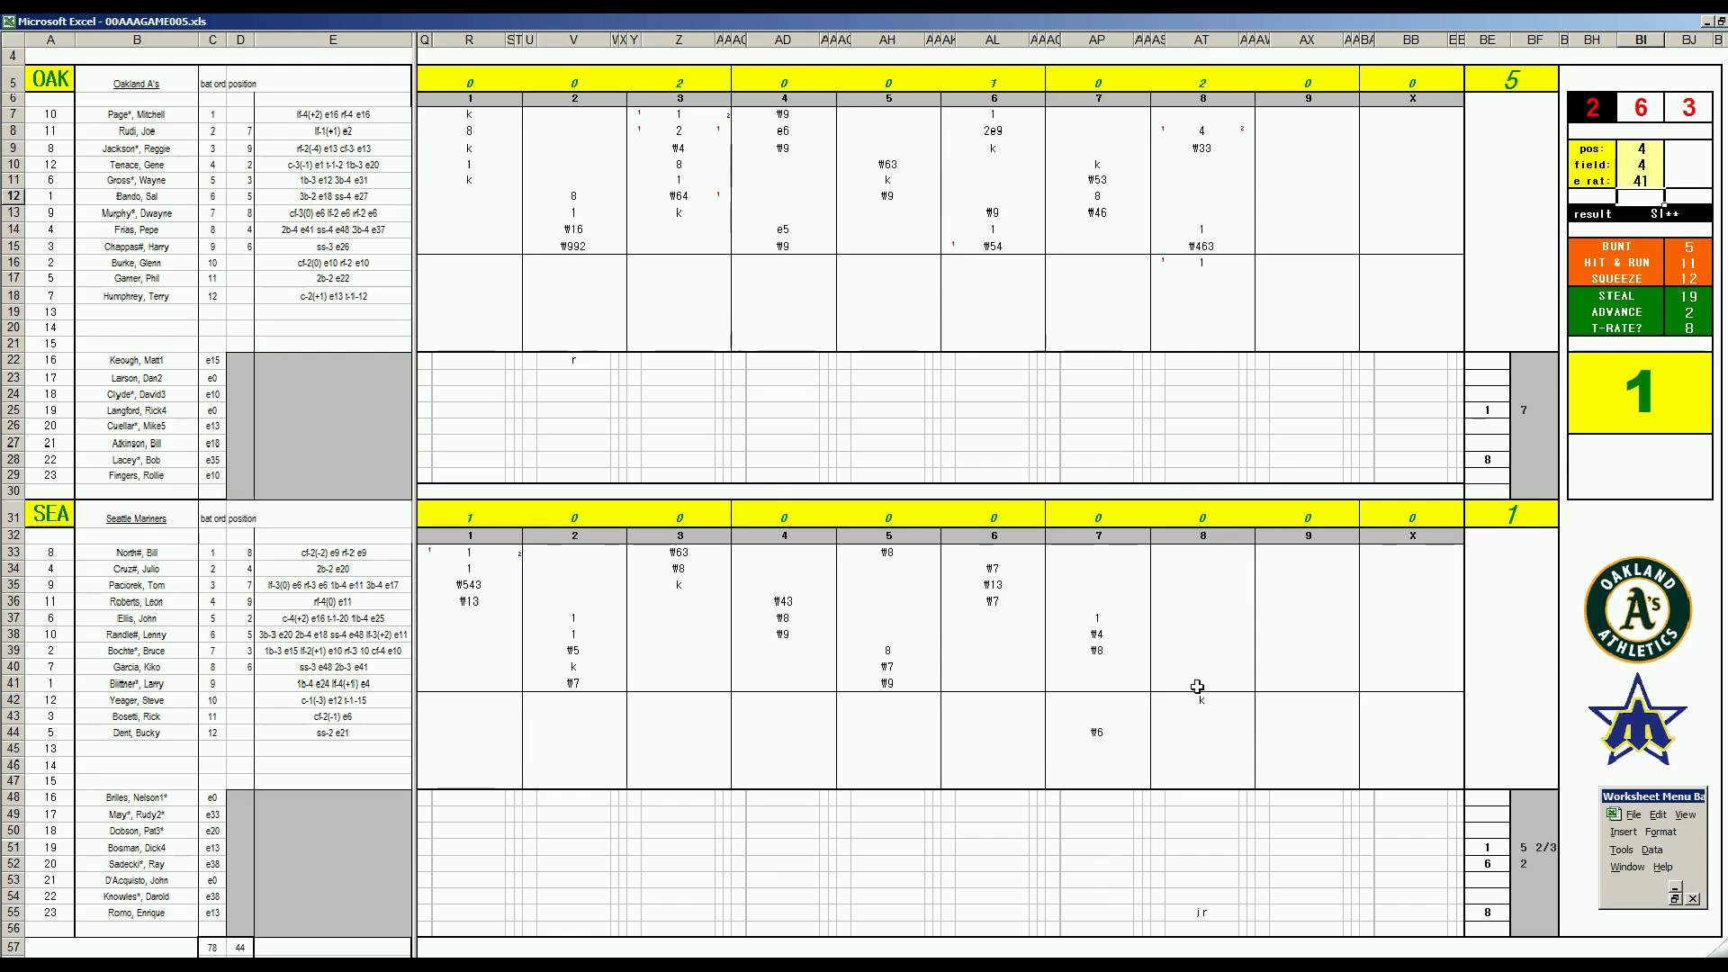
- Enter 8 and ₩7 for the next Mariners batters' eighth-inning results
click(1203, 567)
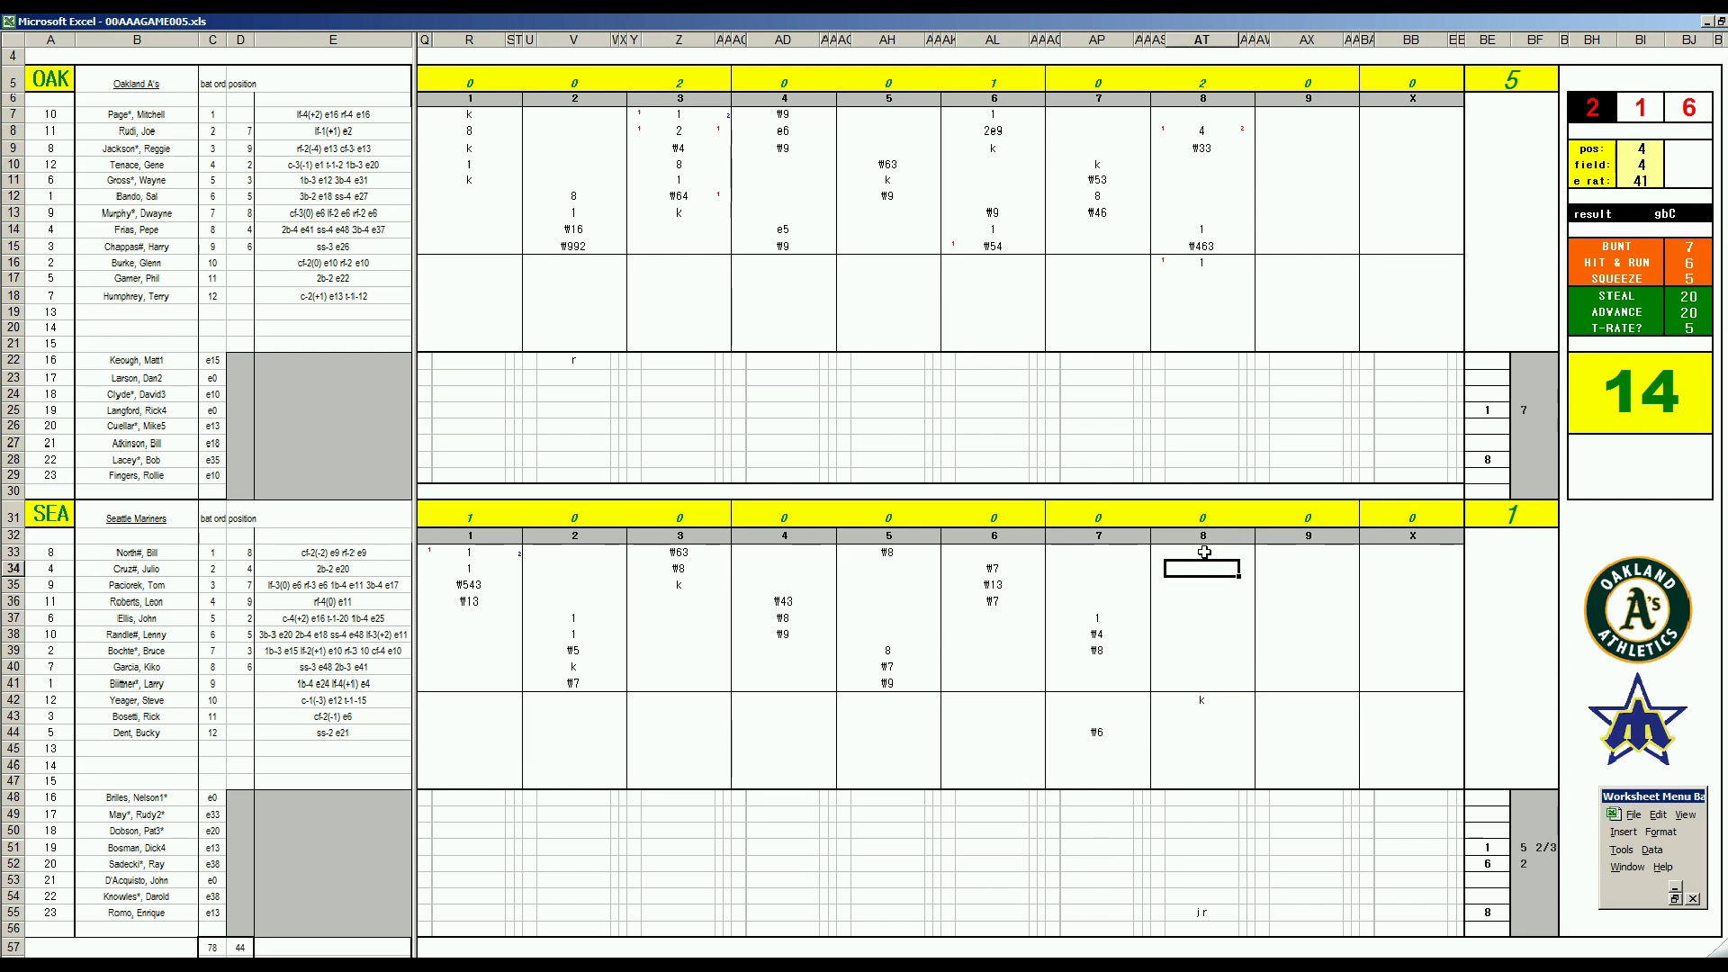
text(8)
key(Return)
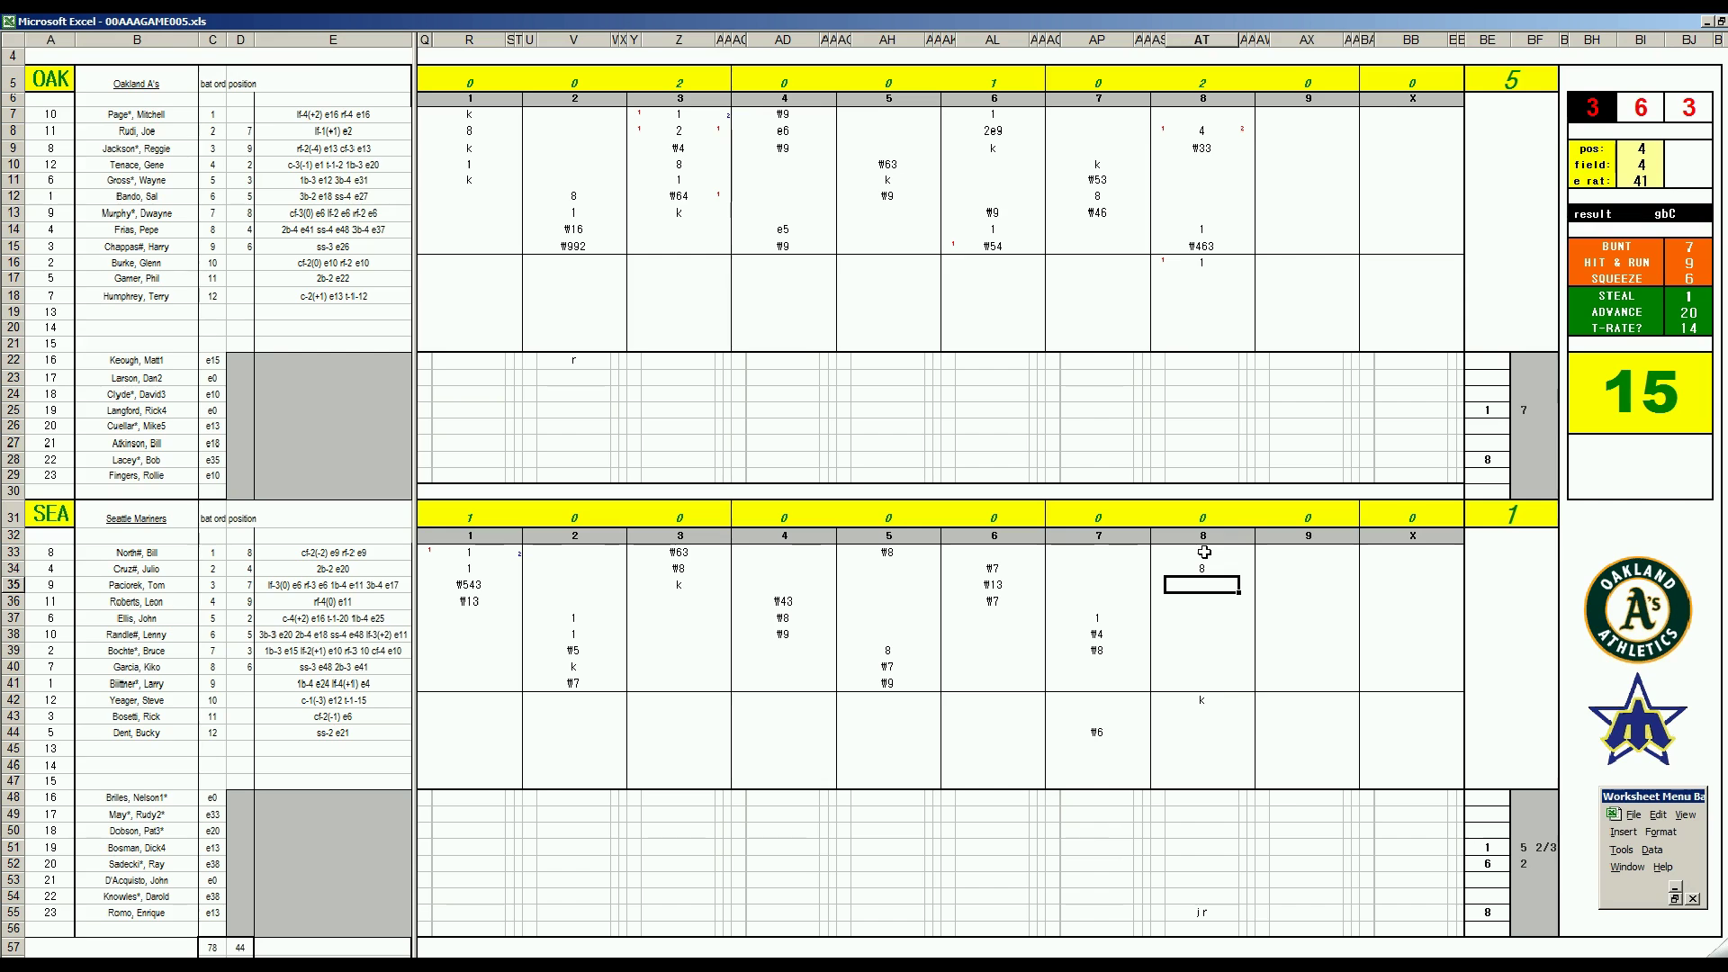
text(\7)
key(Return)
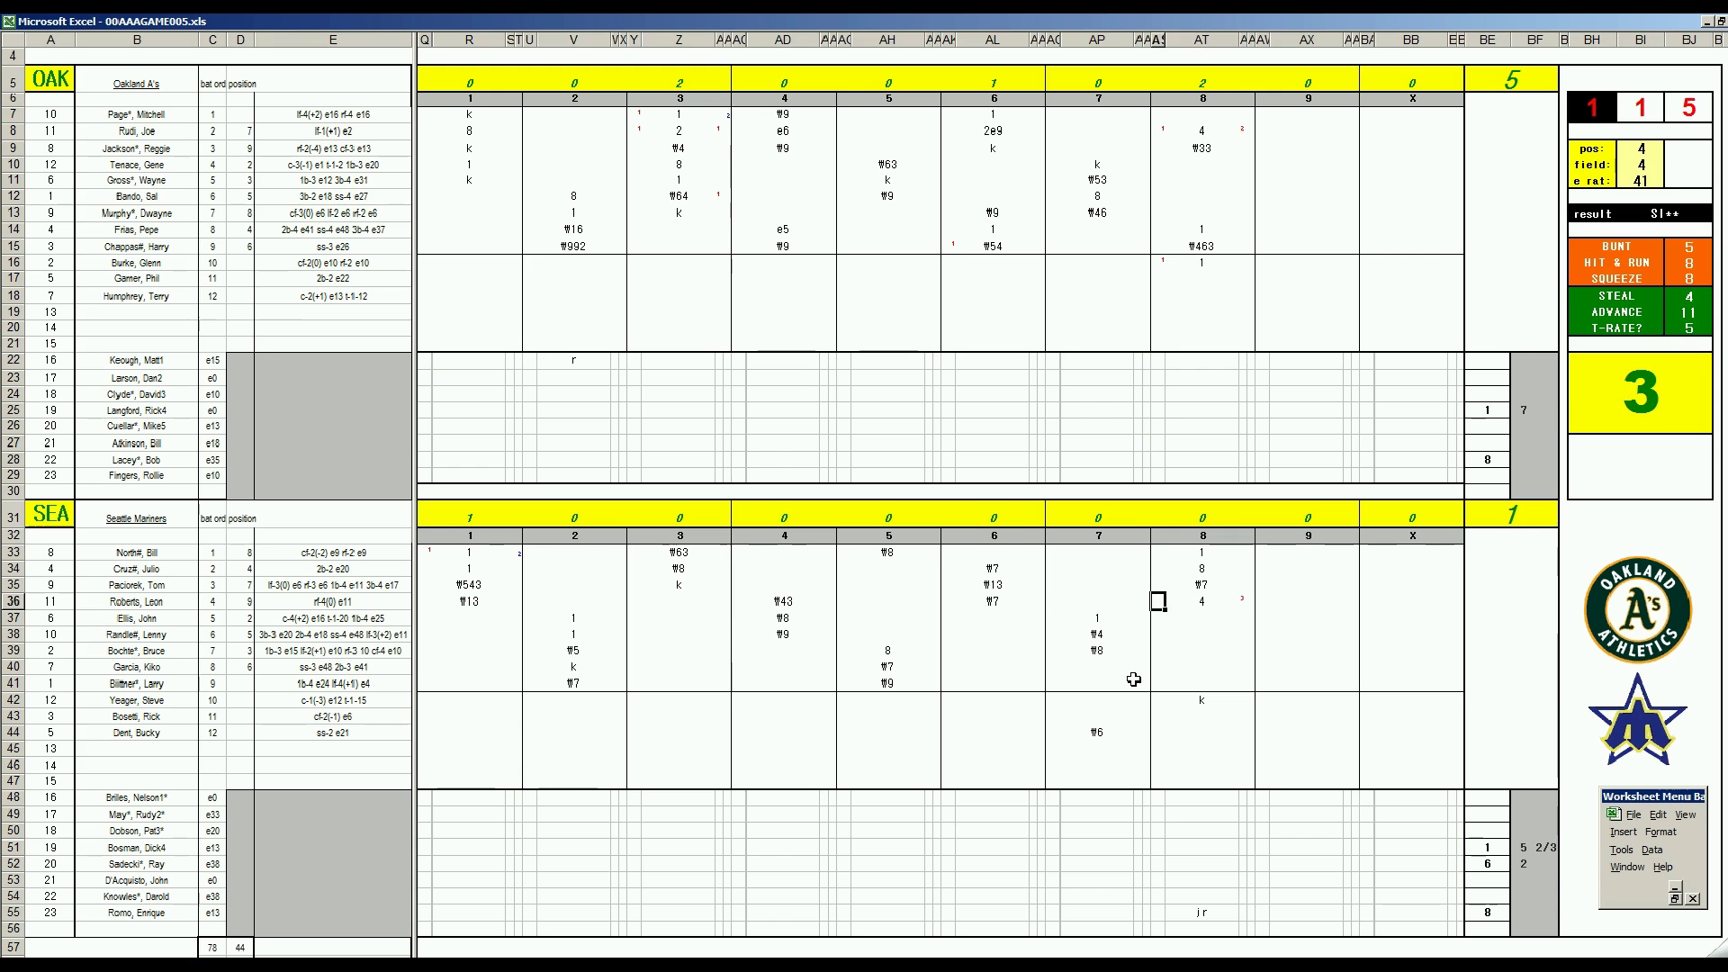
key(Up)
key(Up)
key(Up)
key(Down)
key(Down)
key(Down)
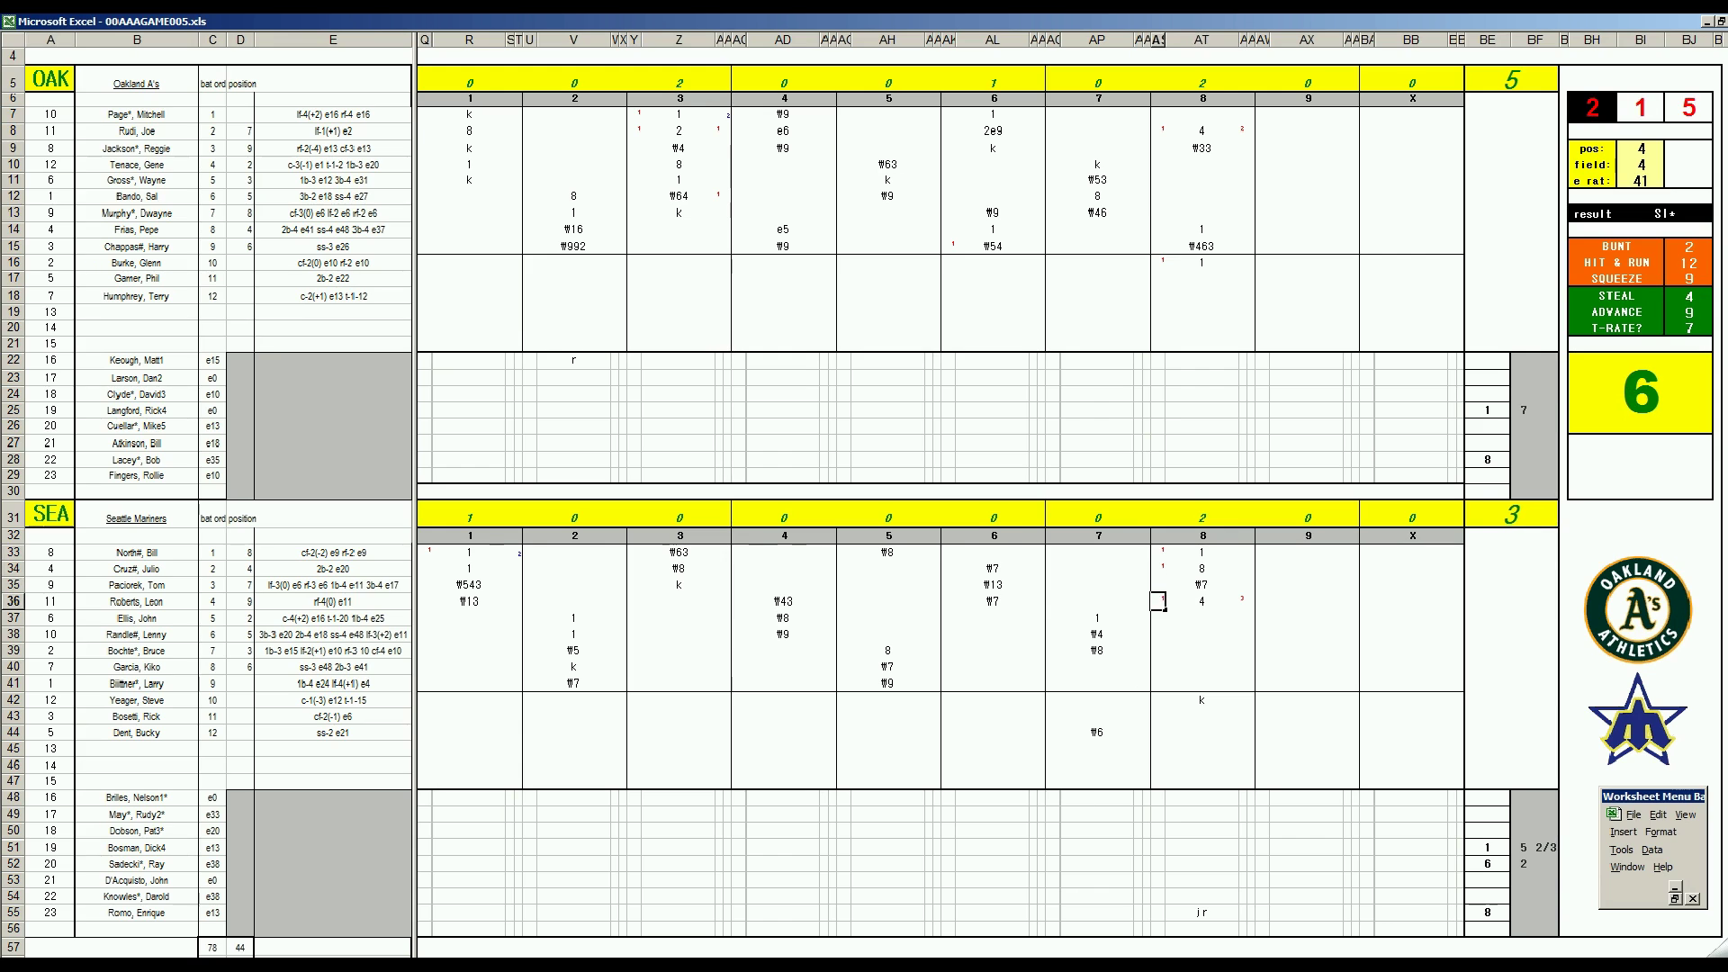
- Raise the Spotify volume, then add a run mark in AS36 for Seattle's third run
key(alt+Tab)
drag(1645, 955, 1659, 955)
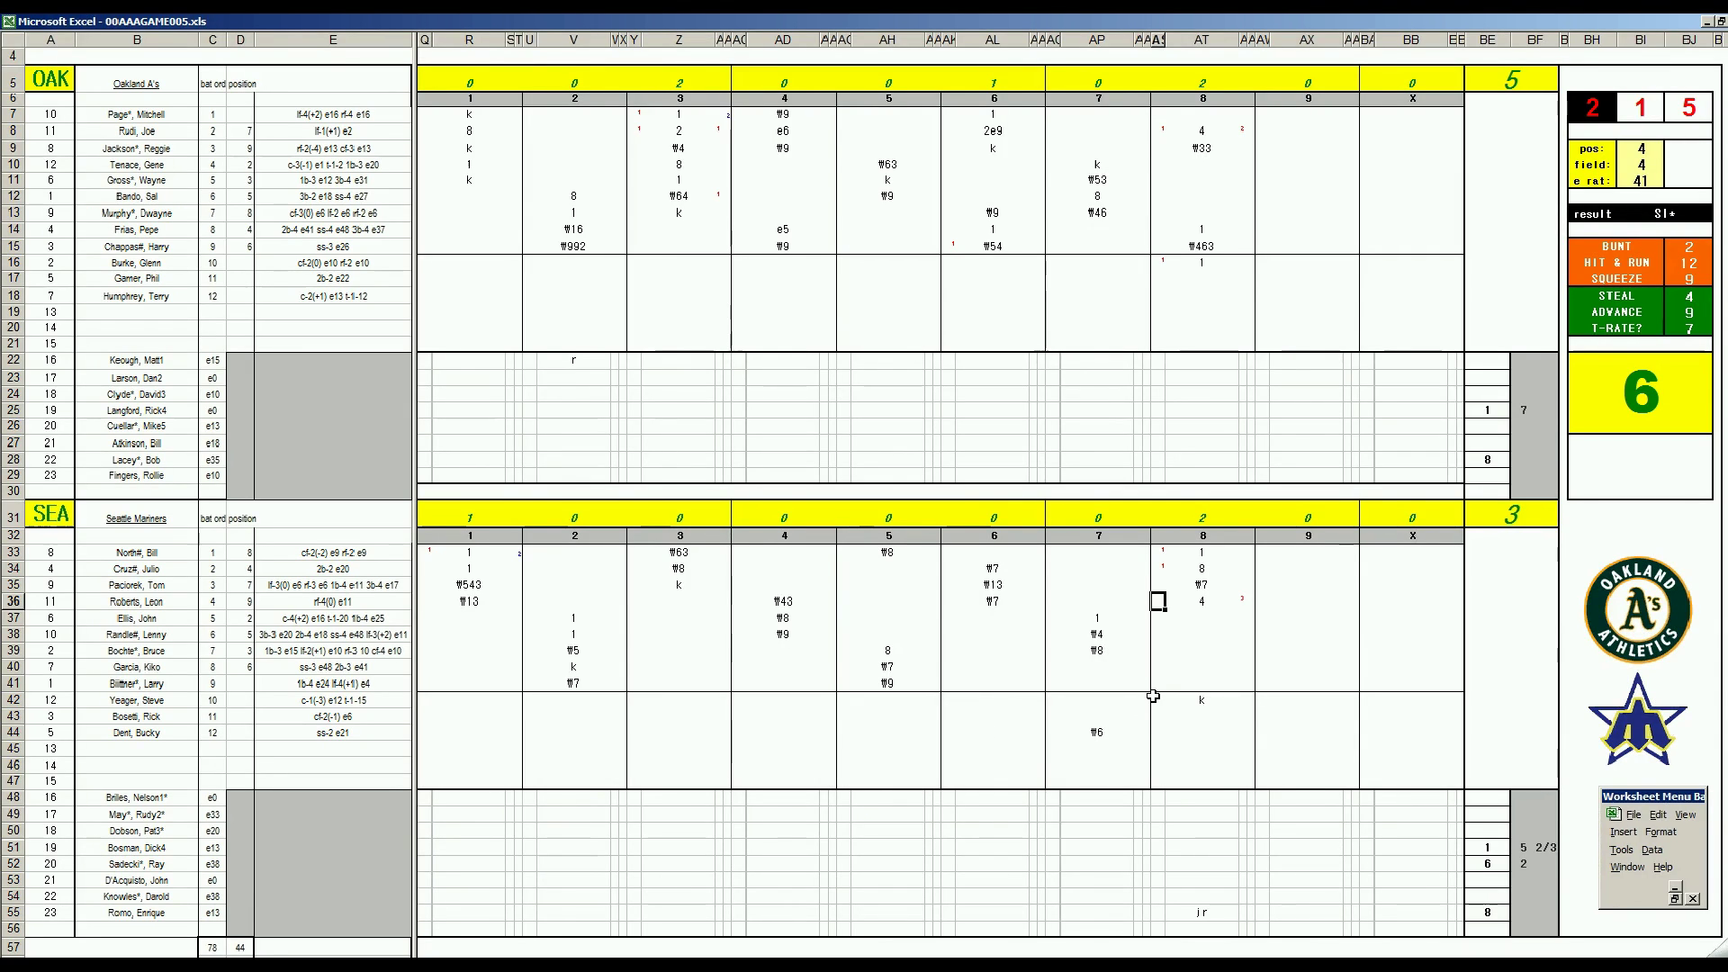
text(1)
key(Return)
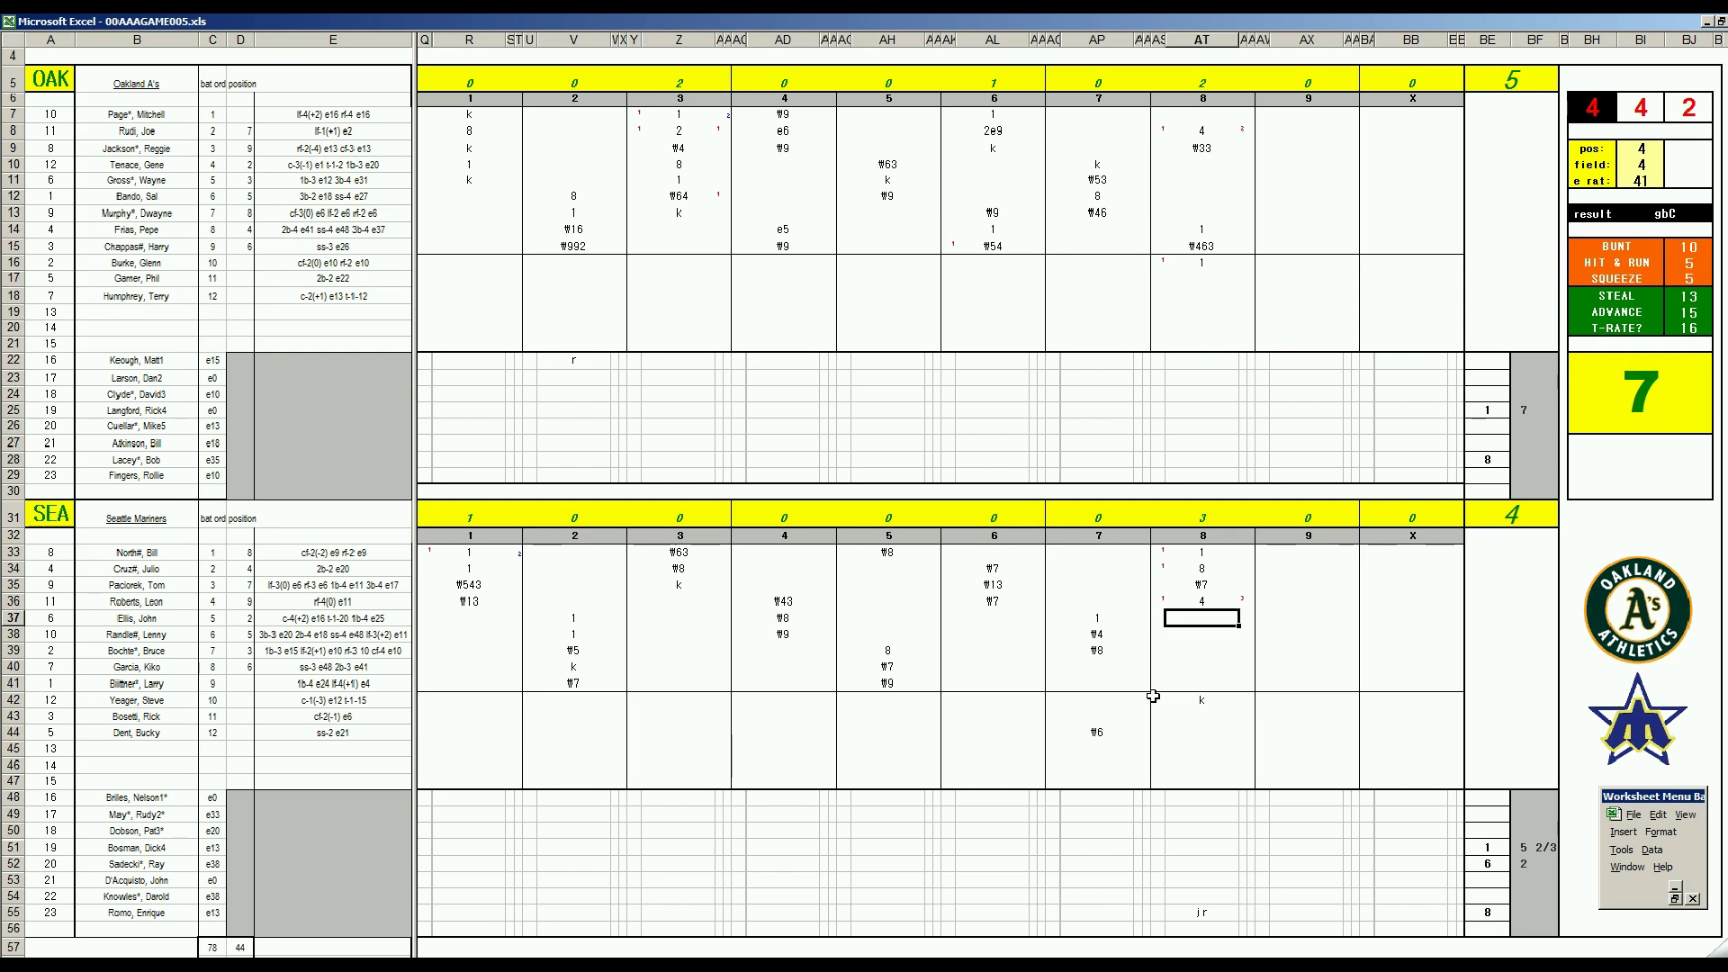
- Enter 1 in AT37 and log 2/3 inning pitched in BF28 for Oakland's reliever
text(1)
click(1537, 461)
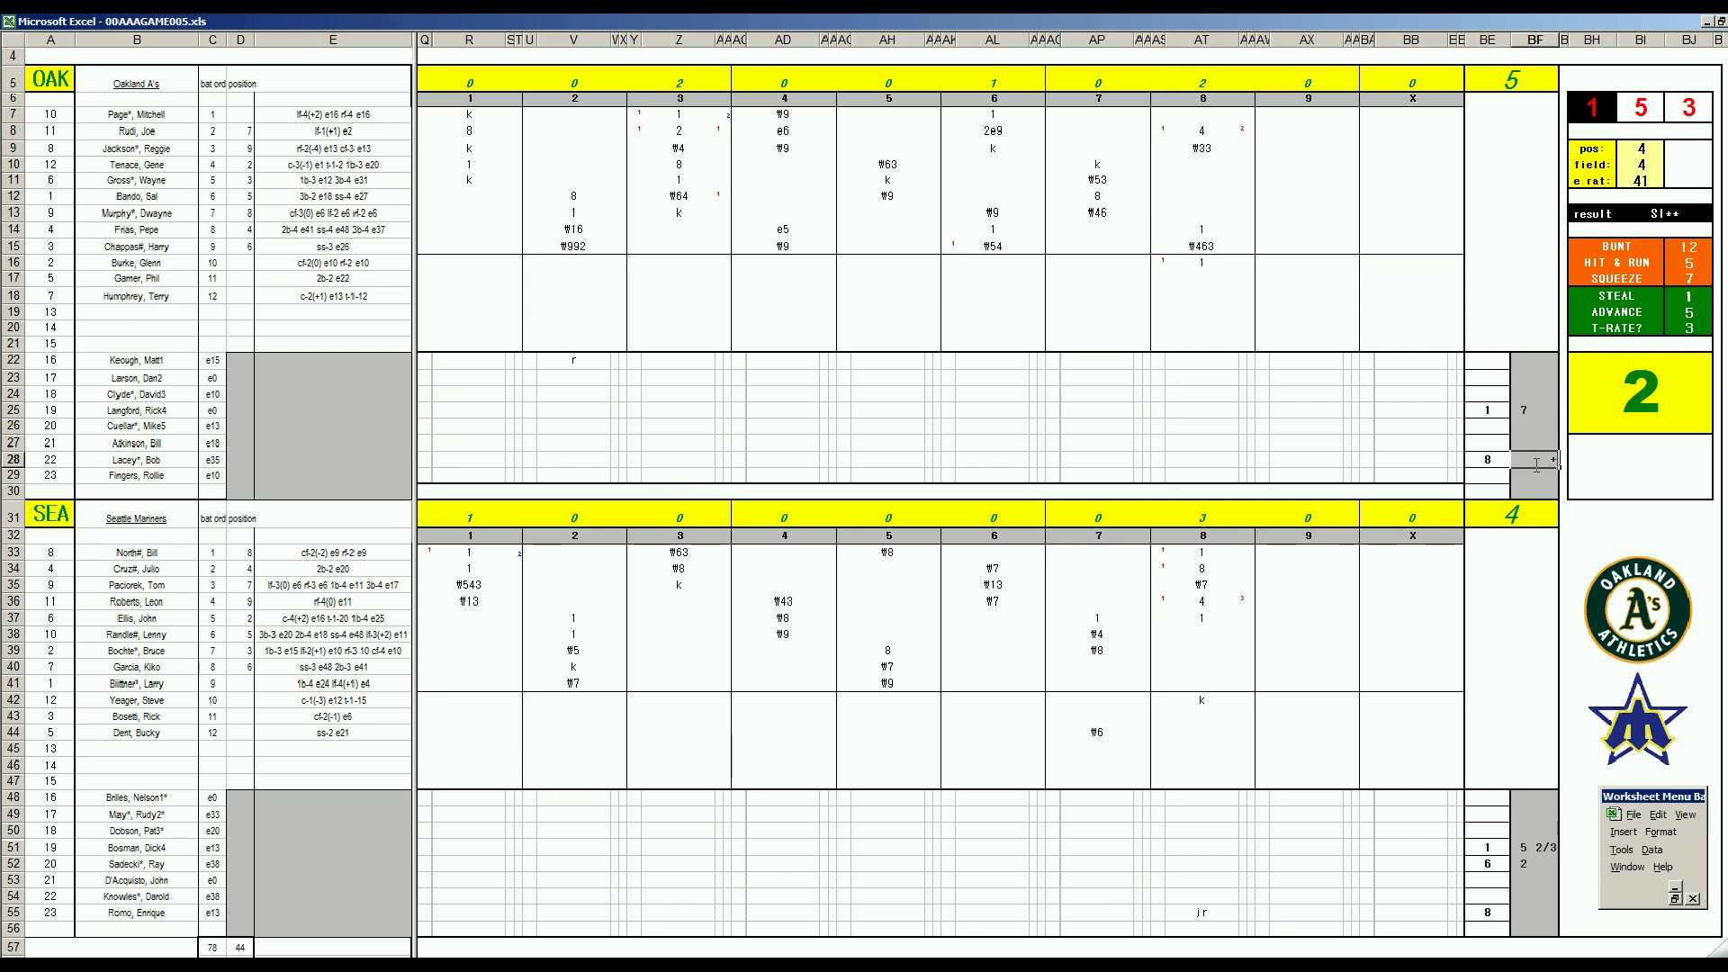
text(2/3)
key(Return)
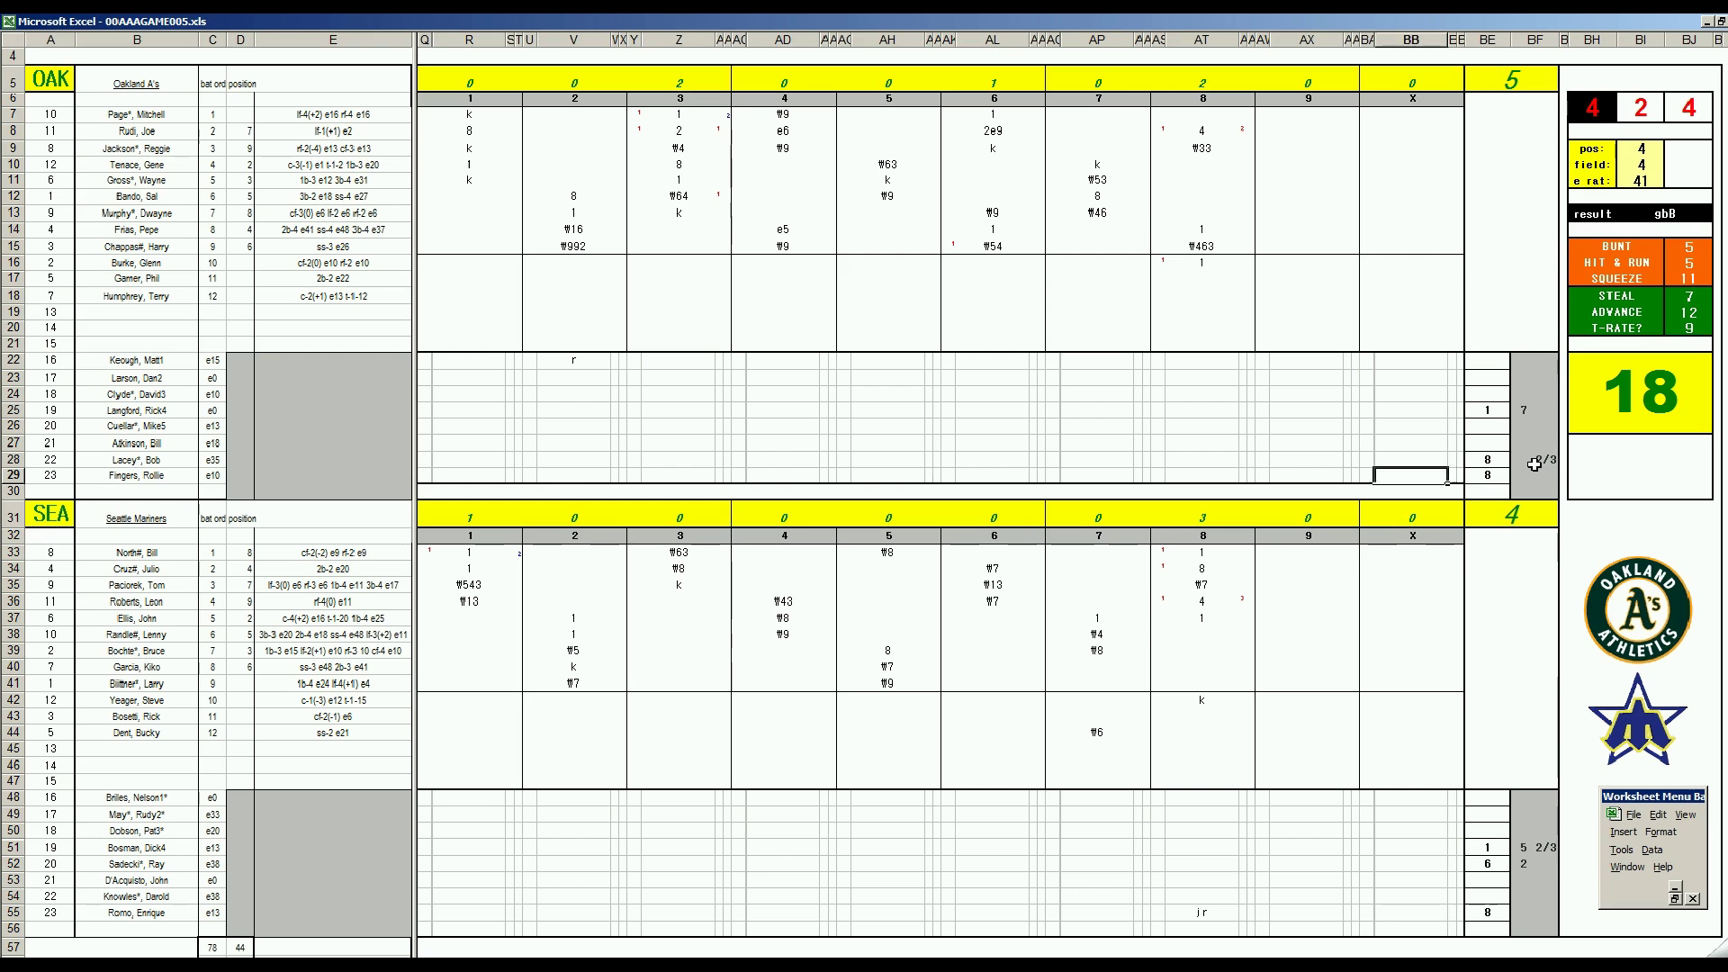
text(1r)
- Close Seattle's 8th with #36 in AT38 and recalculate with F9 for Oakland's 9th
click(1201, 632)
text(#36)
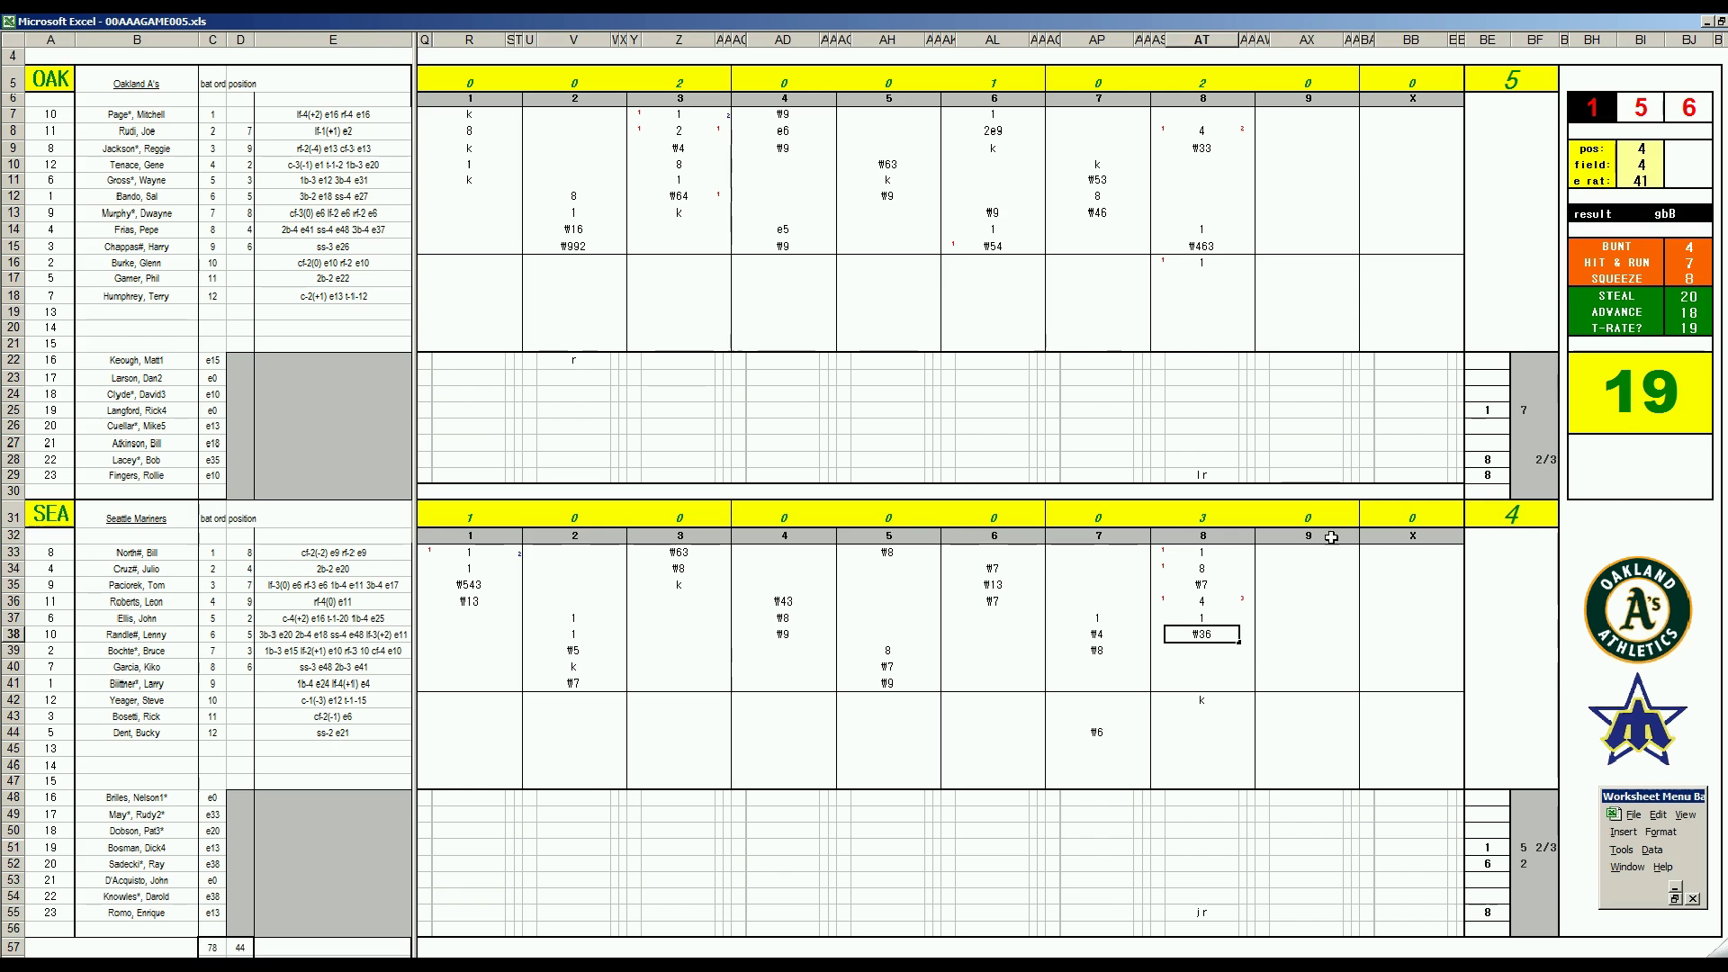
click(1292, 166)
key(F9)
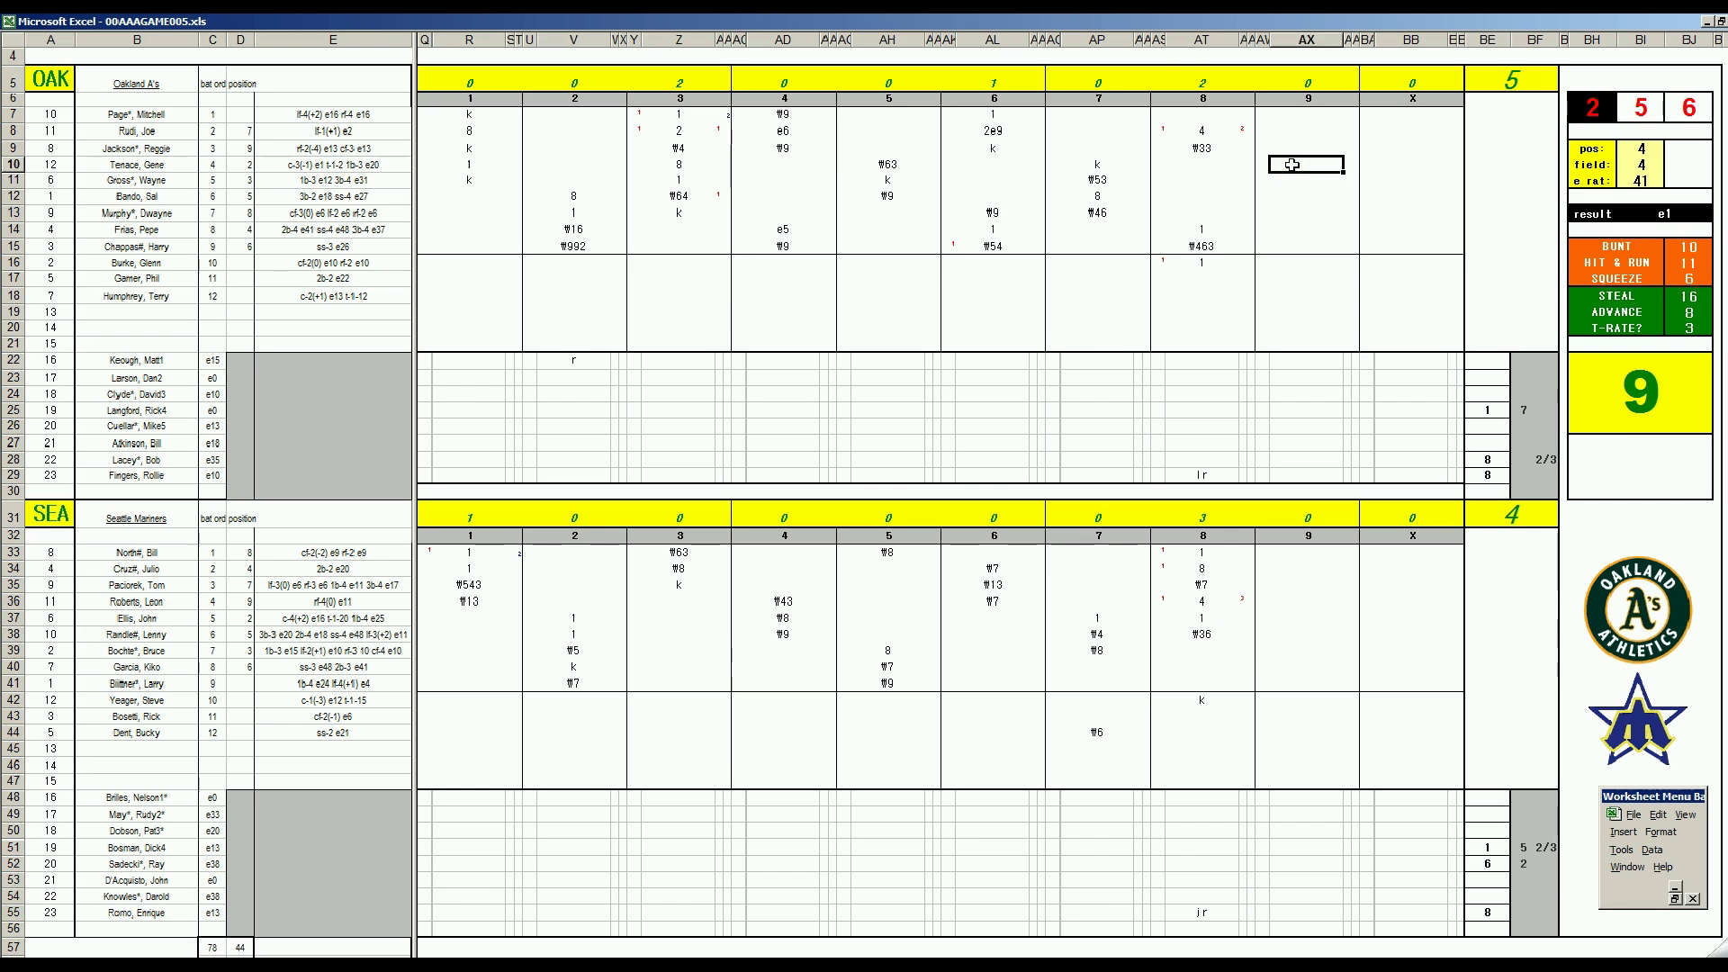
- Record Oakland's 9th as #7, #9 and a strikeout, then start Seattle's 9th with #43
text(#7)
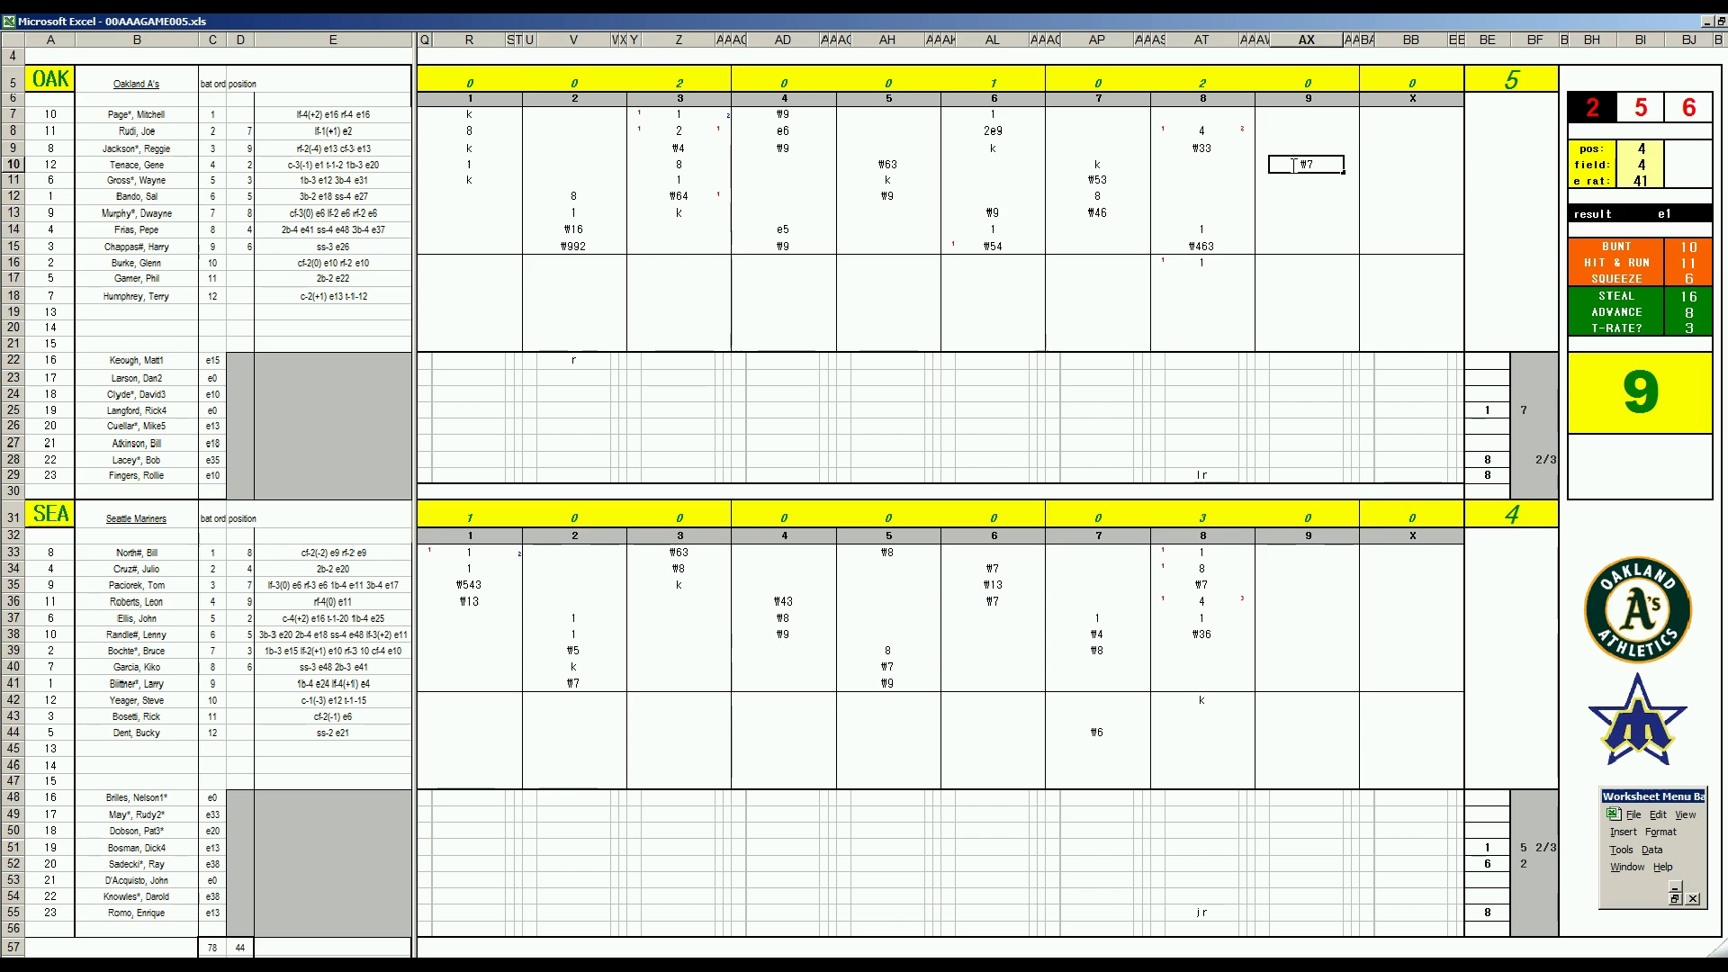
key(Return)
text(#9)
key(Return)
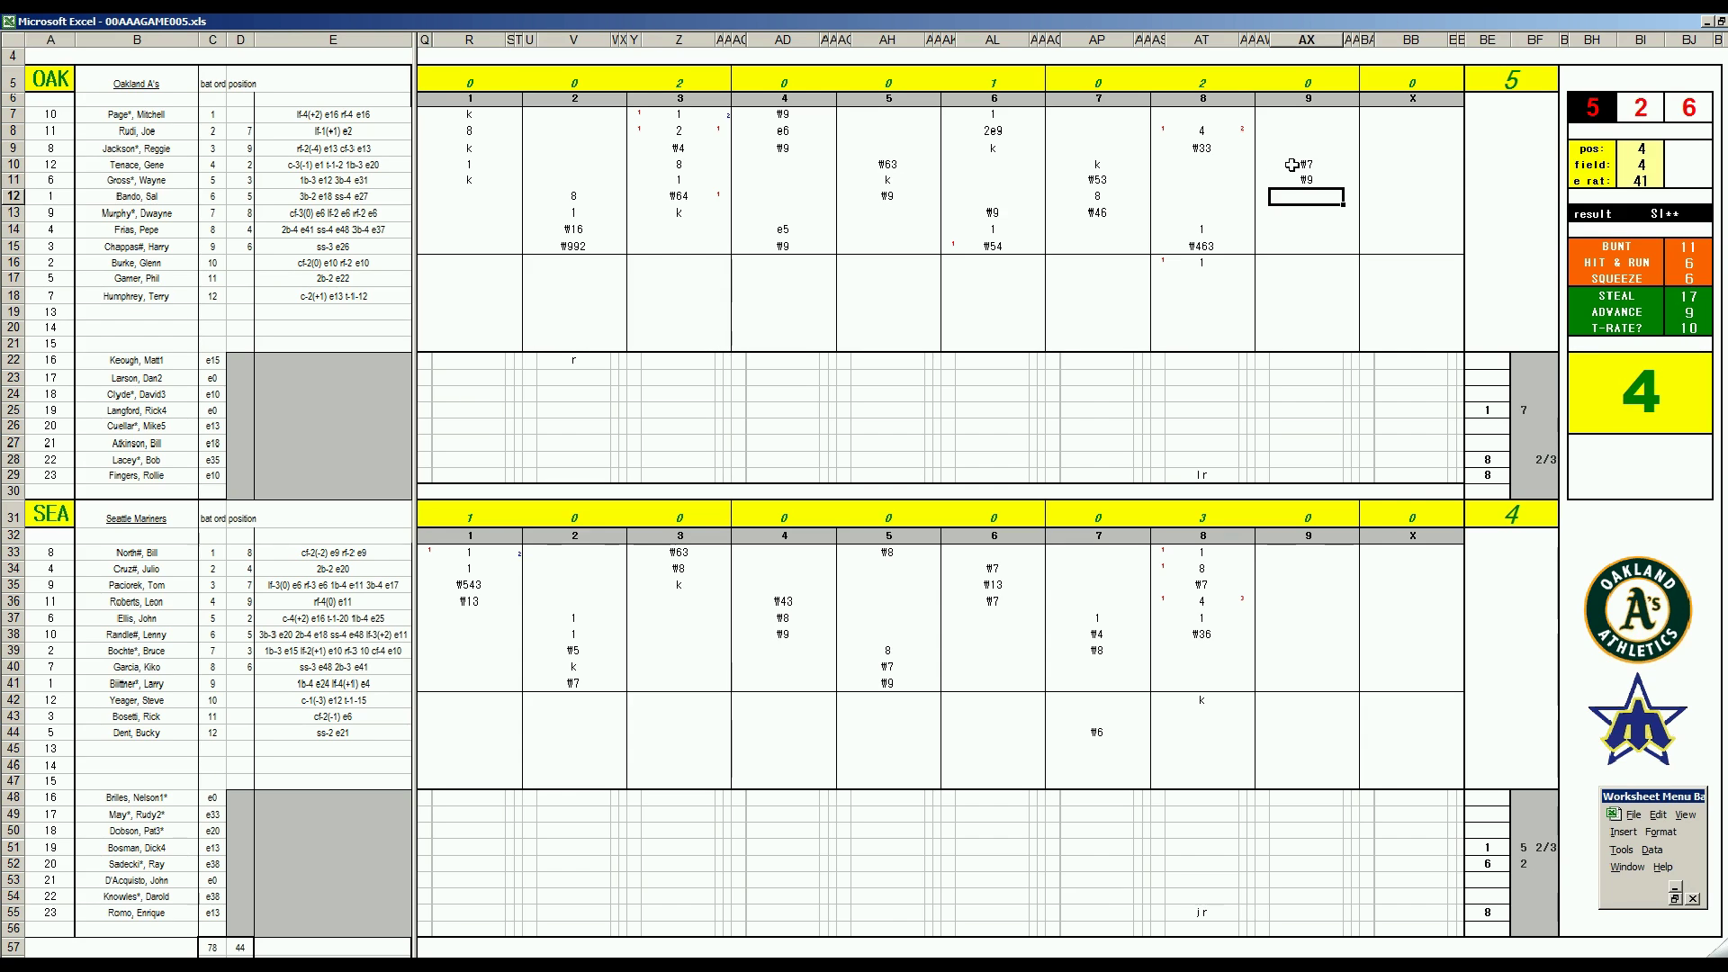
text(k)
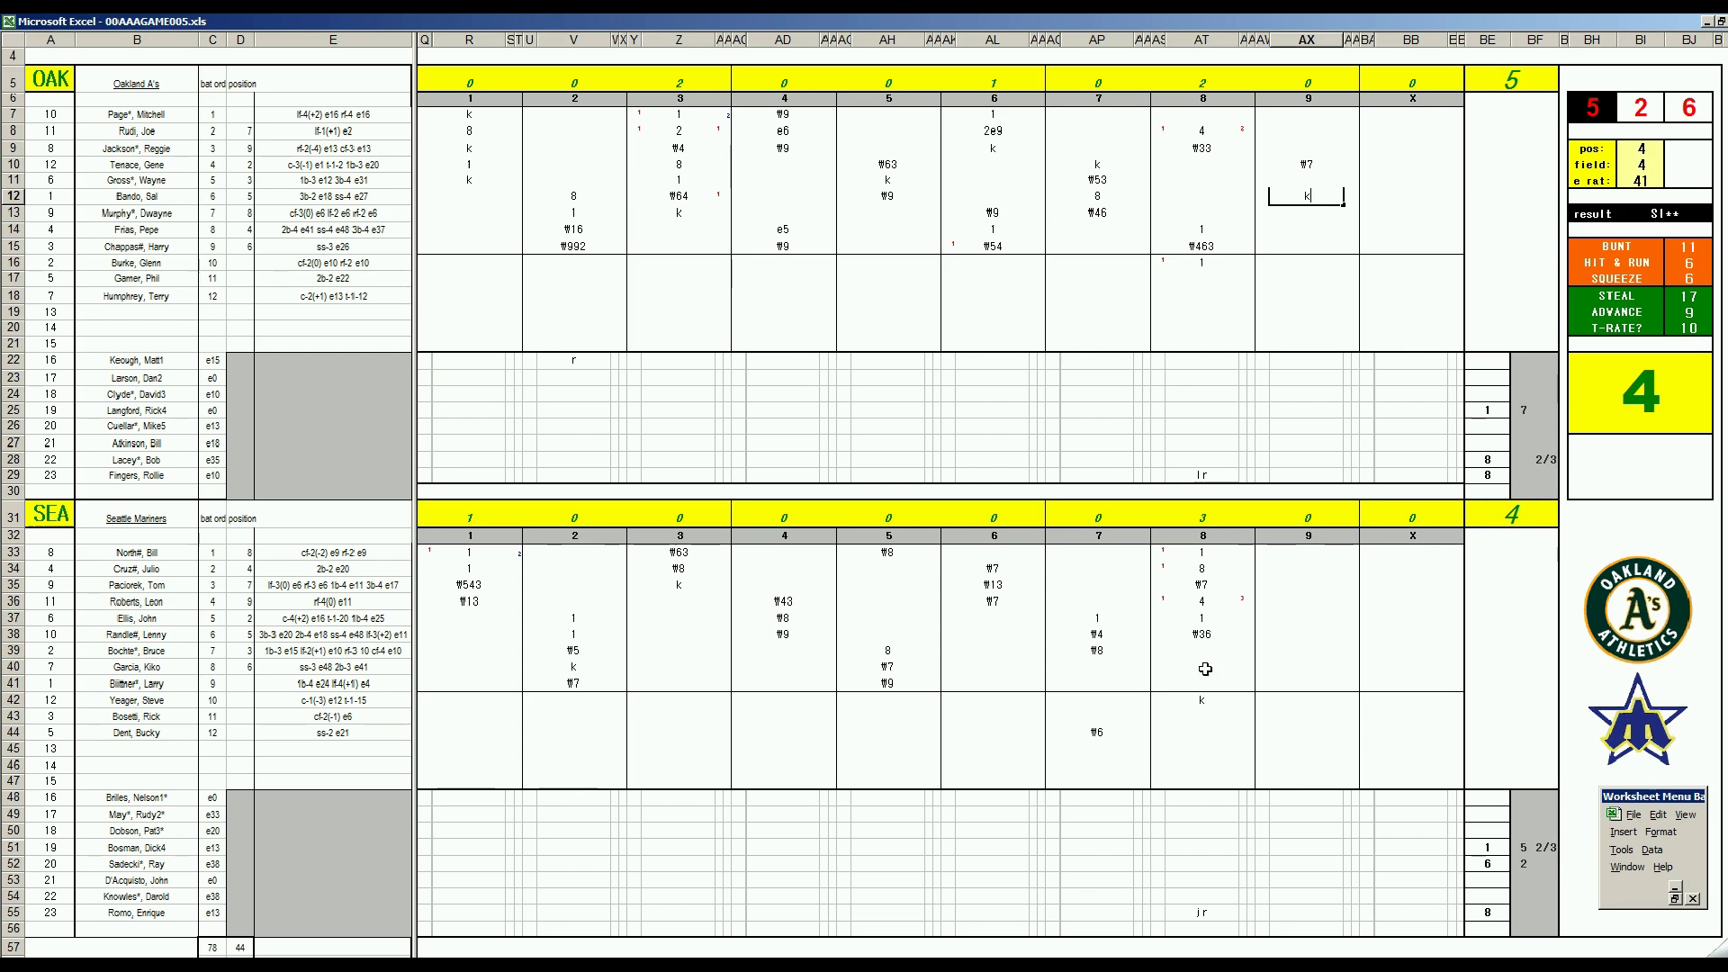
click(1295, 650)
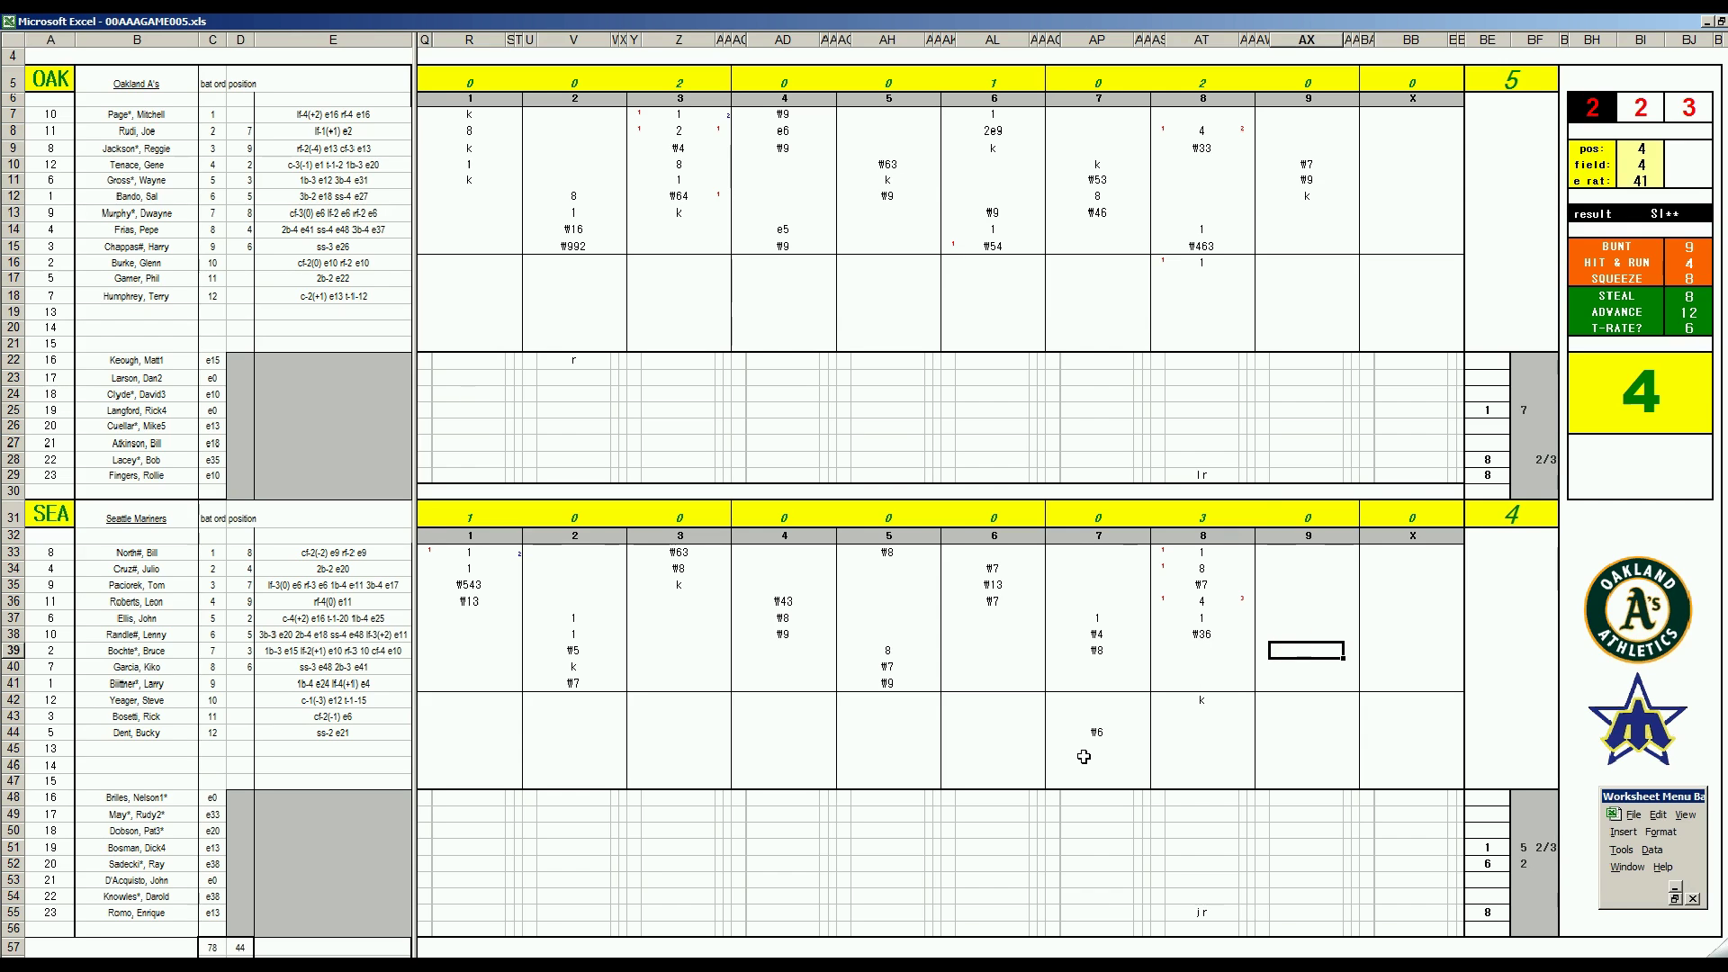
text(#43)
- Finish Seattle's 9th with #43 and strikeouts in AX44 and AX42
key(Return)
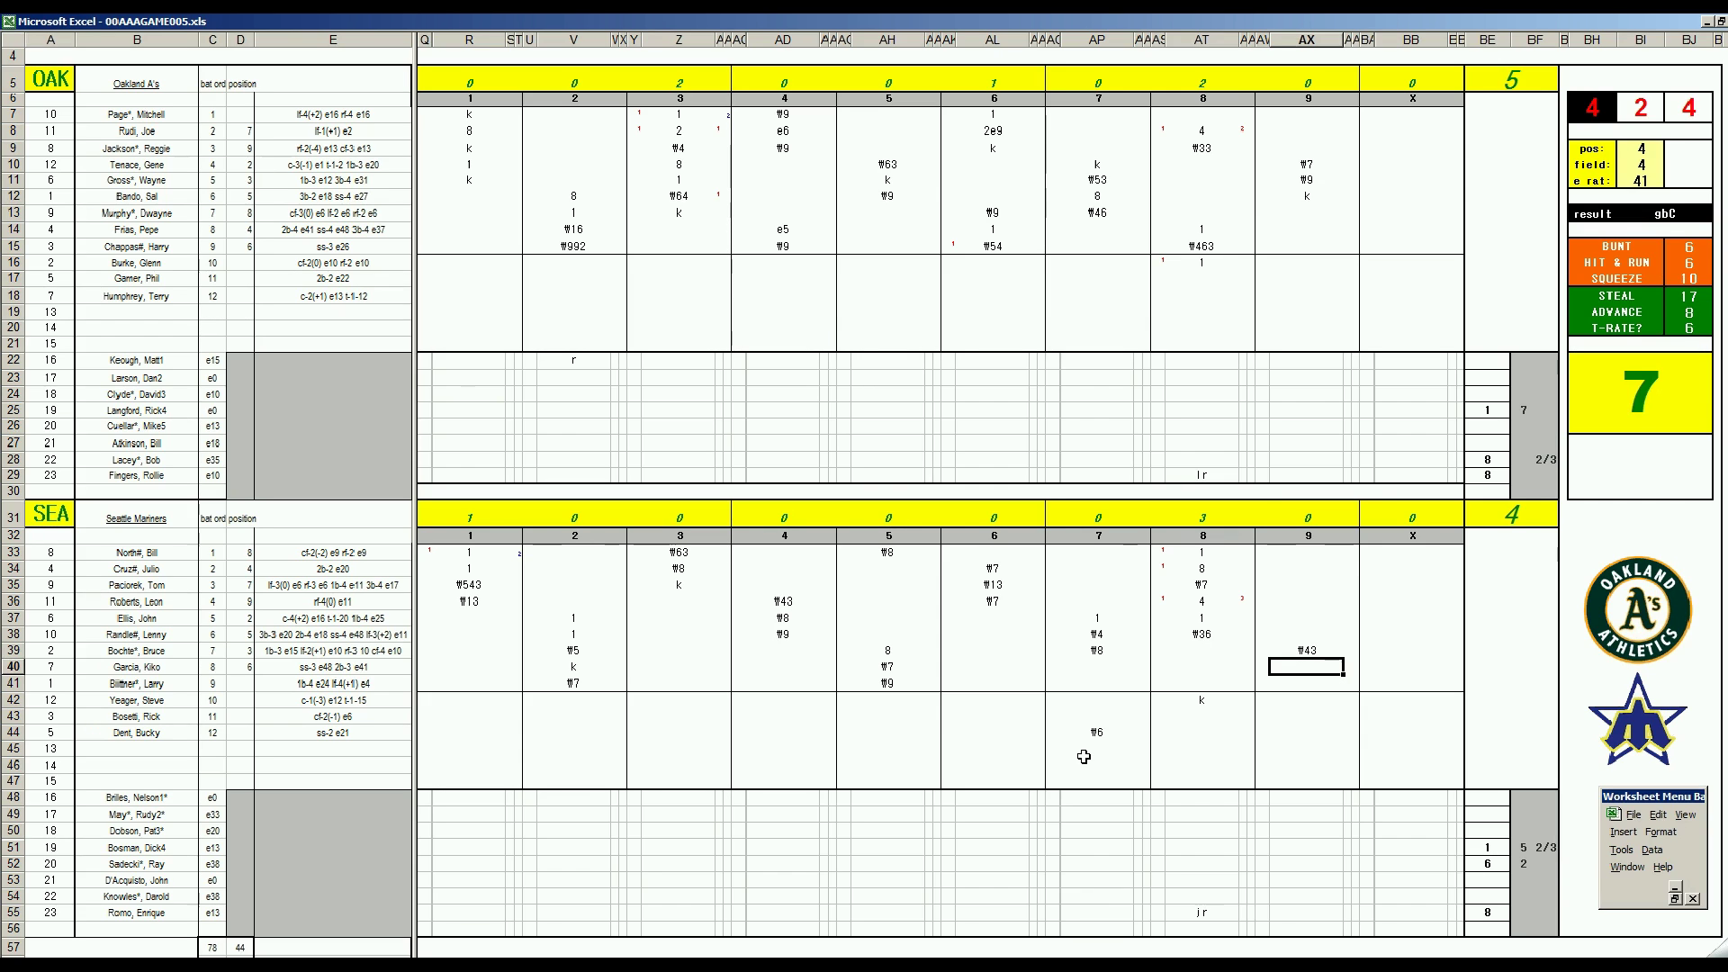
key(Down)
key(Down)
key(Down)
text(k)
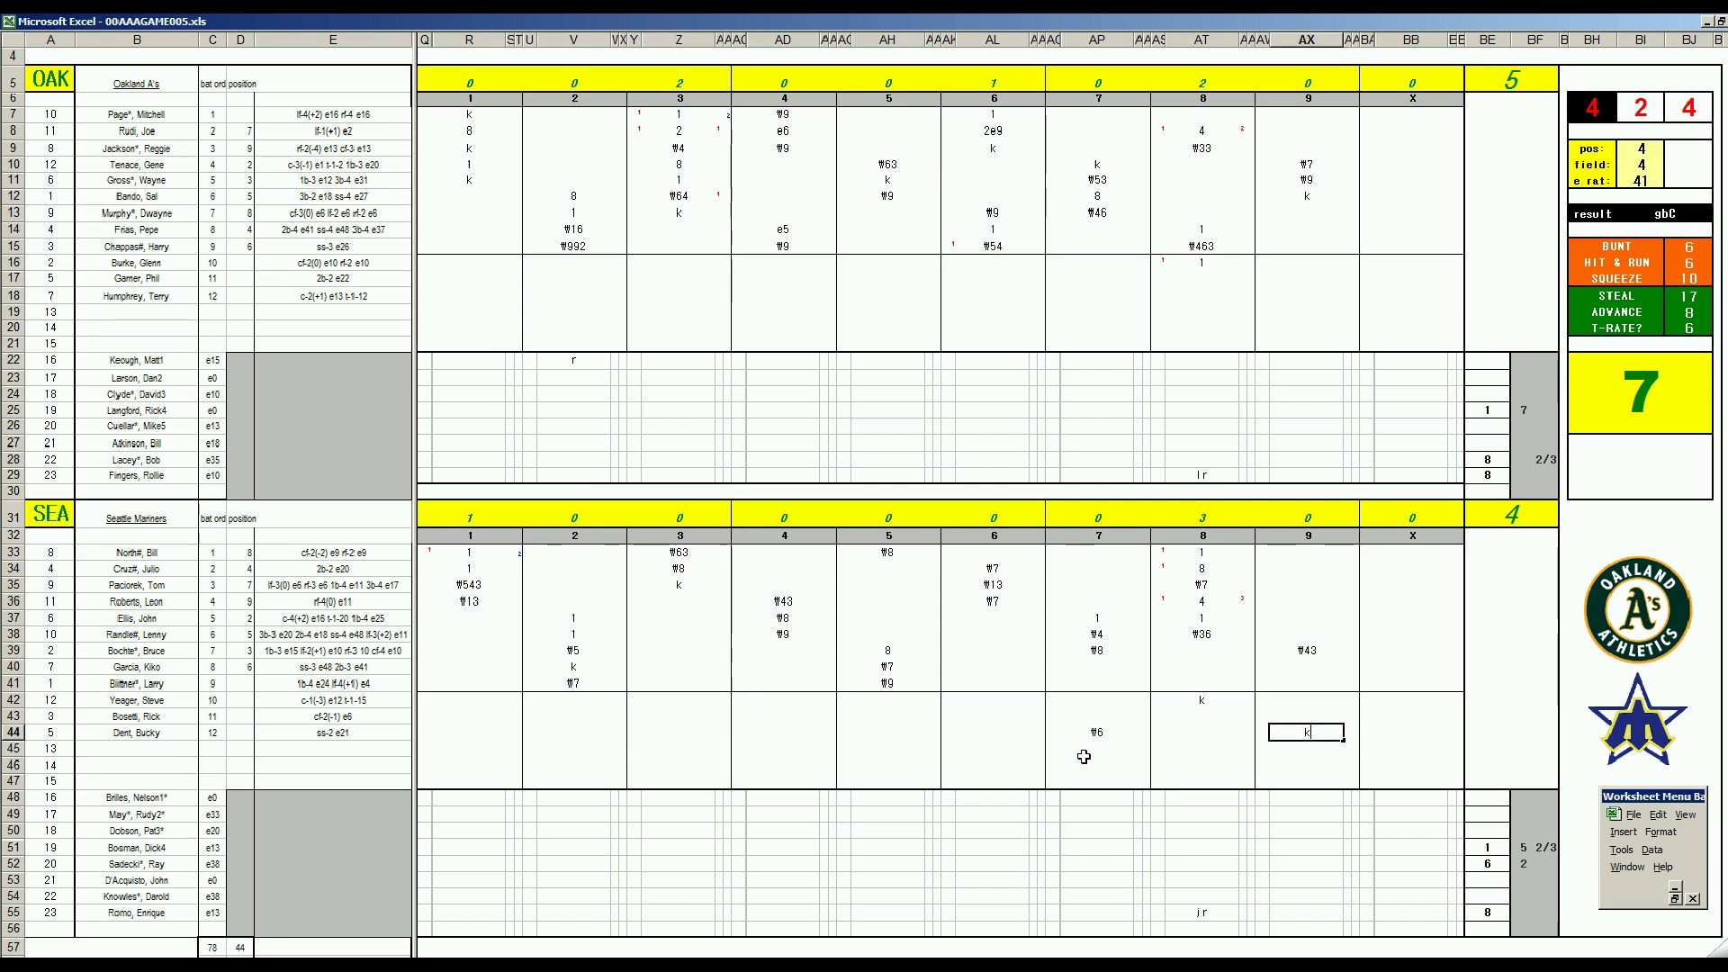
key(Up)
key(Up)
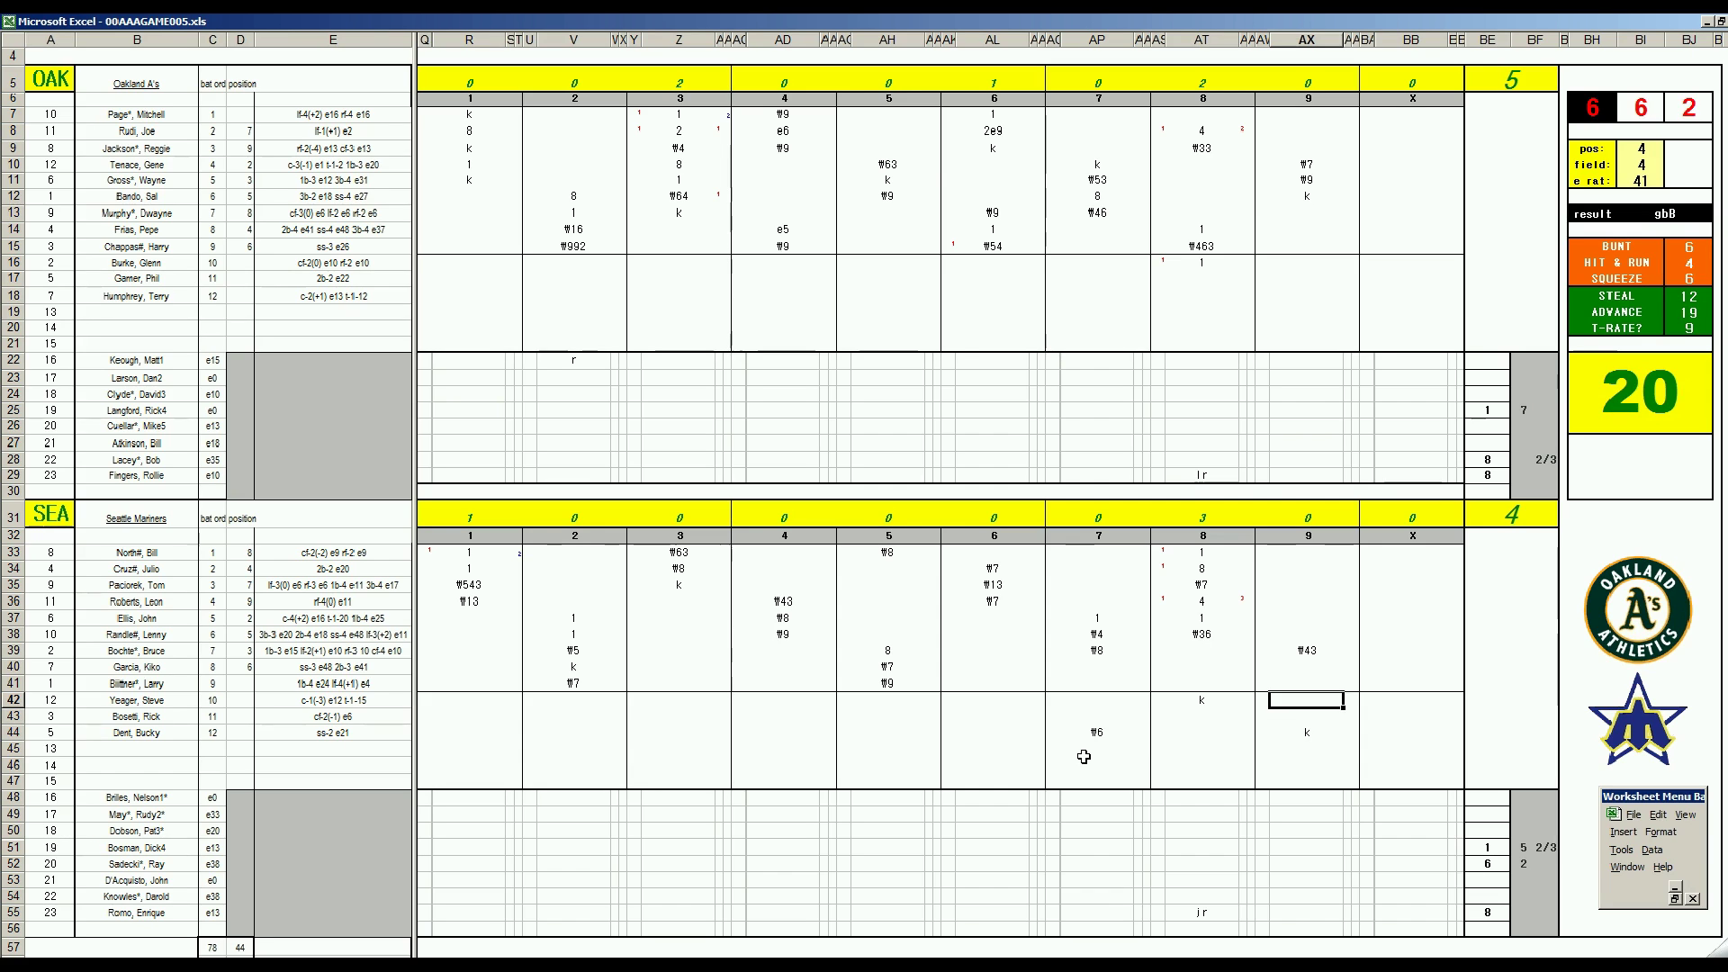
text(k)
key(Return)
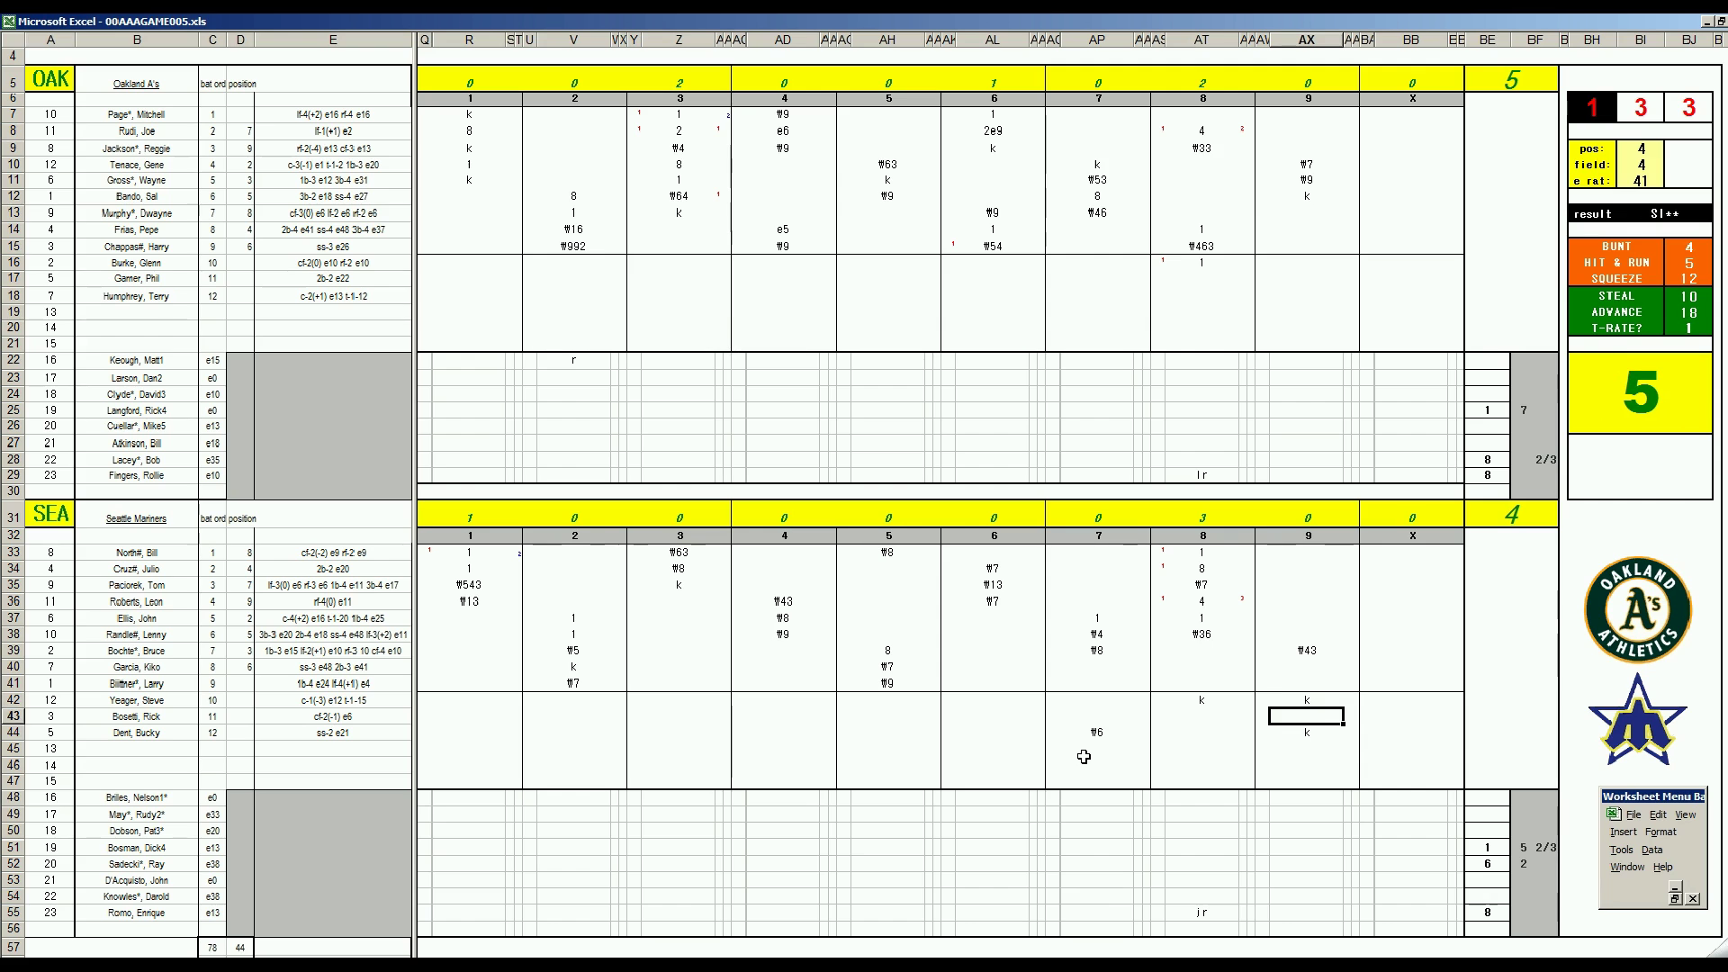
- Lower the Spotify music volume and return to the Excel scoresheet
key(alt+Tab)
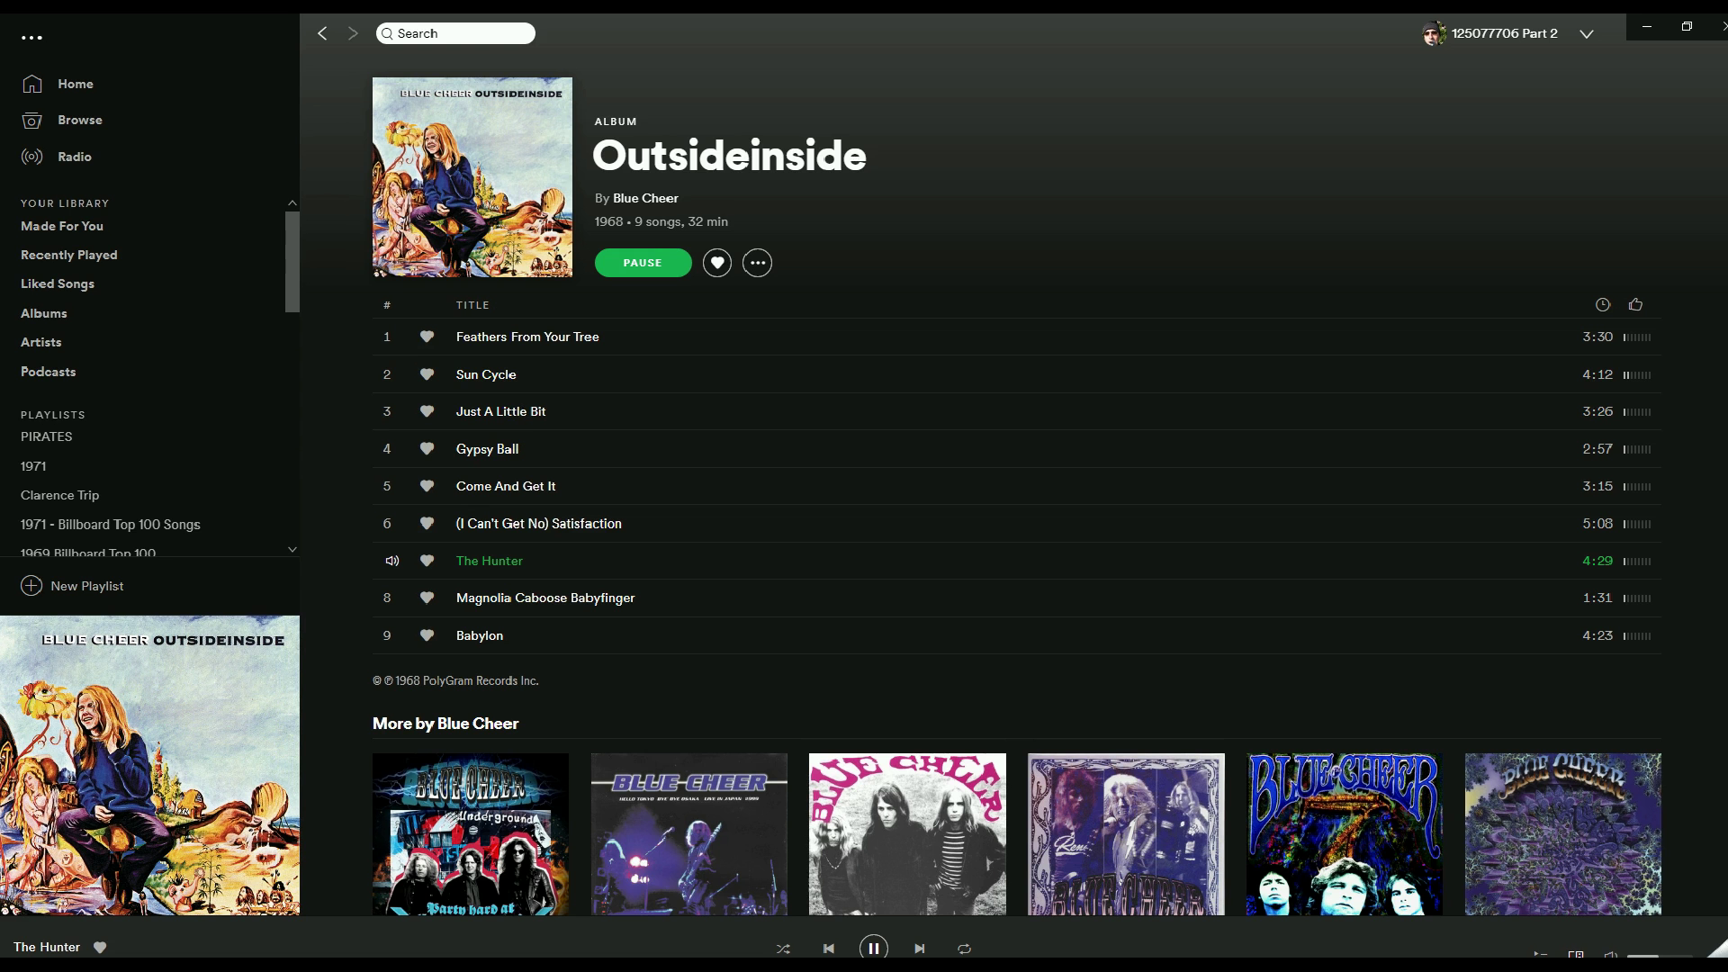
key(ctrl+Down)
key(ctrl+Down)
key(ctrl+Down)
key(ctrl+Down)
key(alt+Tab)
click(1293, 587)
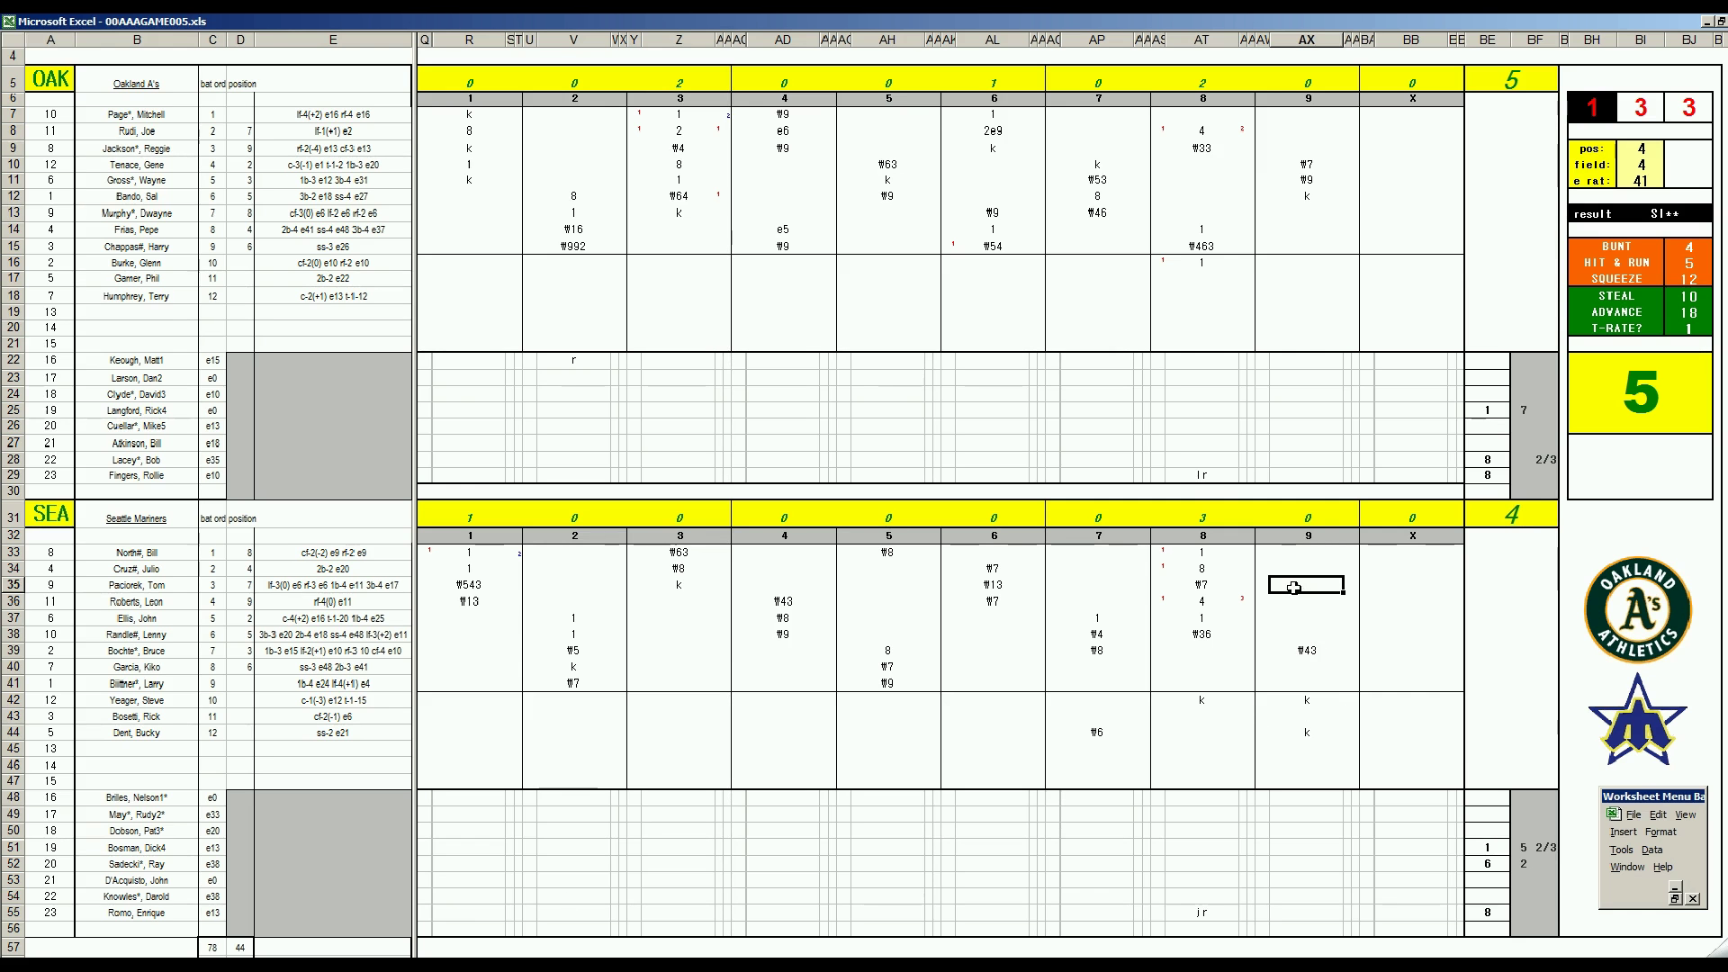
- Log 1 1/3 innings in BF29 and +4/3 in BF55, then generate the box-score stat lines
click(1539, 476)
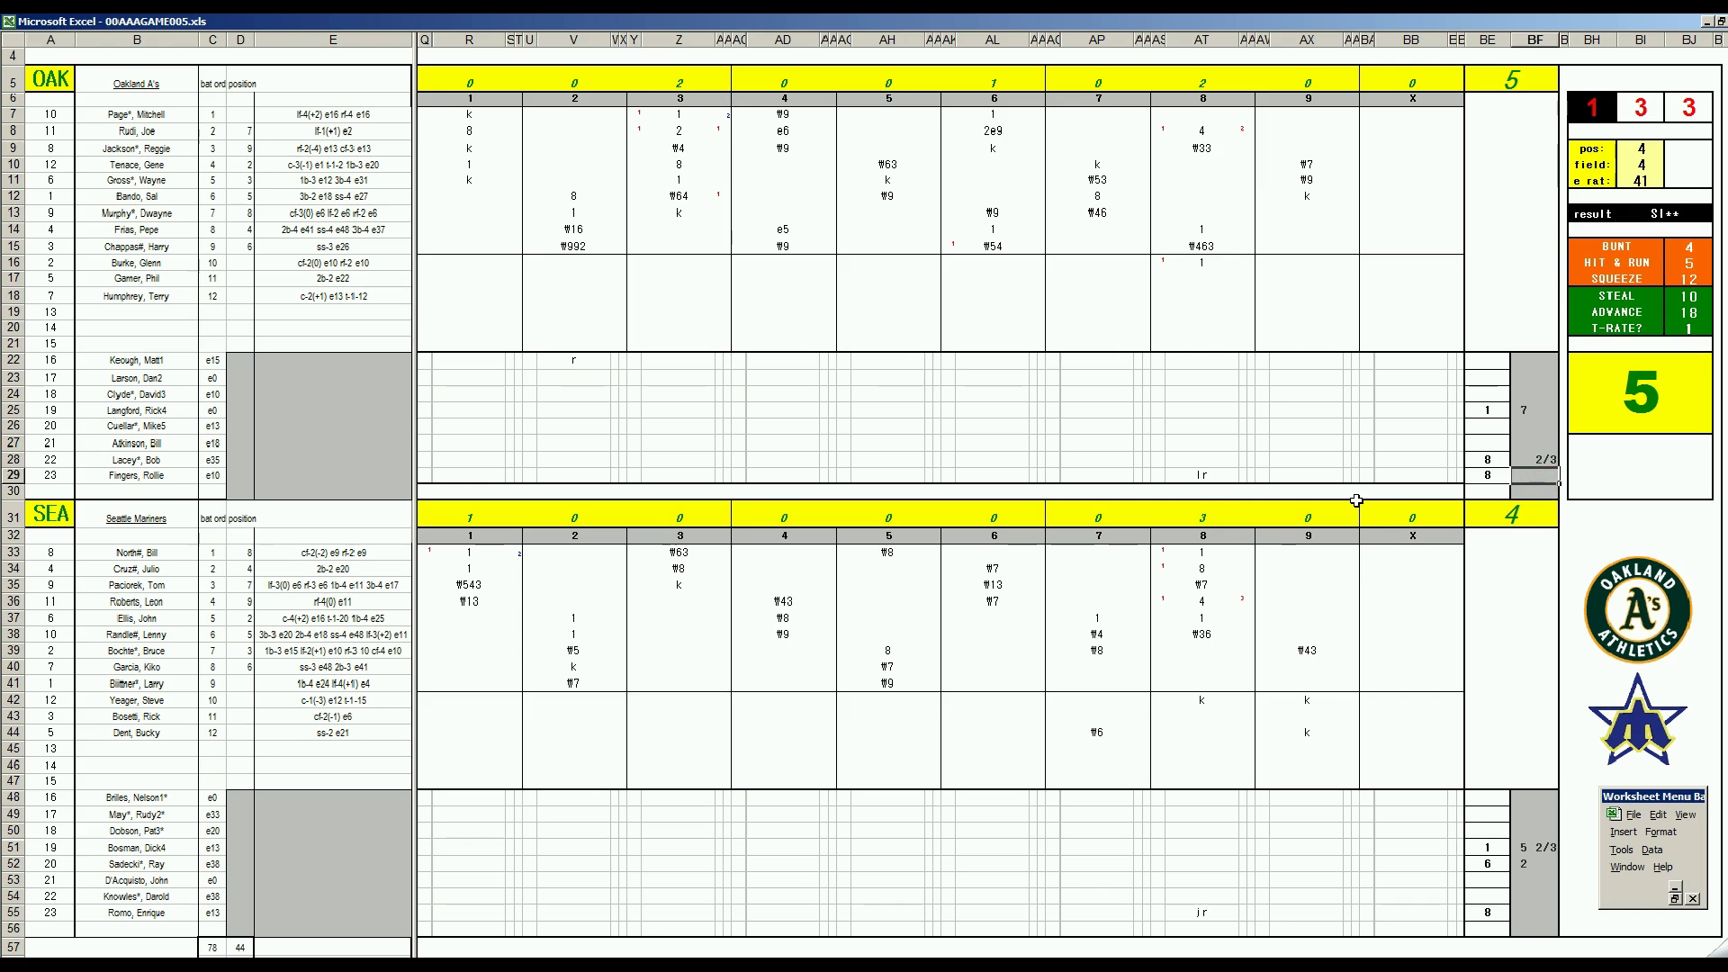
text(+41 1/3)
key(Return)
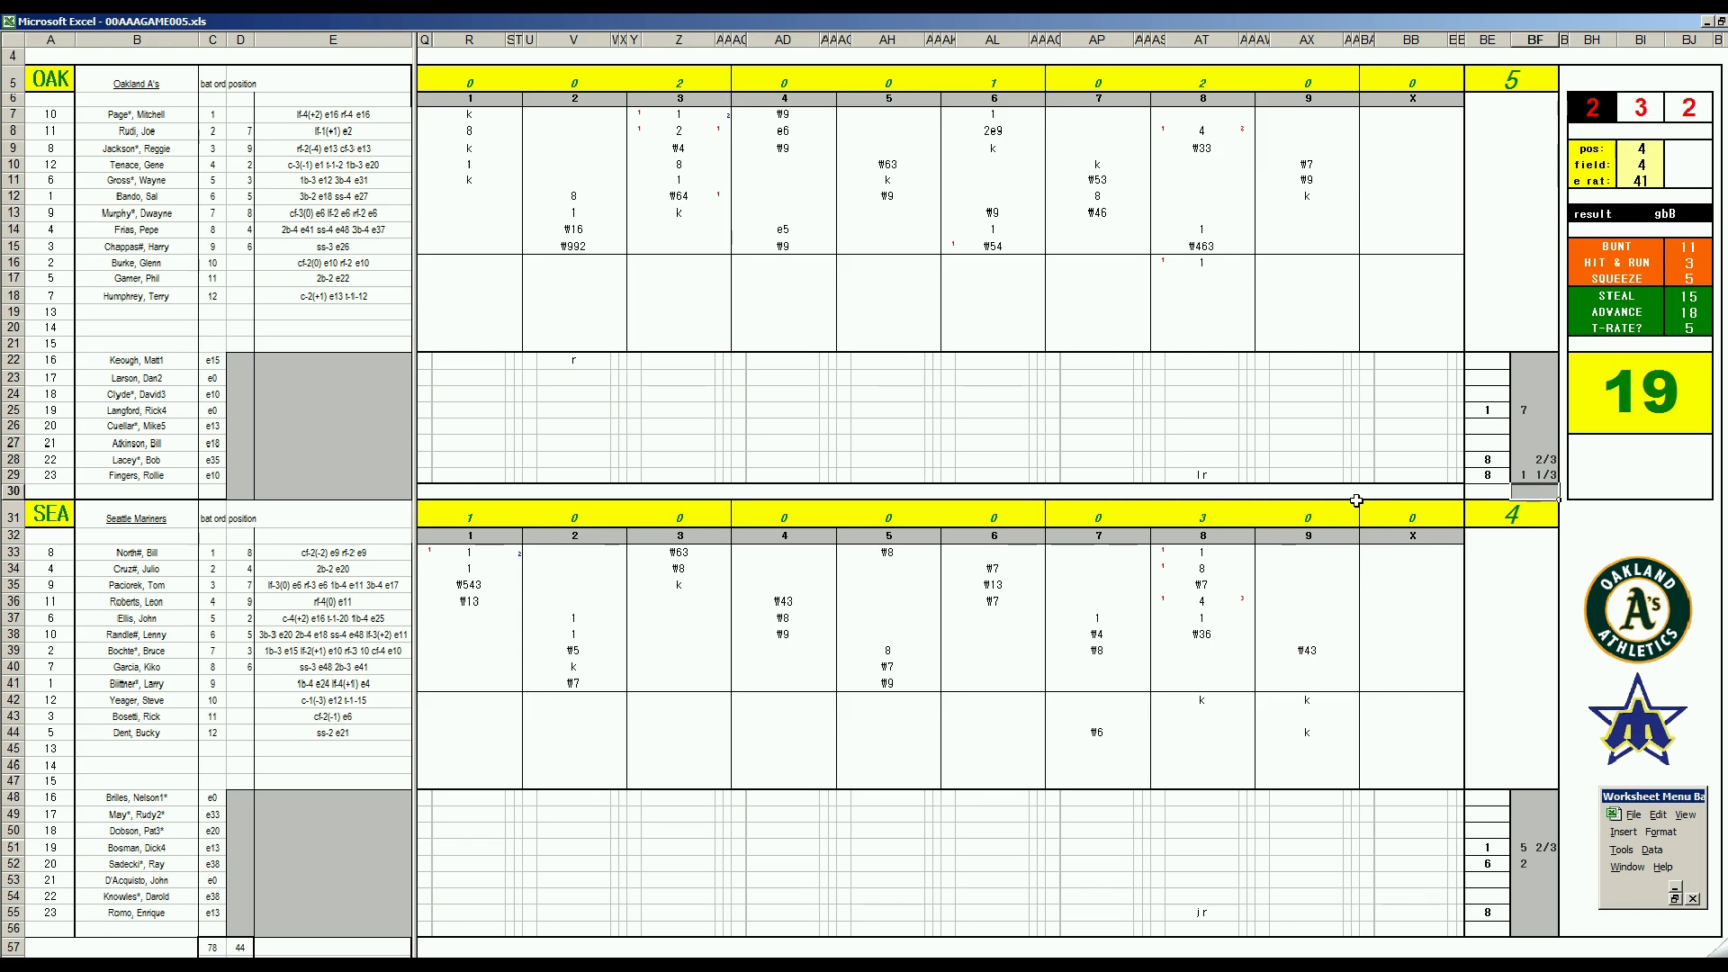
click(1542, 911)
text(+4/)
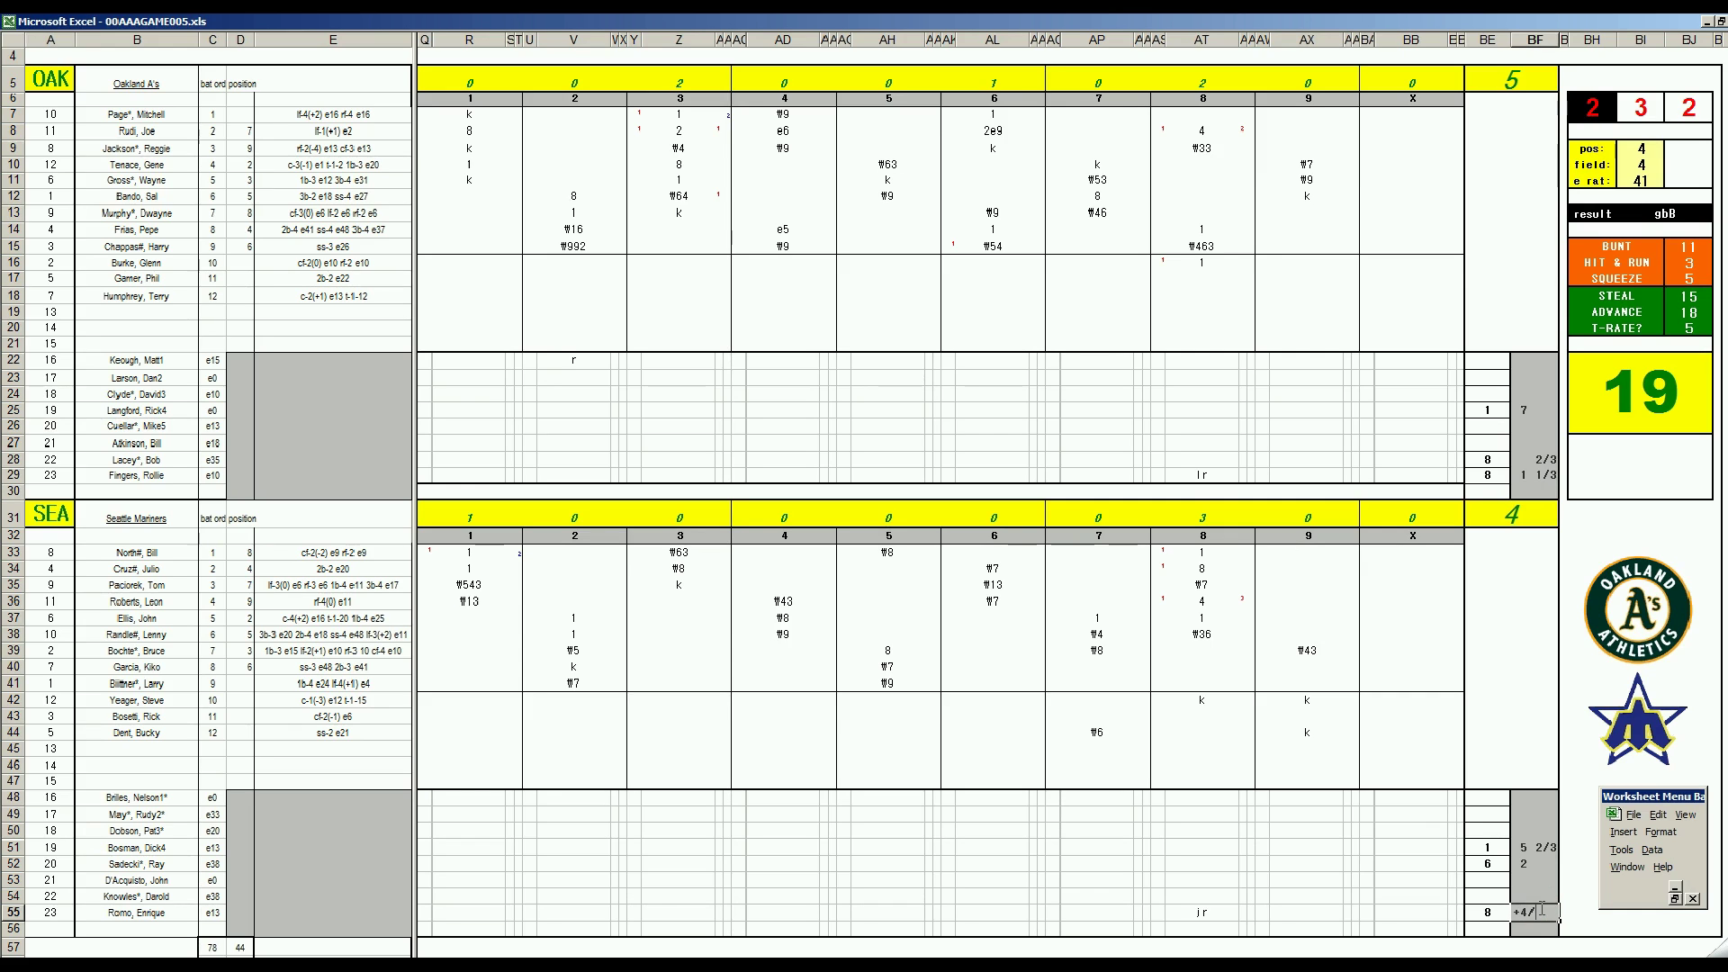
text(3)
key(Up)
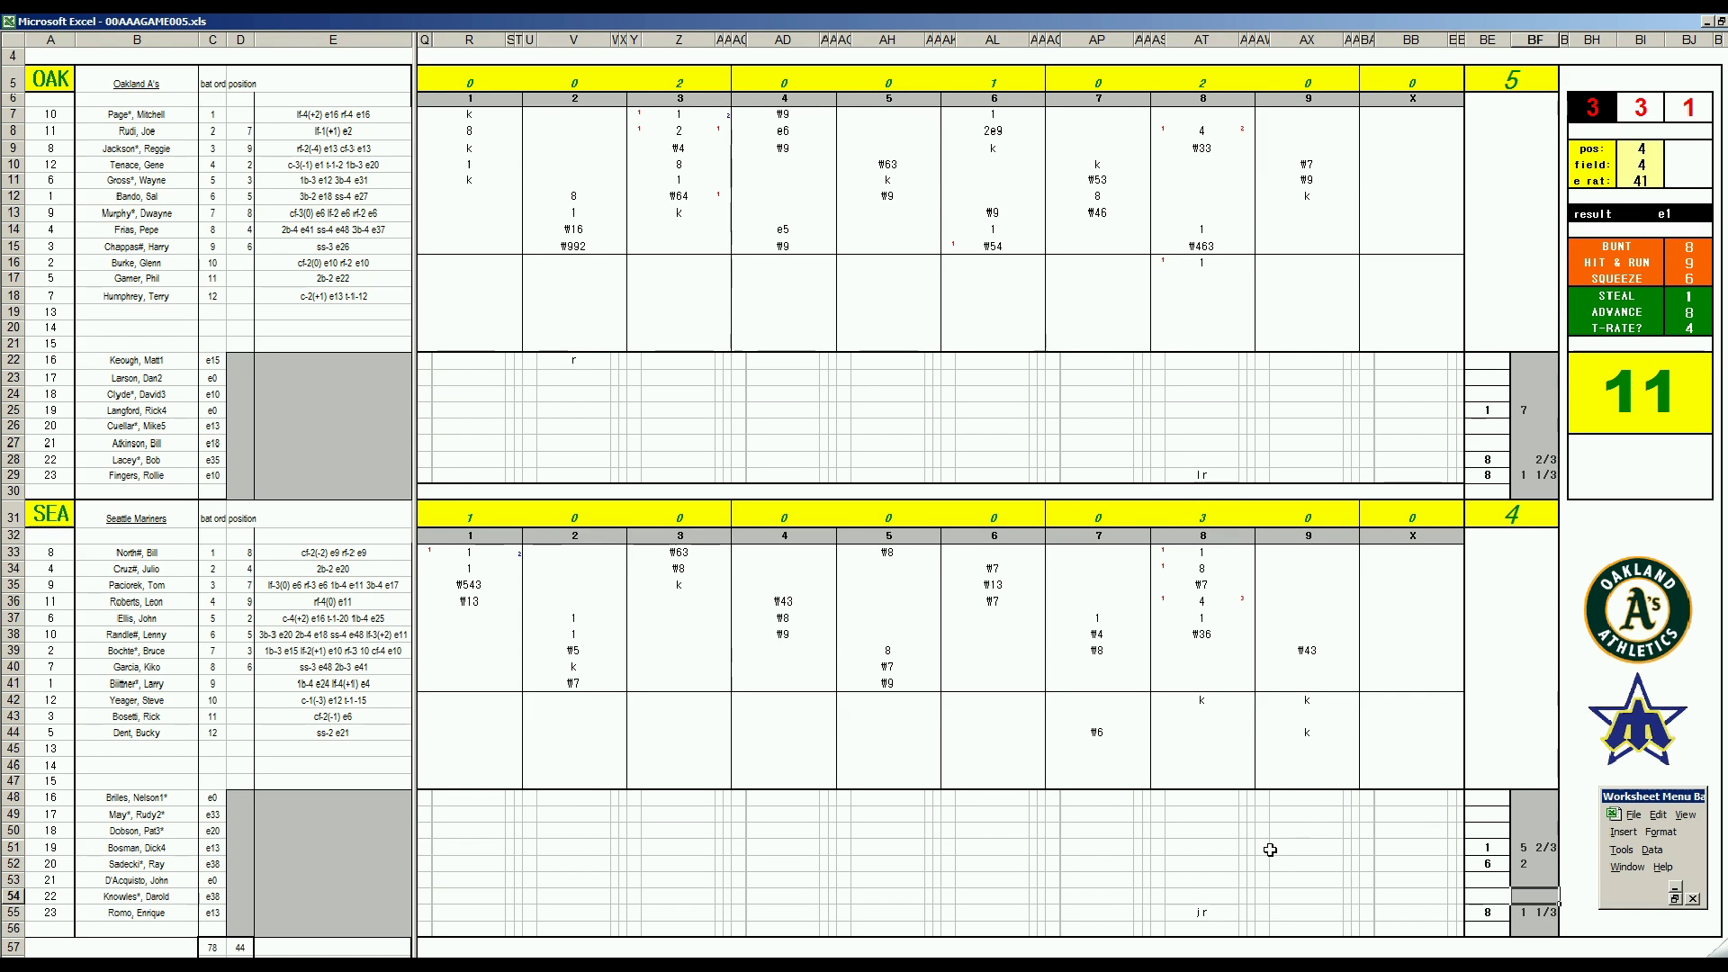
click(349, 864)
key(ctrl+n)
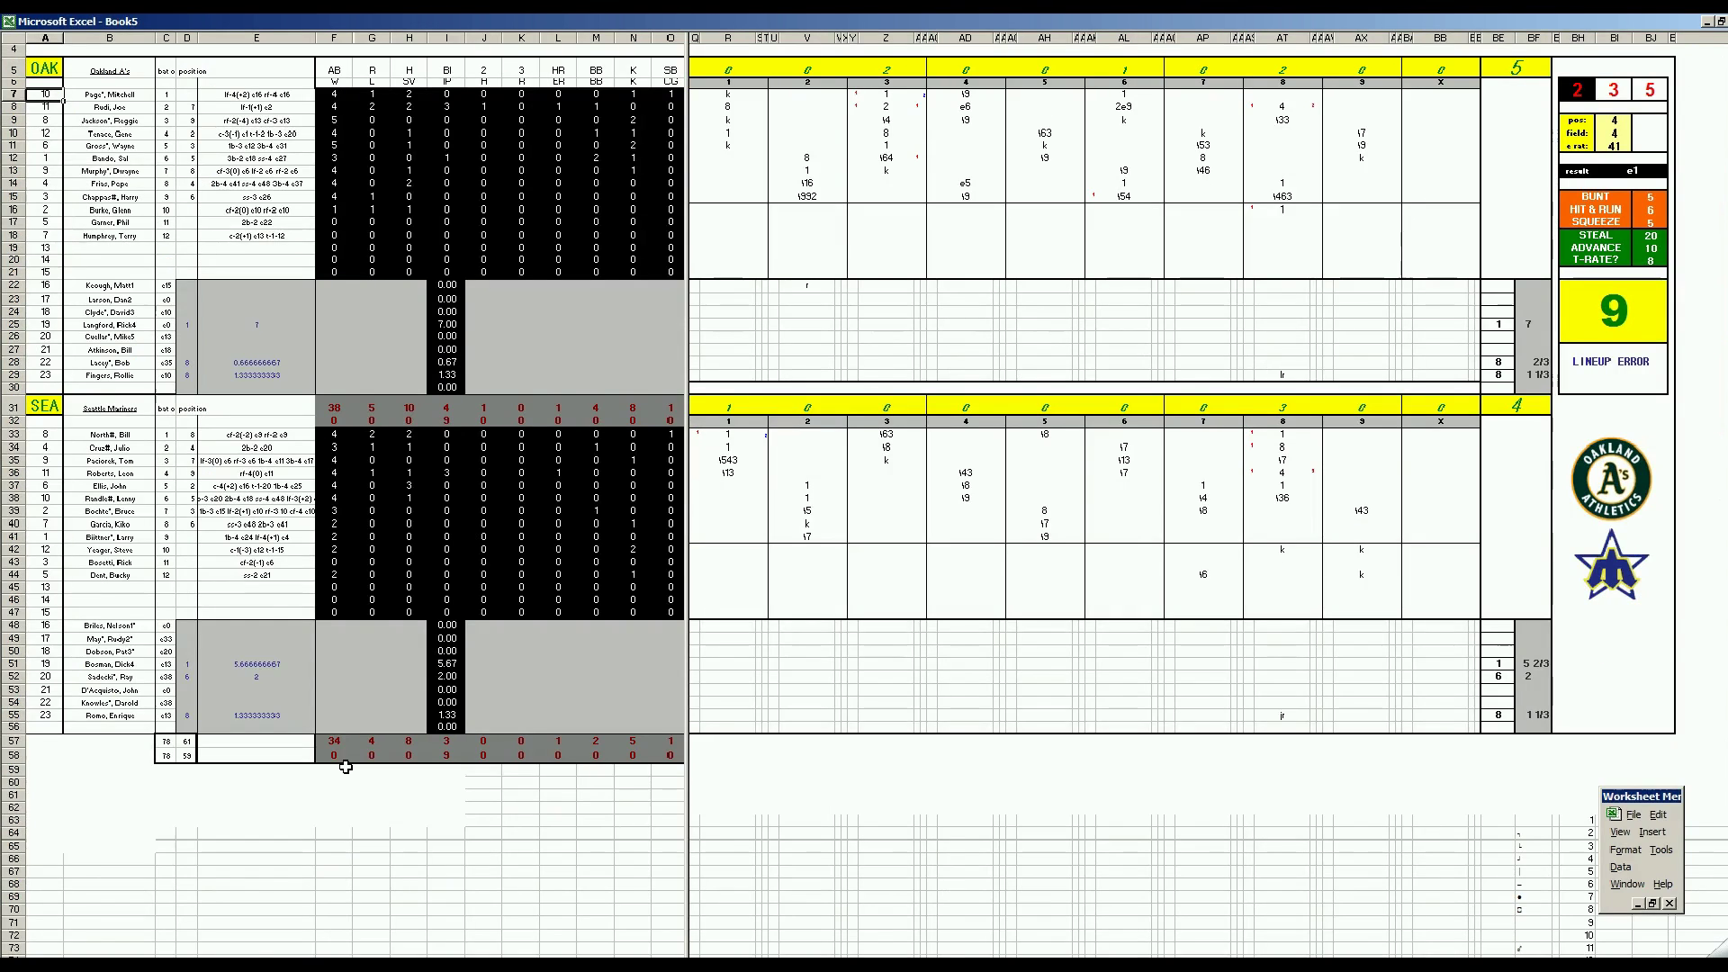
- Give Seattle's row-55 reliever 1 hit, 1 run, 1 earned run and 1 strikeout in Book5
click(336, 717)
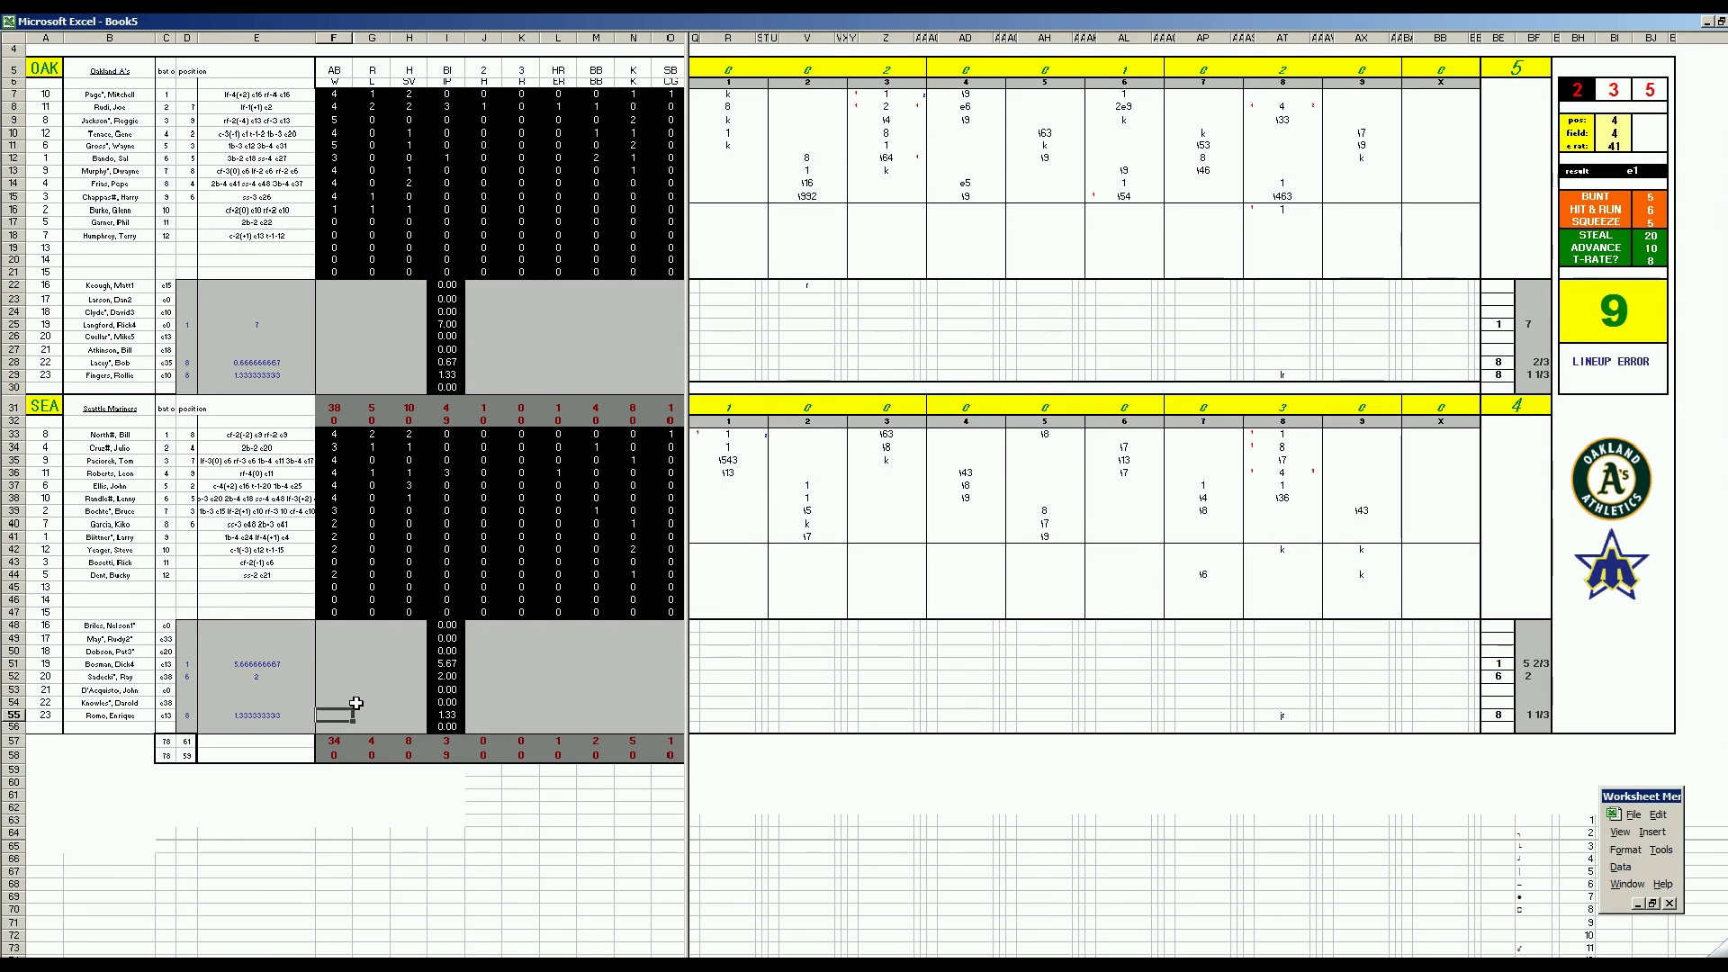
key(Tab)
key(Tab)
key(Tab)
text(1)
key(Tab)
text(1)
key(Tab)
text(1)
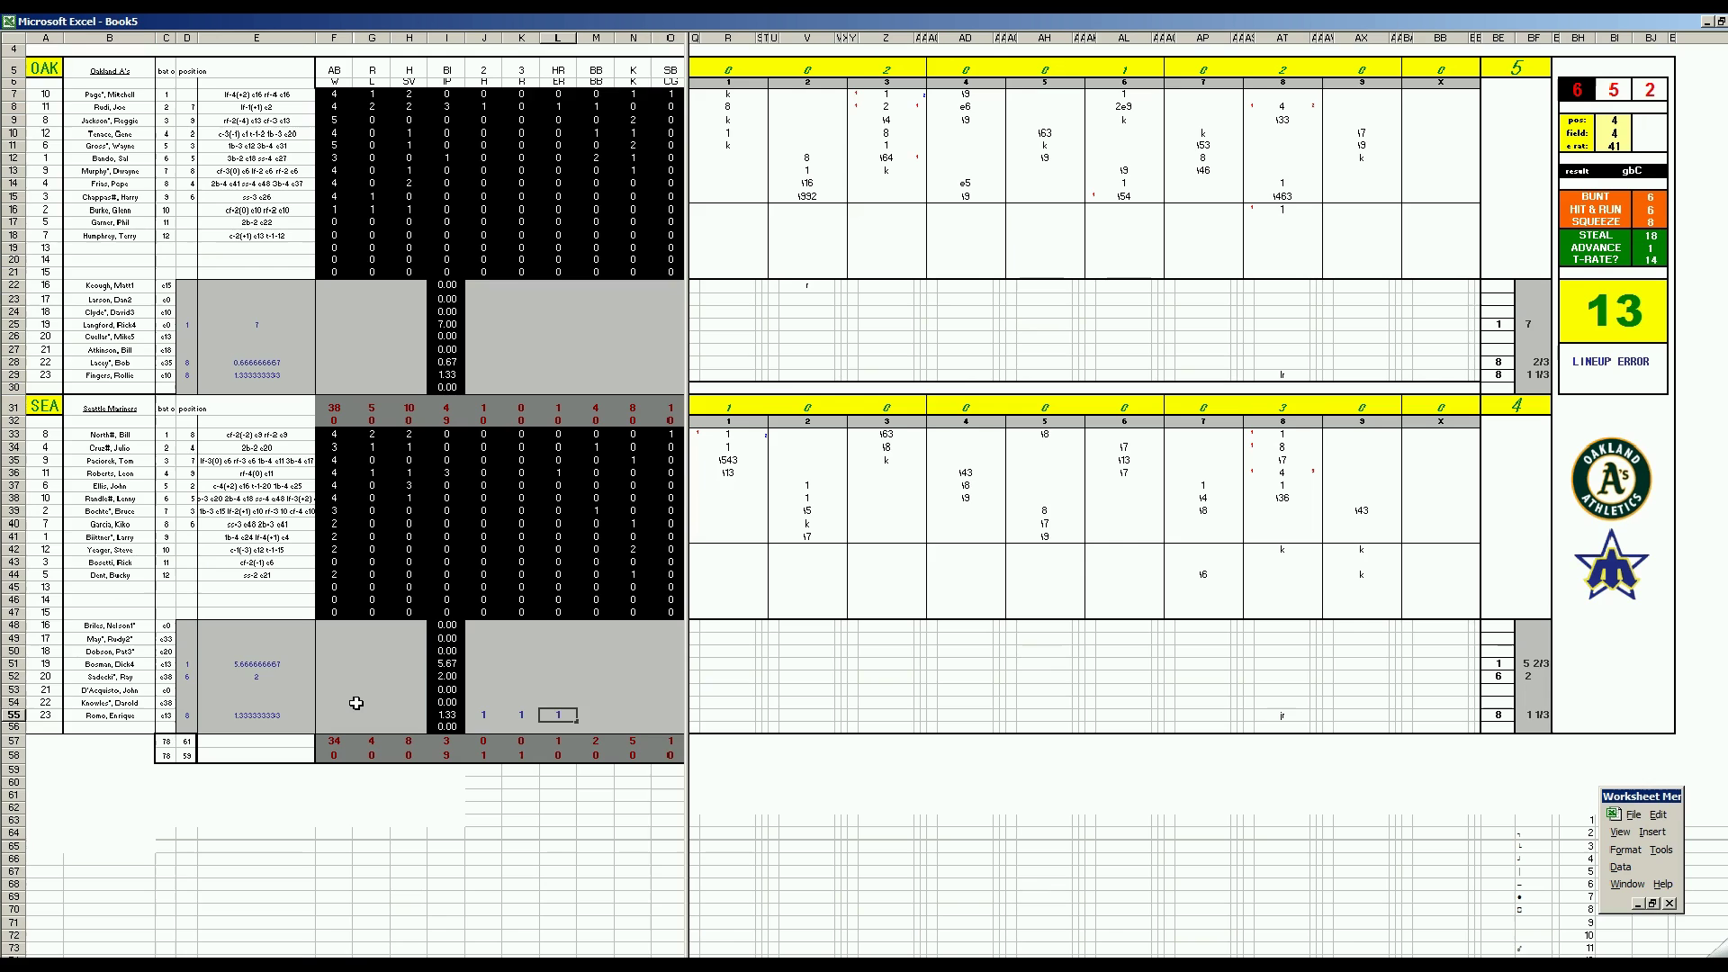
key(Tab)
key(Tab)
key(Return)
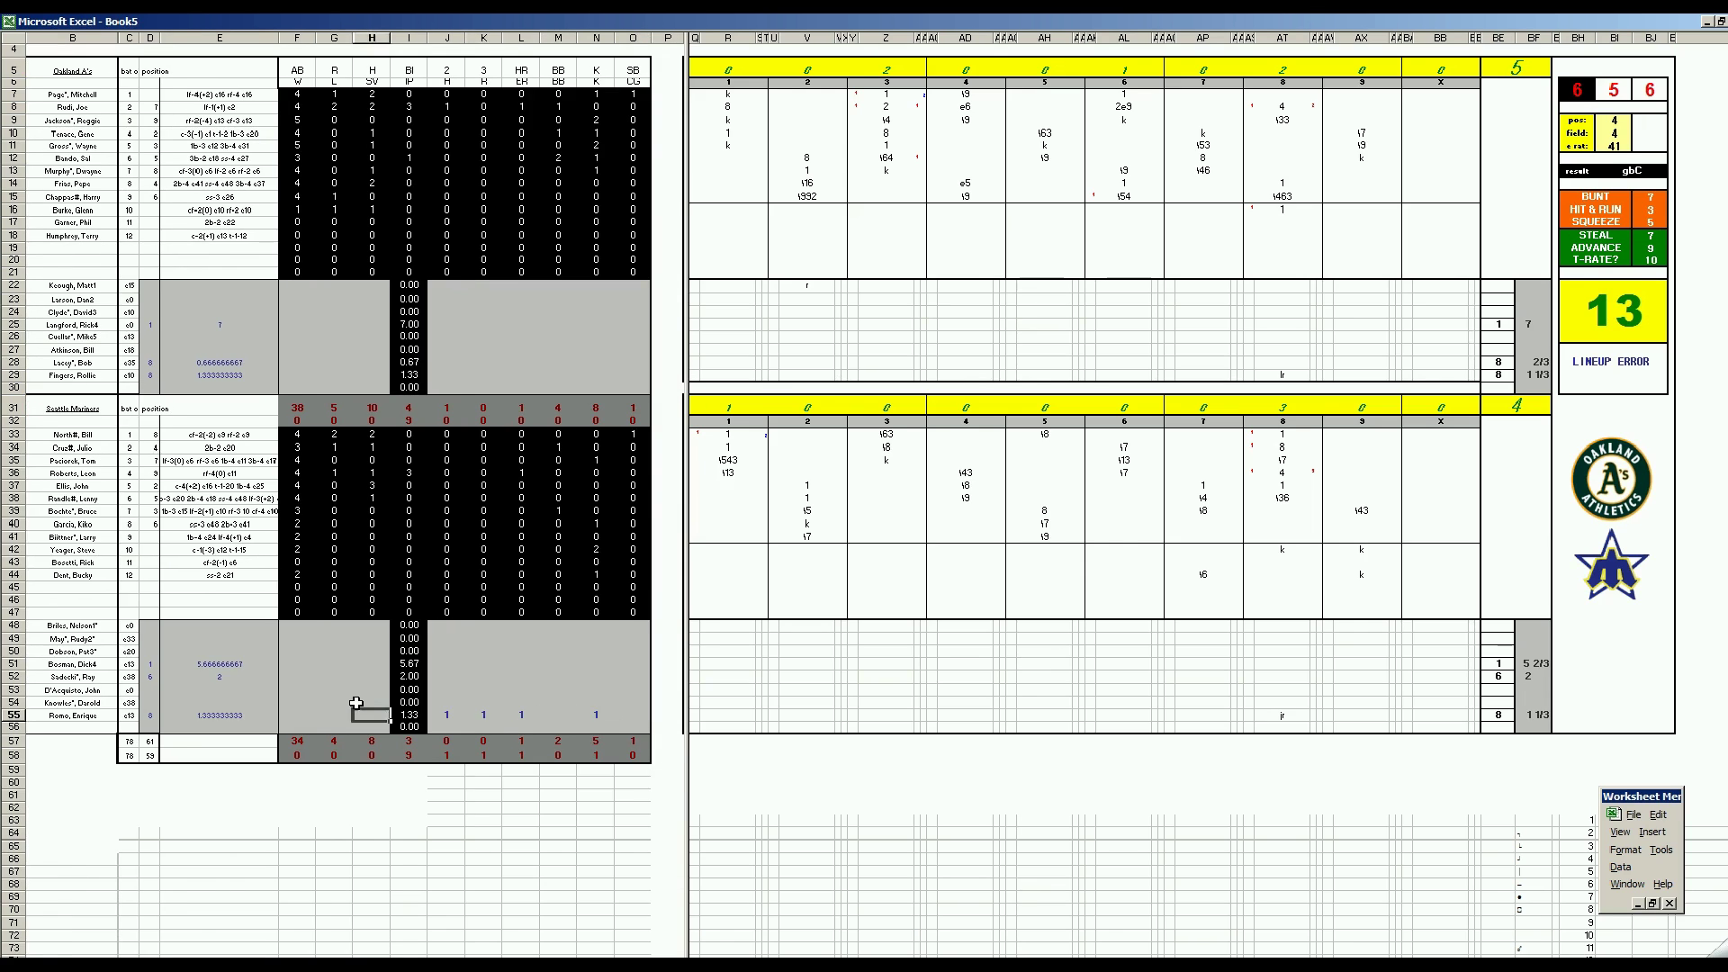
key(Home)
key(Right)
key(Right)
key(Right)
key(Up)
key(Up)
key(Up)
key(Right)
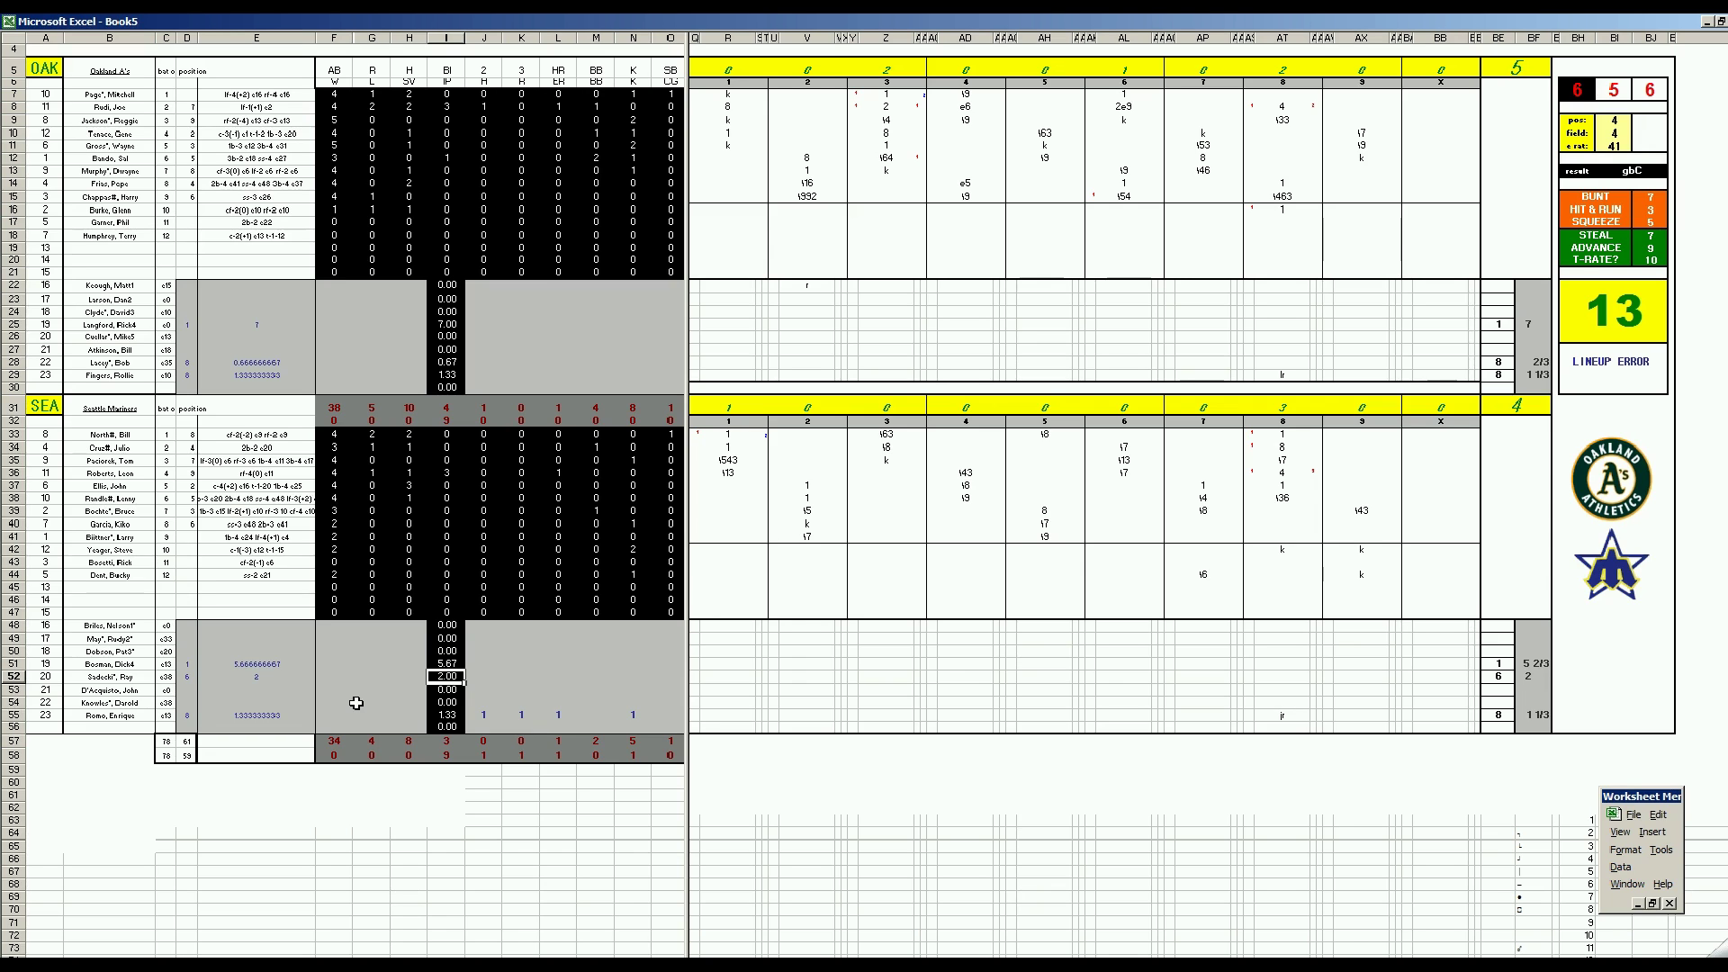
- Enter the previous reliever's stat line as 2, 1, 1, 1 across its columns
key(Tab)
text(2)
key(Tab)
text(1)
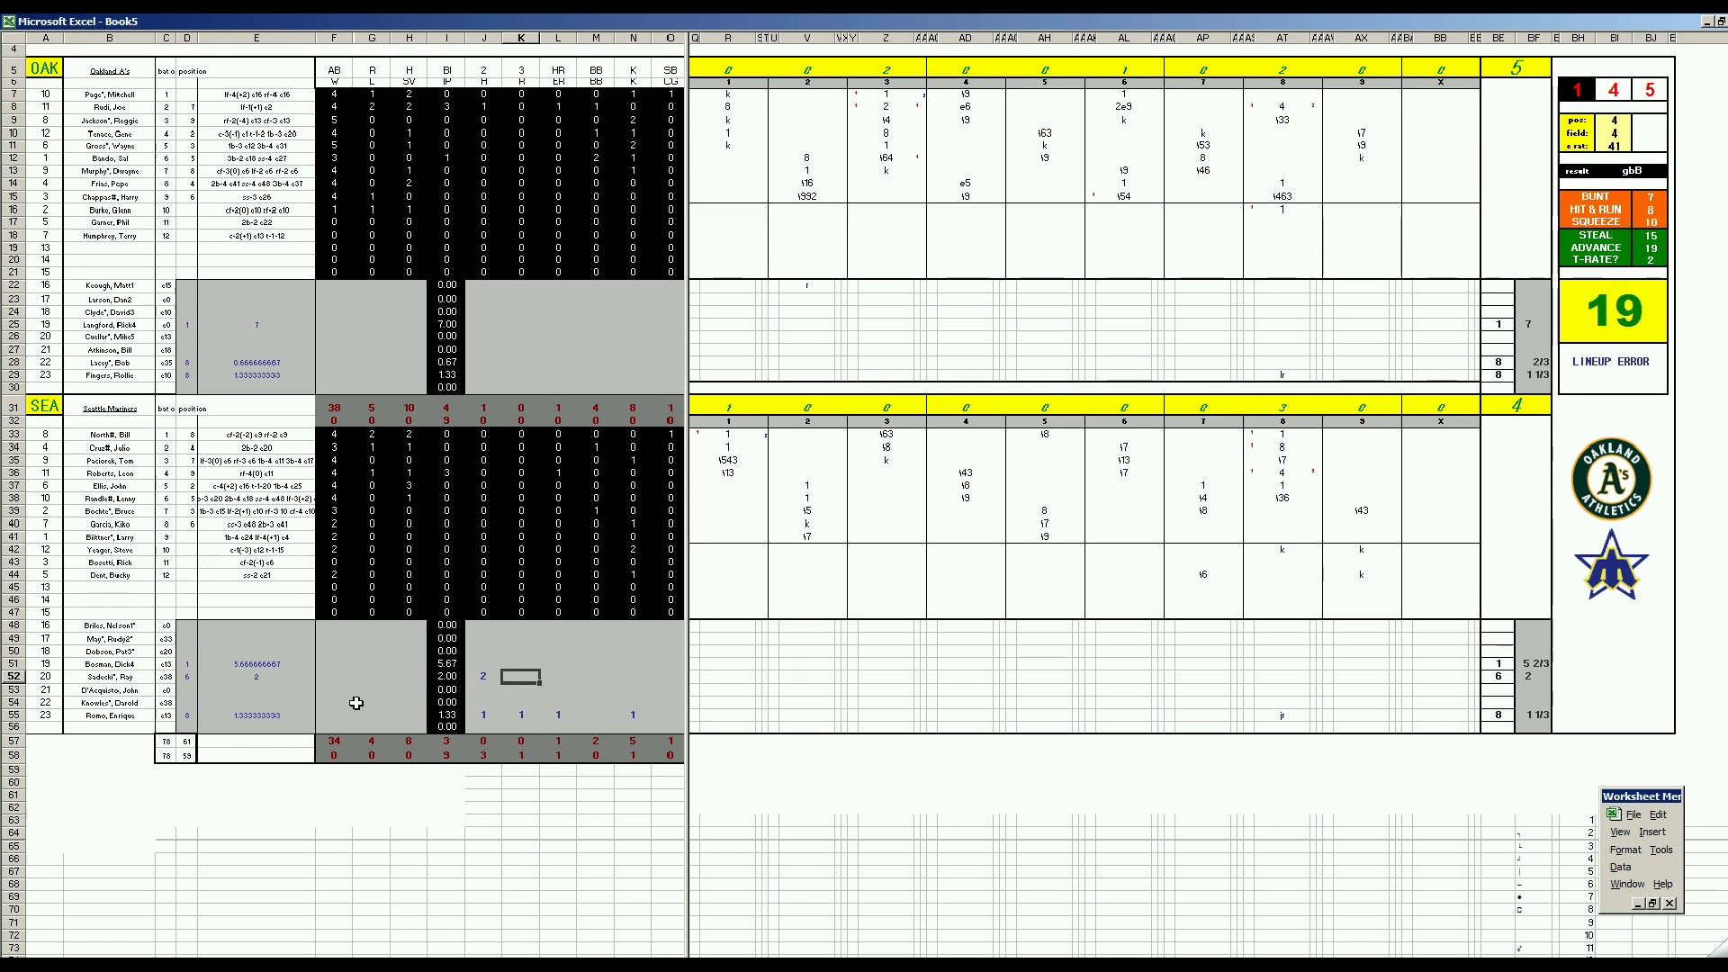
key(Tab)
text(1)
key(Tab)
text(1)
- Give row 51's pitcher a loss with 7 H, 3 R, 2 ER, 3 BB and 6 K
key(Left)
key(Left)
key(Left)
key(Up)
key(Left)
key(Left)
key(Left)
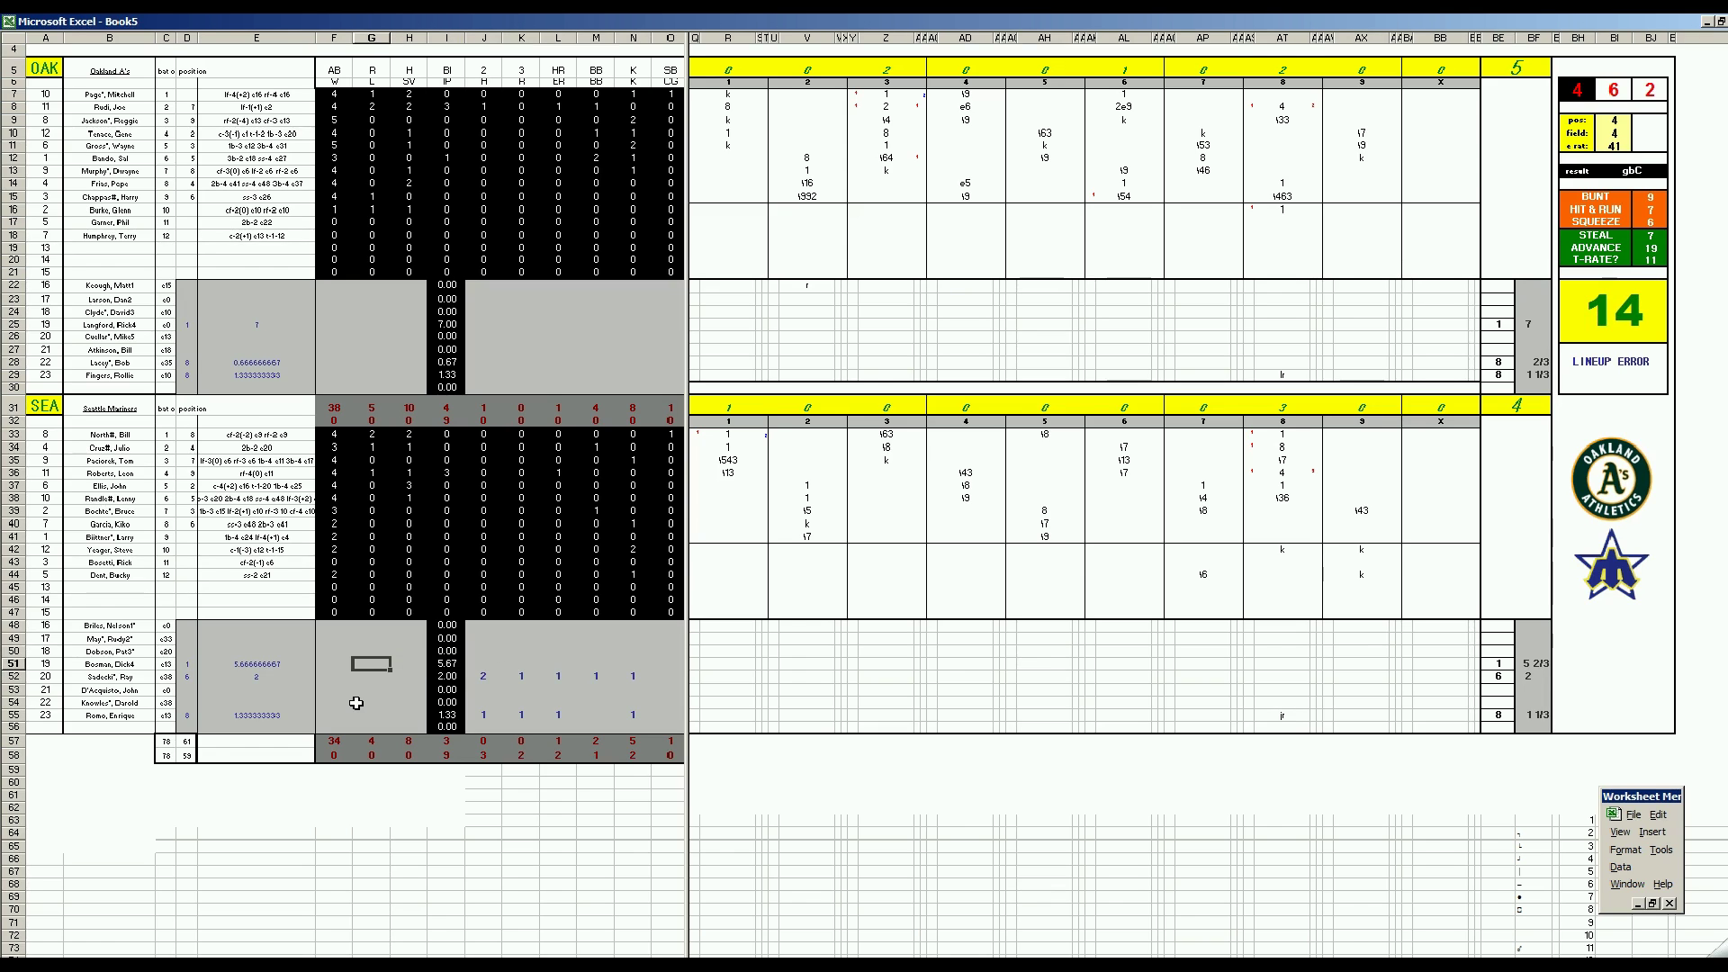
text(1)
key(Tab)
key(Tab)
key(Tab)
text(7)
key(Tab)
text(3)
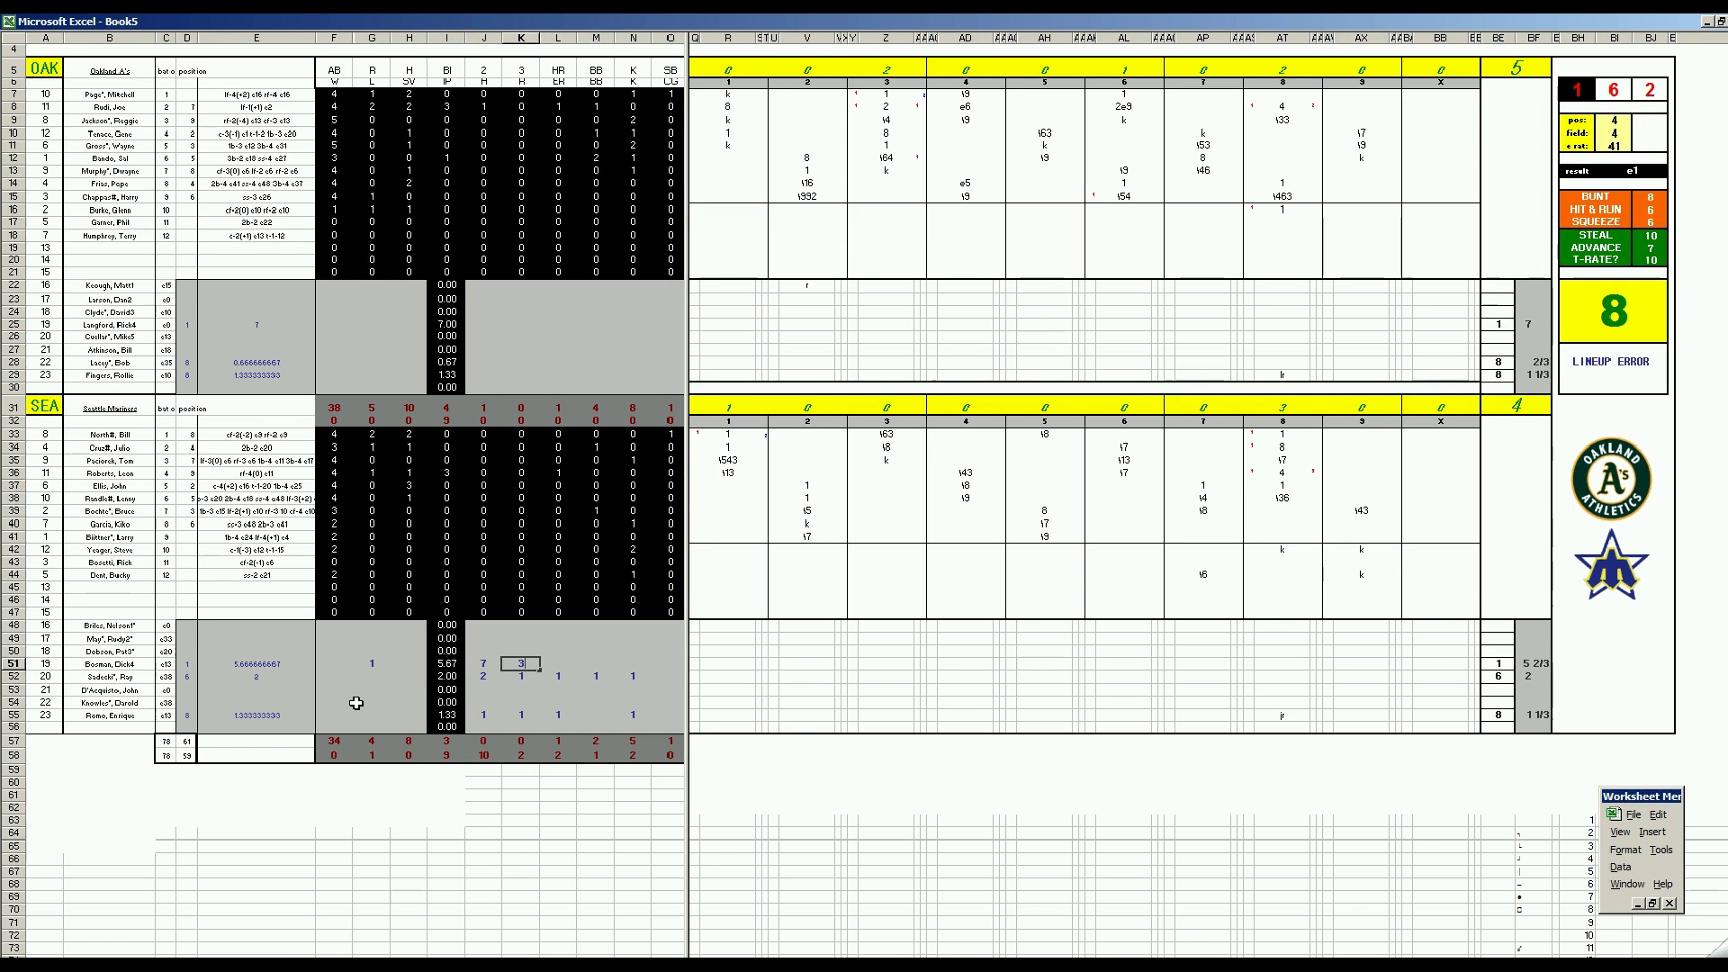
key(Tab)
text(2)
key(Tab)
text(3)
key(Tab)
text(6)
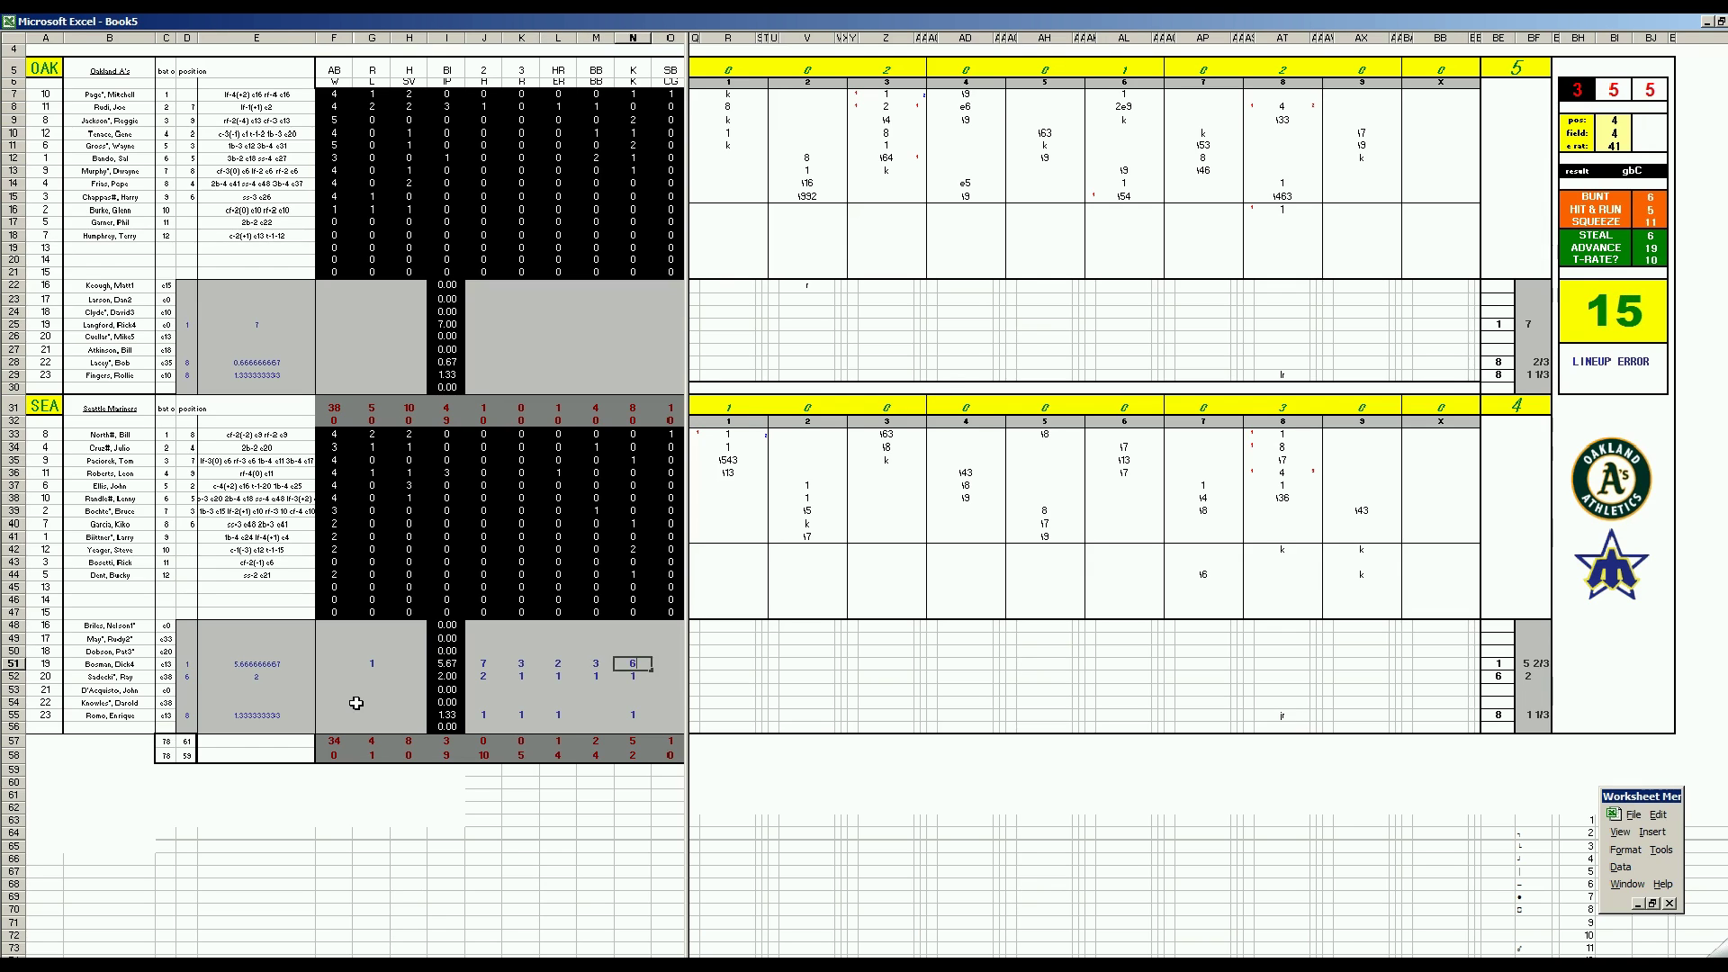
key(Up)
key(Up)
key(Up)
key(Up)
key(Up)
key(Up)
key(Up)
- Credit row 29's pitcher with a save by entering 1 in H29
key(Left)
key(Left)
key(Left)
text(1)
key(Tab)
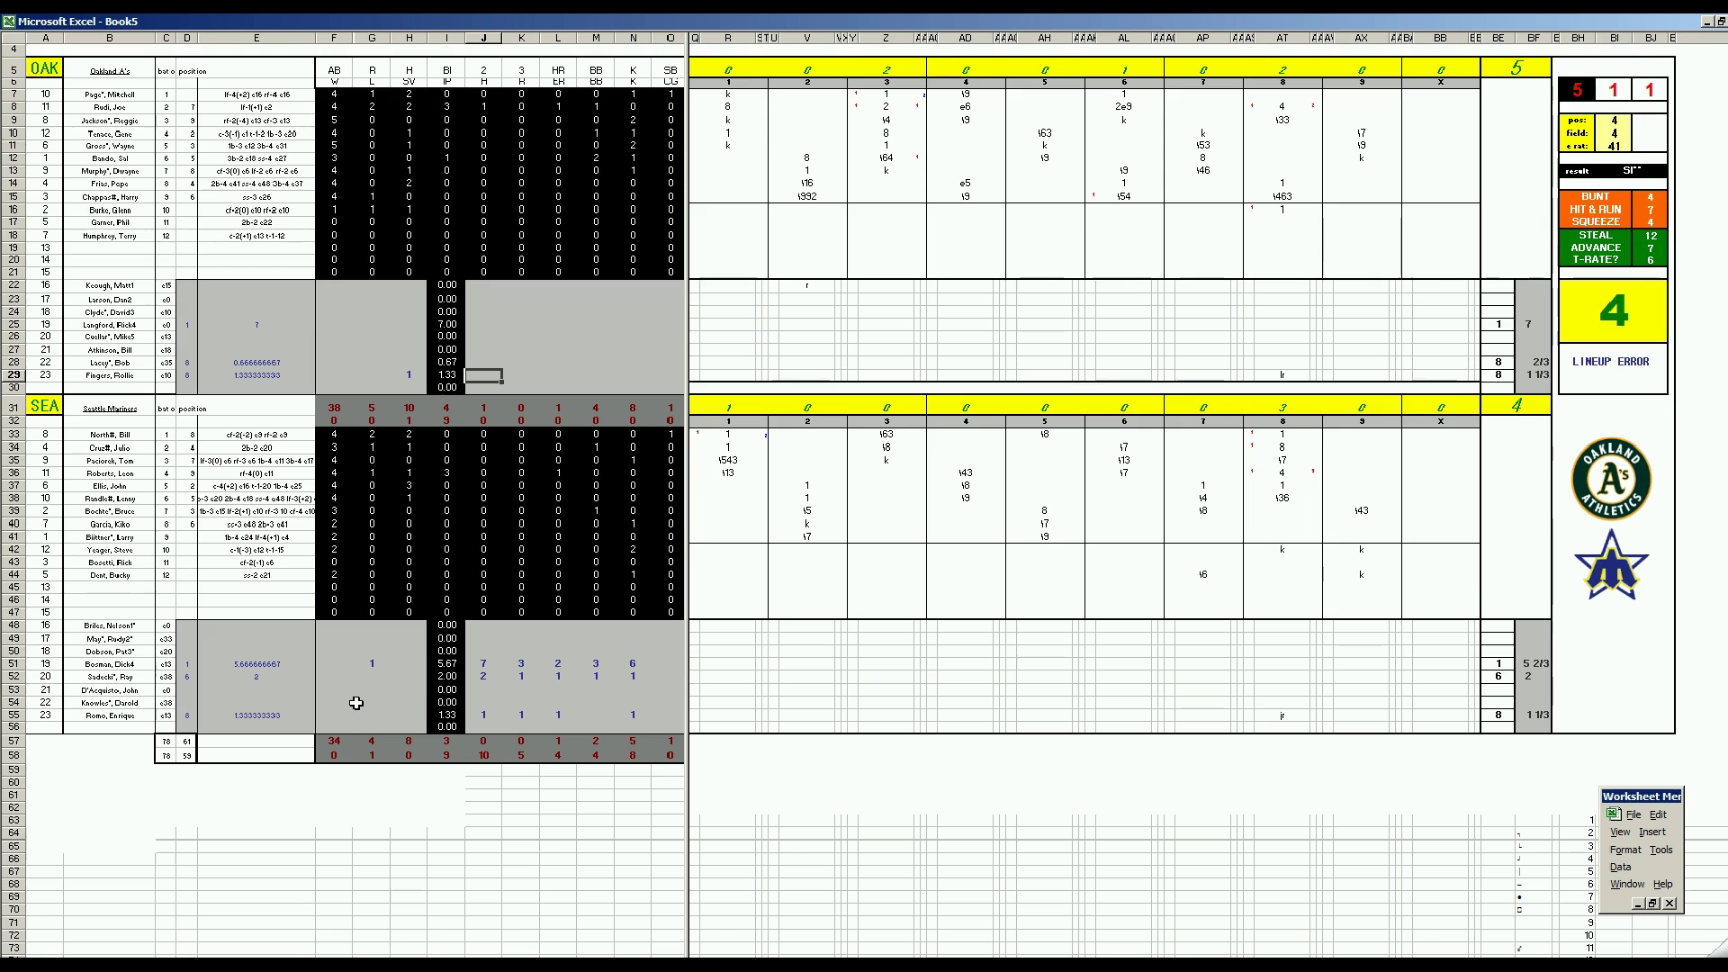
- Give row 29's pitcher 2 strikeouts in N29
key(Right)
key(Right)
key(Right)
key(Right)
text(2)
key(Left)
key(Left)
key(Left)
key(Left)
- Fill row 28's pitching line with 3 H, 3 R, 3 ER, 1 BB, 1 K
key(Up)
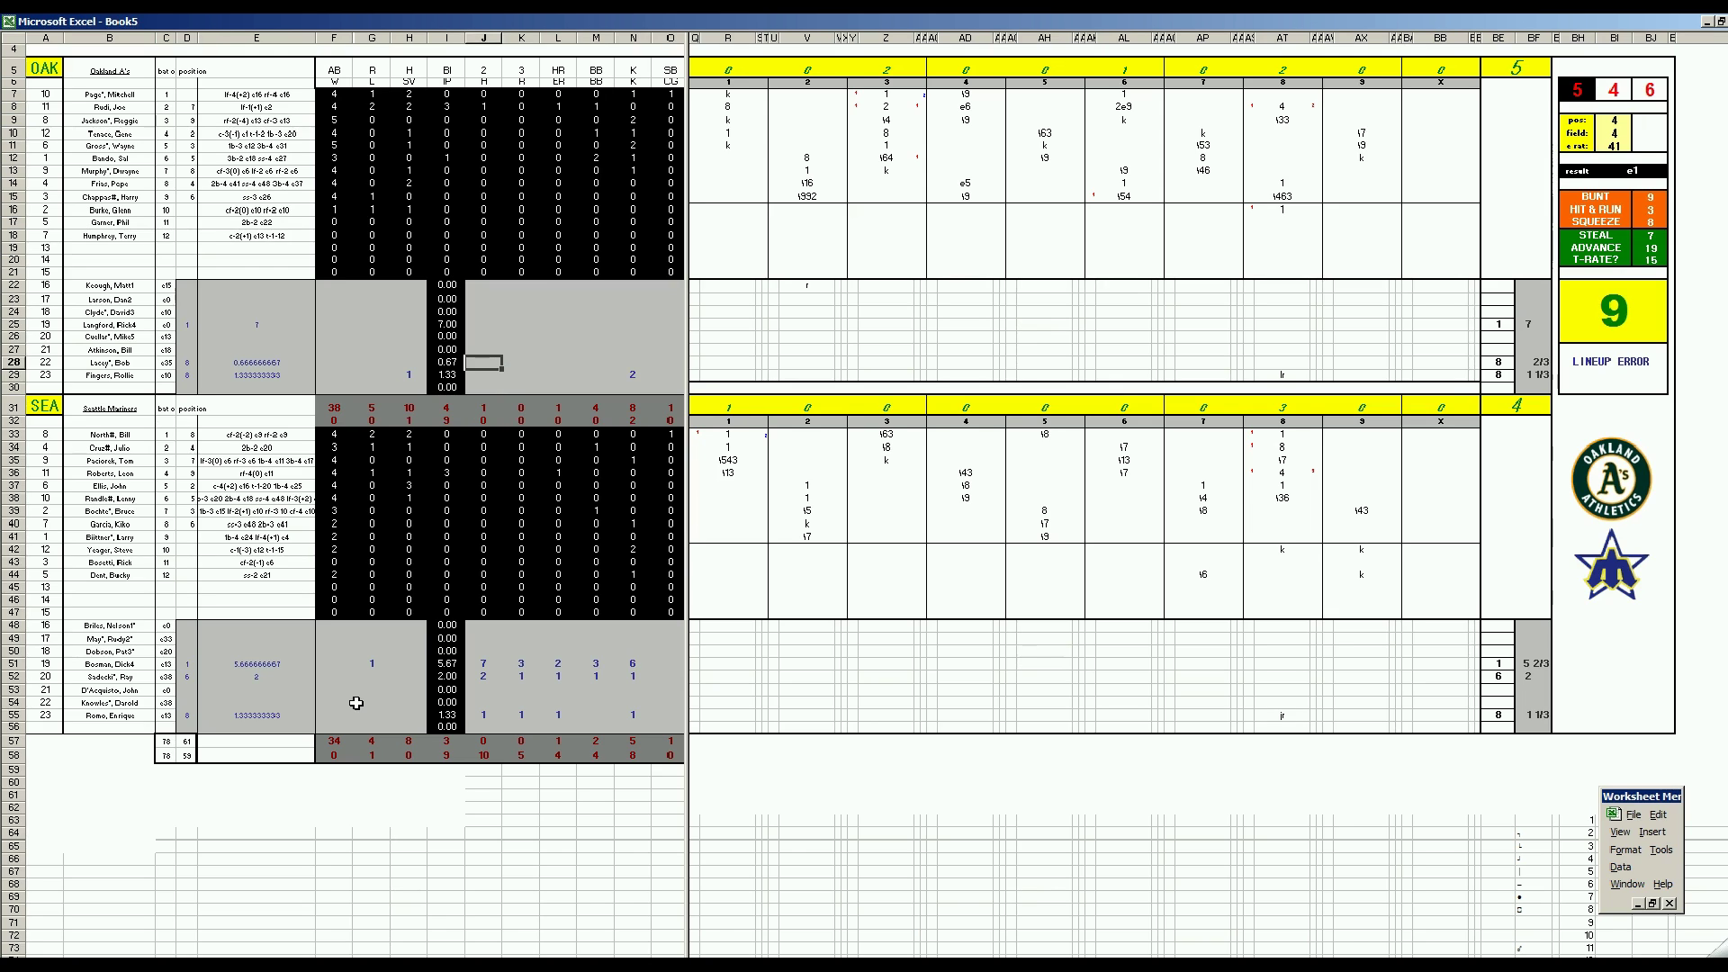
key(3)
key(Right)
key(3)
key(Right)
key(3)
- Give row 25's pitcher the win with 5 H, 1 R, 1 ER, 1 BB and 2 K
key(Right)
key(1)
key(Right)
key(1)
key(Left)
key(Left)
key(Left)
key(Up)
key(Up)
key(Up)
key(Left)
key(Left)
key(Left)
key(Left)
key(Left)
text(1)
key(Right)
key(Right)
key(Right)
key(Right)
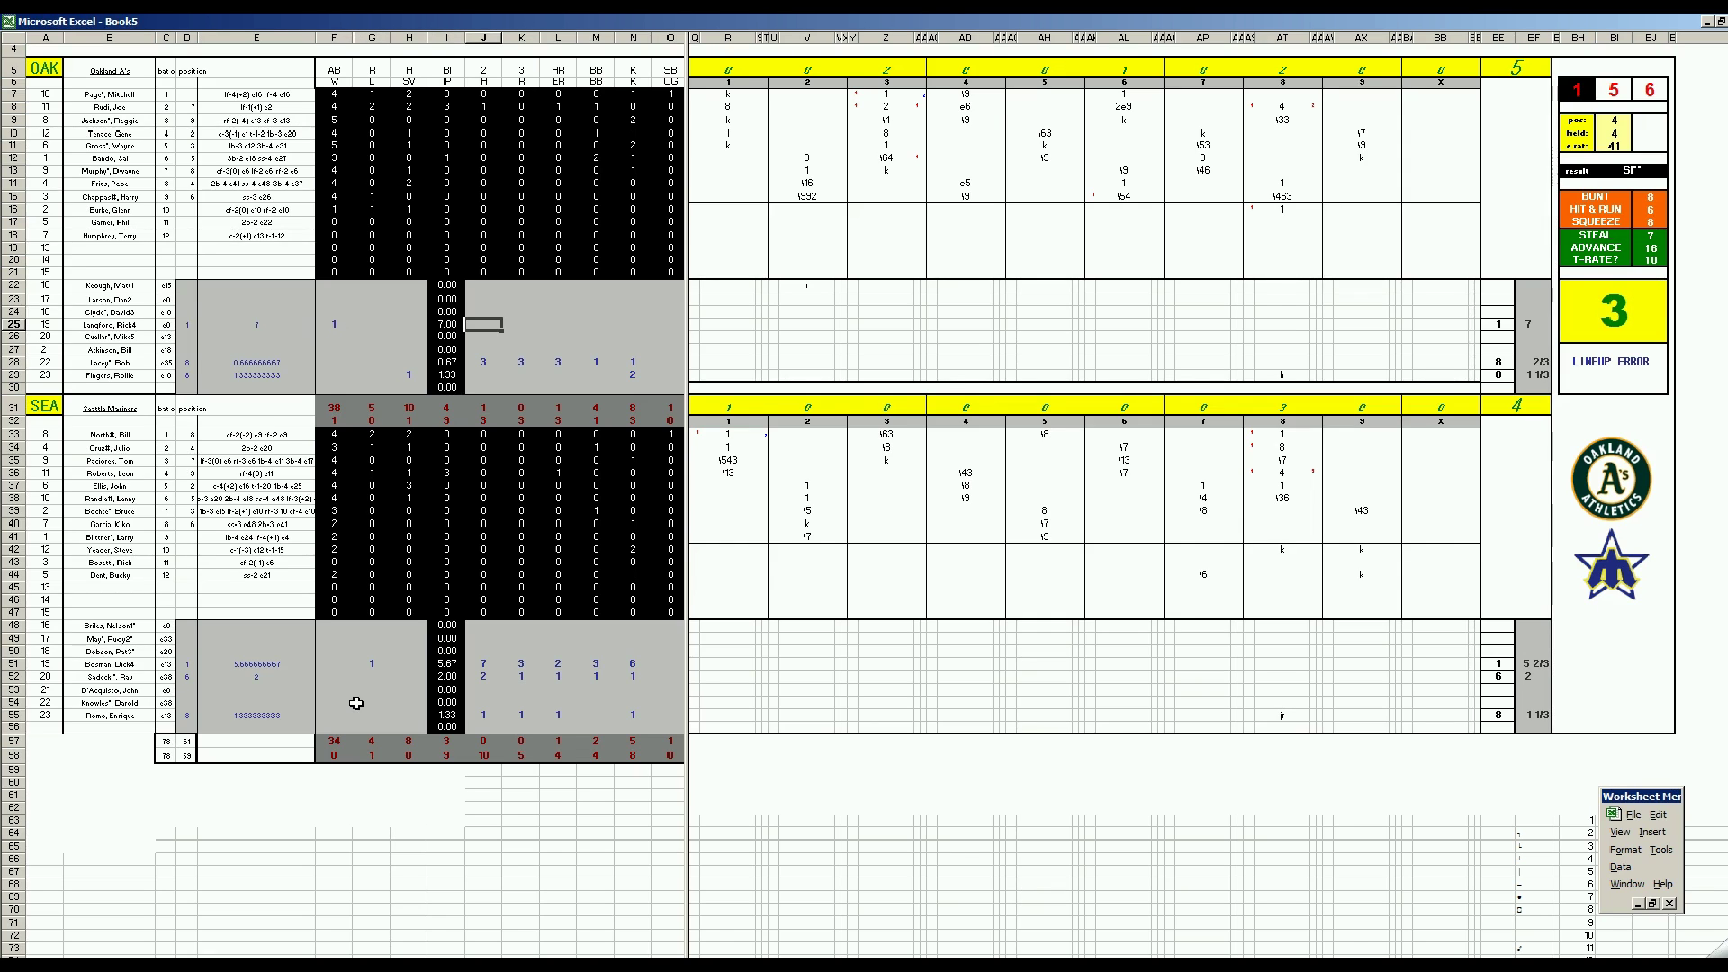
text(5)
key(Right)
text(1)
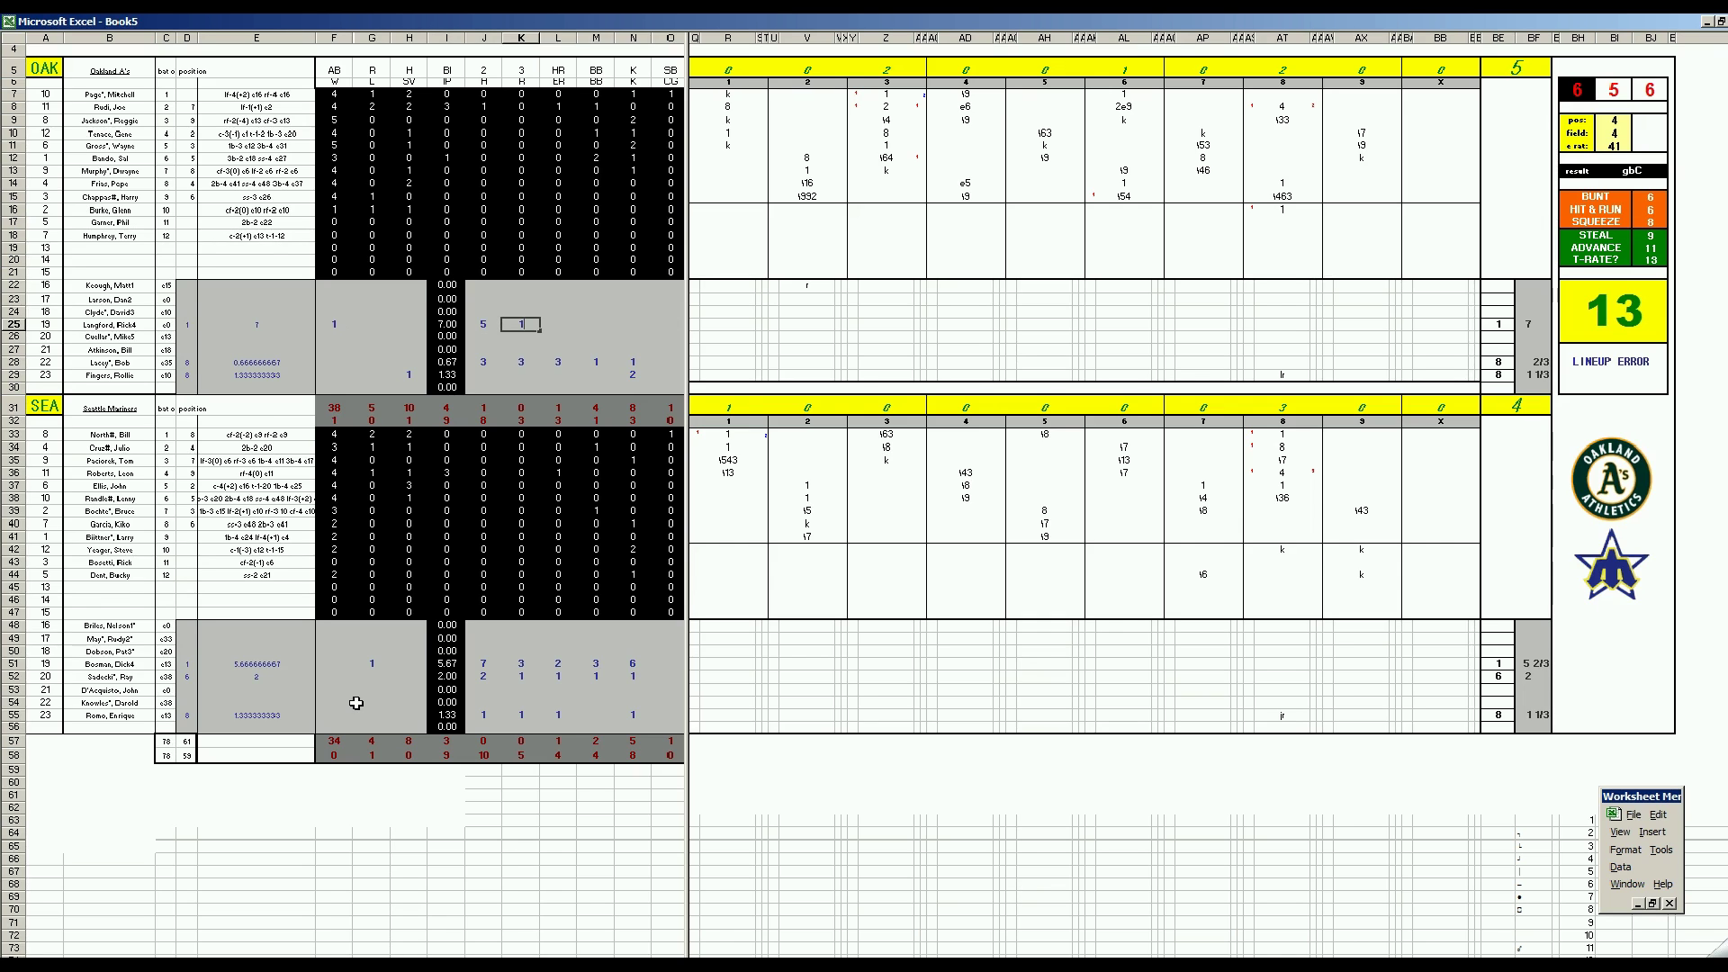
key(Right)
text(1)
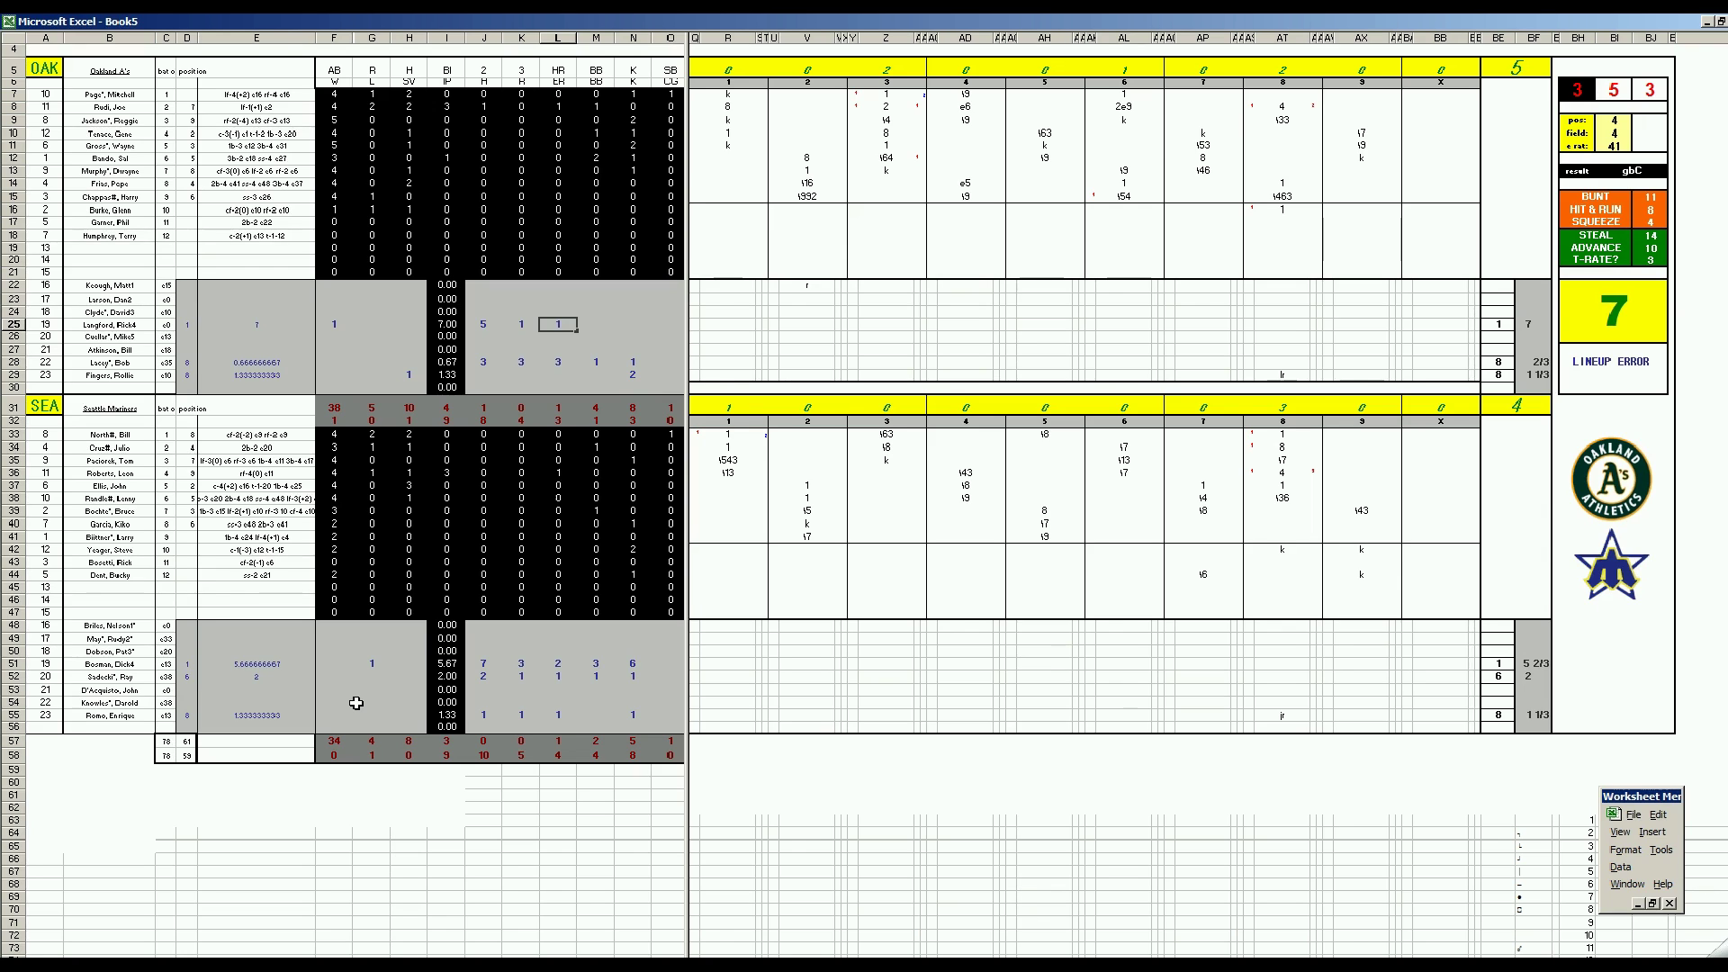
key(Tab)
text(1)
key(Tab)
text(2)
key(Return)
key(Left)
key(Left)
key(Left)
key(Down)
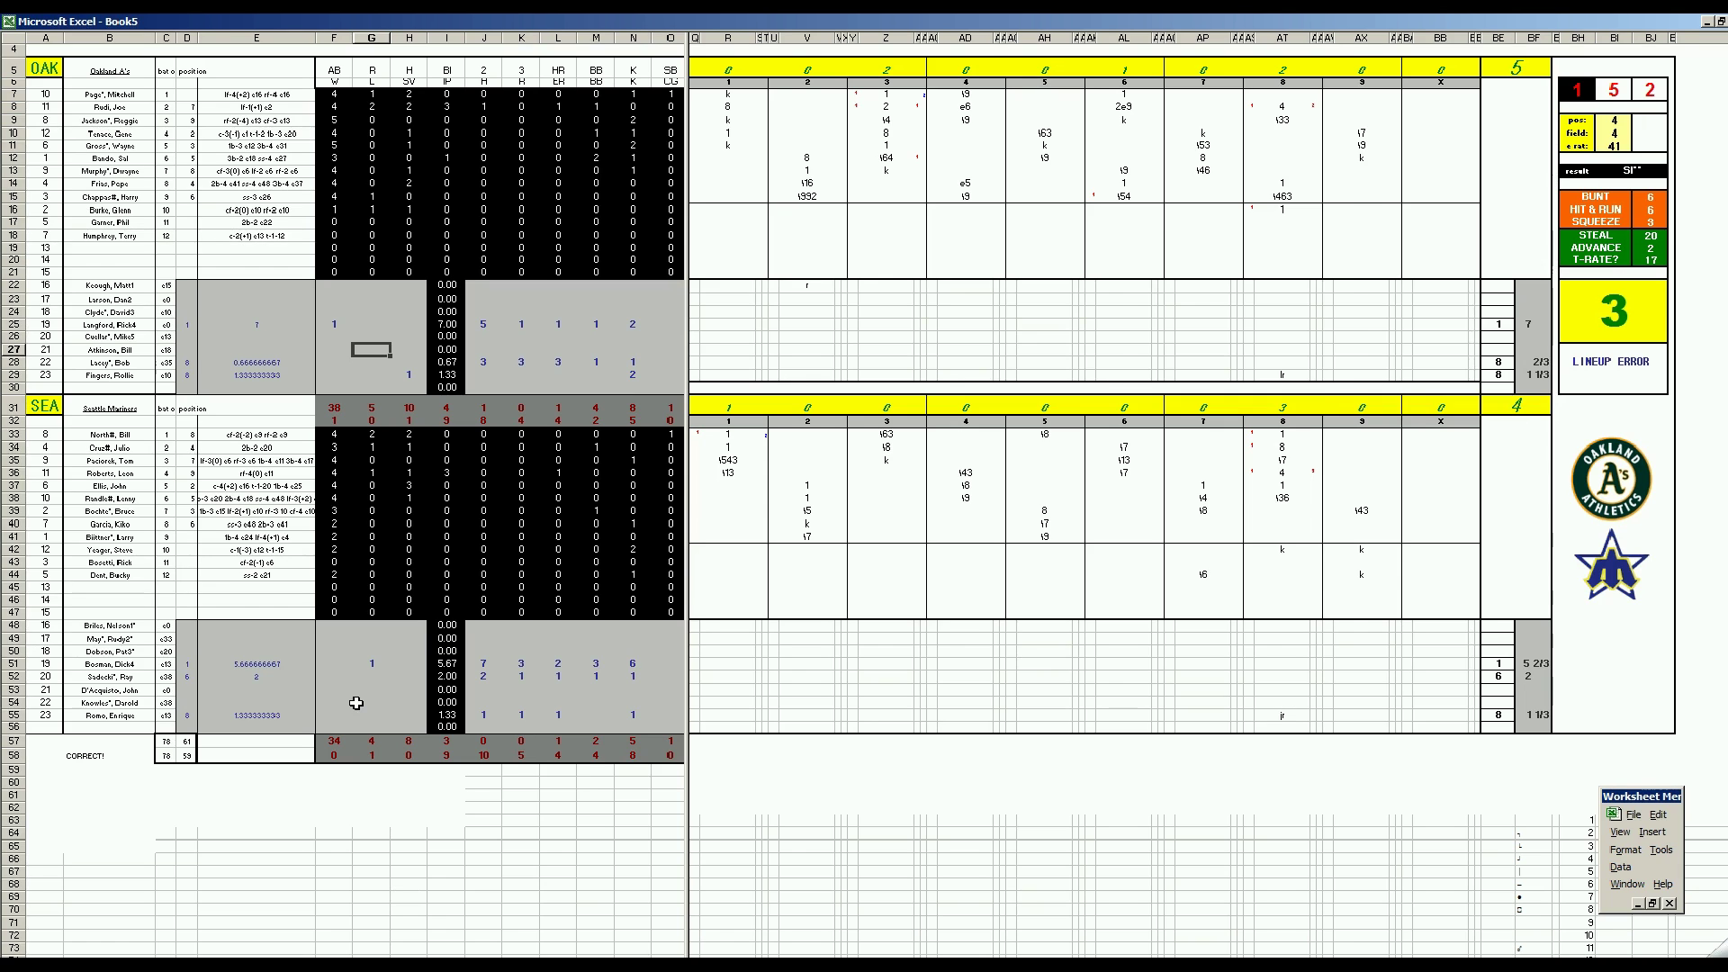
- Save the scoresheet as 64seaoak.xls
key(ctrl+s)
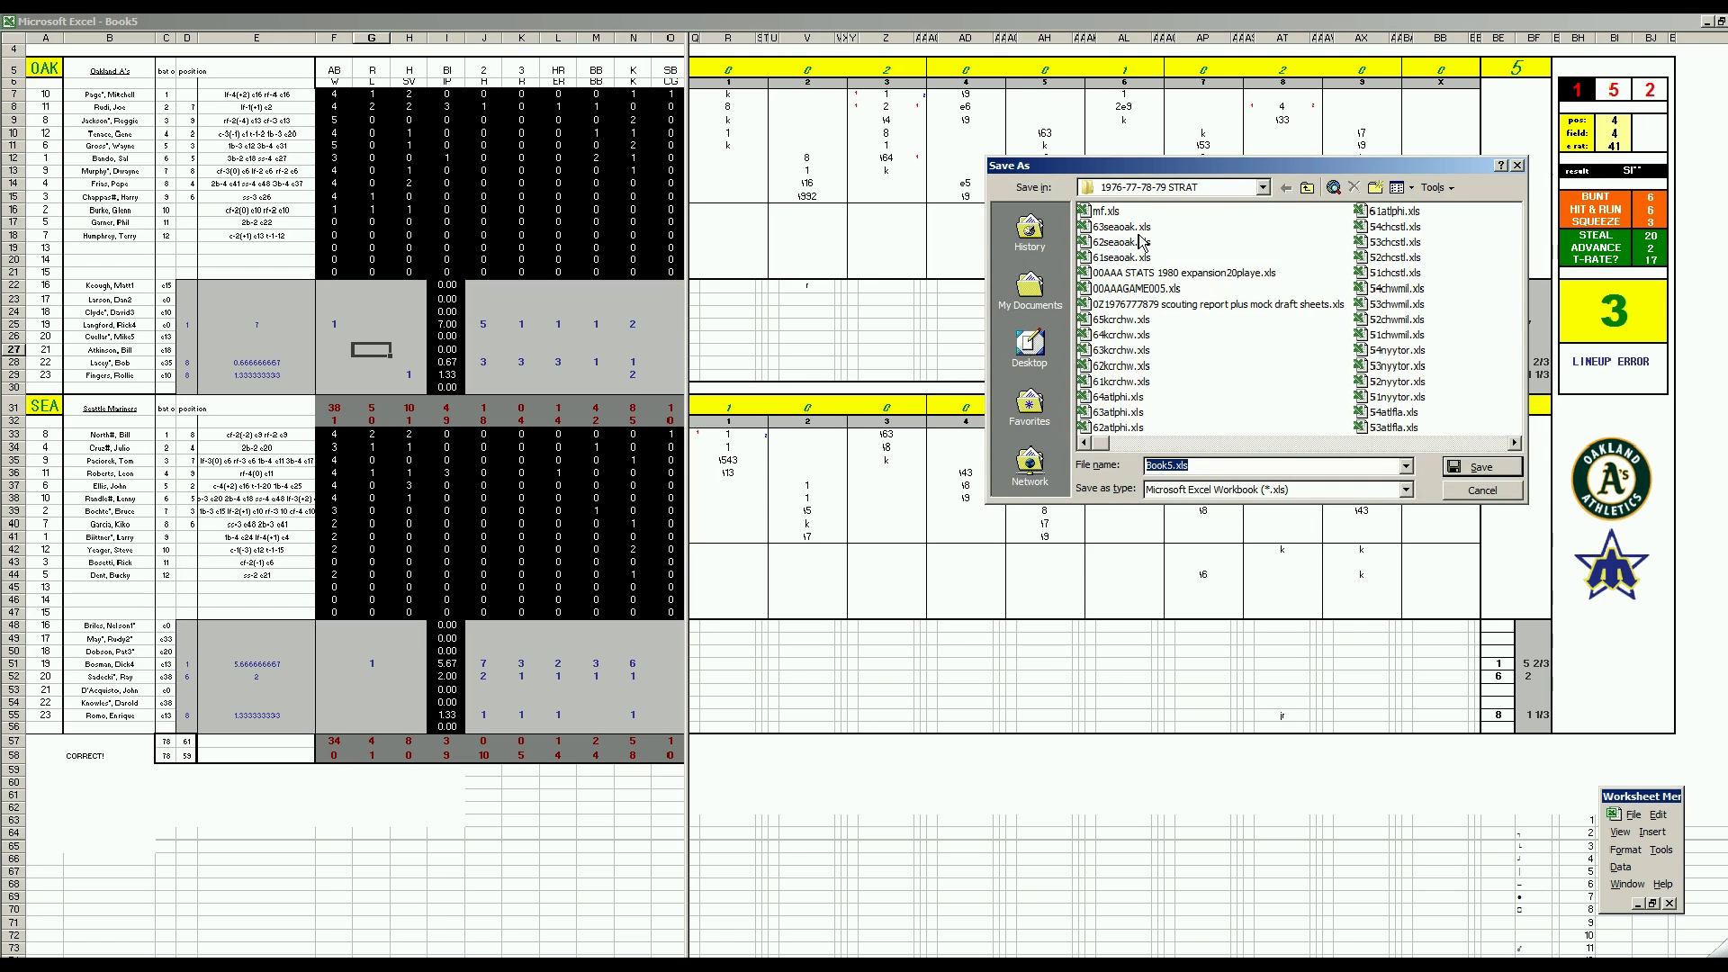
click(1136, 227)
click(1158, 466)
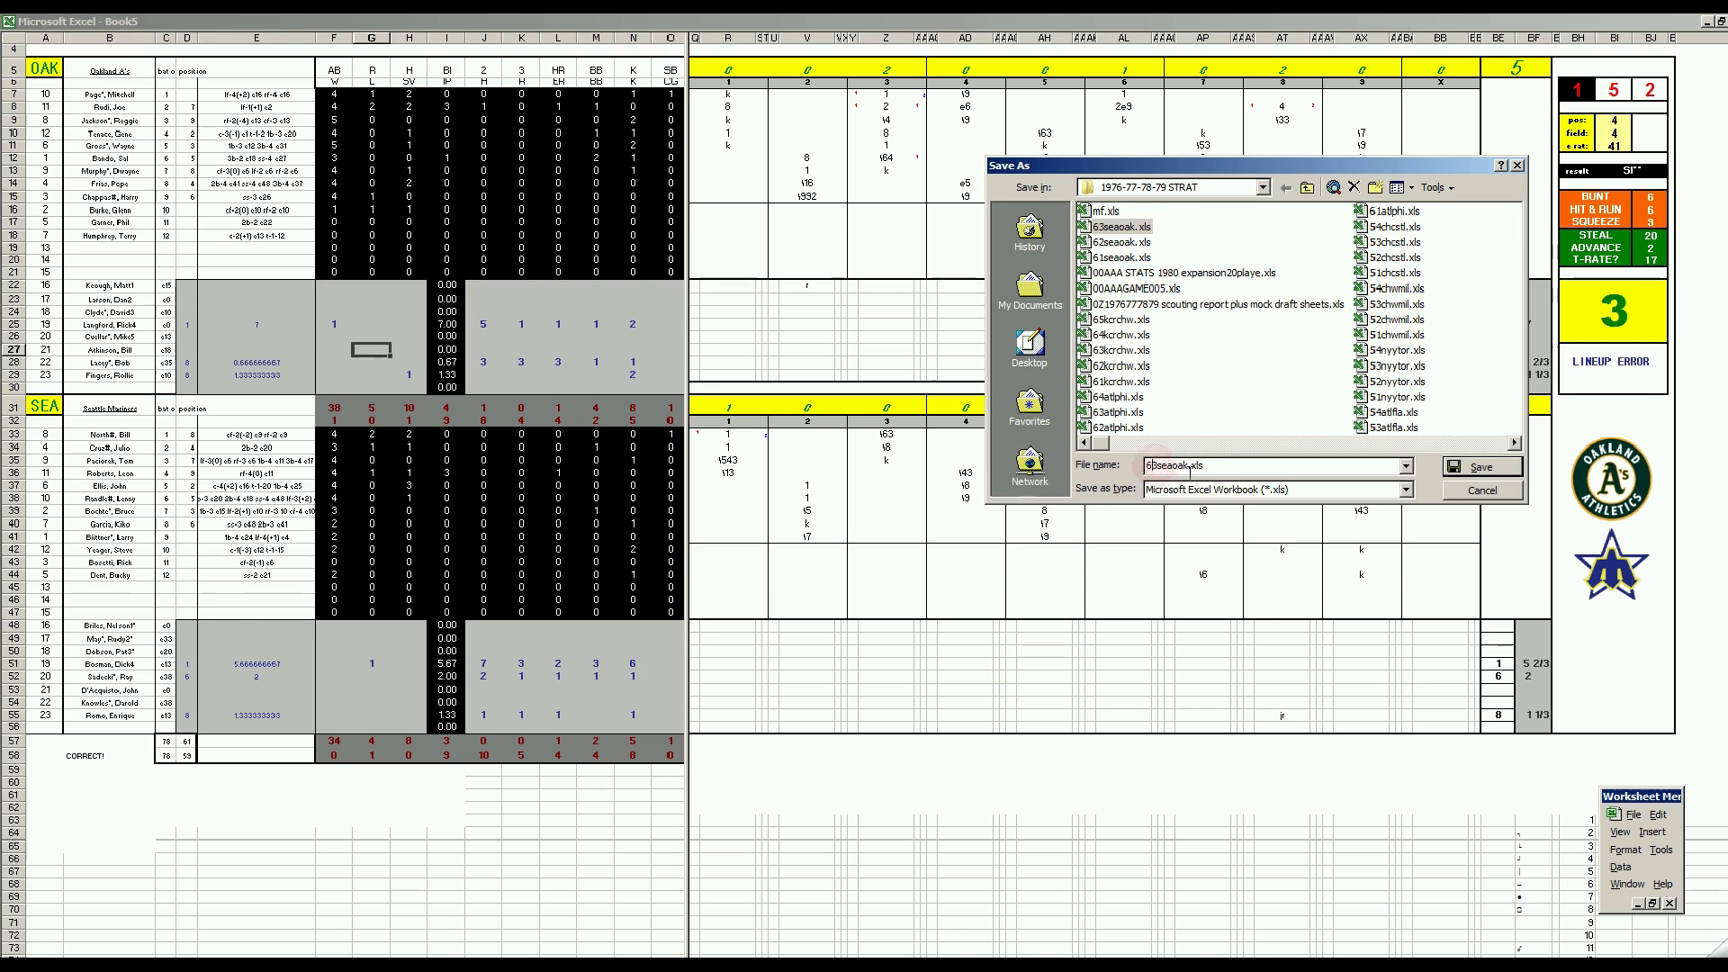
key(BackSpace)
text(4)
key(Return)
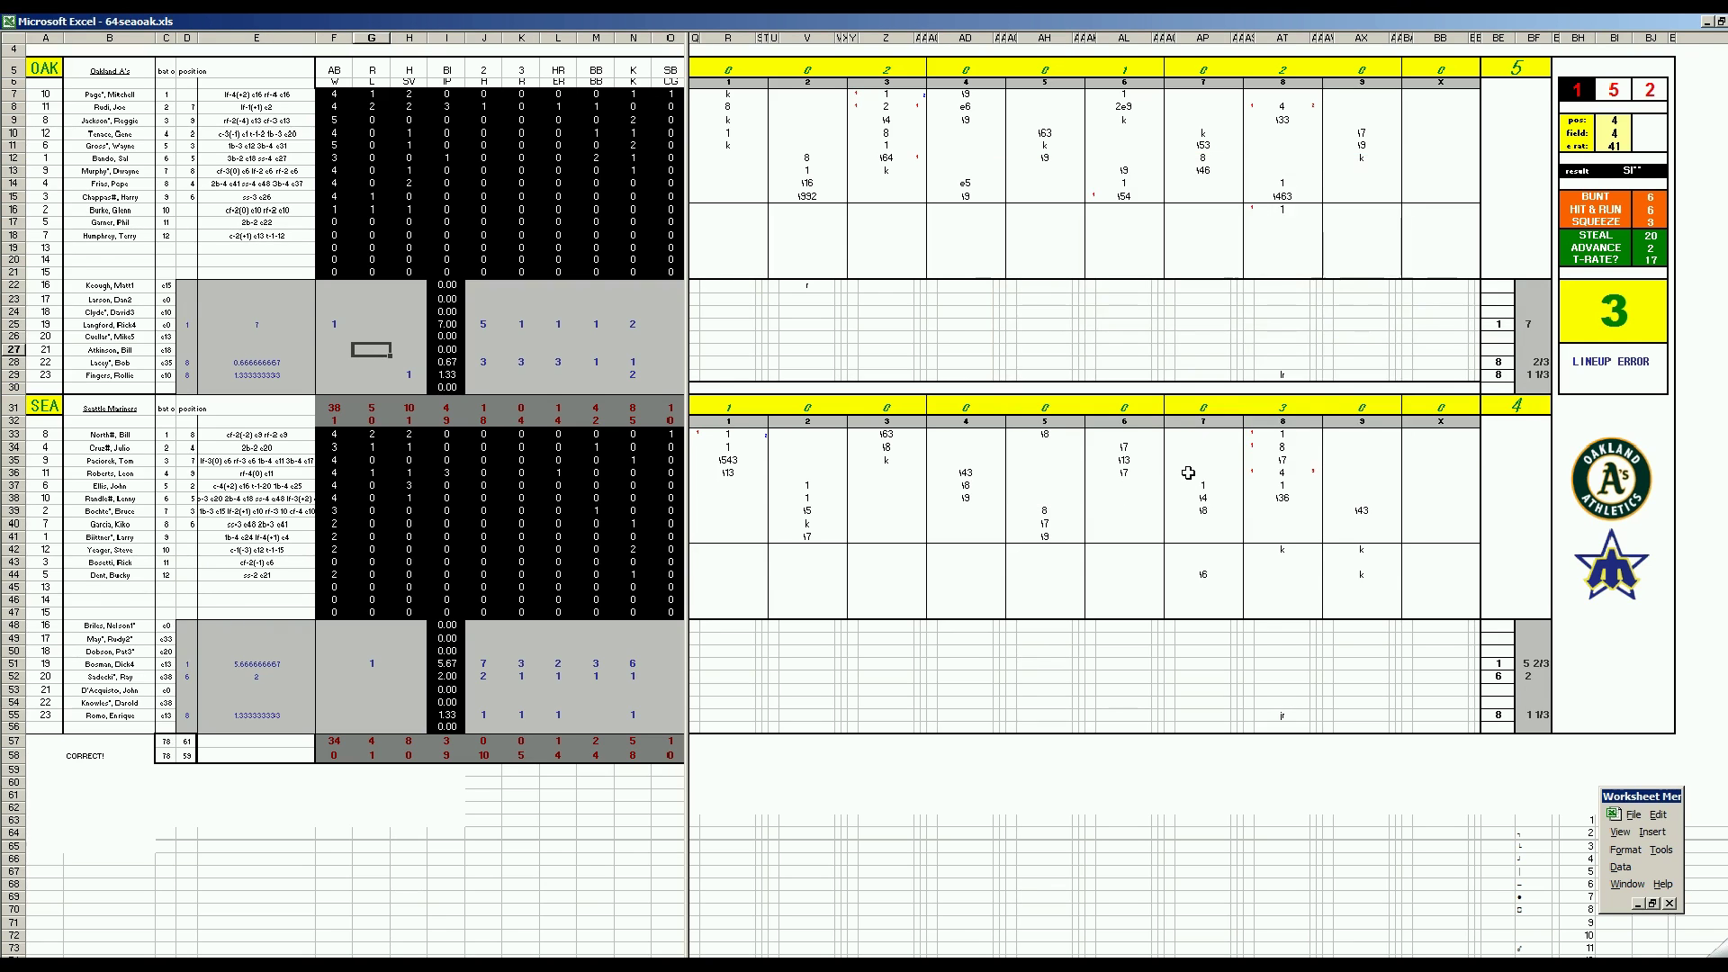
- Save a working copy over the existing mf.xls and decline the follow-up save prompt
key(F12)
key(Return)
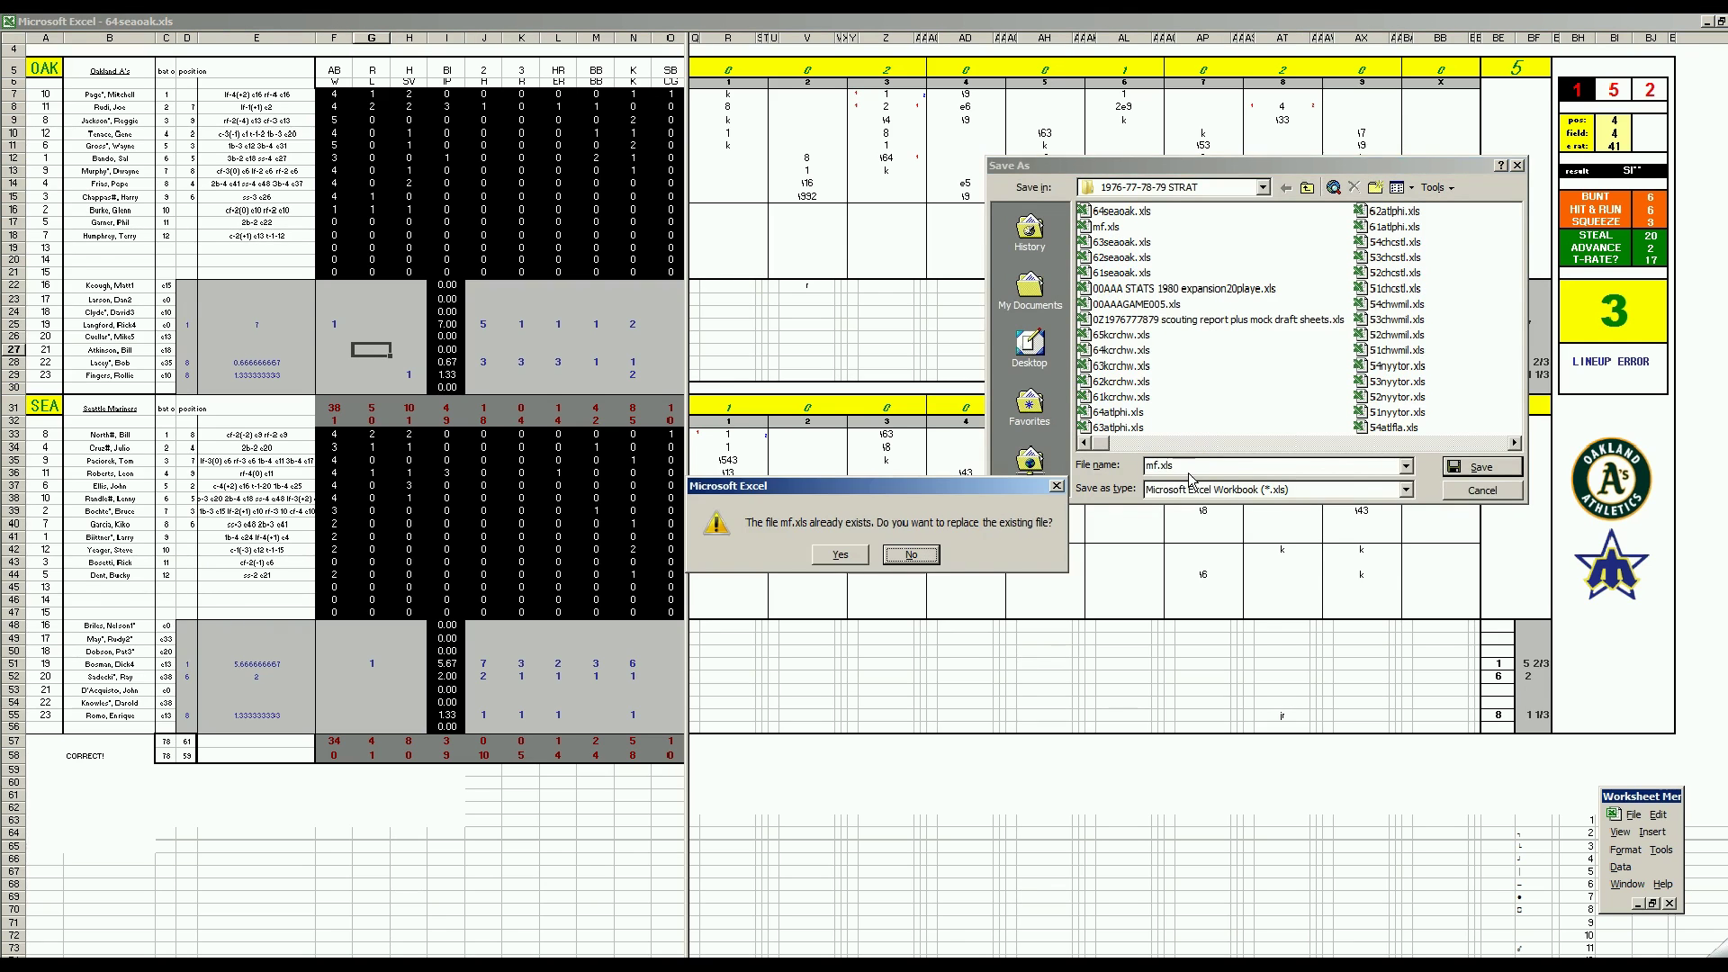
key(Return)
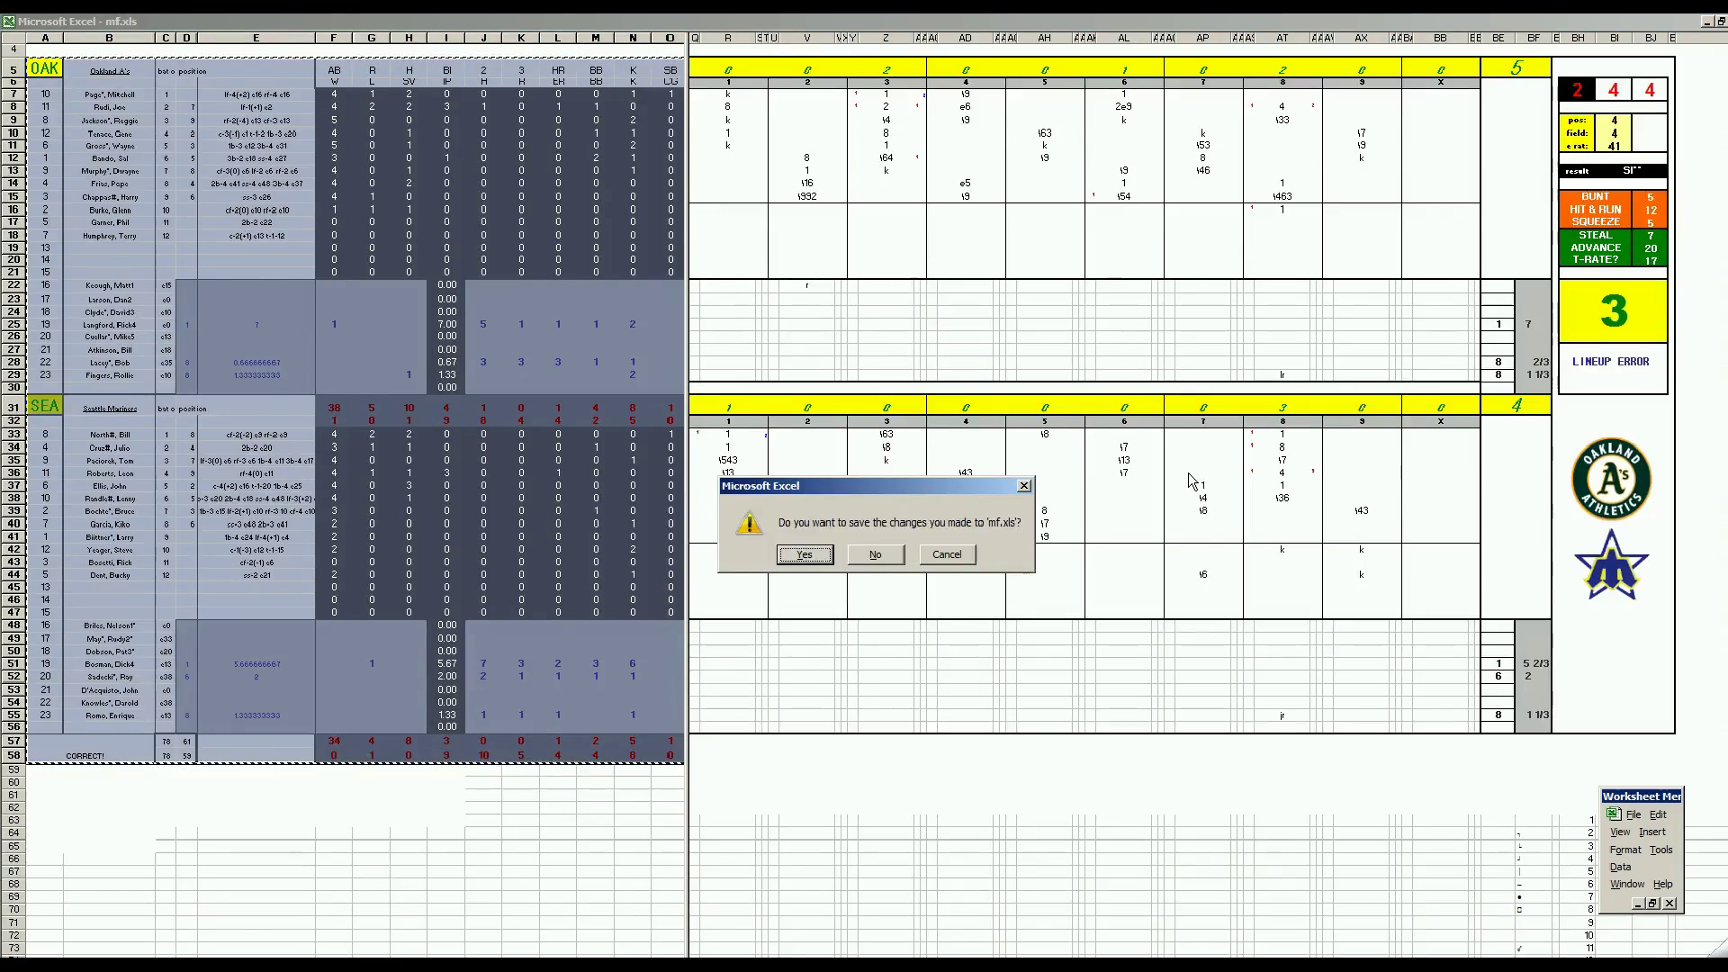
key(Return)
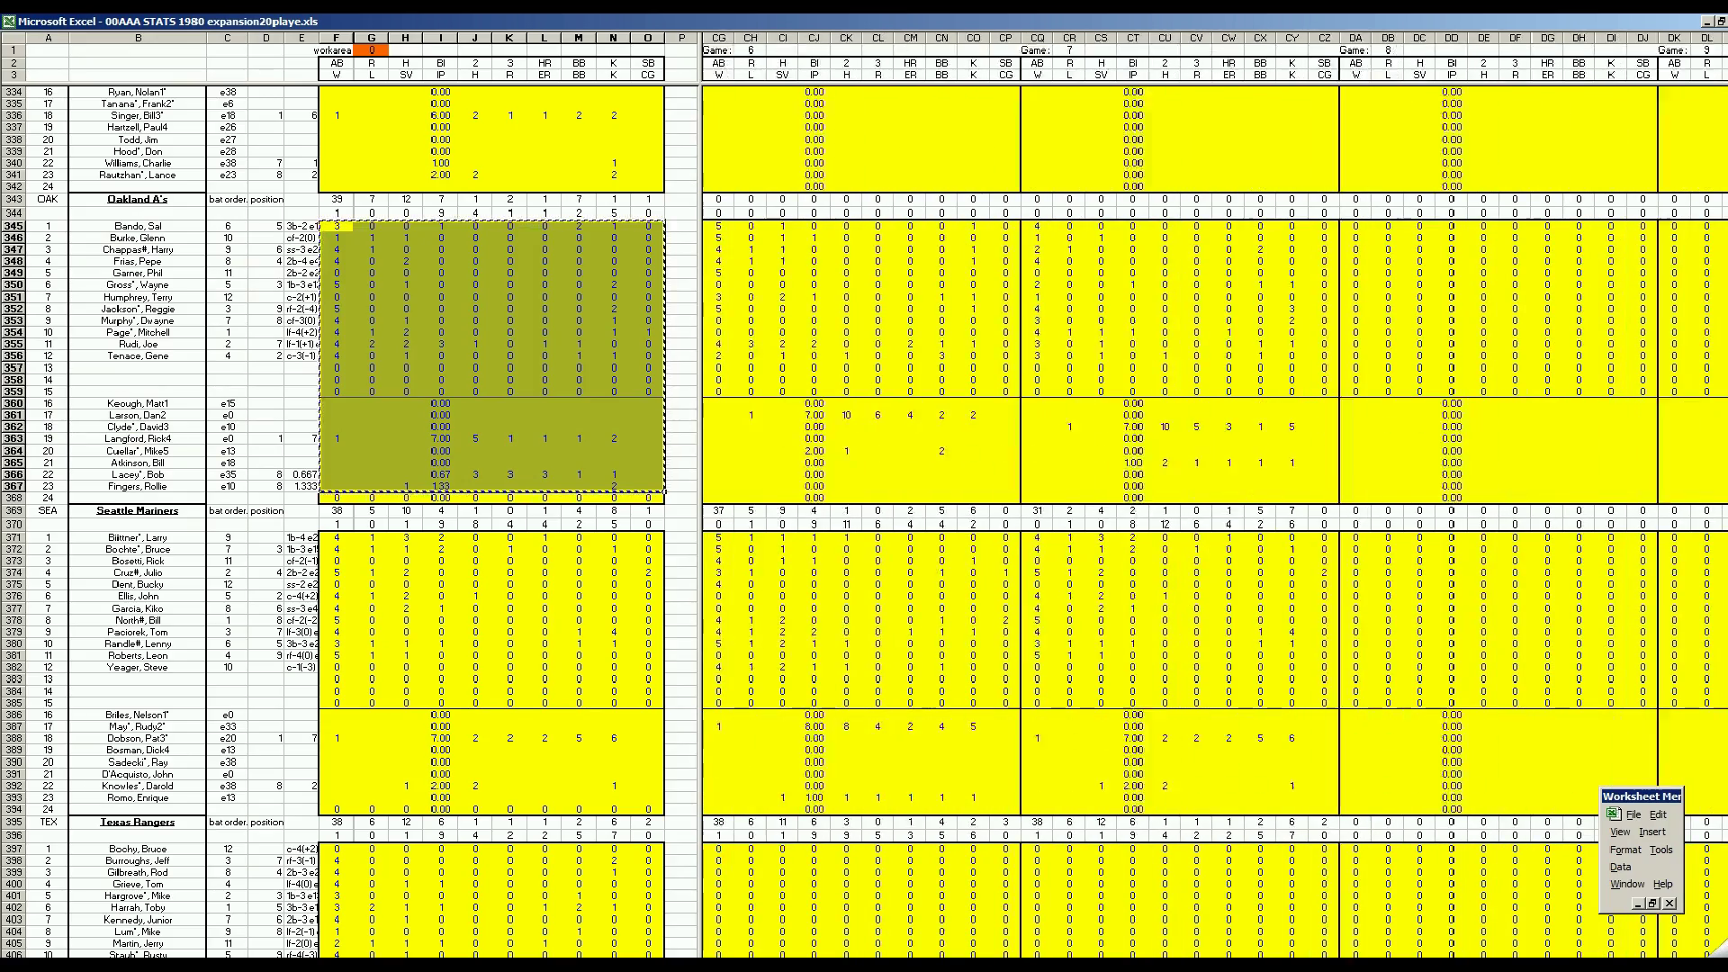
- Paste the Oakland stat lines into the game 8 columns at DA345
right_click(1035, 228)
click(1072, 276)
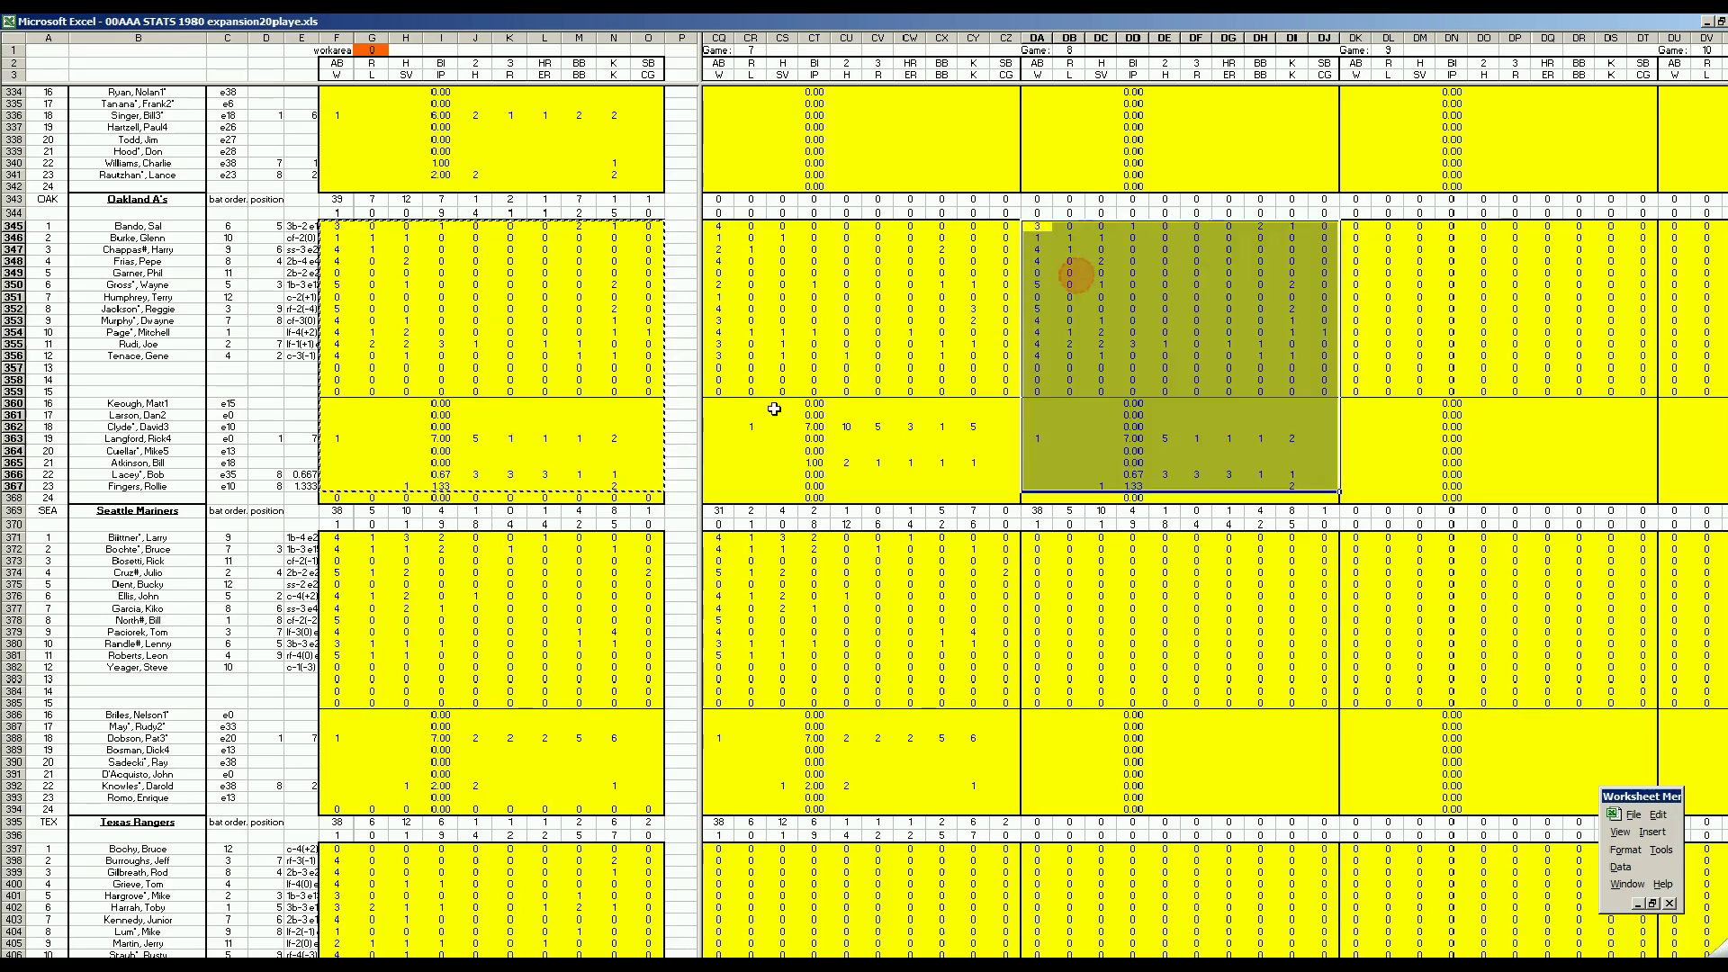
click(614, 379)
- Copy the Seattle stat block and paste it into the game 8 columns at DA371
key(ctrl+q)
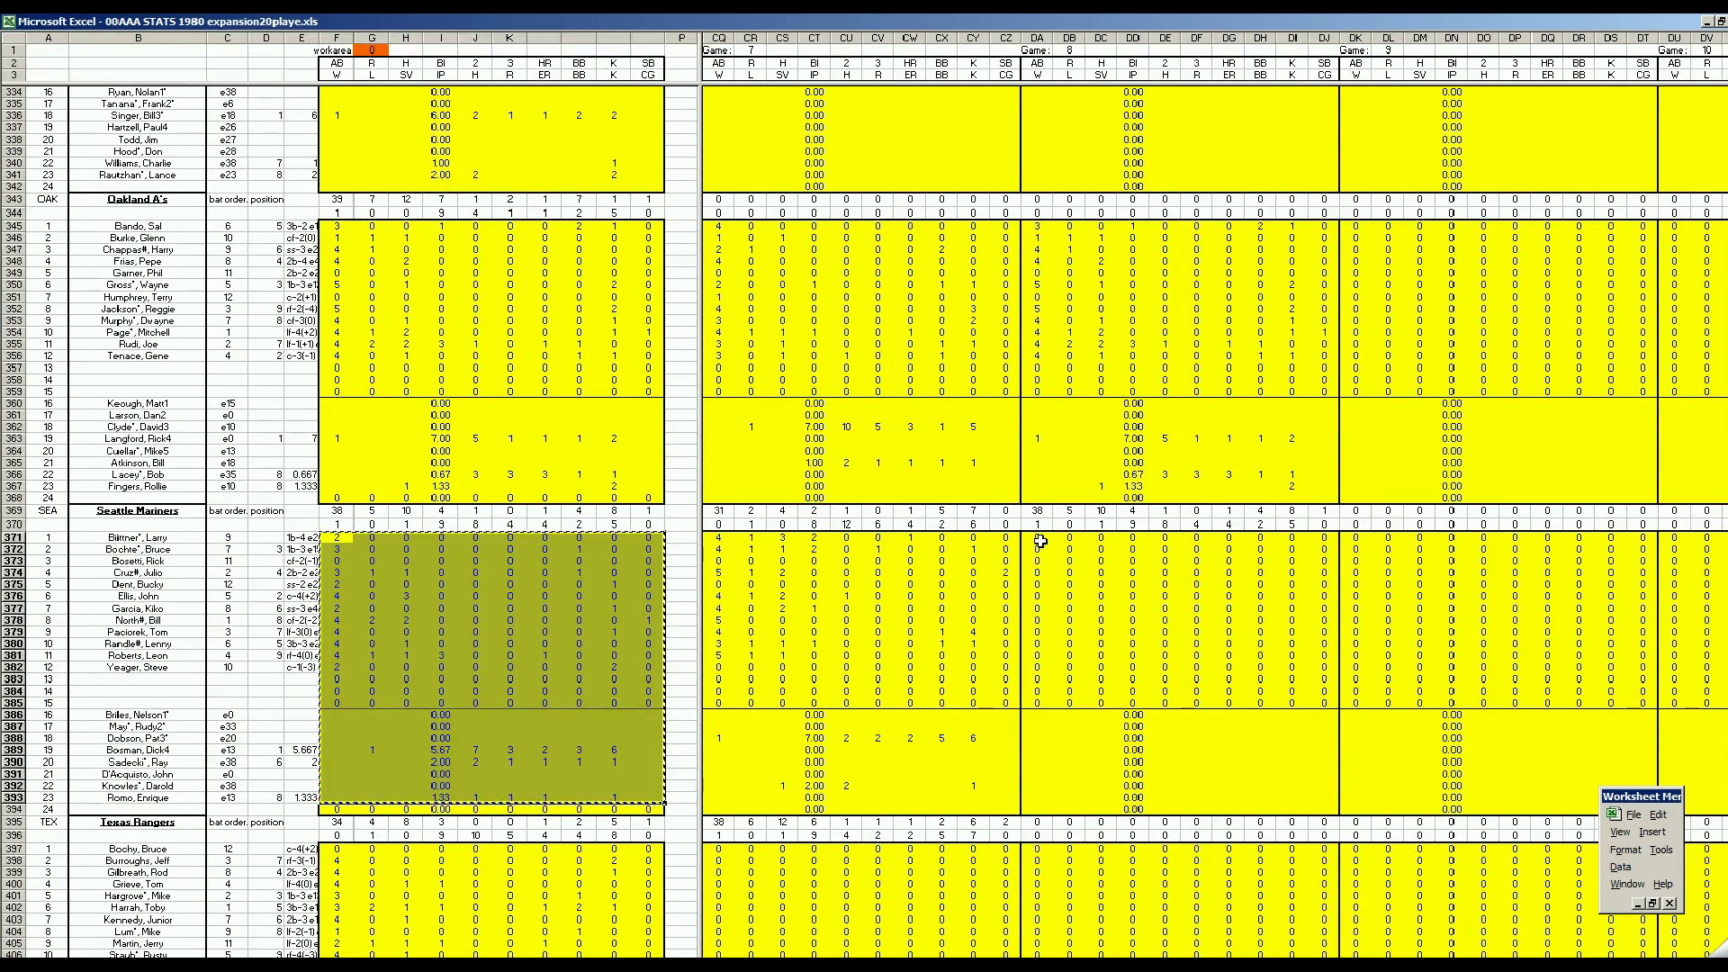
right_click(1037, 540)
click(1073, 589)
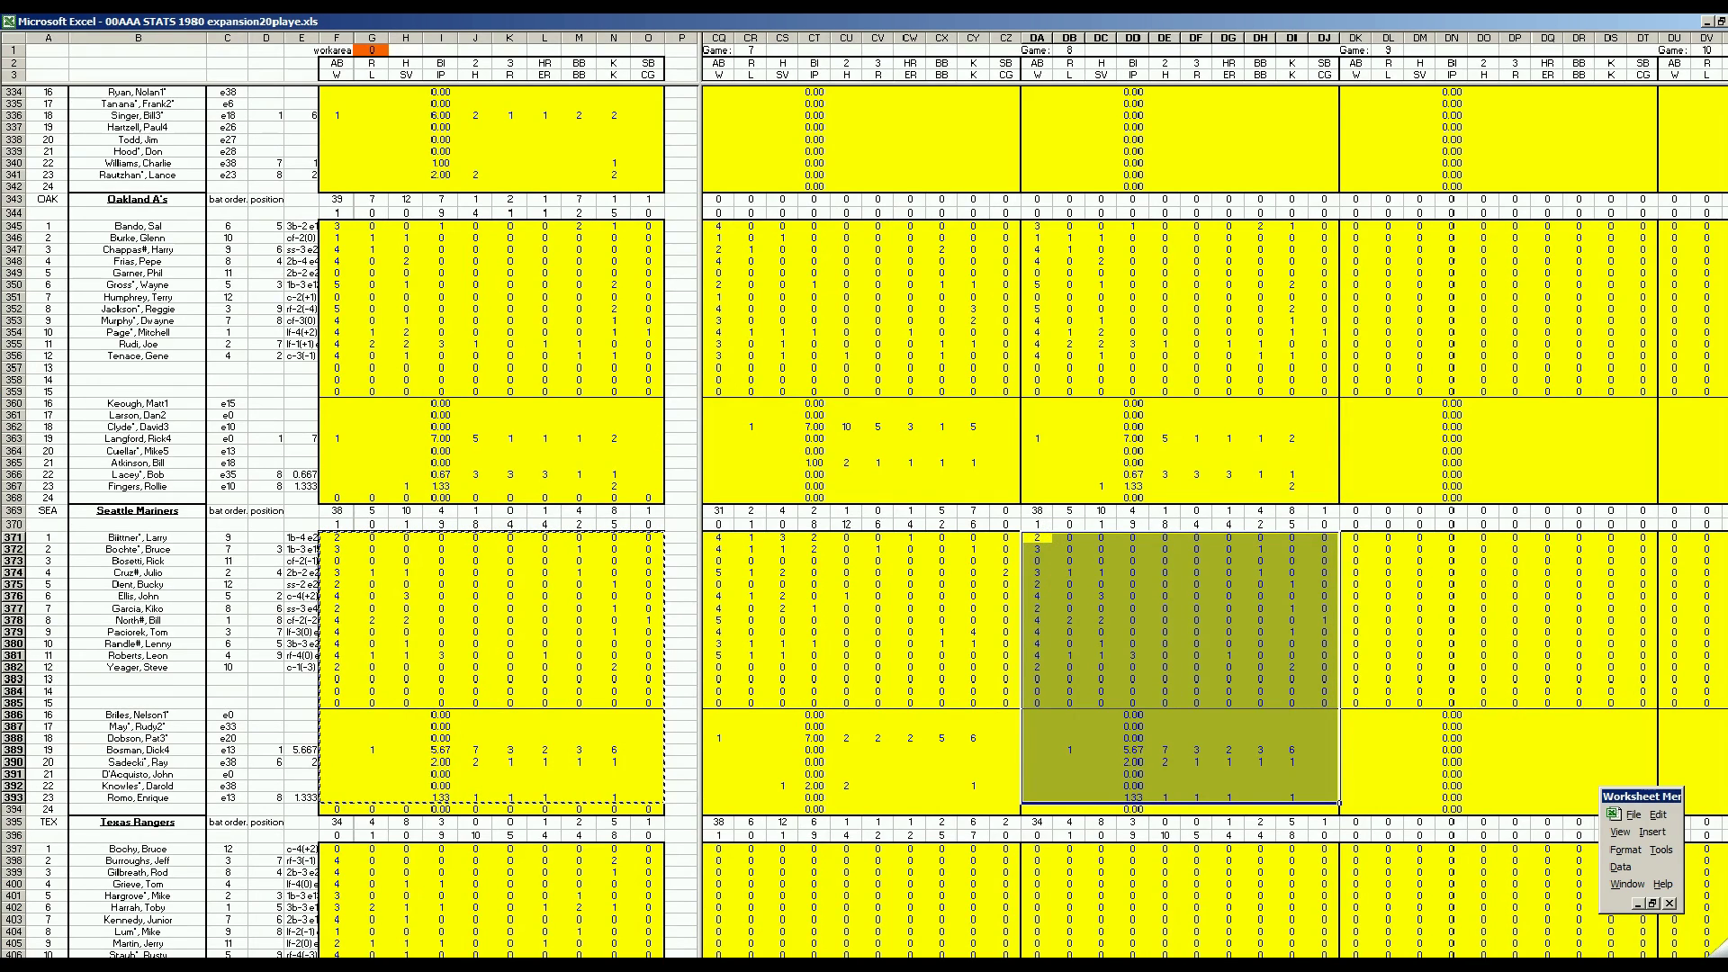
- Check the season totals at FZ365, FZ391 and GA388, then switch to the AL standings sheet
scroll(1372, 522, right, 10)
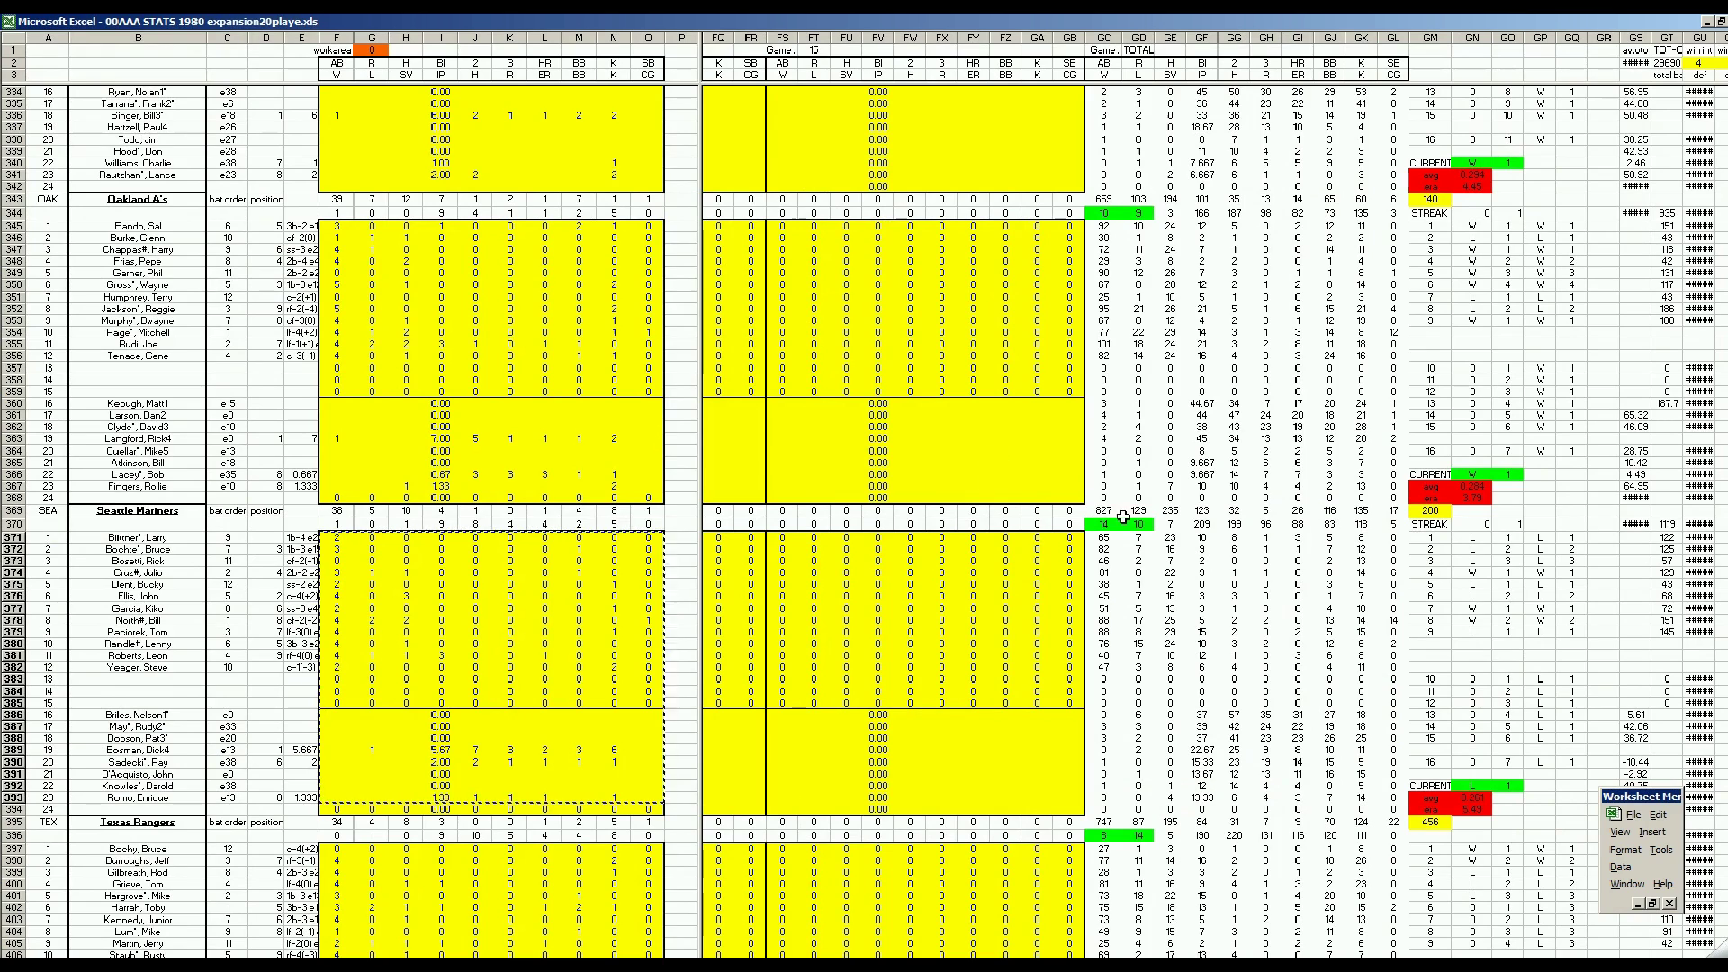
click(1005, 463)
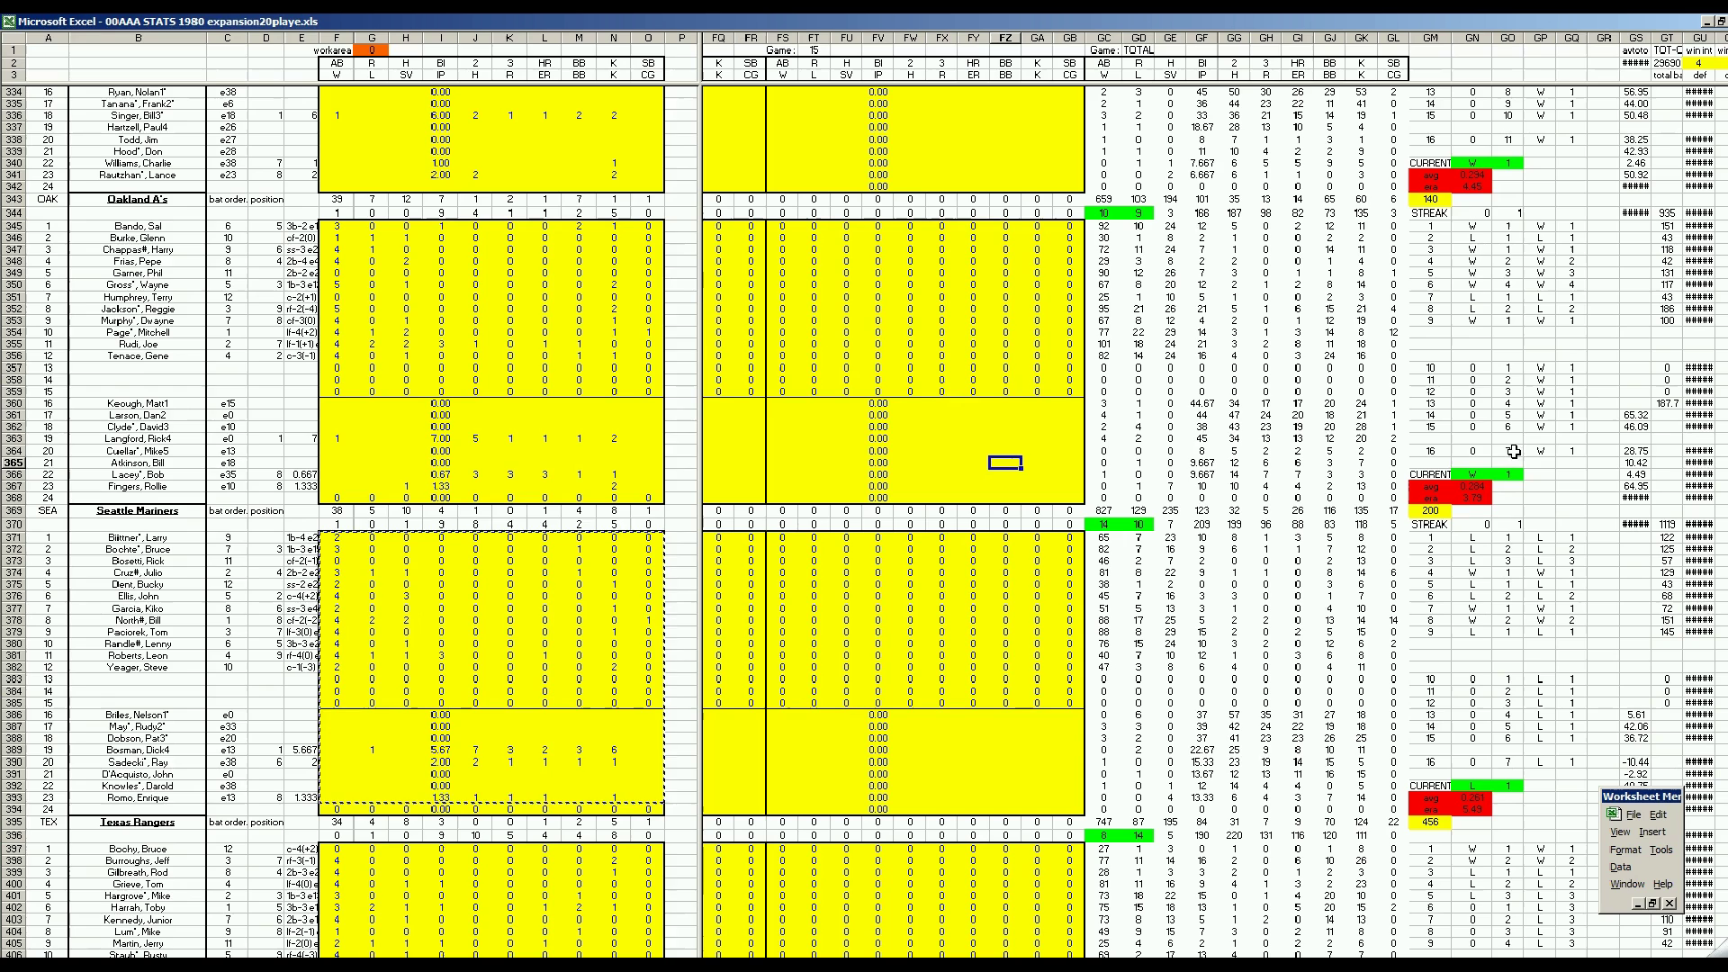
click(1006, 774)
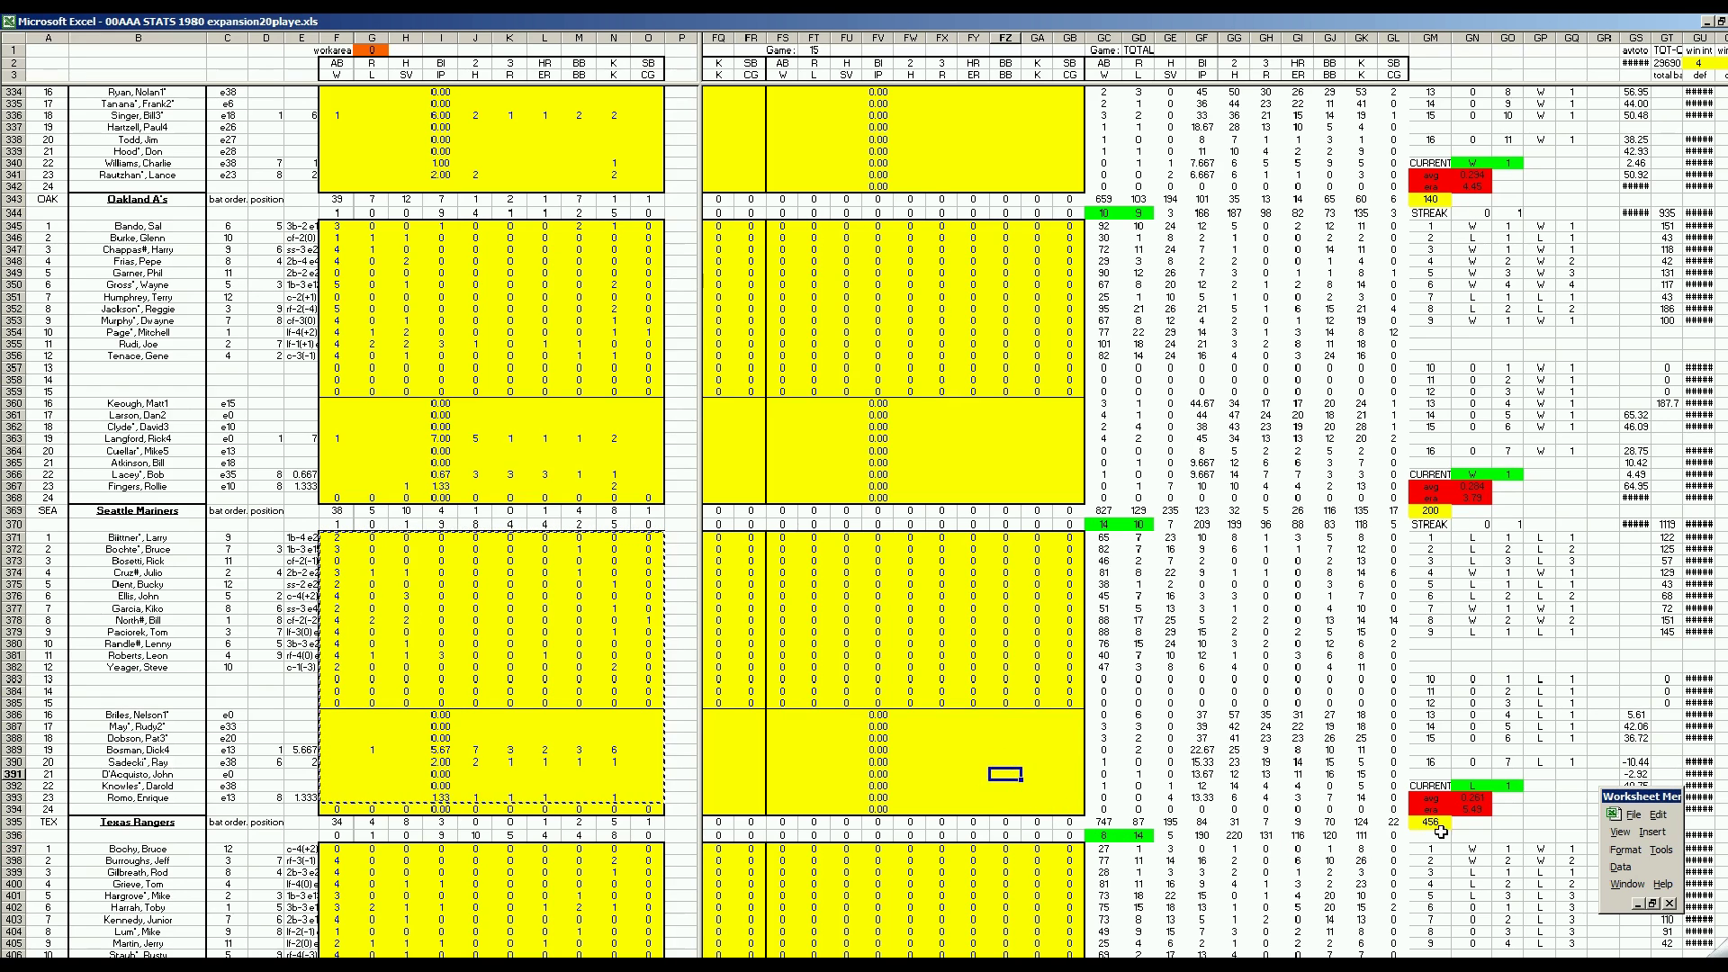
click(1039, 738)
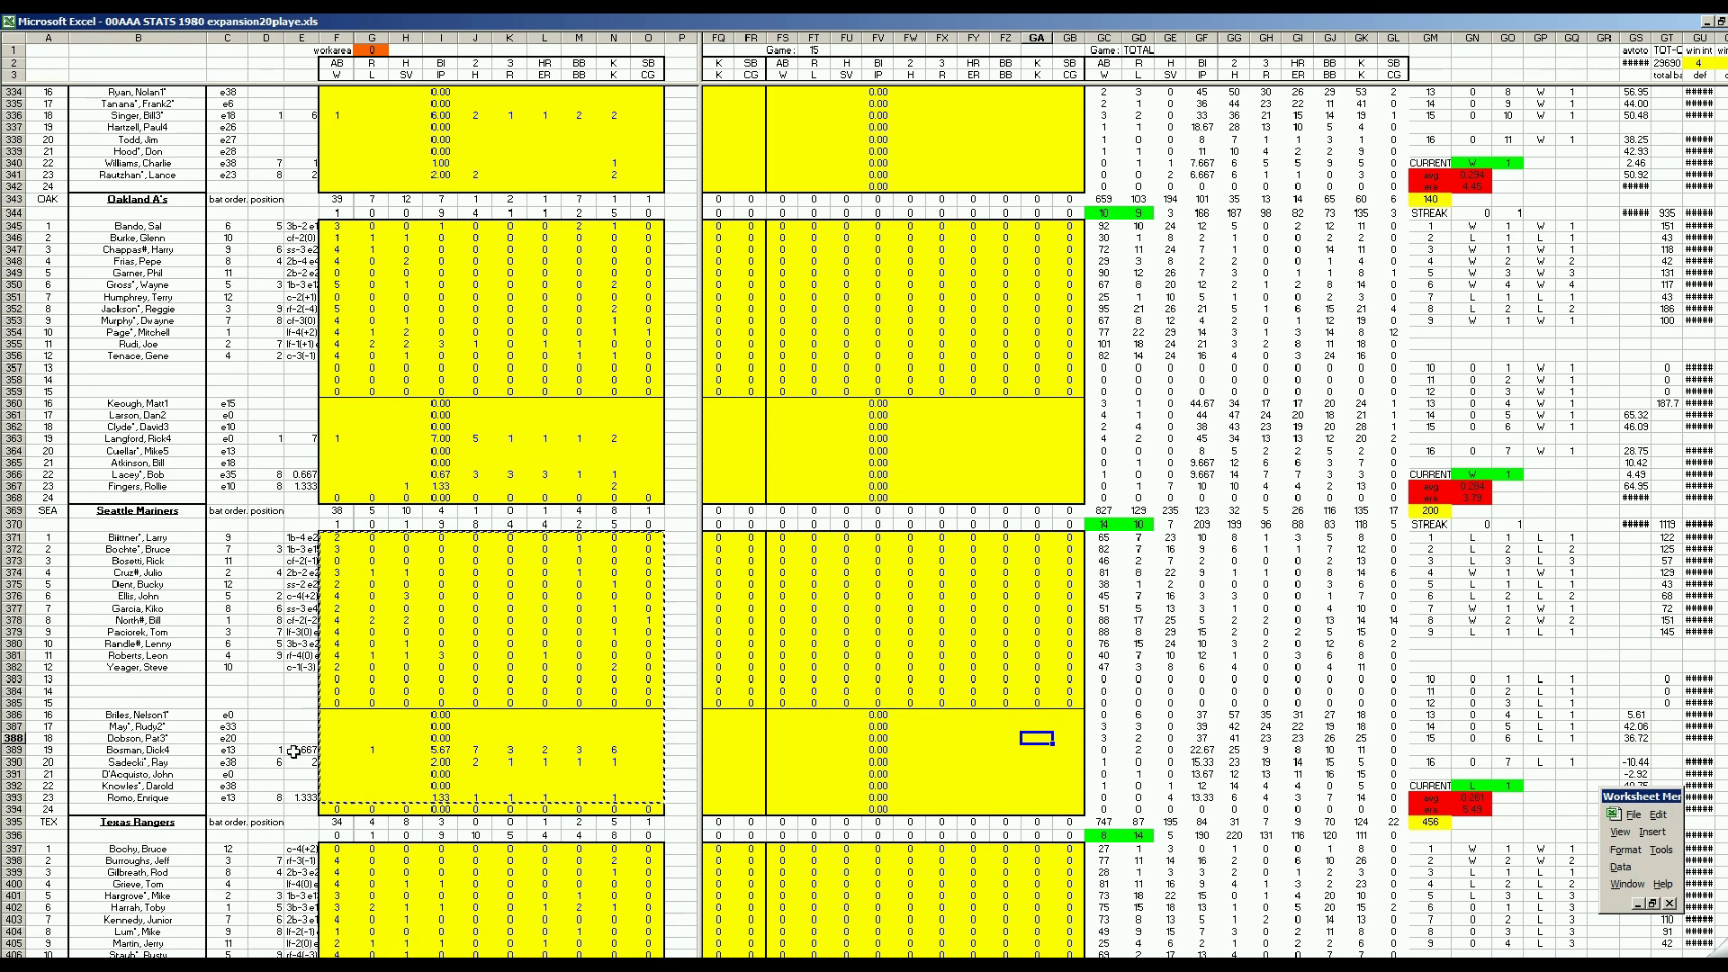
key(ctrl+Page_Down)
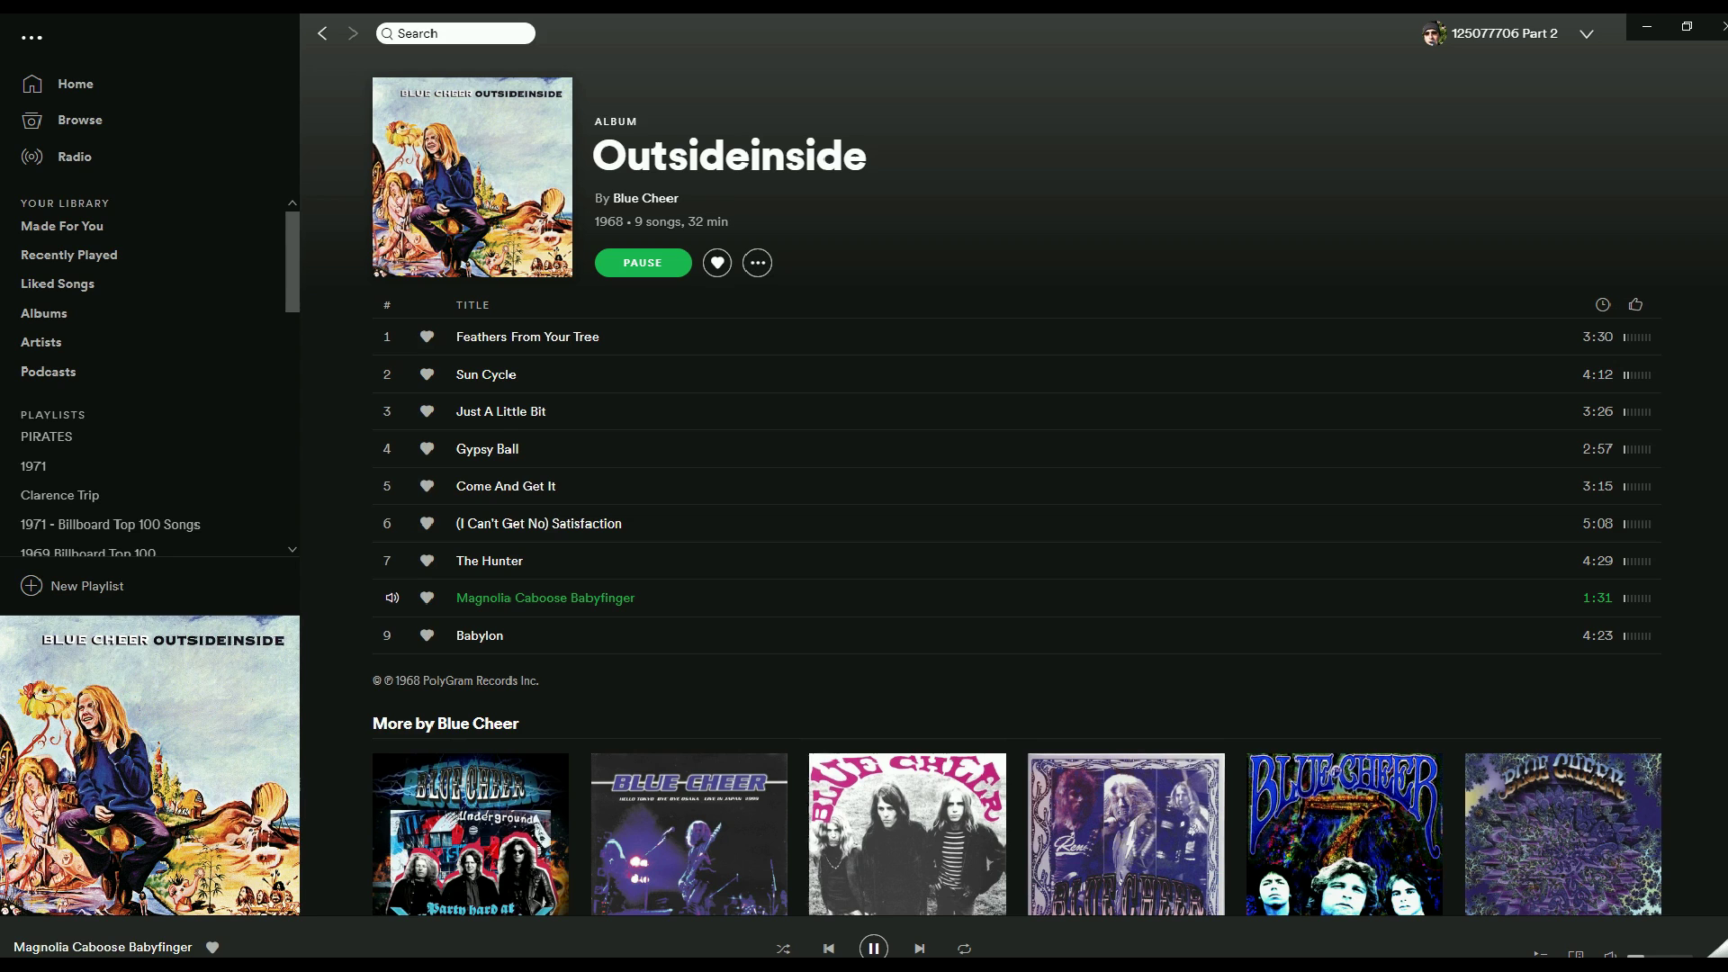
- Drag Spotify's volume slider fully right while Blue Cheer's Outsideinside plays
drag(1646, 954, 1697, 954)
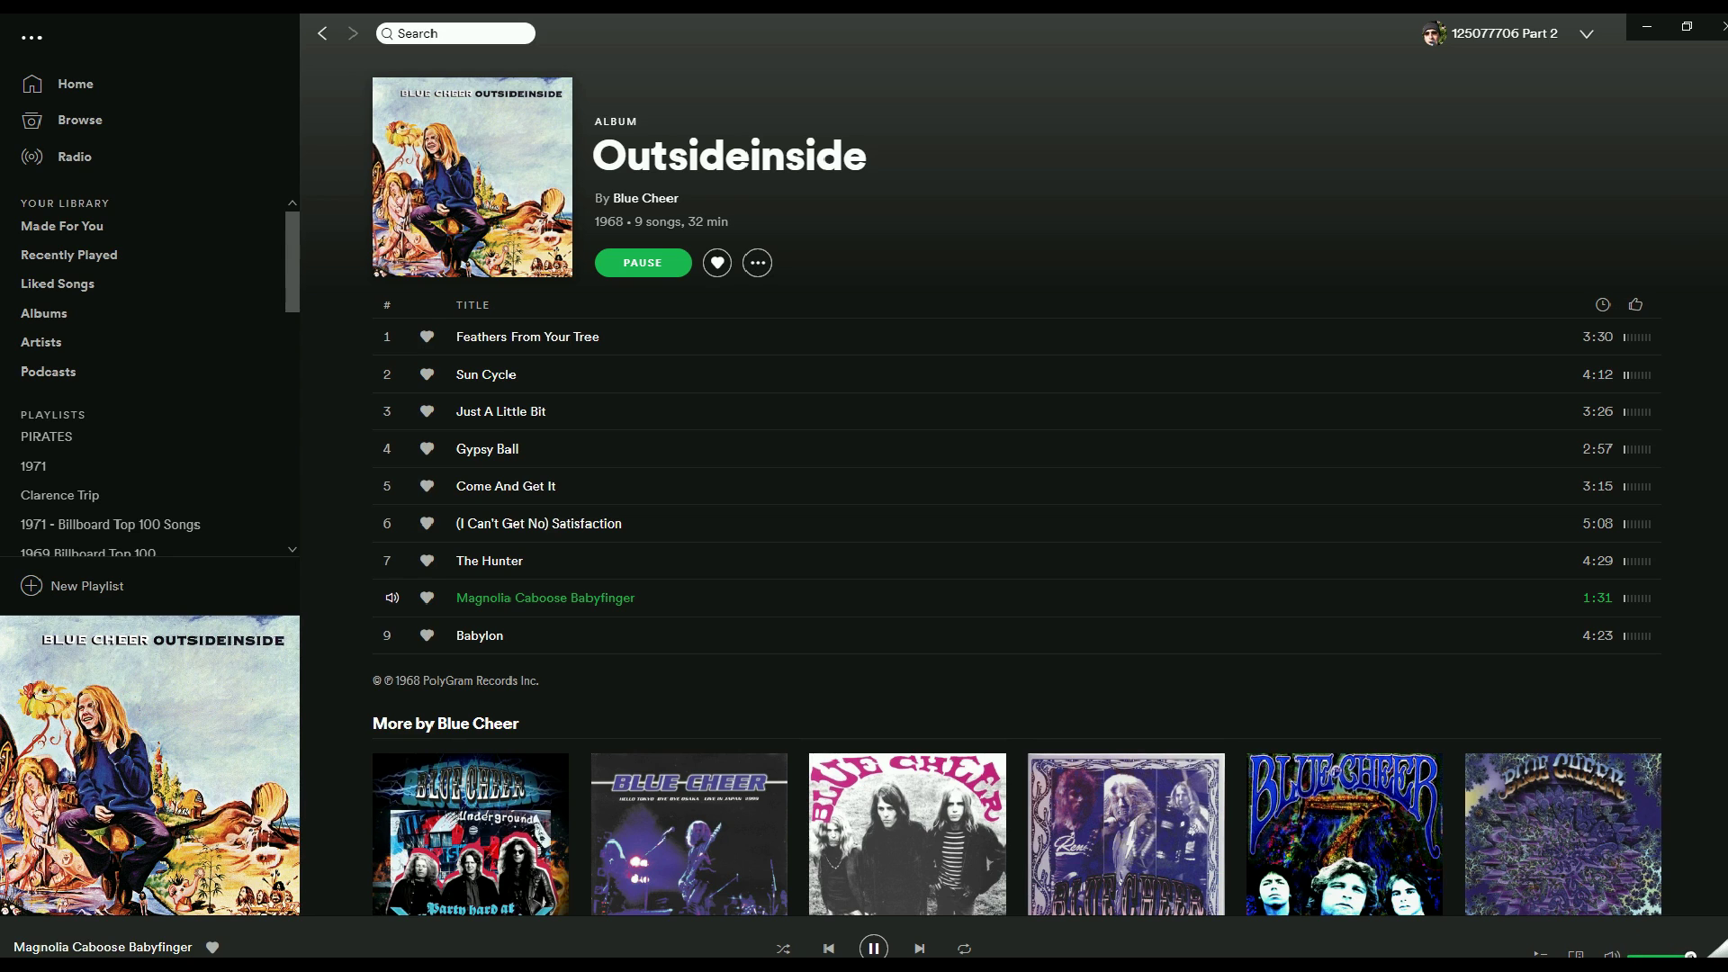